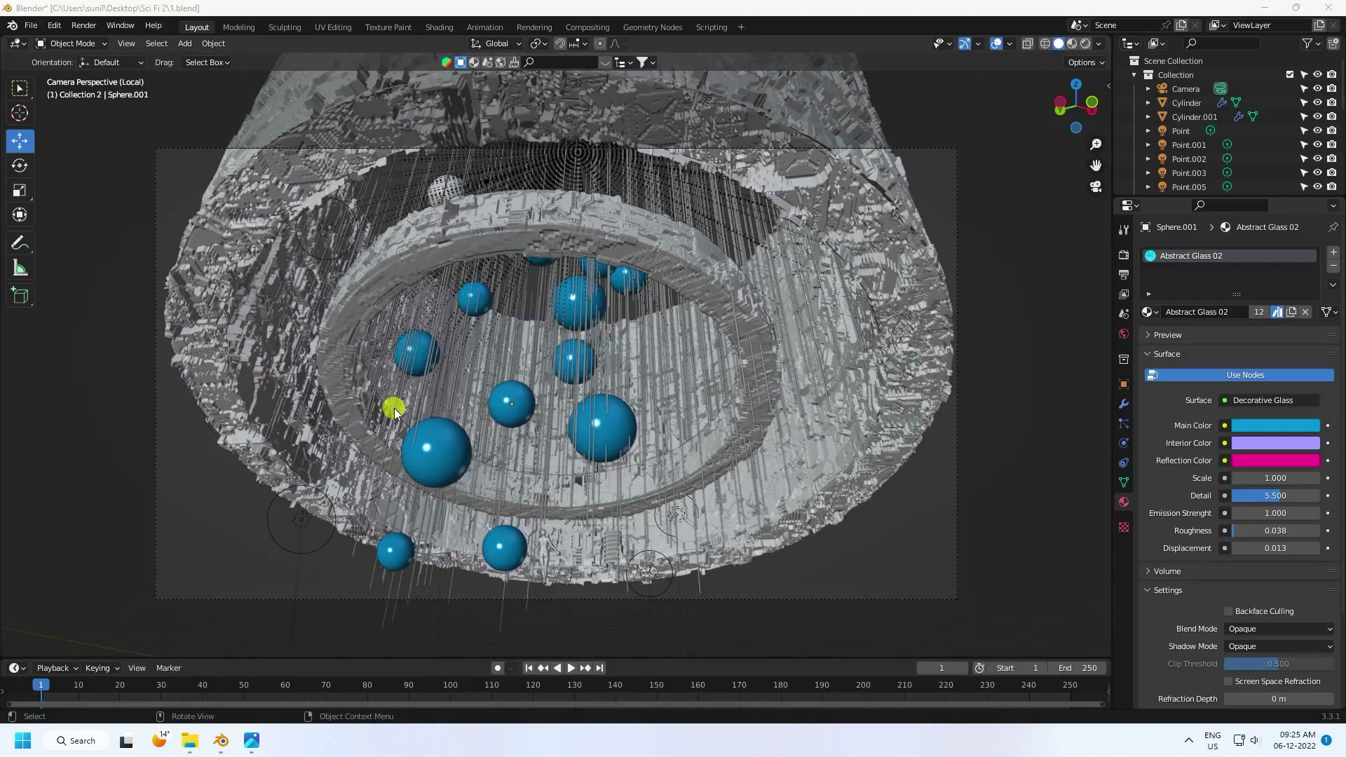
- Examine the finished sci-fi scene from several angles, compare it with the reference image 1.jpg, and preview it in rendered shading
middle_drag(394, 412, 472, 421)
scroll(477, 419, down, 5)
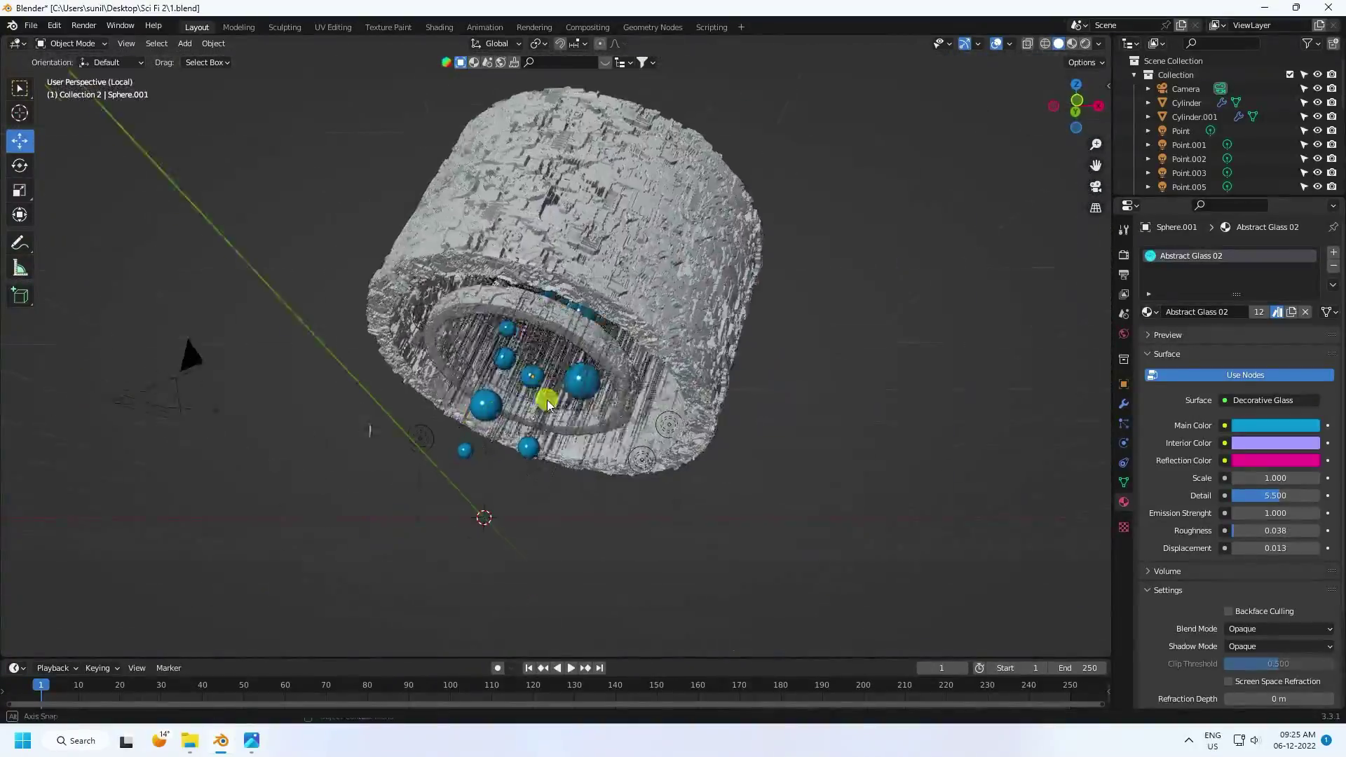
middle_drag(547, 400, 597, 394)
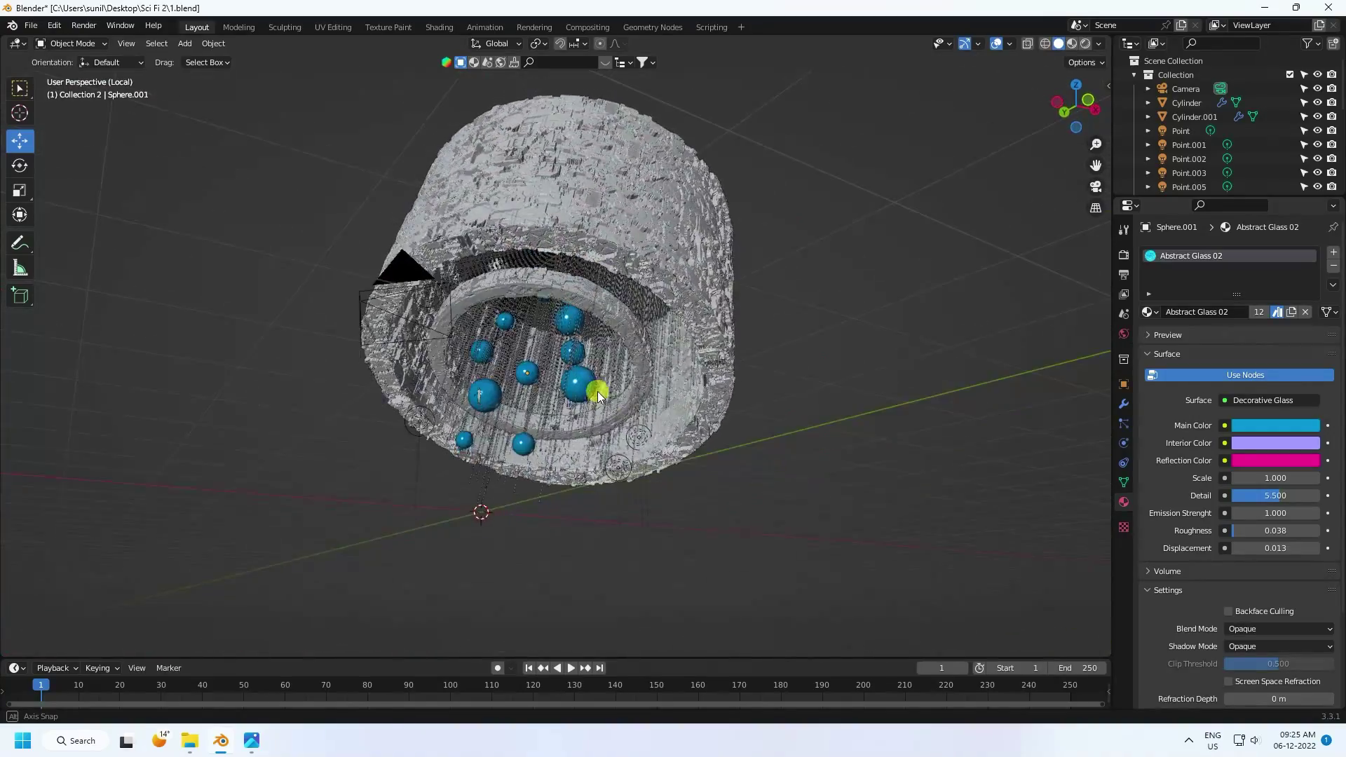
scroll(598, 395, up, 6)
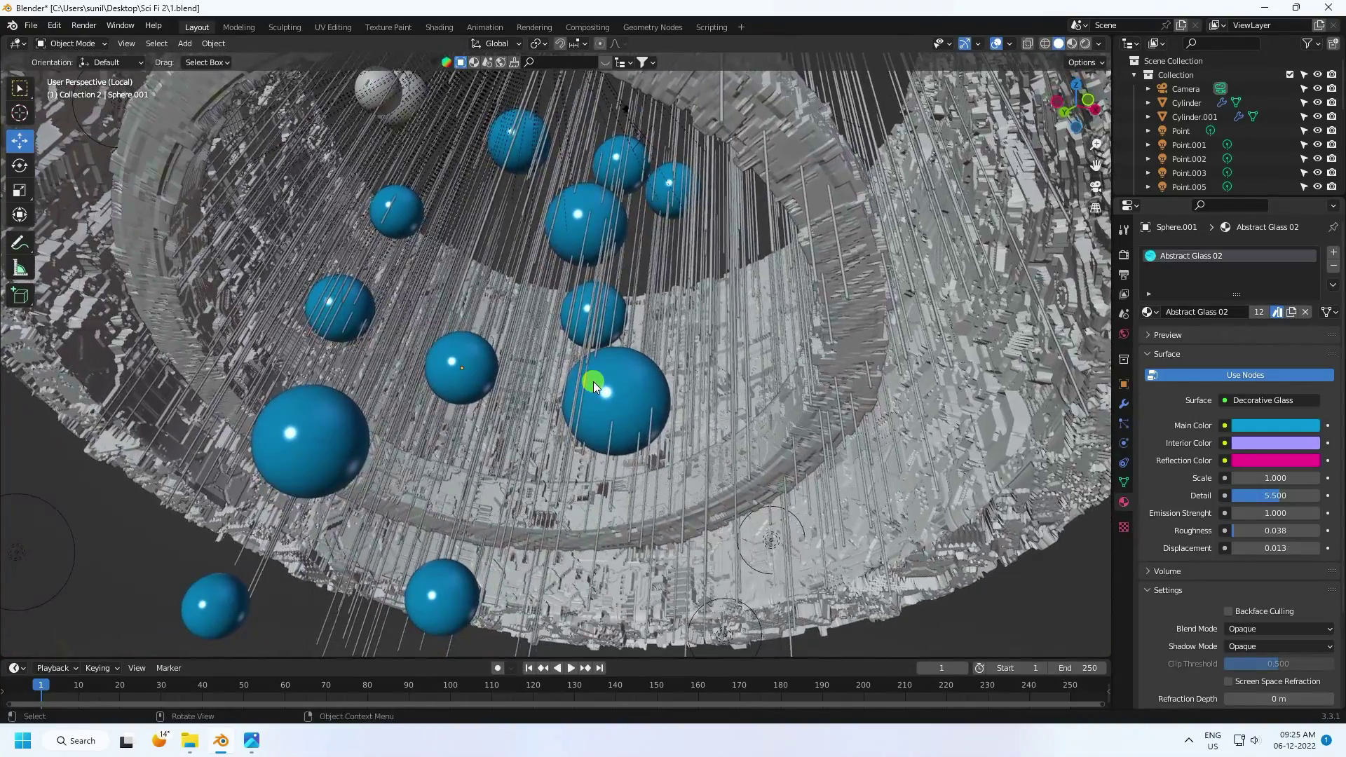
key(KP_0)
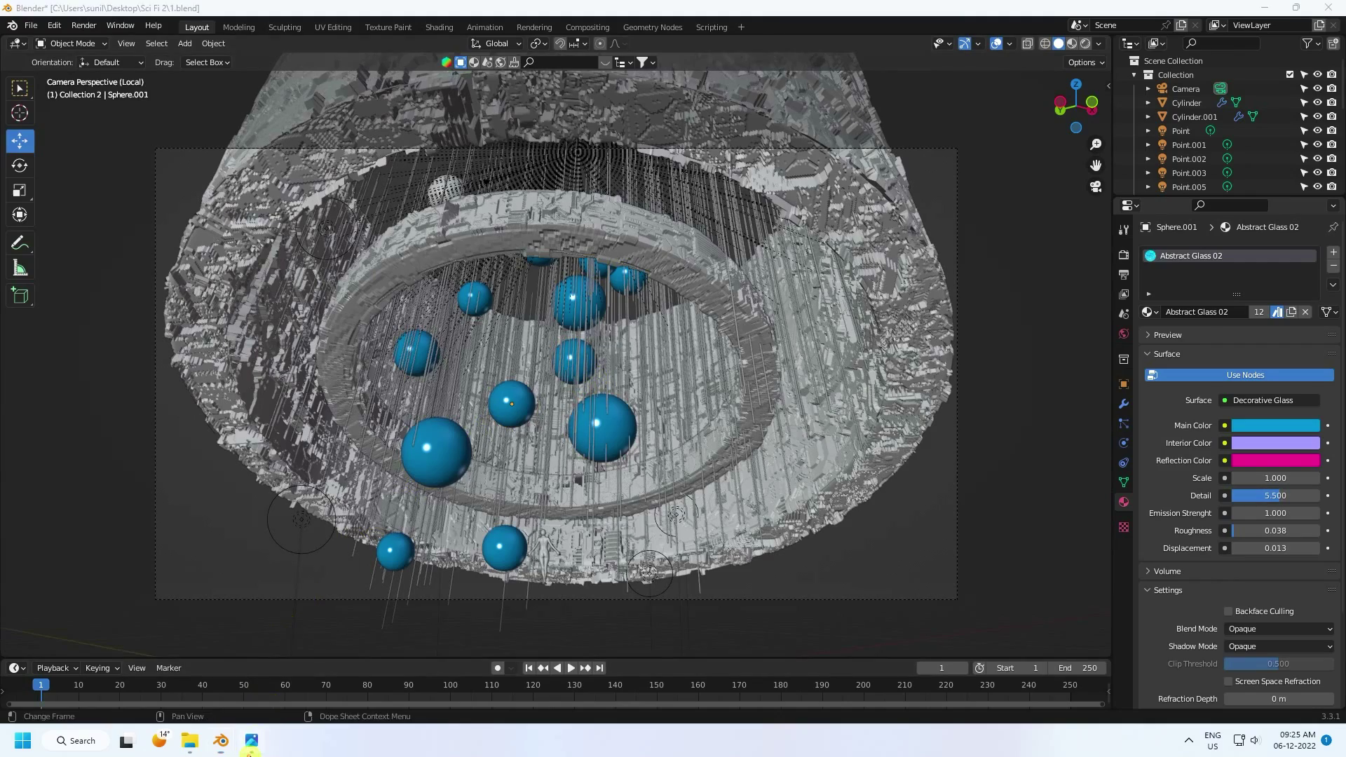
click(252, 740)
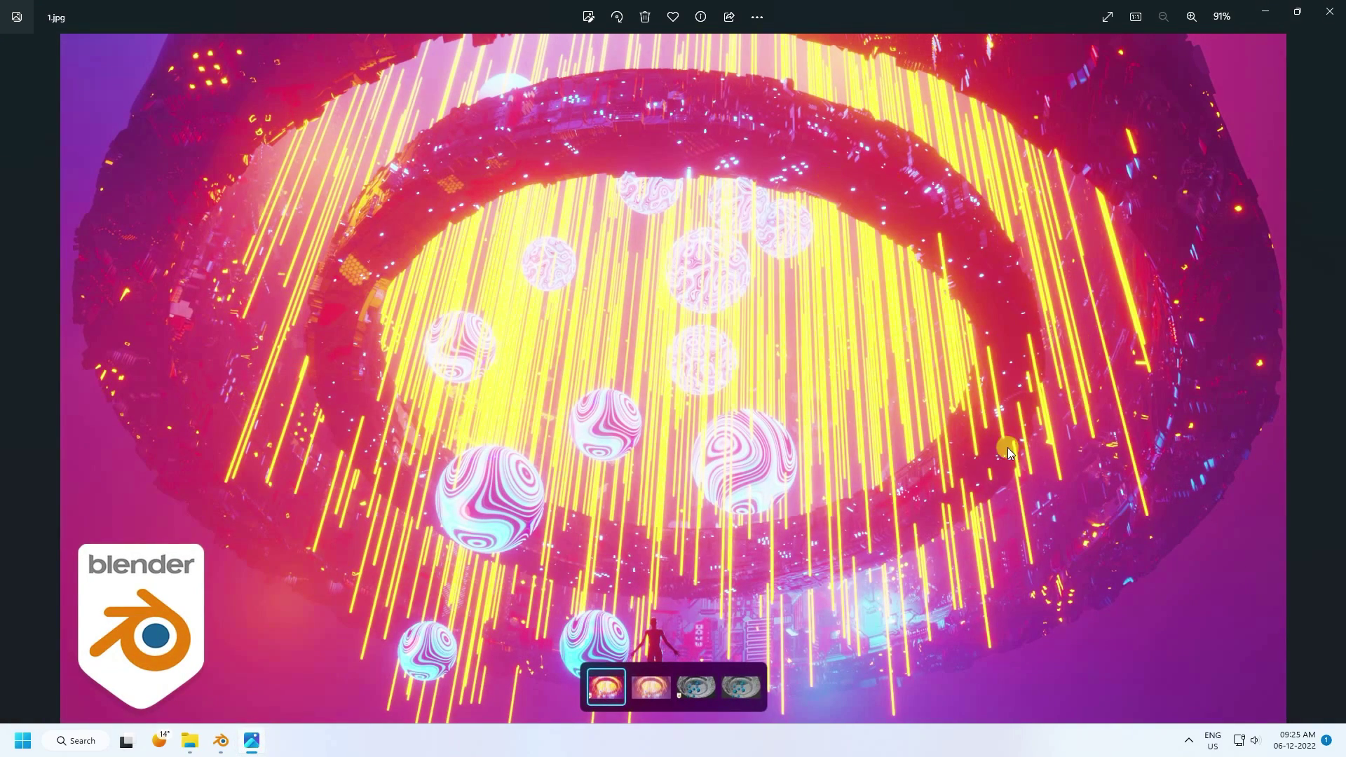
click(221, 740)
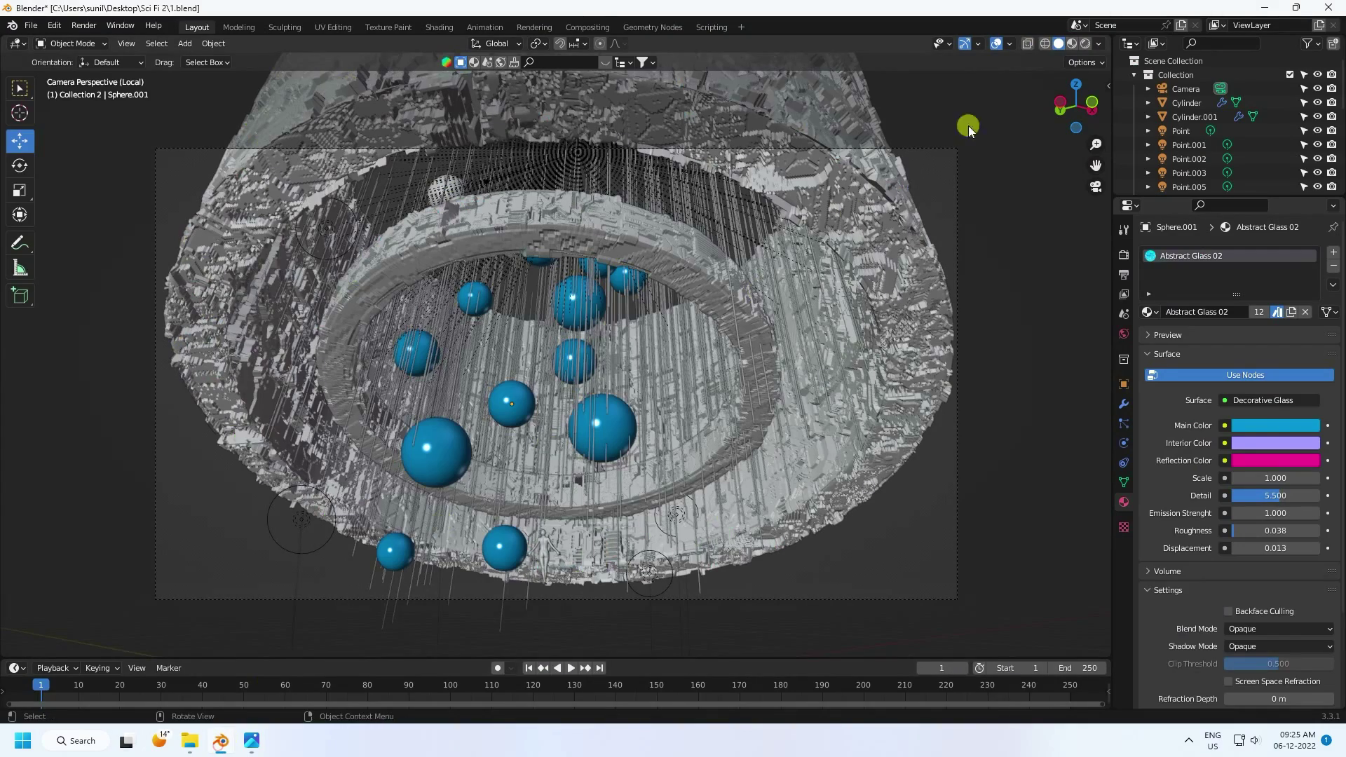
click(1084, 44)
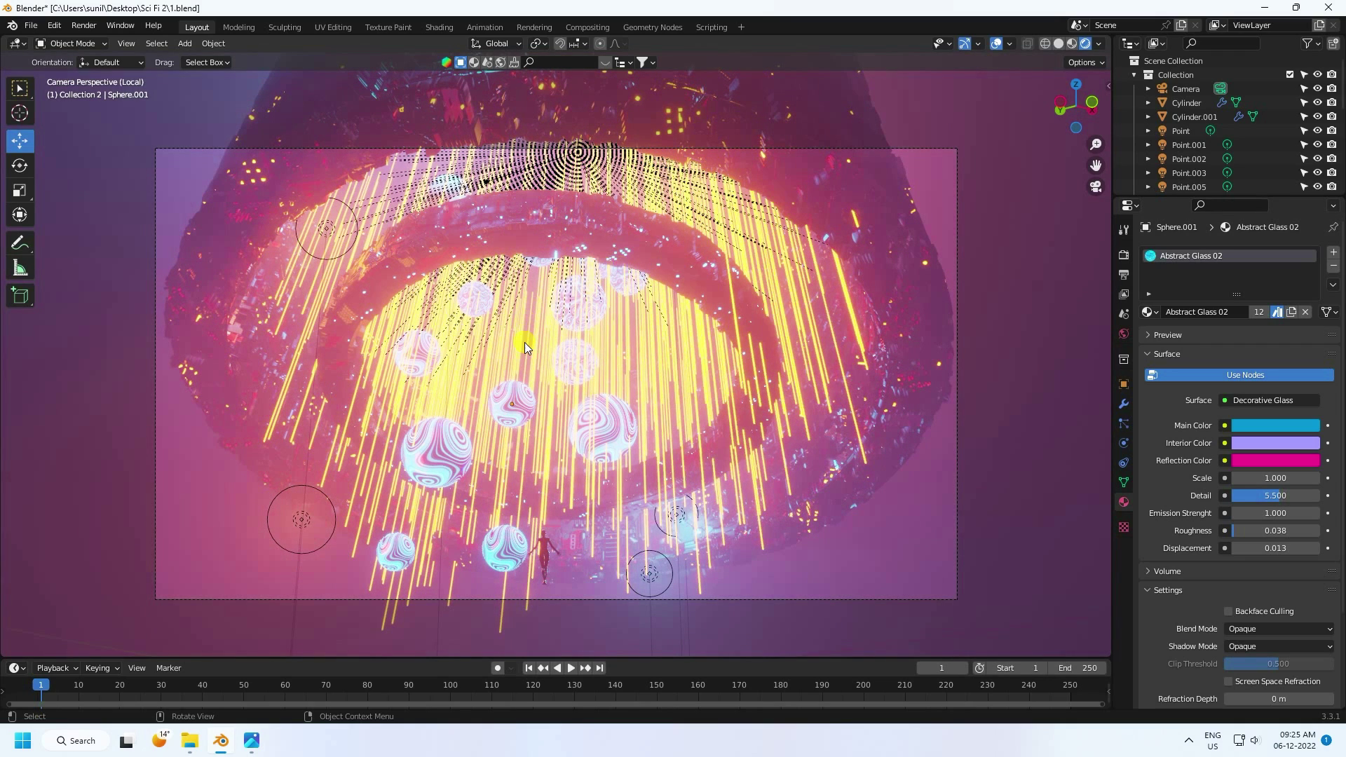
scroll(520, 345, up, 2)
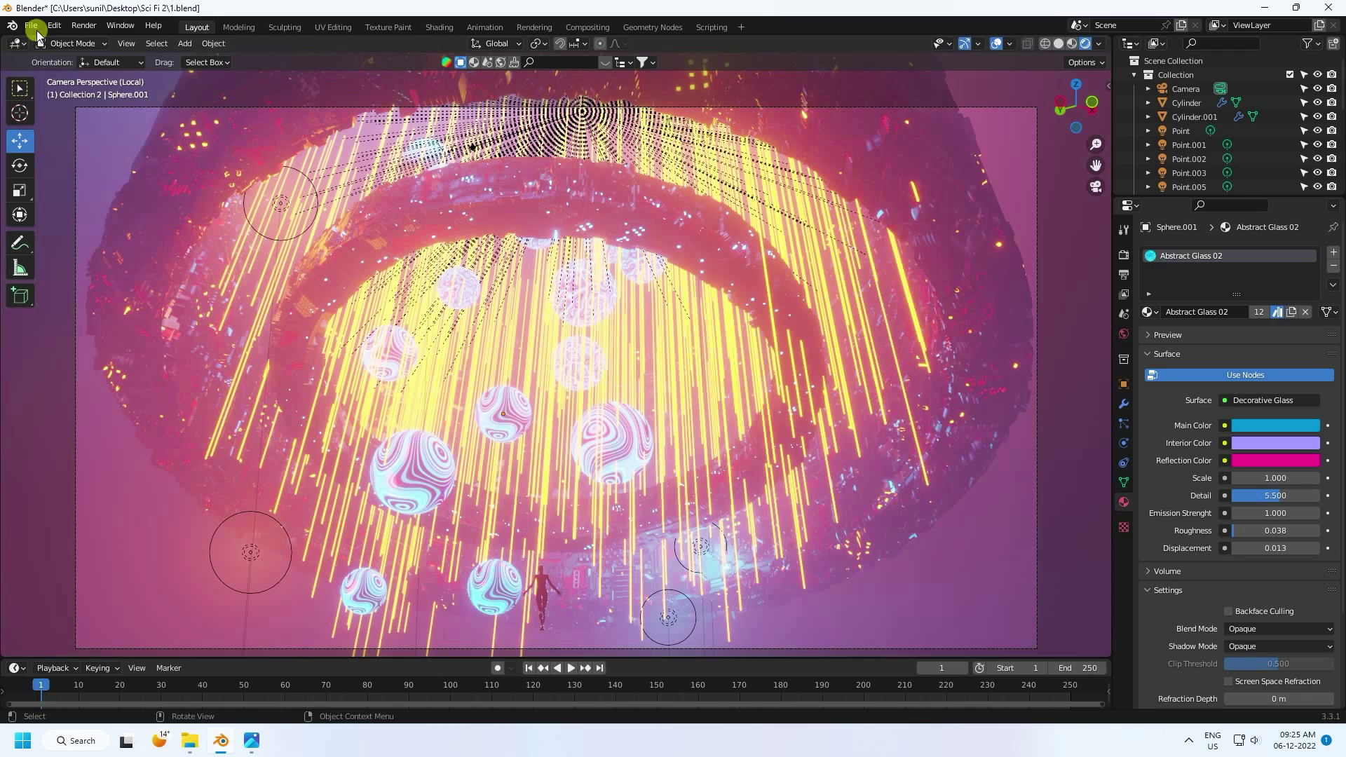
click(1059, 43)
- Start a new file without saving the current scene and delete all the default objects
click(31, 25)
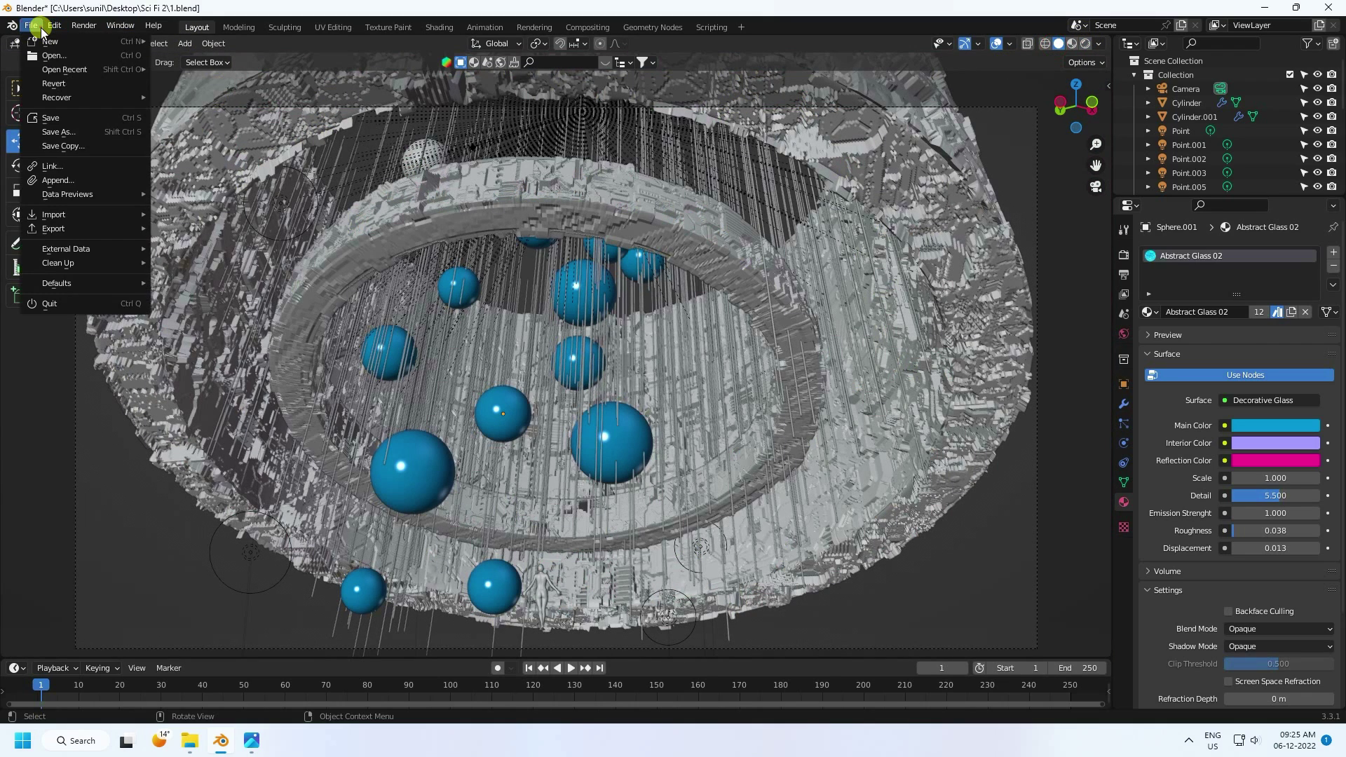
mouse_move(96, 44)
click(179, 40)
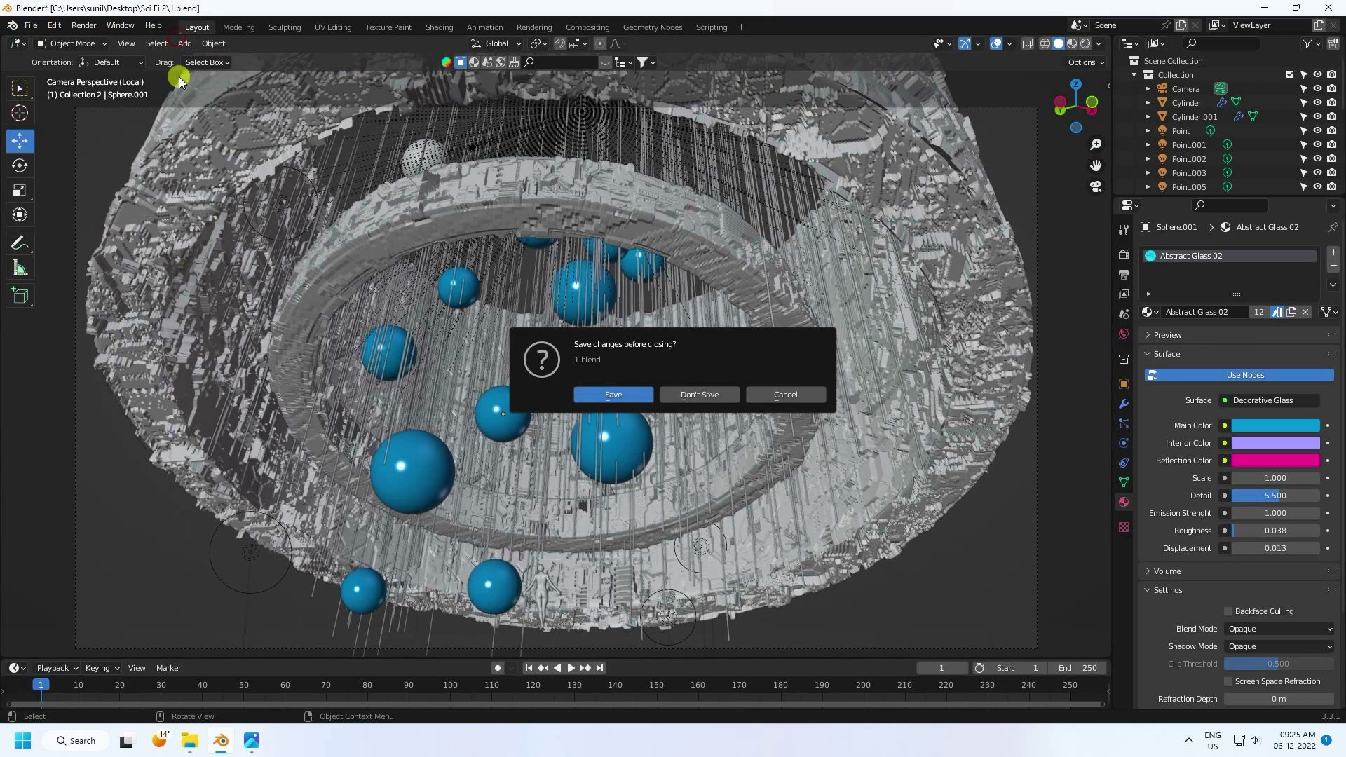
click(700, 395)
drag(216, 217, 864, 486)
key(Delete)
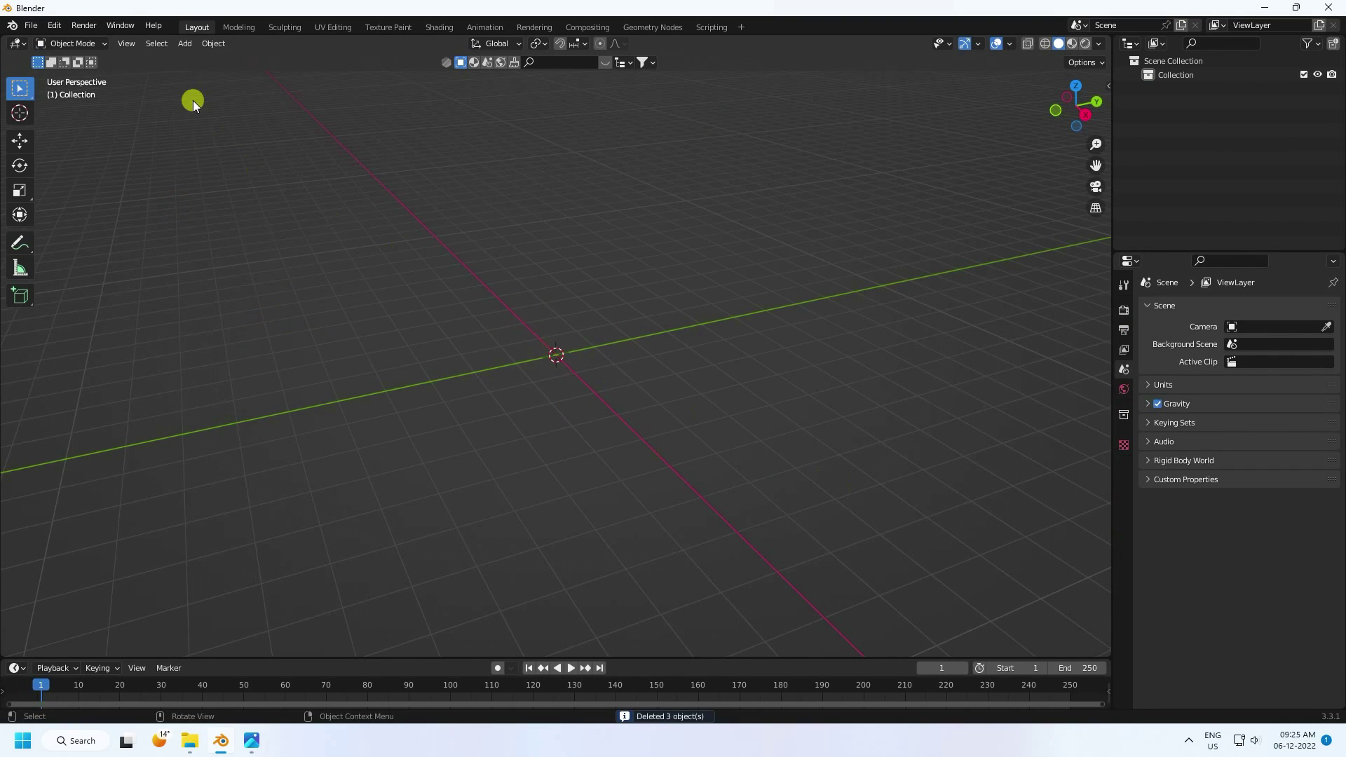
- Add a mesh cylinder with a radius of 3 m and a depth of 4 m
click(184, 44)
mouse_move(195, 59)
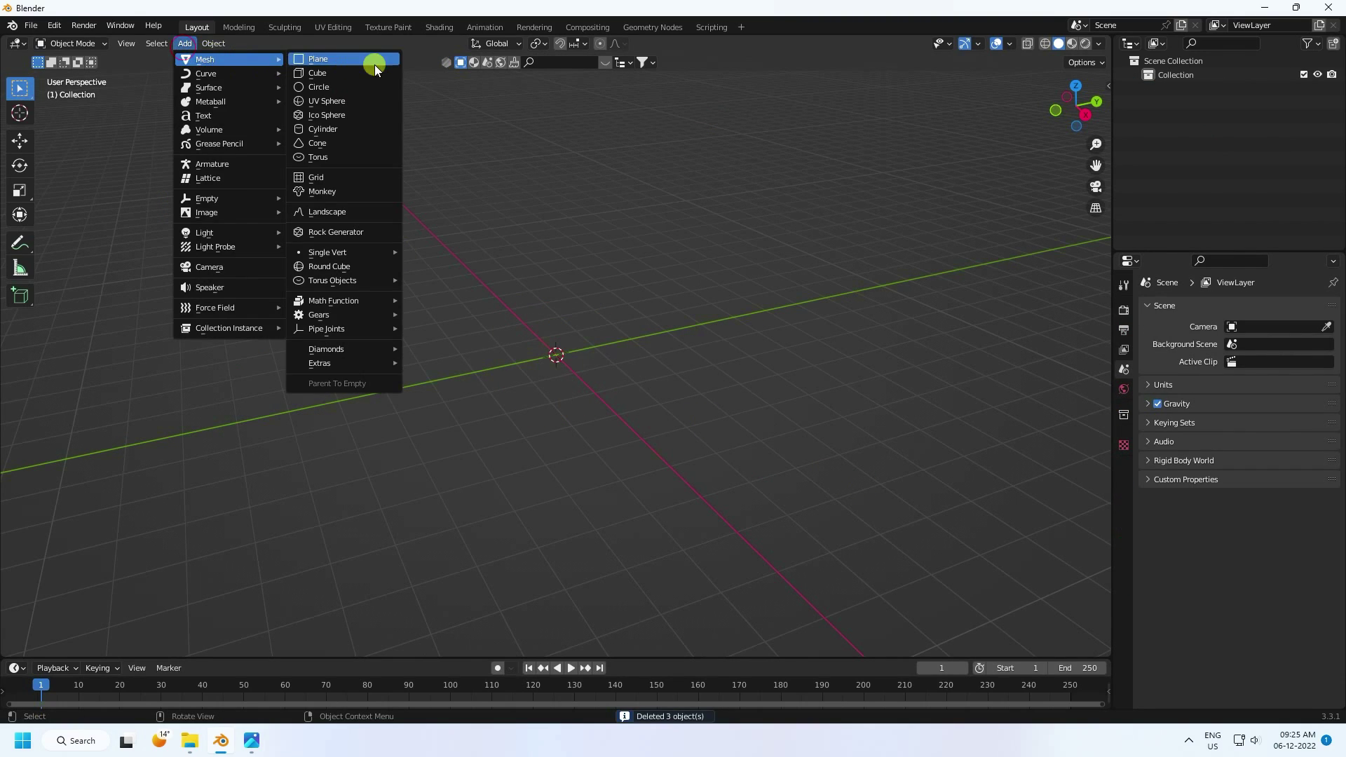
click(323, 130)
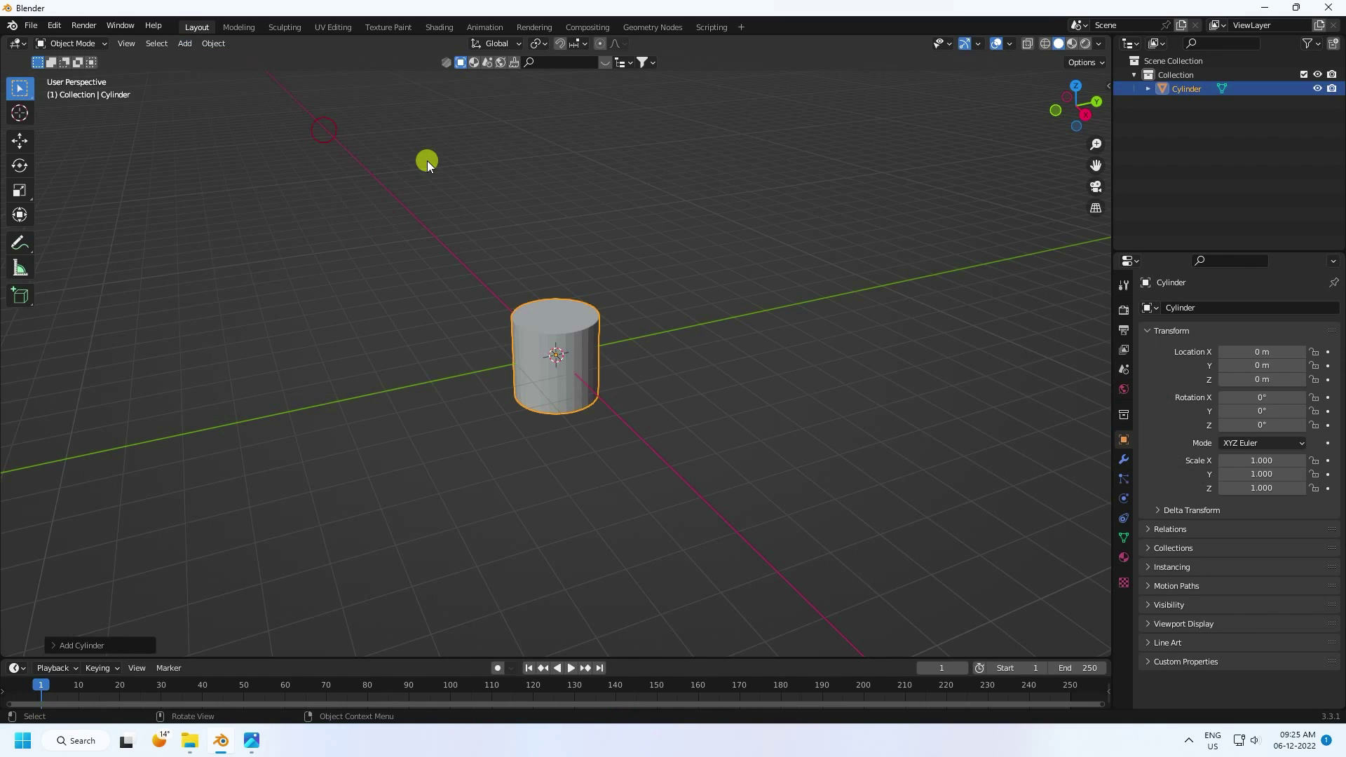
click(51, 645)
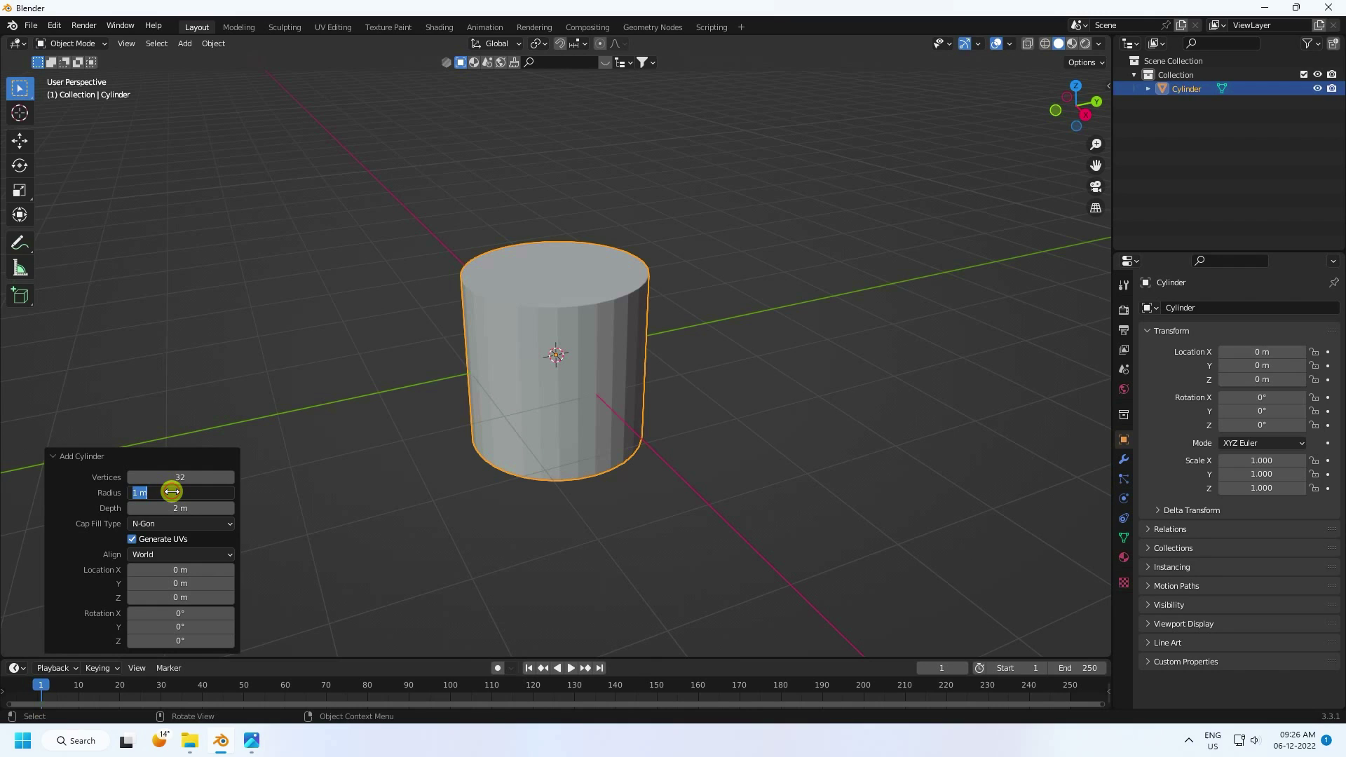
text(3)
key(Return)
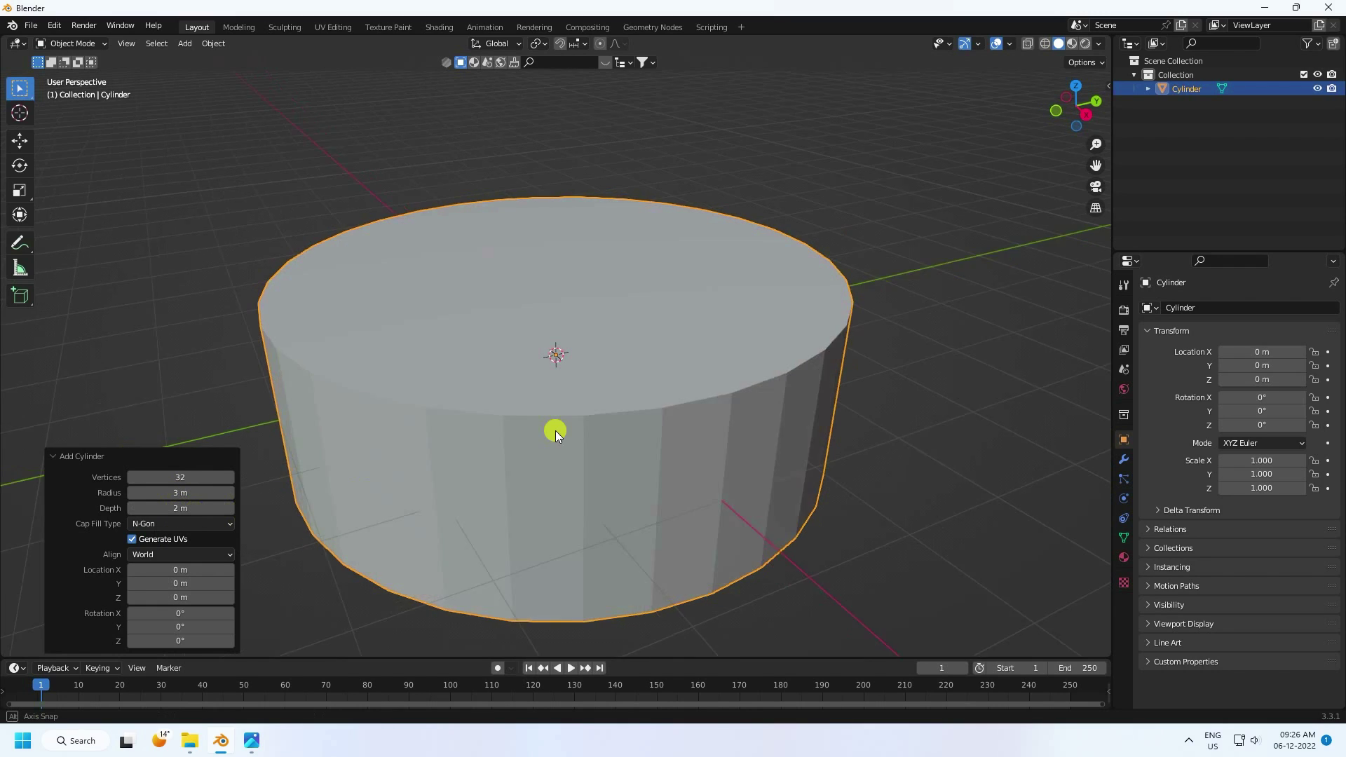
middle_drag(555, 431, 638, 414)
click(194, 508)
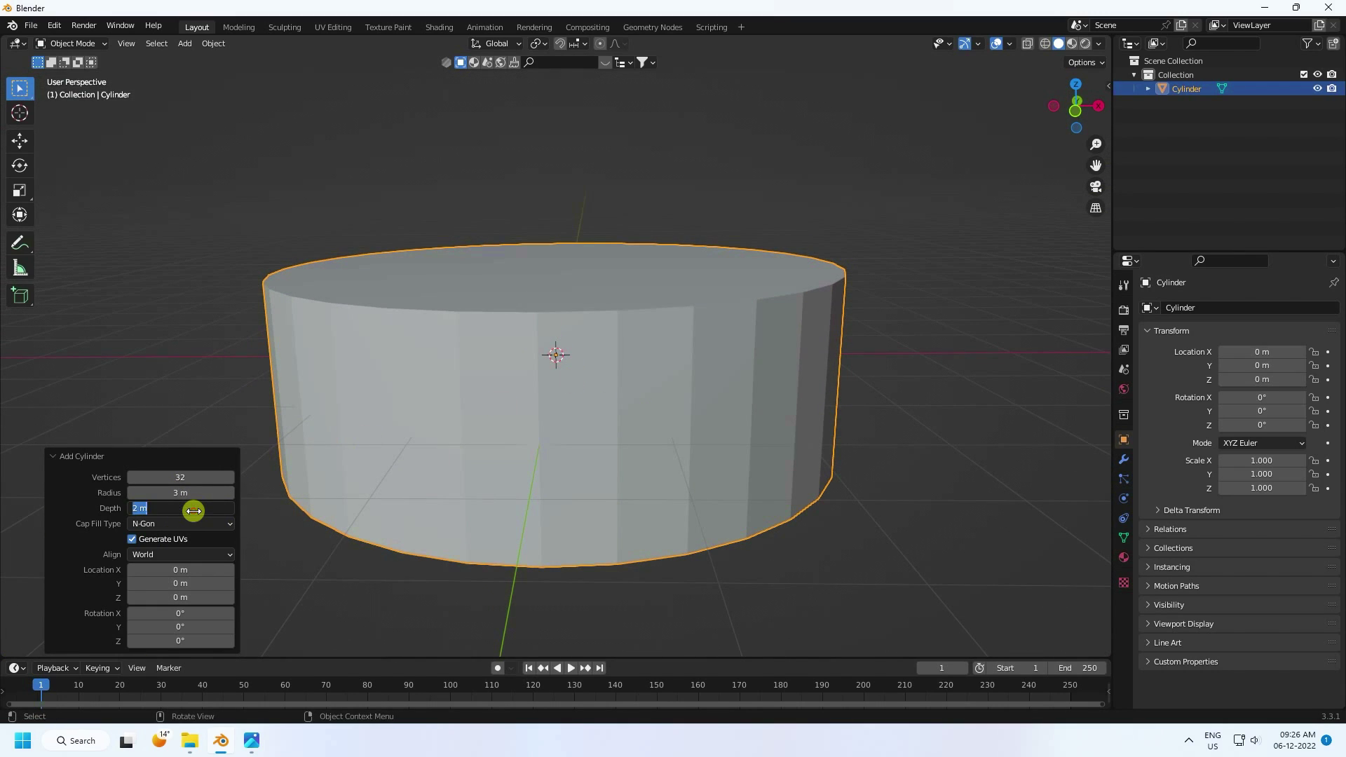
text(4)
key(Return)
- Turn on the wireframe overlay in the viewport to show the cylinder's edges
scroll(671, 338, down, 3)
middle_drag(671, 337, 671, 373)
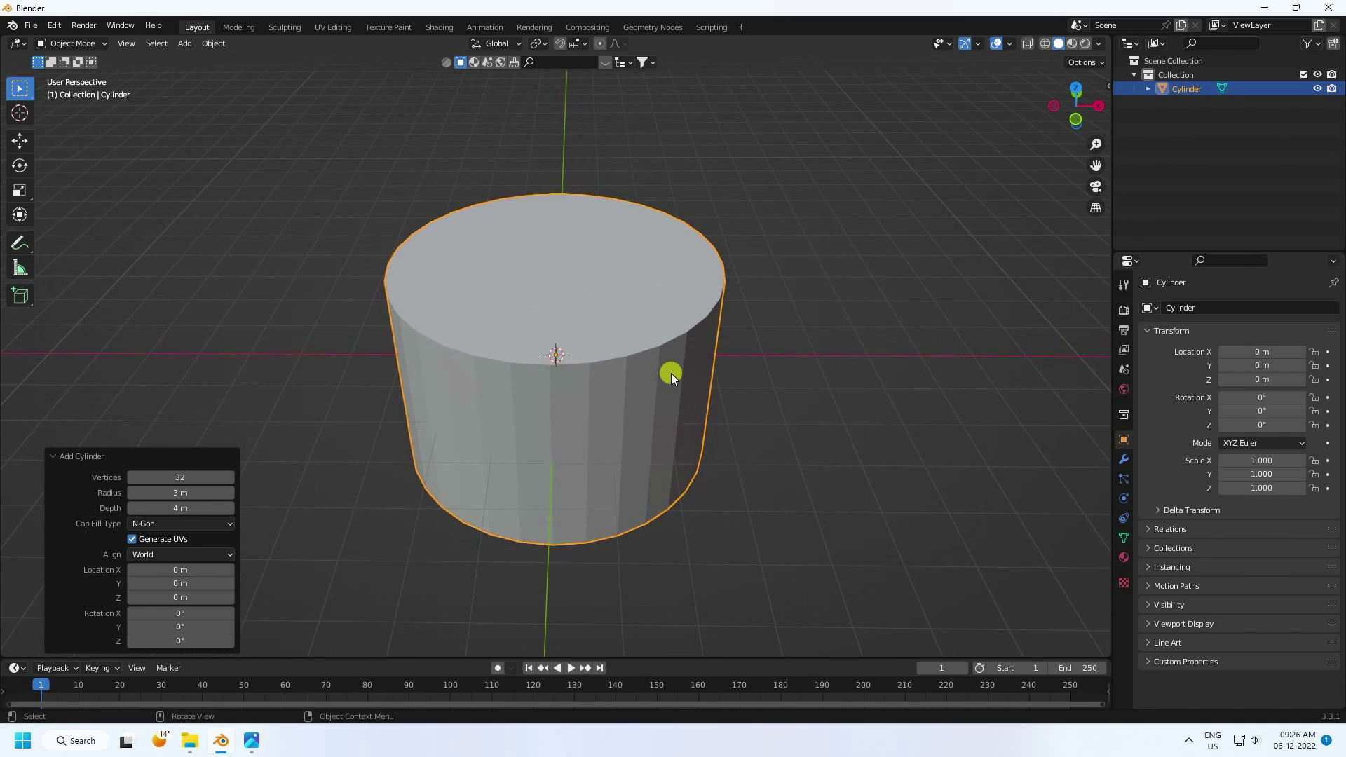
scroll(671, 373, up, 3)
click(1009, 44)
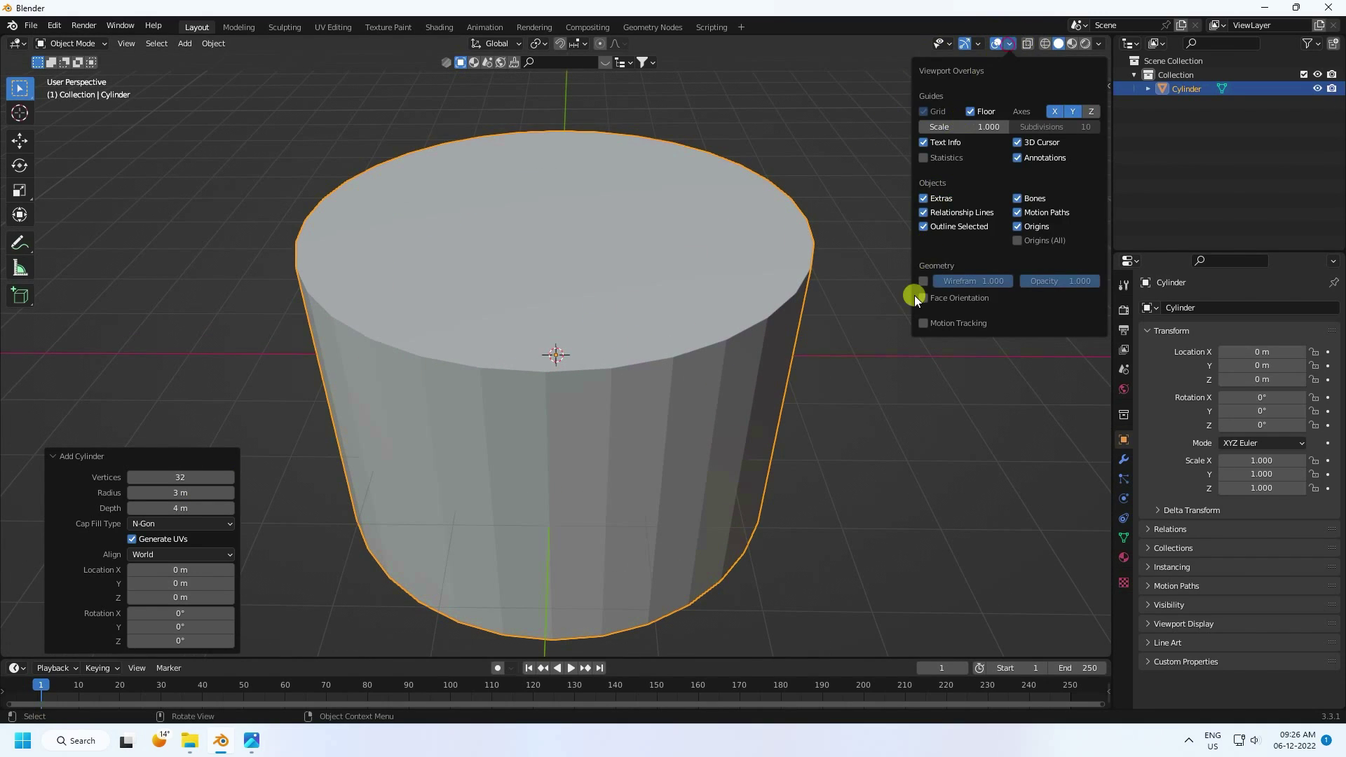
click(923, 279)
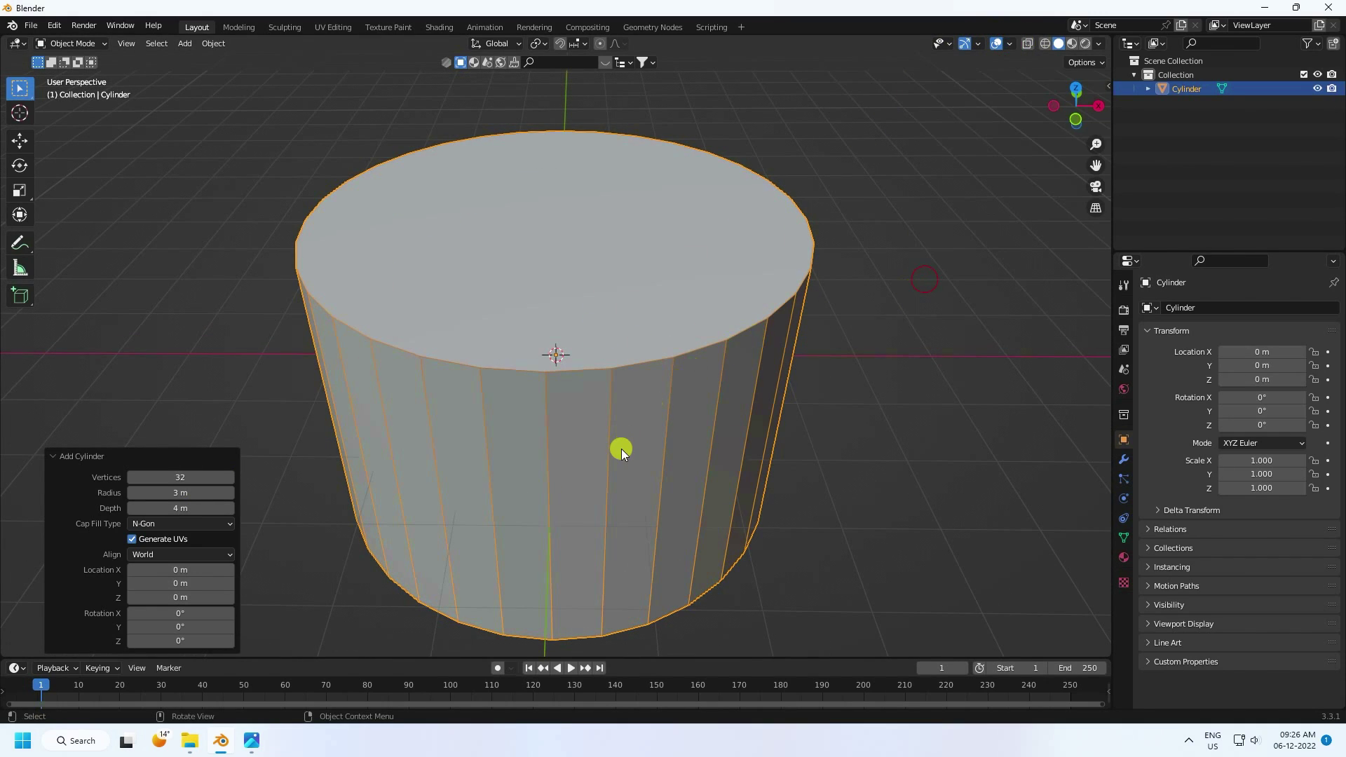
- Set the cylinder to 120 vertices and its cap fill type to Nothing
middle_drag(619, 444, 621, 429)
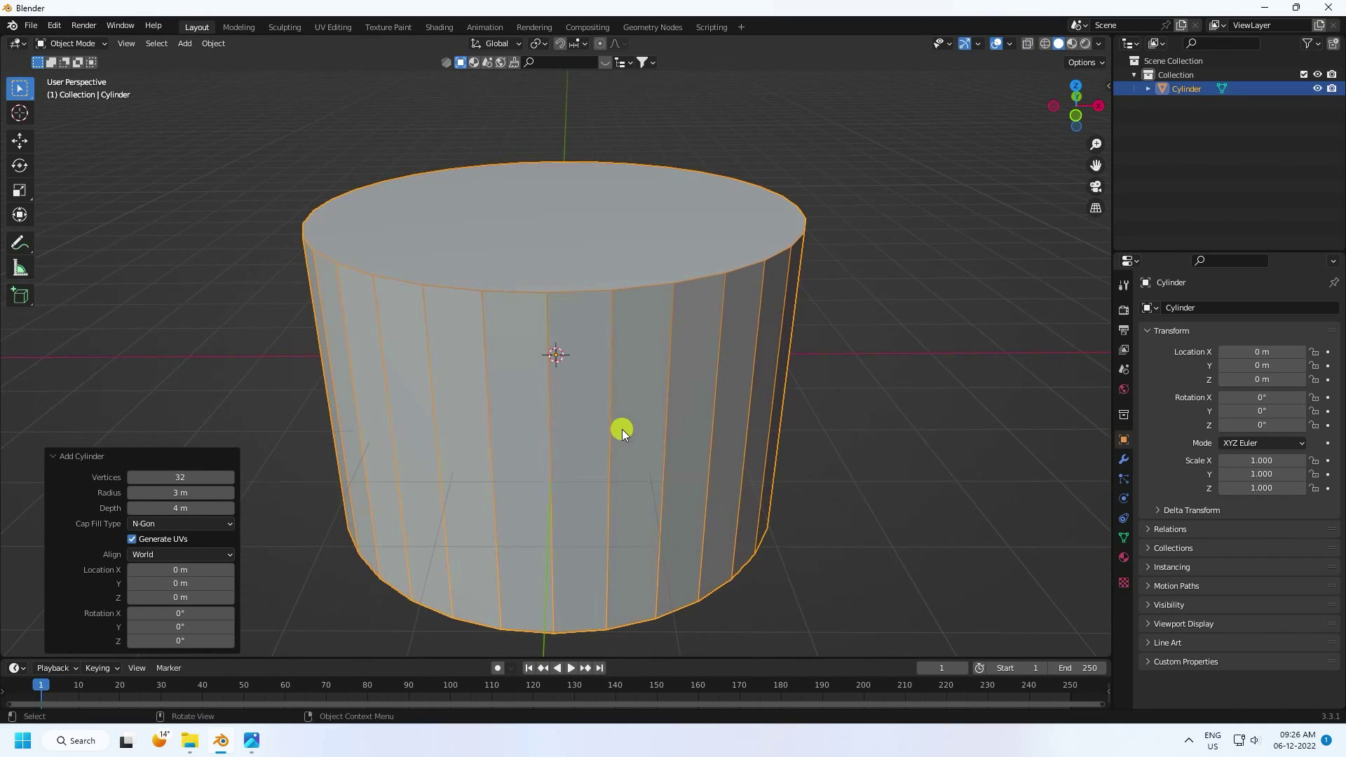
click(181, 477)
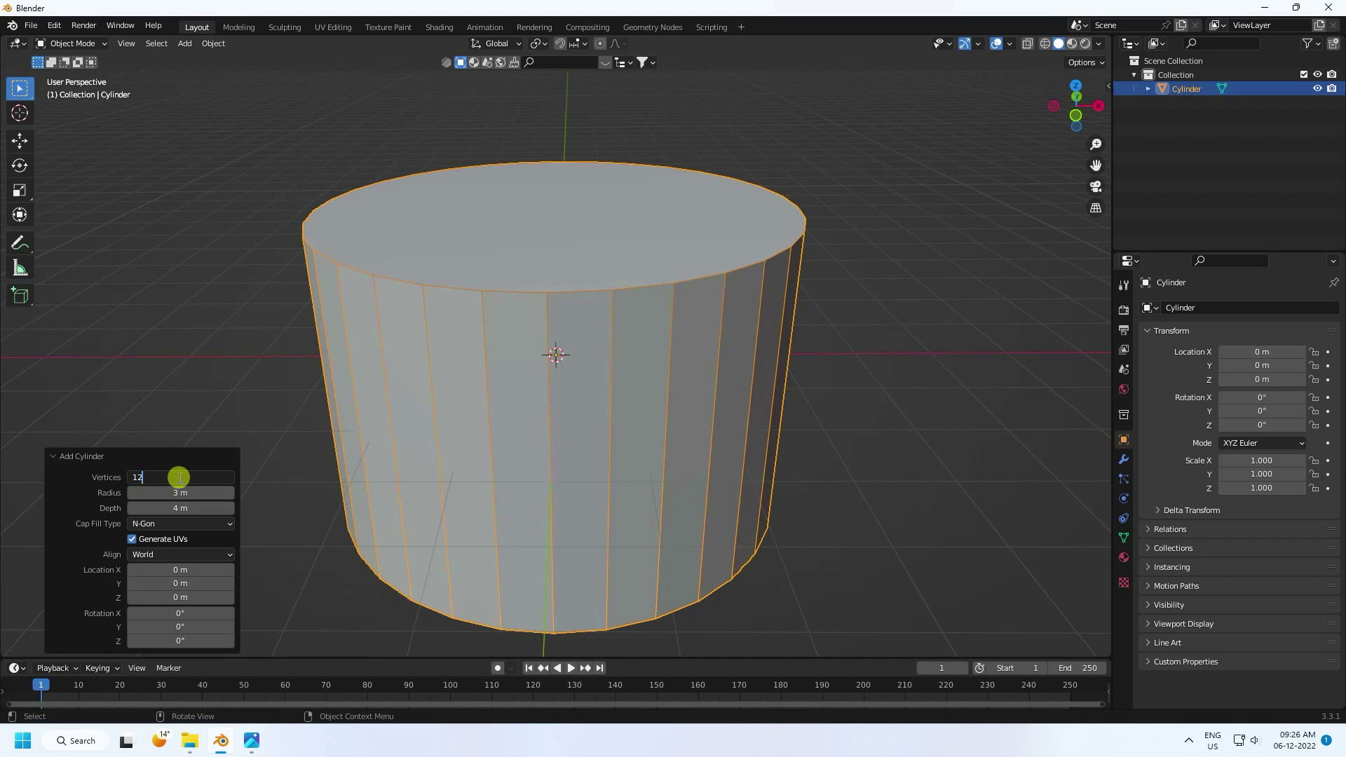
key(Return)
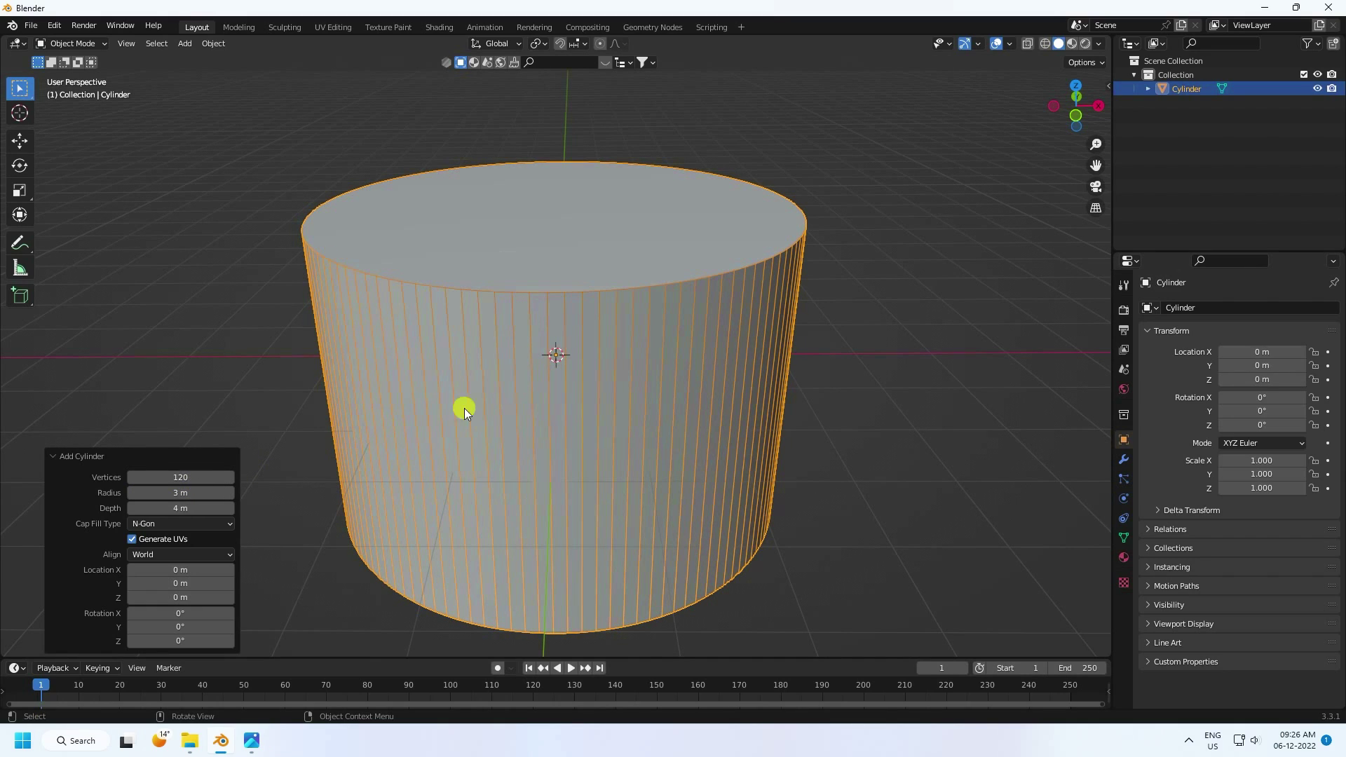
click(156, 524)
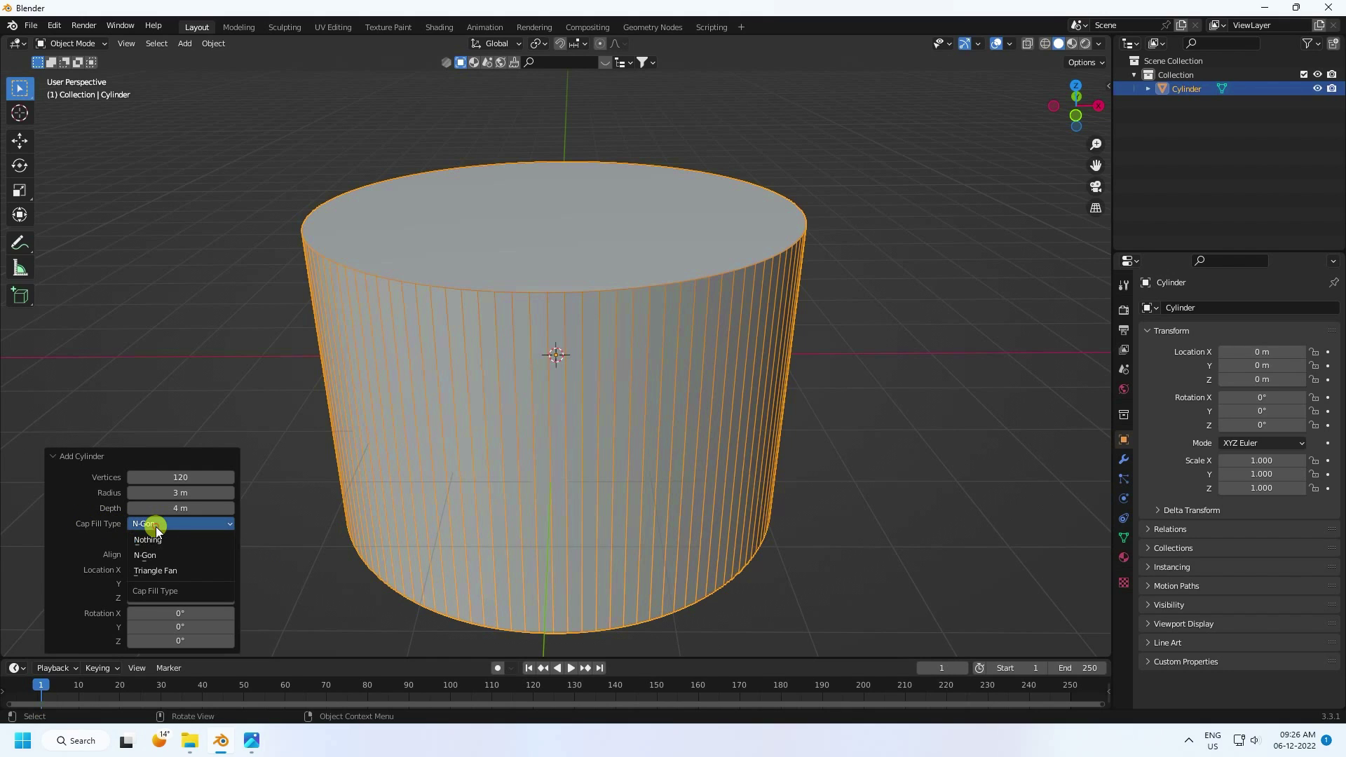
click(160, 539)
- Add a horizontal loop cut around the cylinder wall in Edit Mode
middle_drag(347, 485, 565, 374)
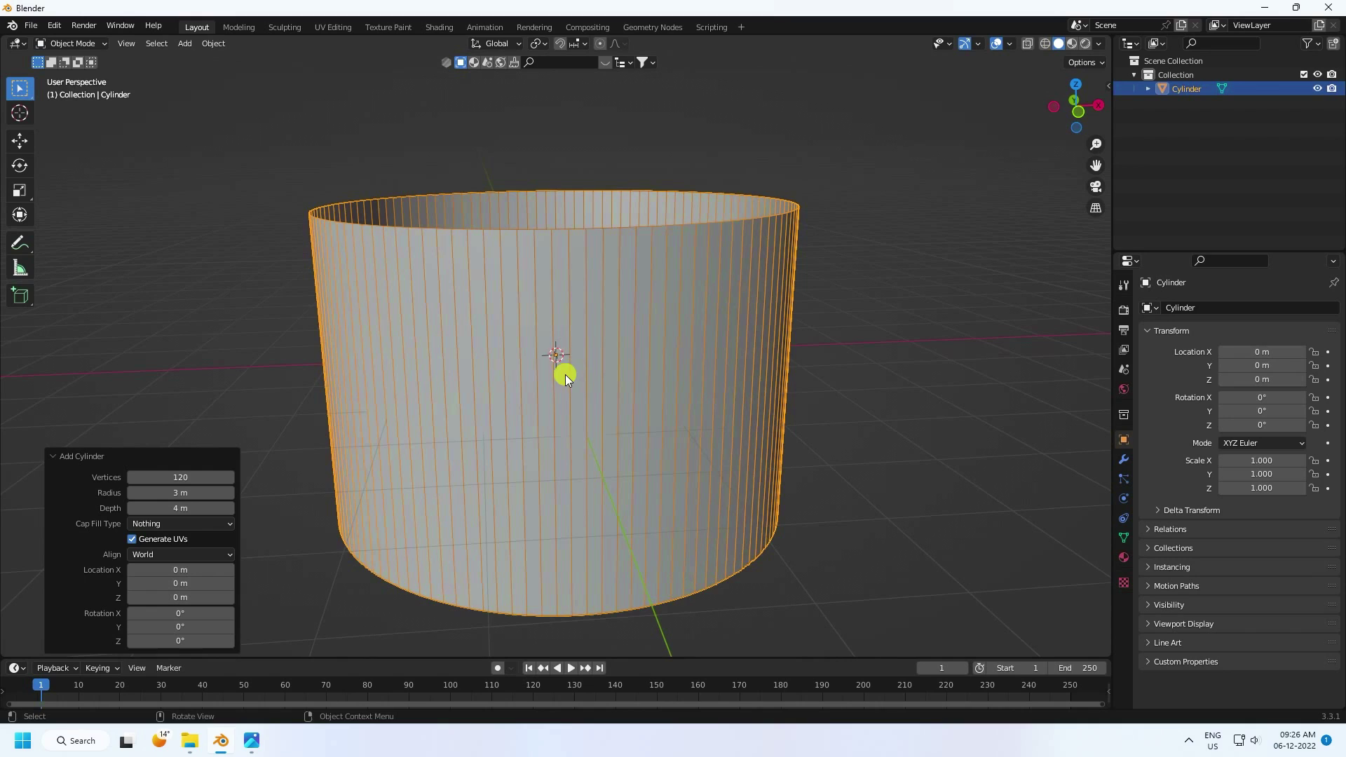
scroll(565, 374, down, 3)
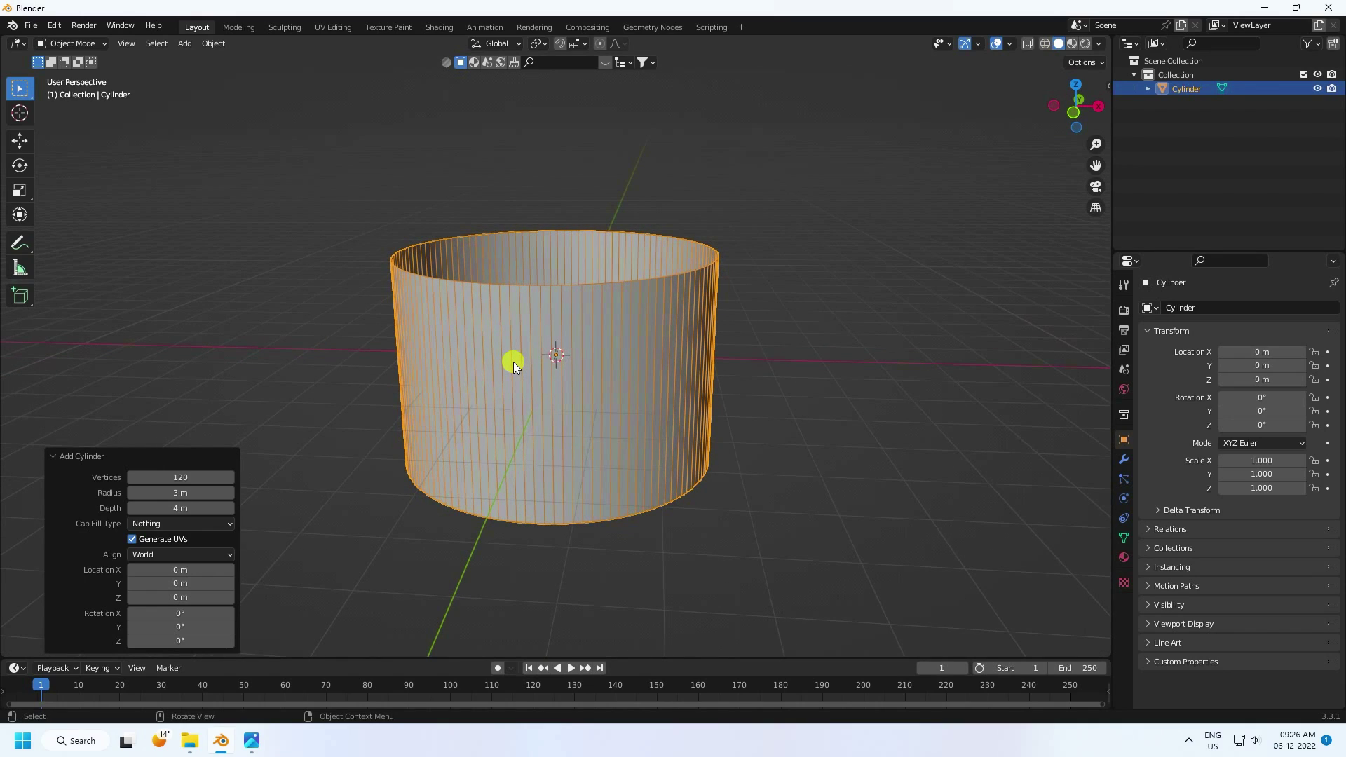
key(Tab)
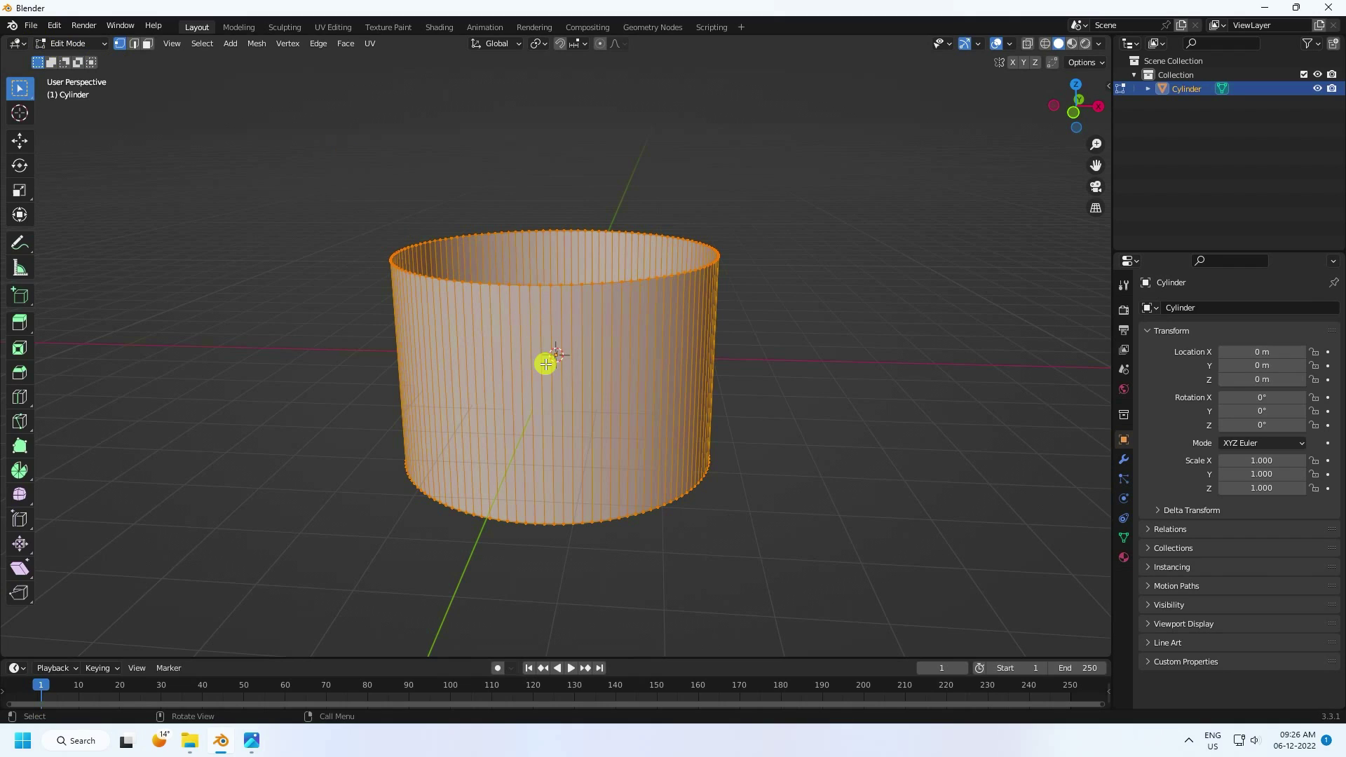
key(ctrl)
key(ctrl+r)
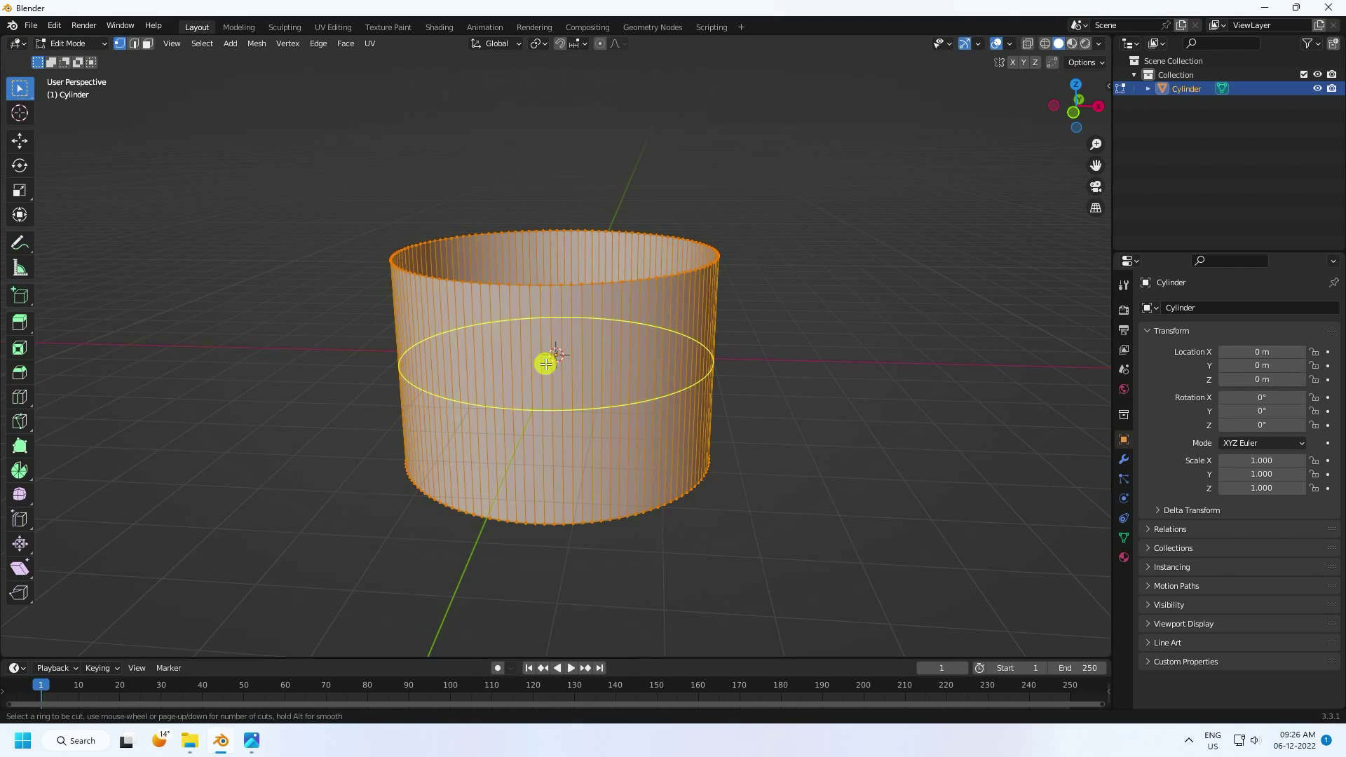
click(546, 364)
click(546, 362)
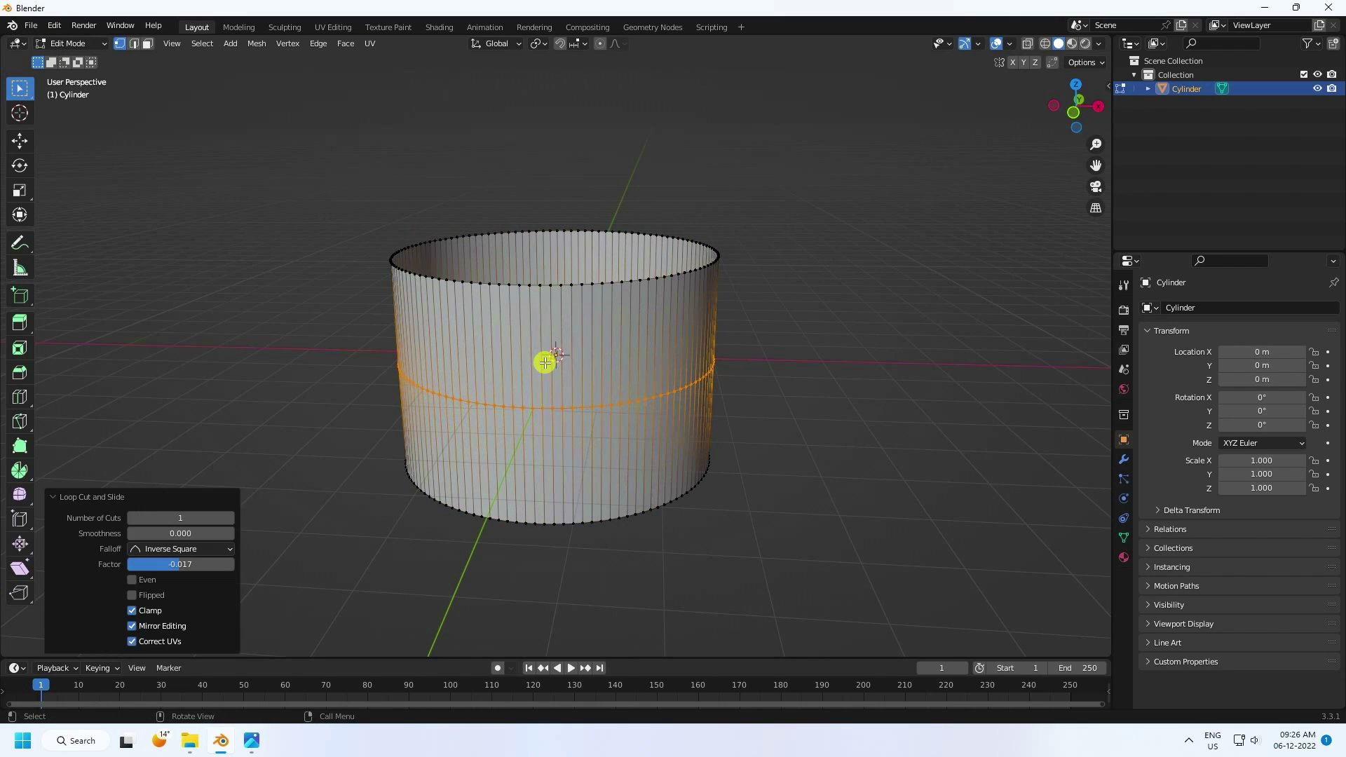
- Set the loop cut's factor to 0 and its number of cuts to 50, and return to Object Mode
scroll(545, 363, up, 2)
click(175, 565)
text(0)
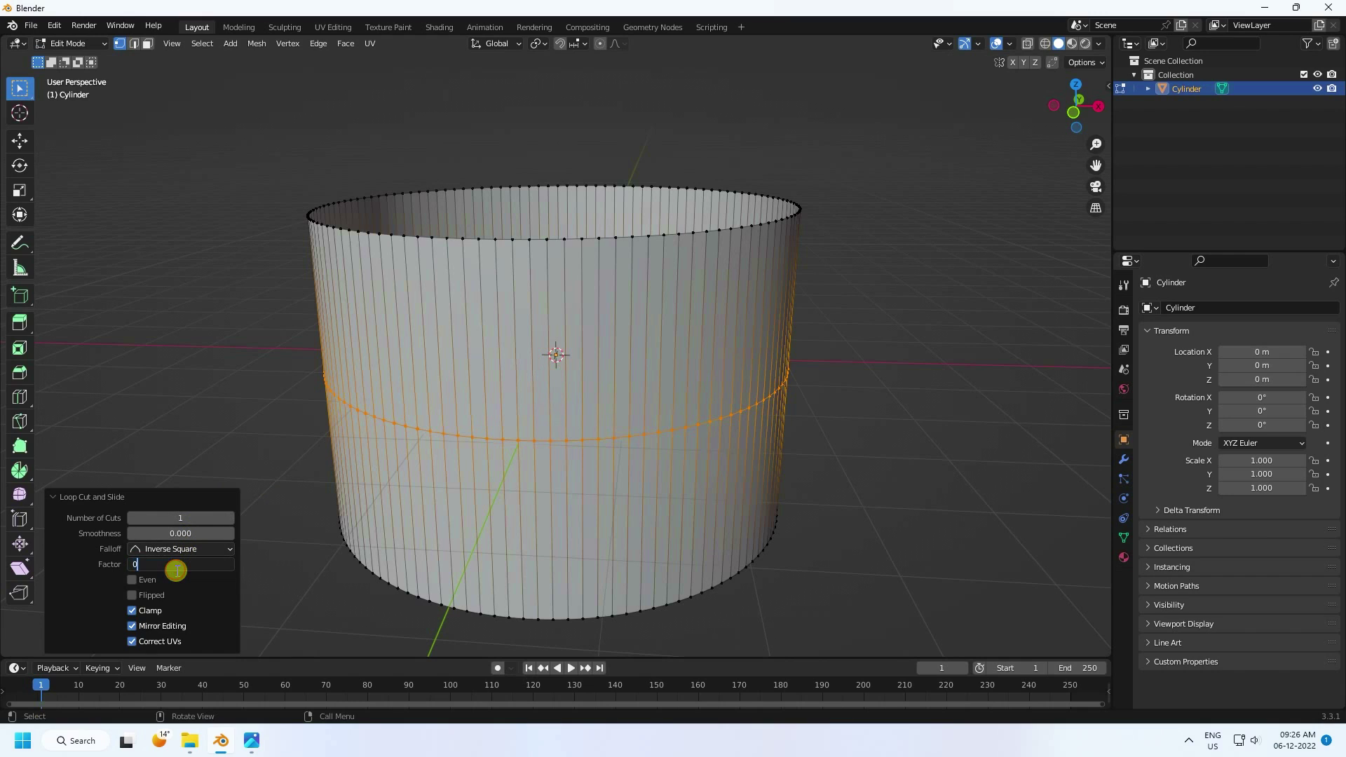
key(Return)
drag(186, 517, 260, 517)
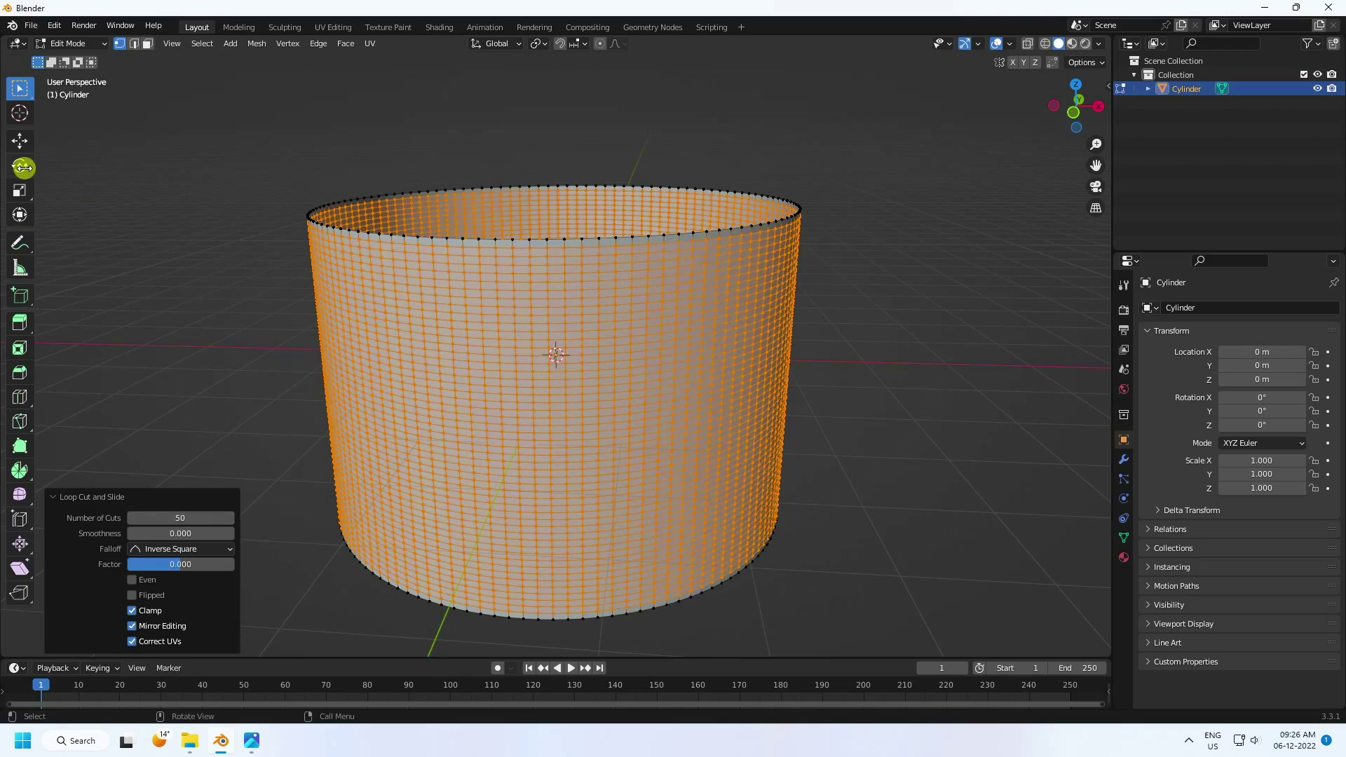
click(70, 43)
click(82, 63)
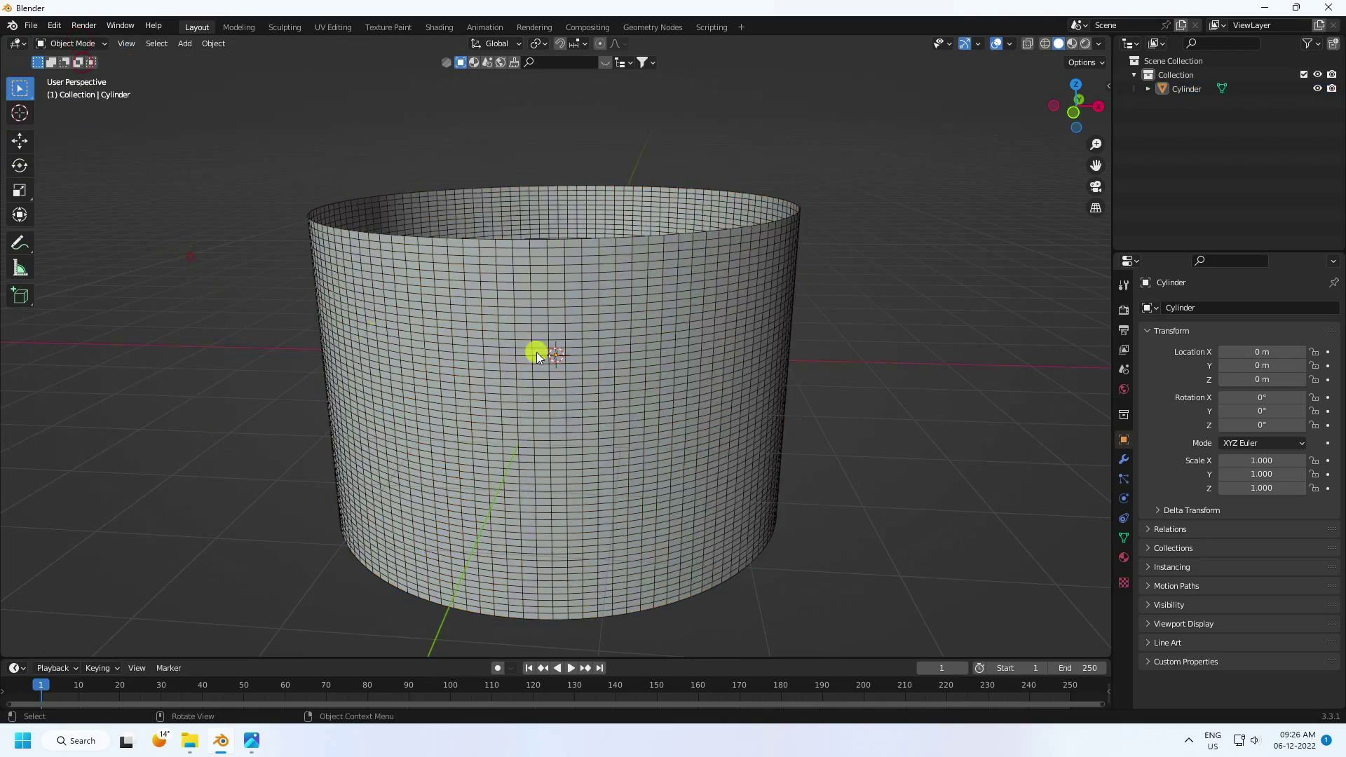
- Add a Solidify modifier to the open cylinder
scroll(536, 352, up, 3)
middle_drag(526, 349, 537, 398)
scroll(545, 364, down, 2)
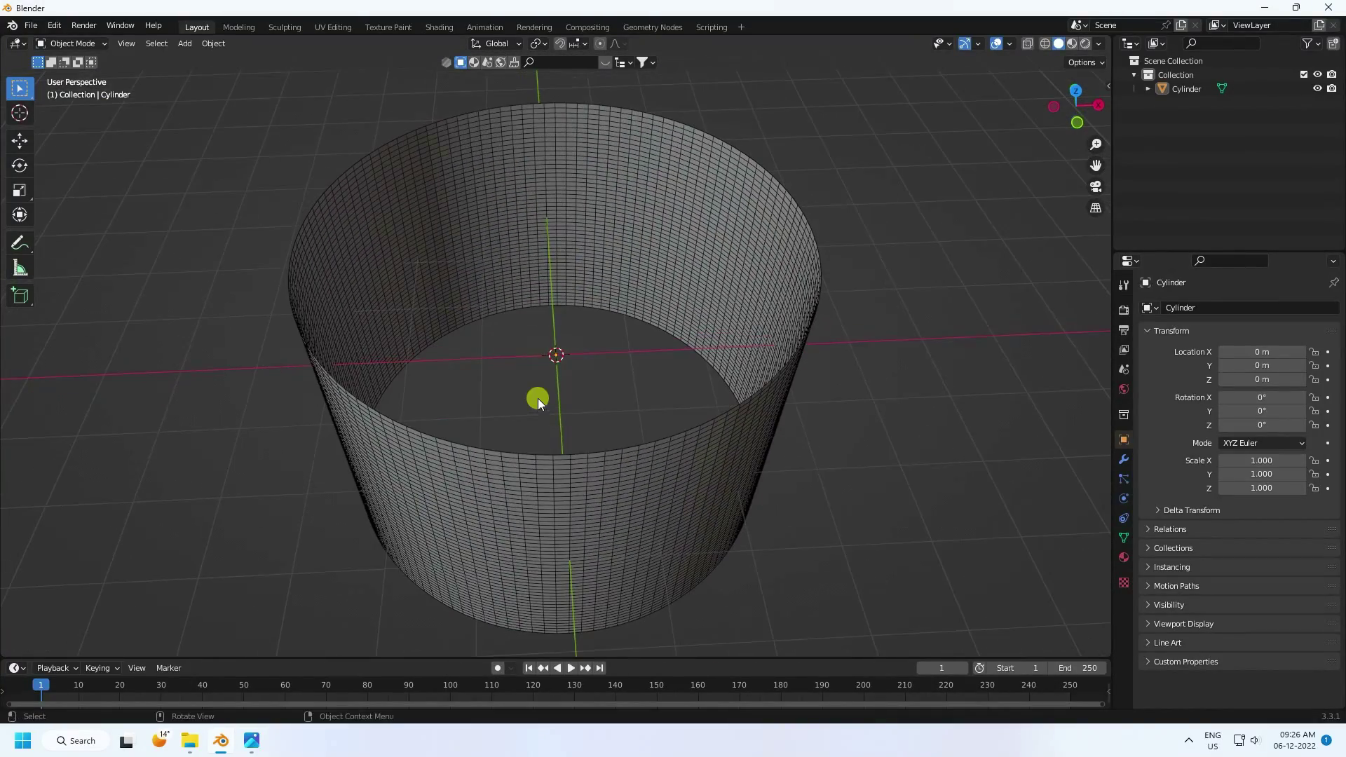
click(1123, 459)
click(1185, 308)
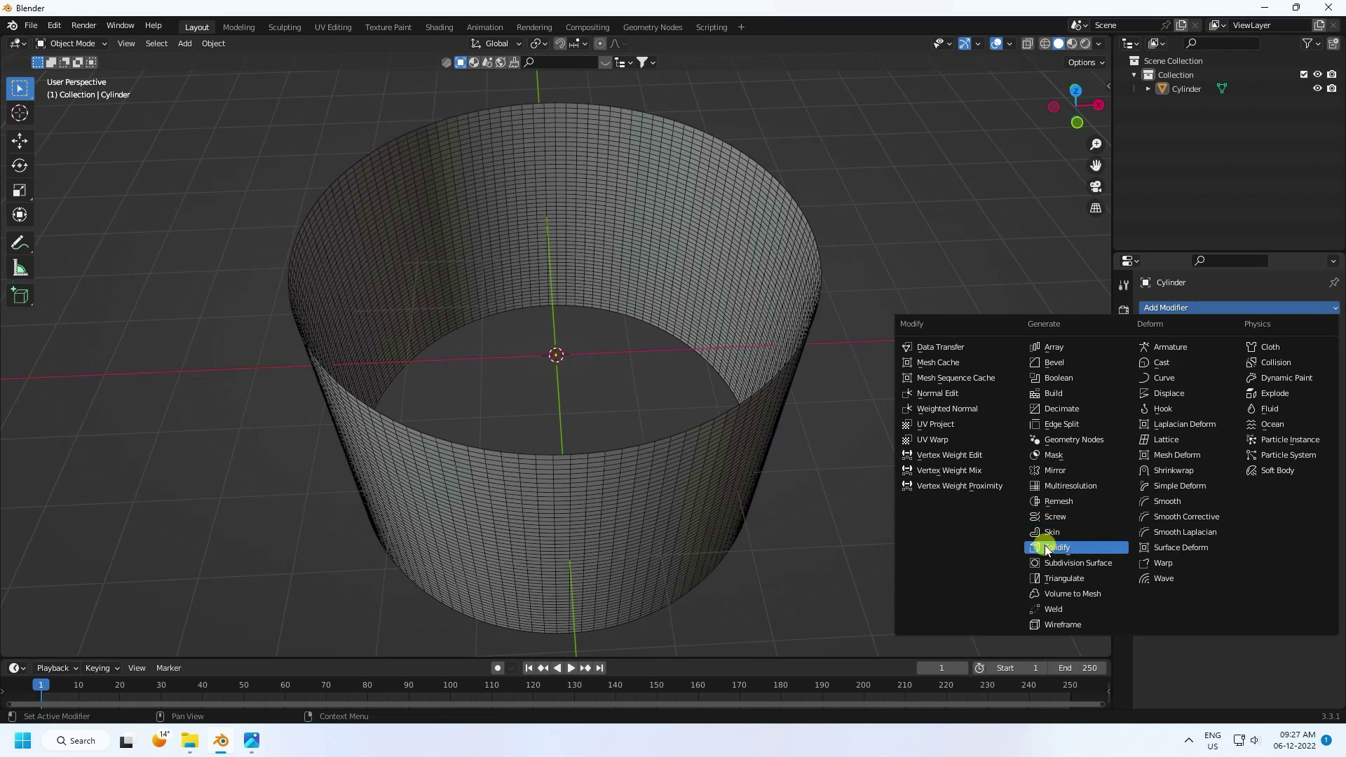
click(1078, 547)
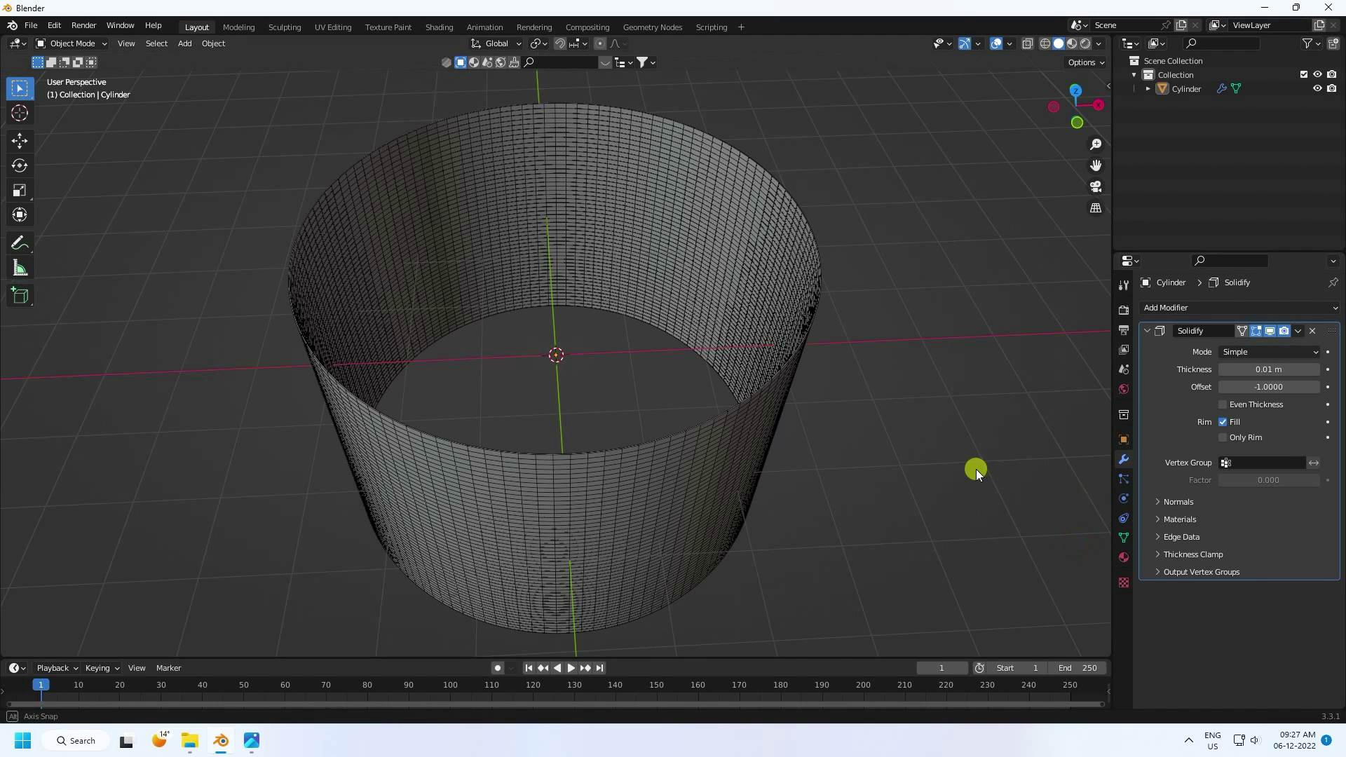
- Set the Solidify thickness to 0.4 m and apply the modifier to the cylinder
middle_drag(976, 469, 1224, 391)
click(1254, 368)
text(0)
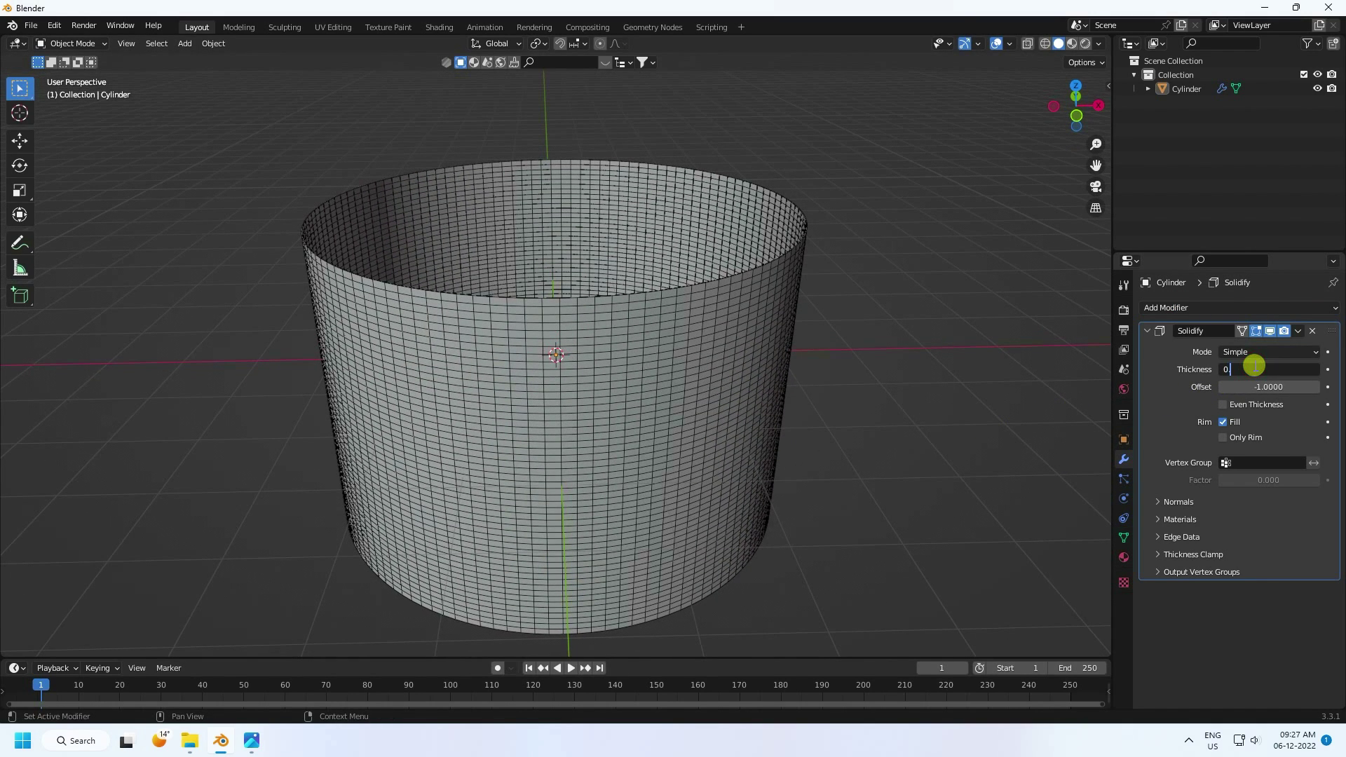
text(.4)
key(Return)
middle_drag(519, 181, 503, 250)
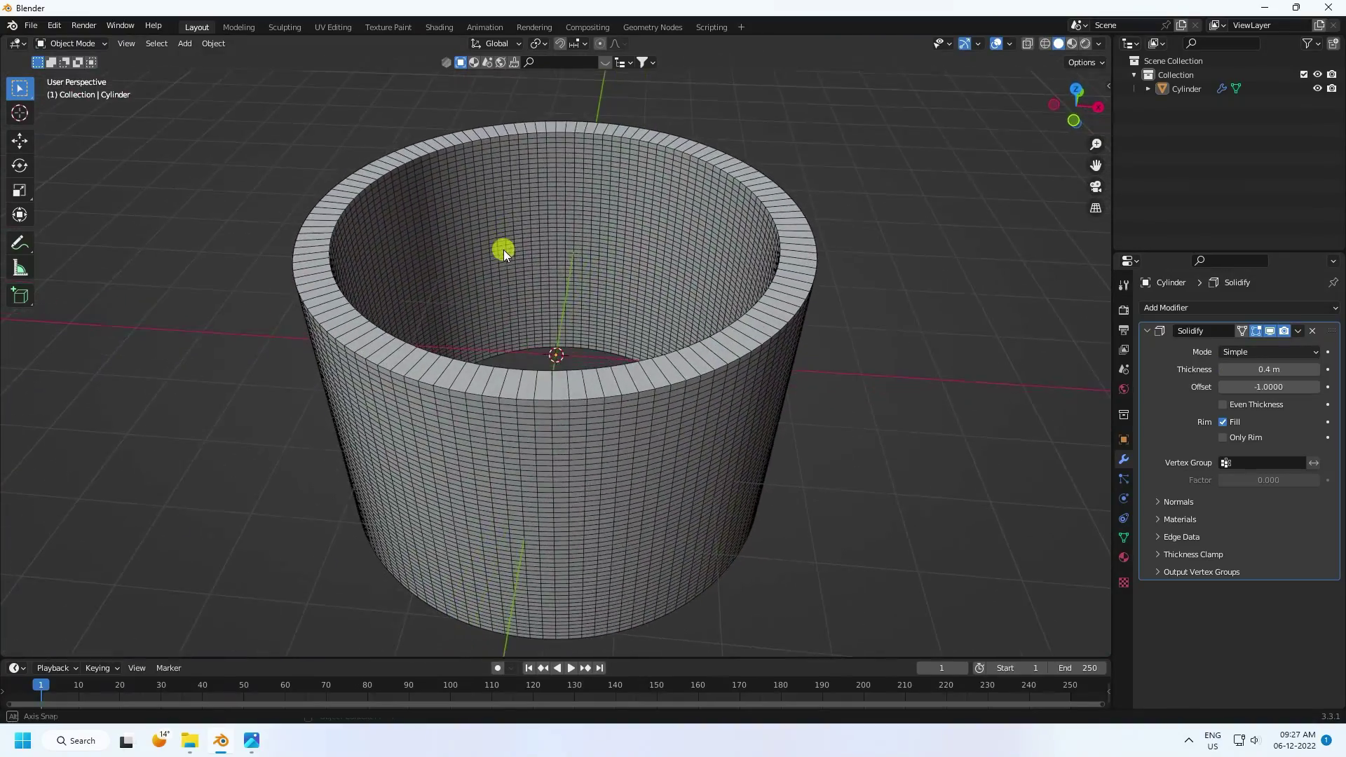
click(1298, 330)
click(1239, 348)
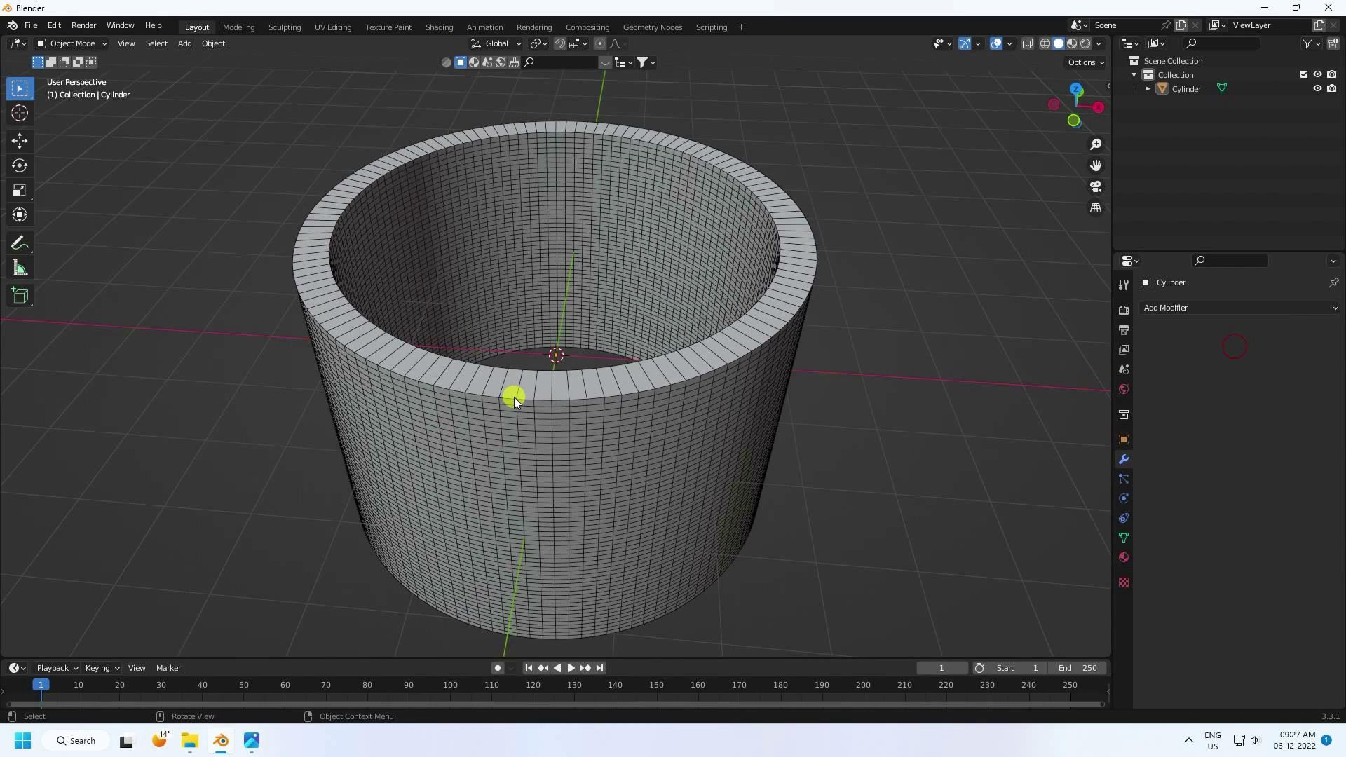
- In Edit Mode, select the whole mesh and add a centred loop cut around the cylinder's top rim
key(Tab)
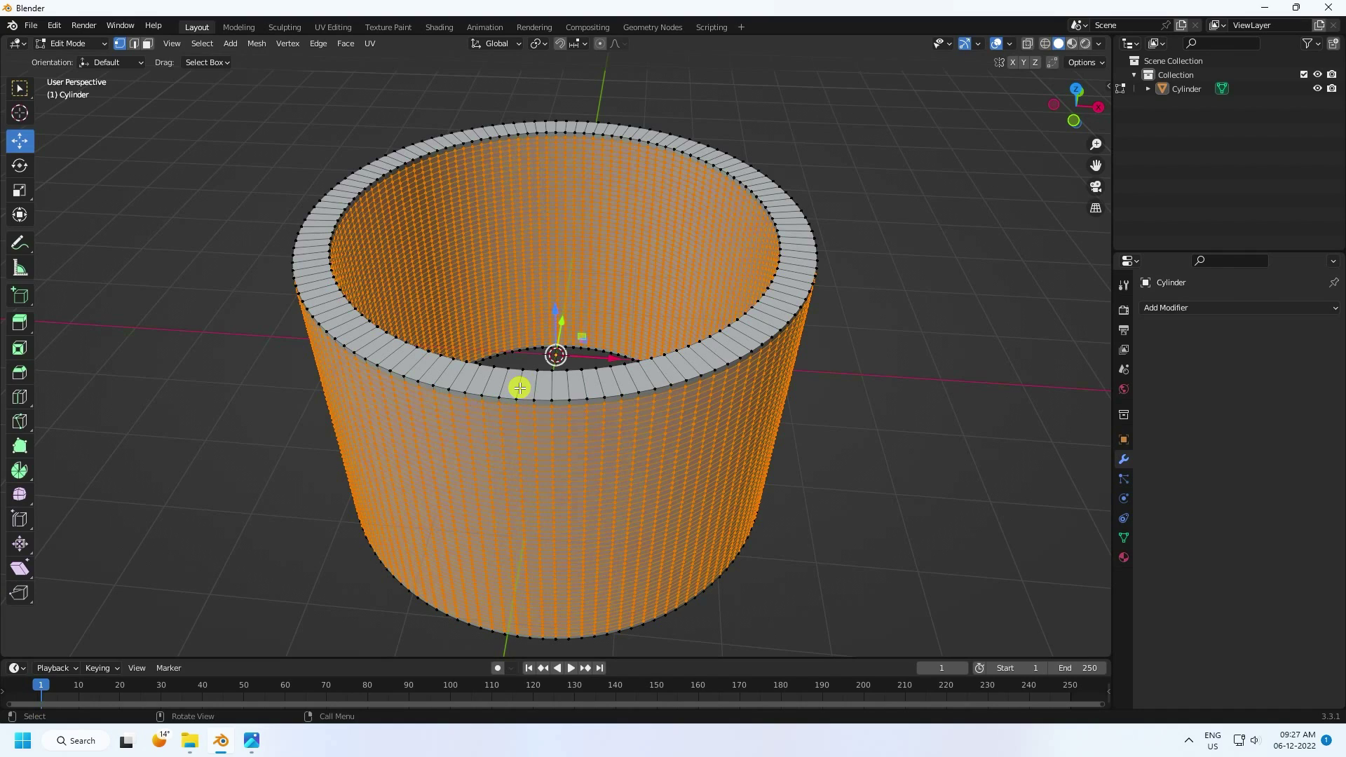
key(a)
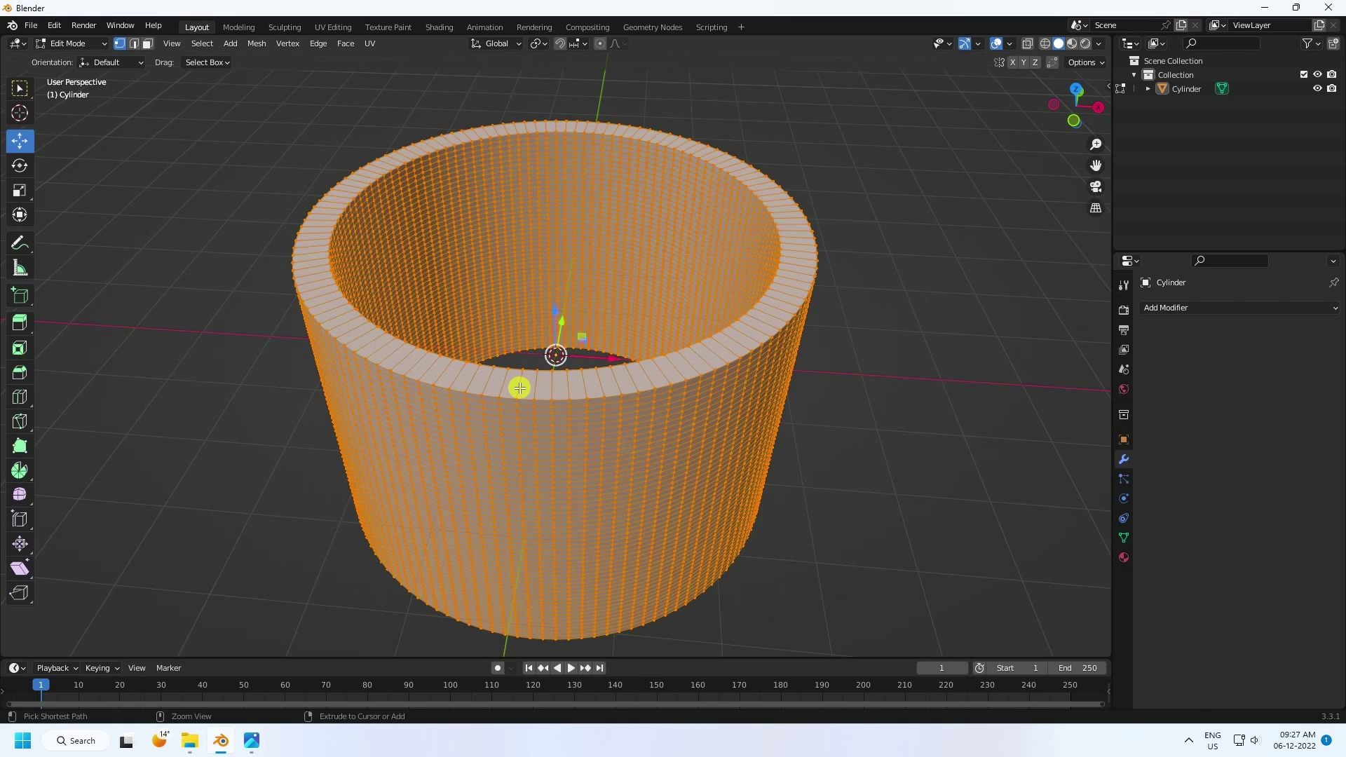
key(ctrl+r)
click(519, 387)
right_click(520, 385)
scroll(520, 371, up, 5)
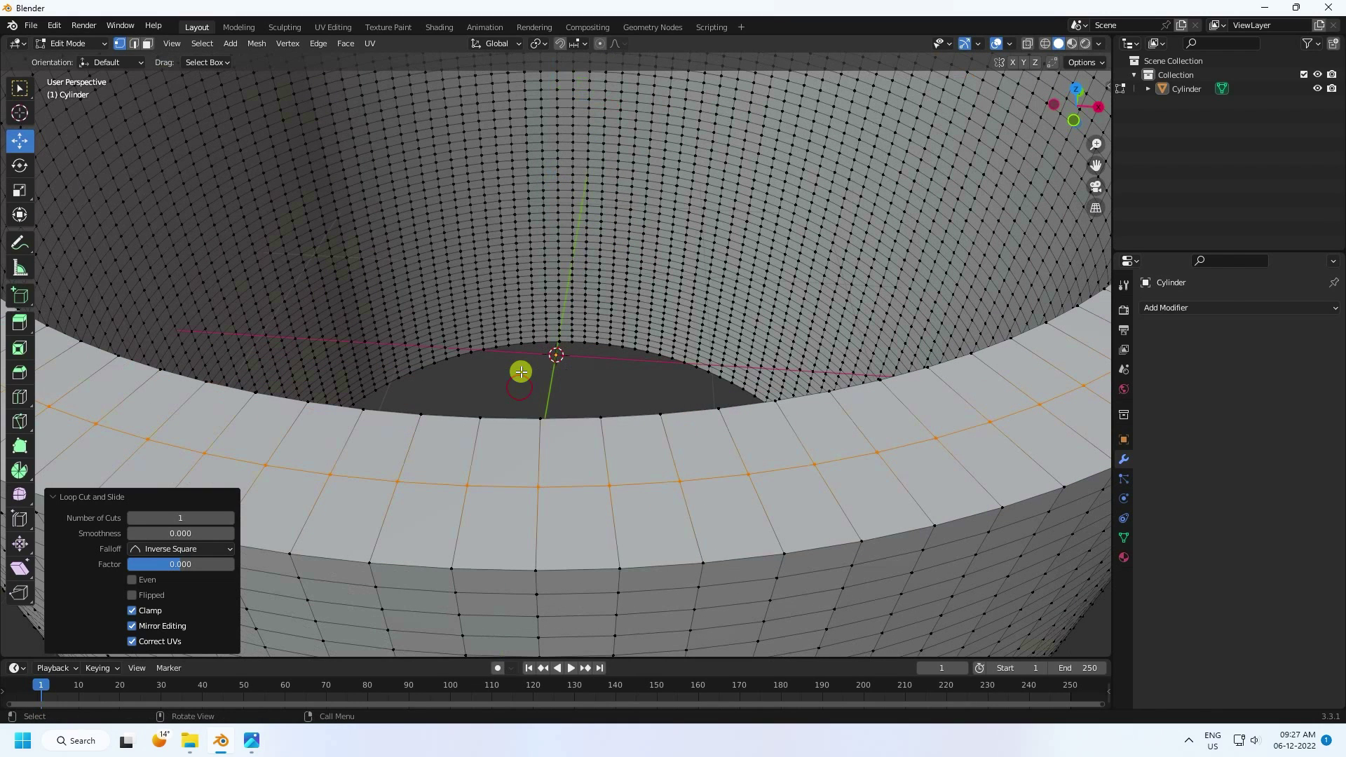
- Set the rim loop cut's number of cuts to 15 and return to Object Mode
drag(192, 517, 219, 517)
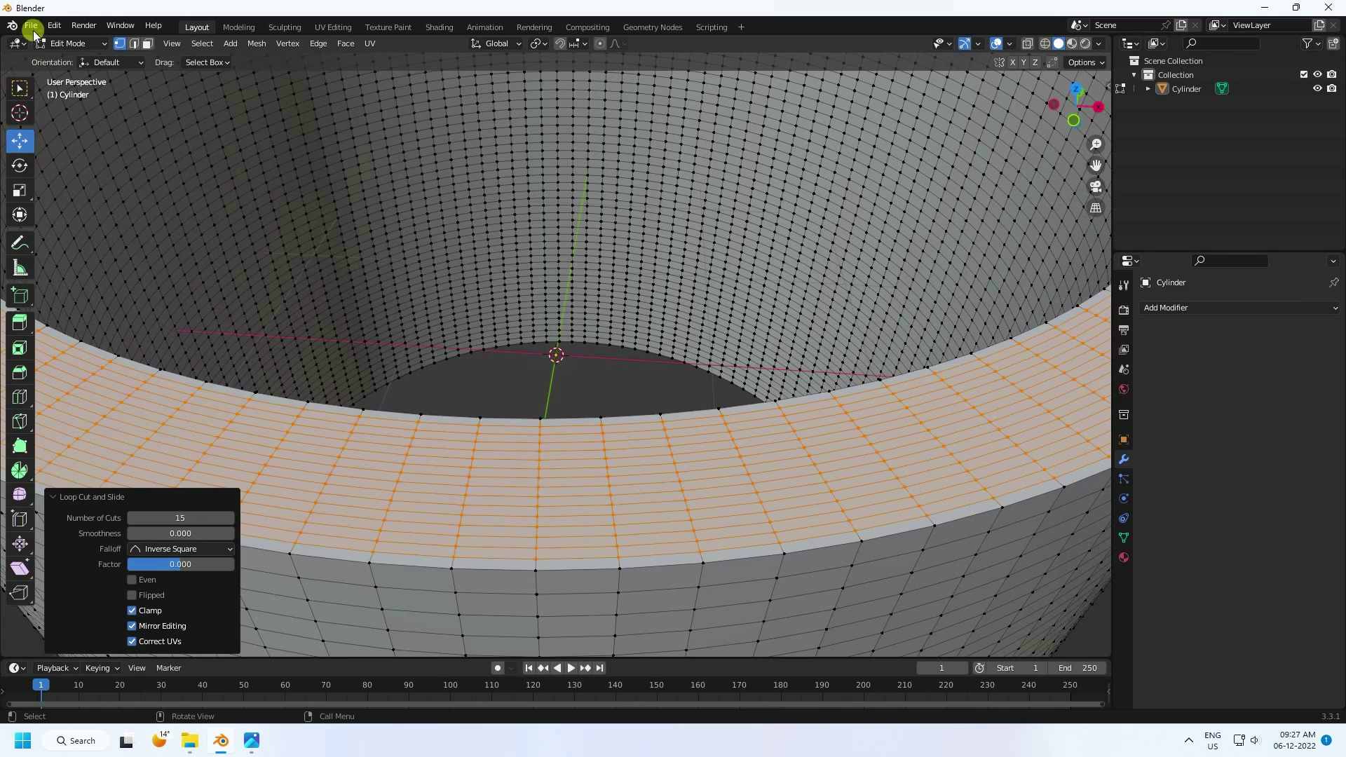
click(70, 43)
click(56, 64)
scroll(456, 315, down, 5)
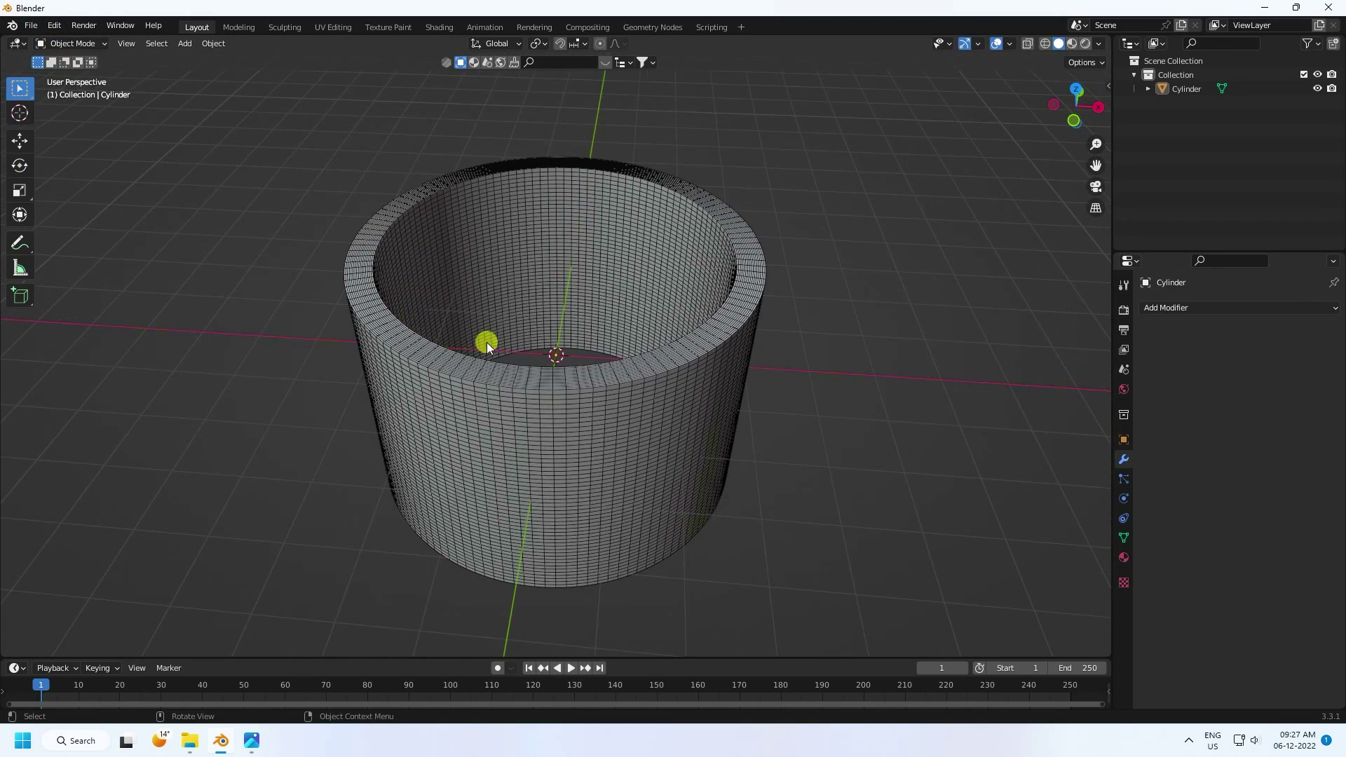
scroll(507, 355, up, 4)
middle_drag(513, 415, 531, 386)
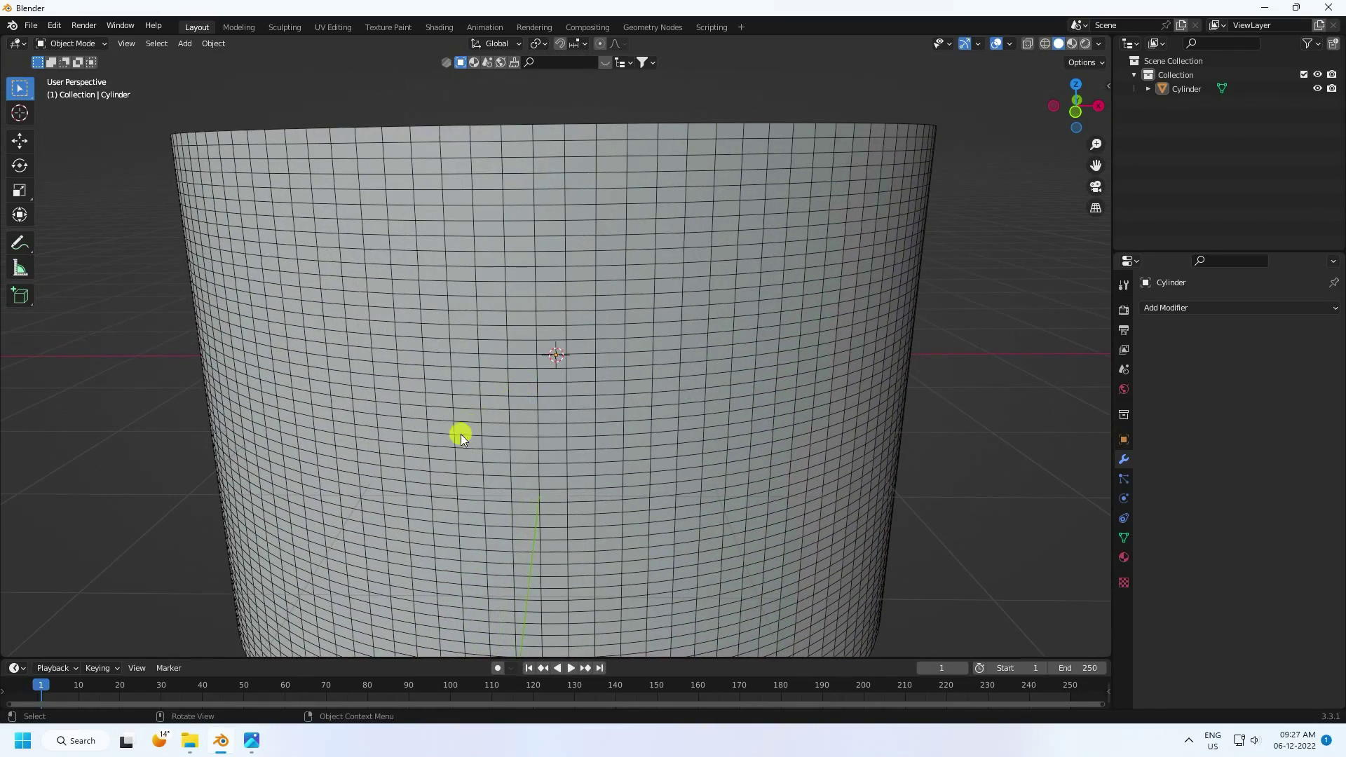
- Switch to File Explorer, examine the JS texture images in the Sci Fi 2 folder, close the image viewers, and return to Blender
click(199, 738)
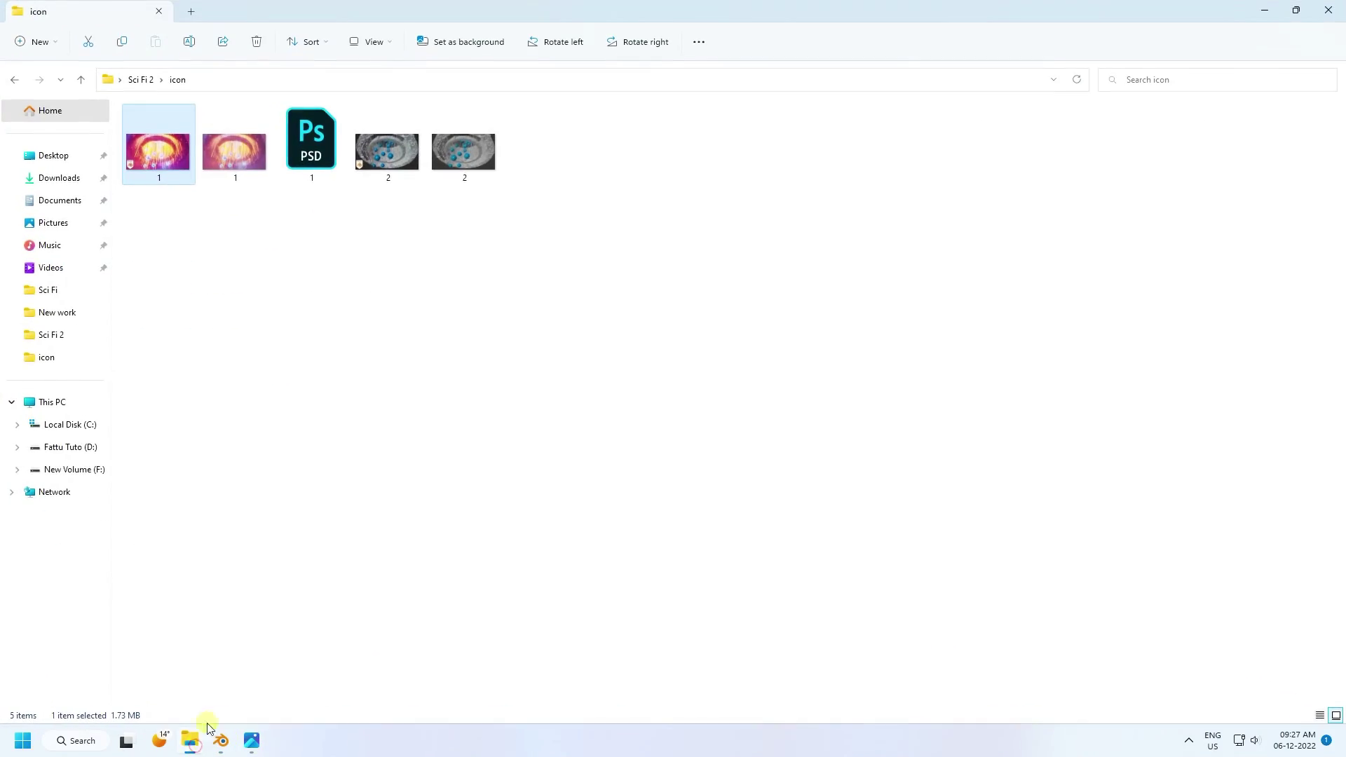
click(15, 79)
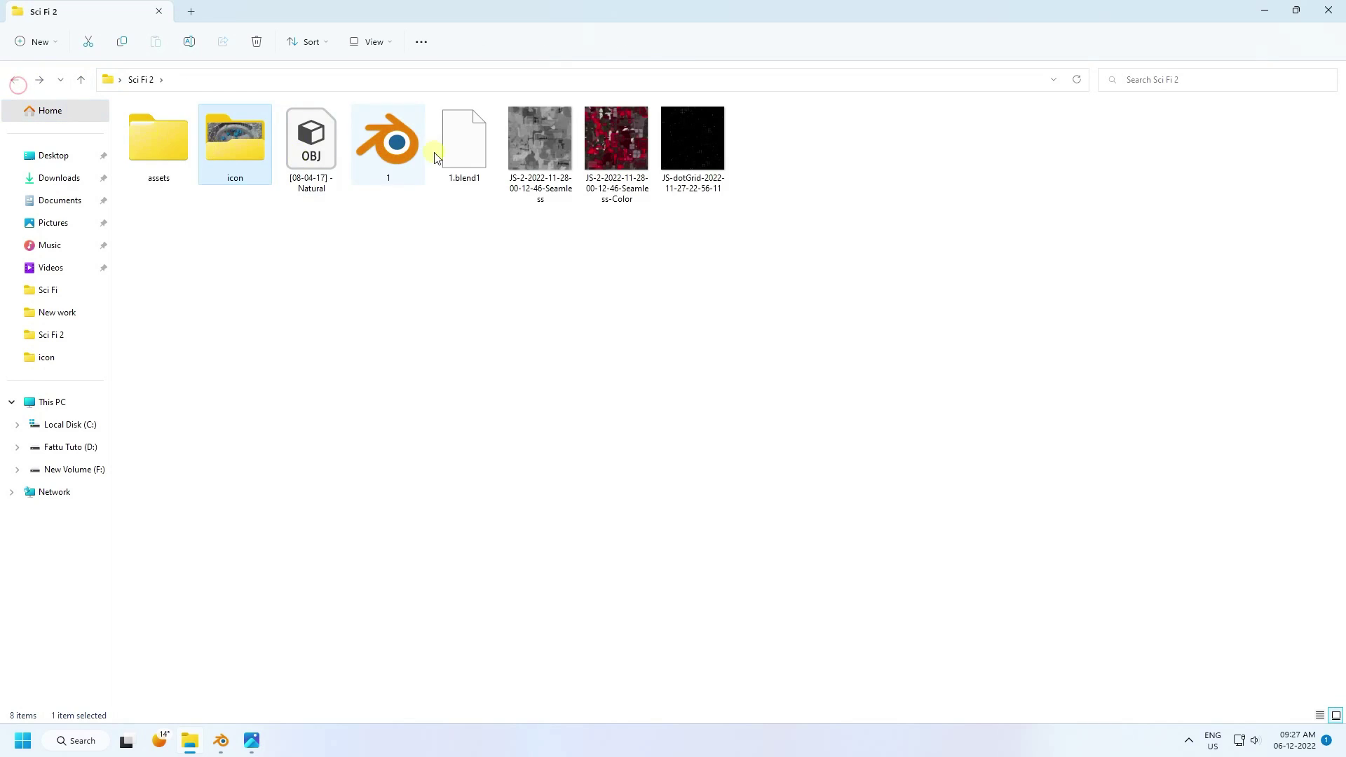
double_click(554, 143)
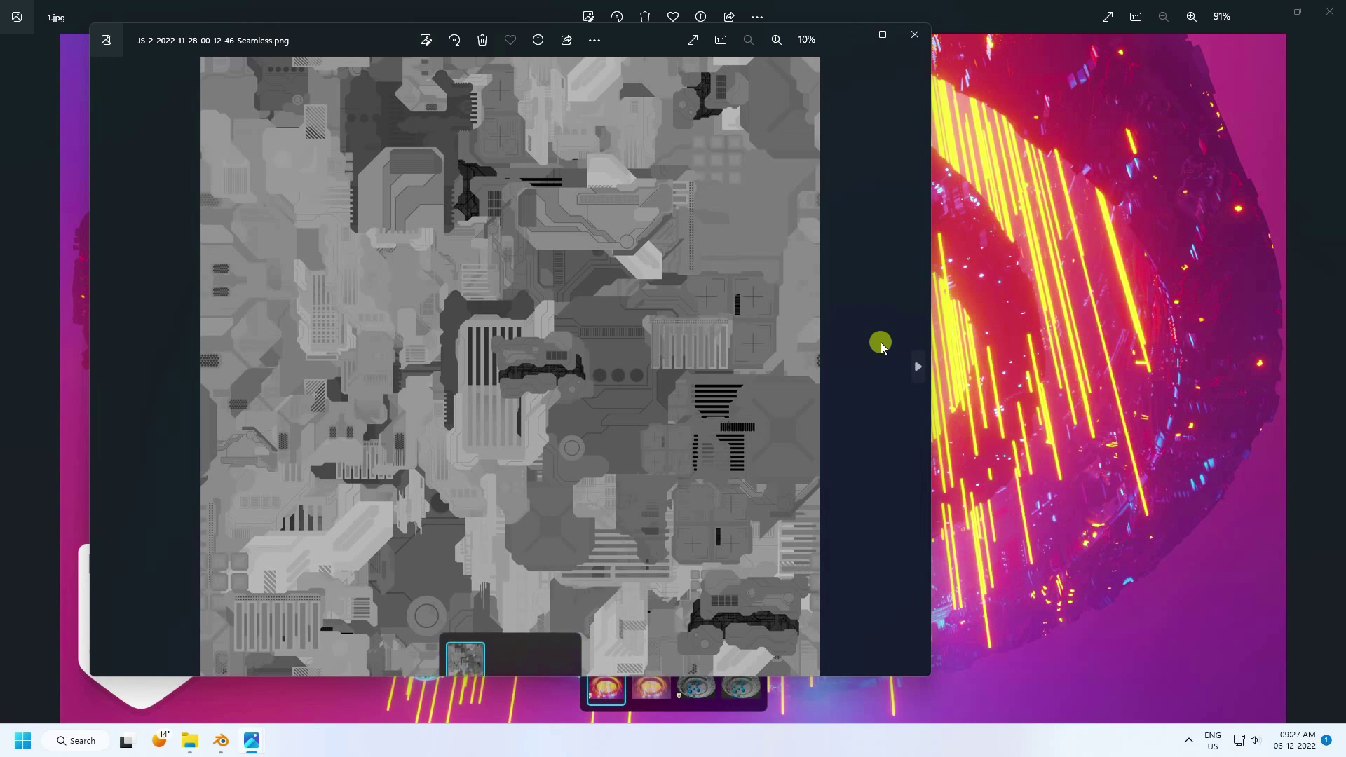
click(914, 361)
click(914, 361)
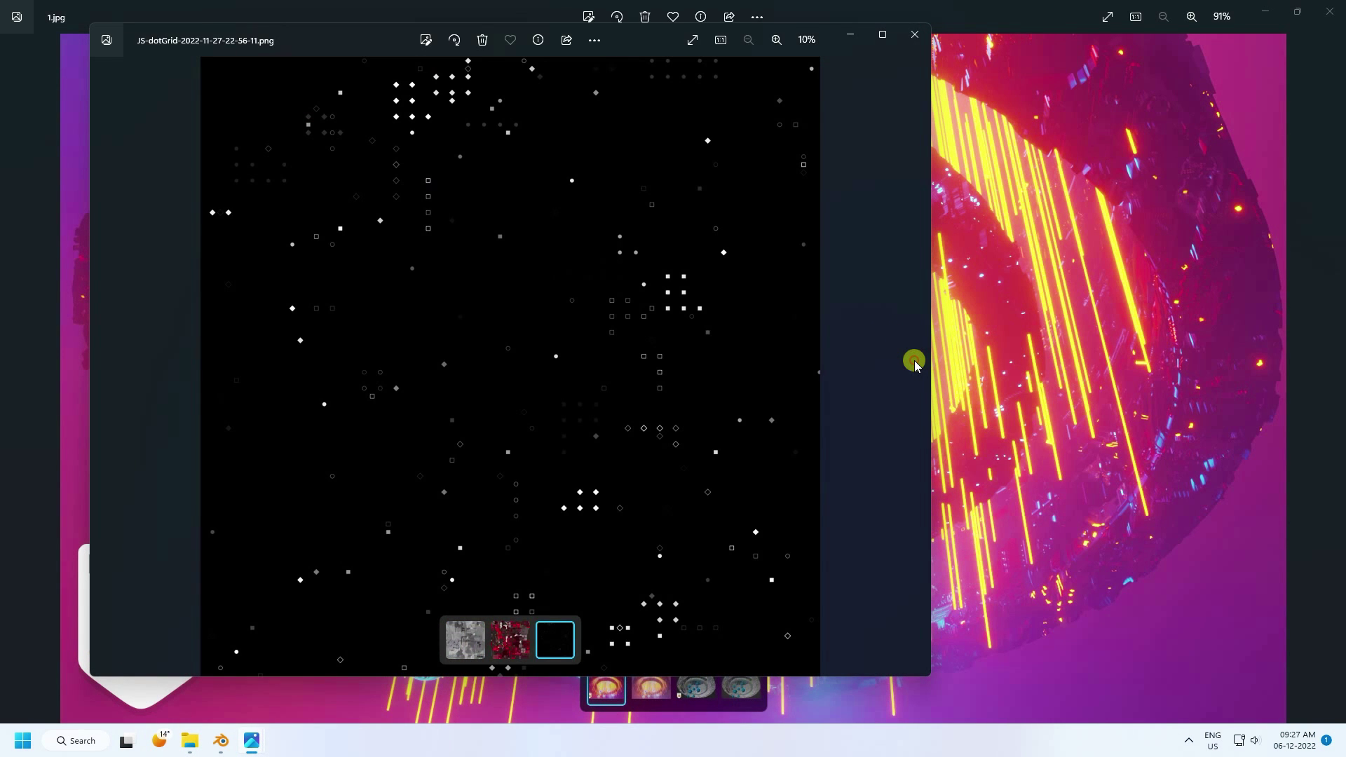
click(913, 36)
click(1332, 10)
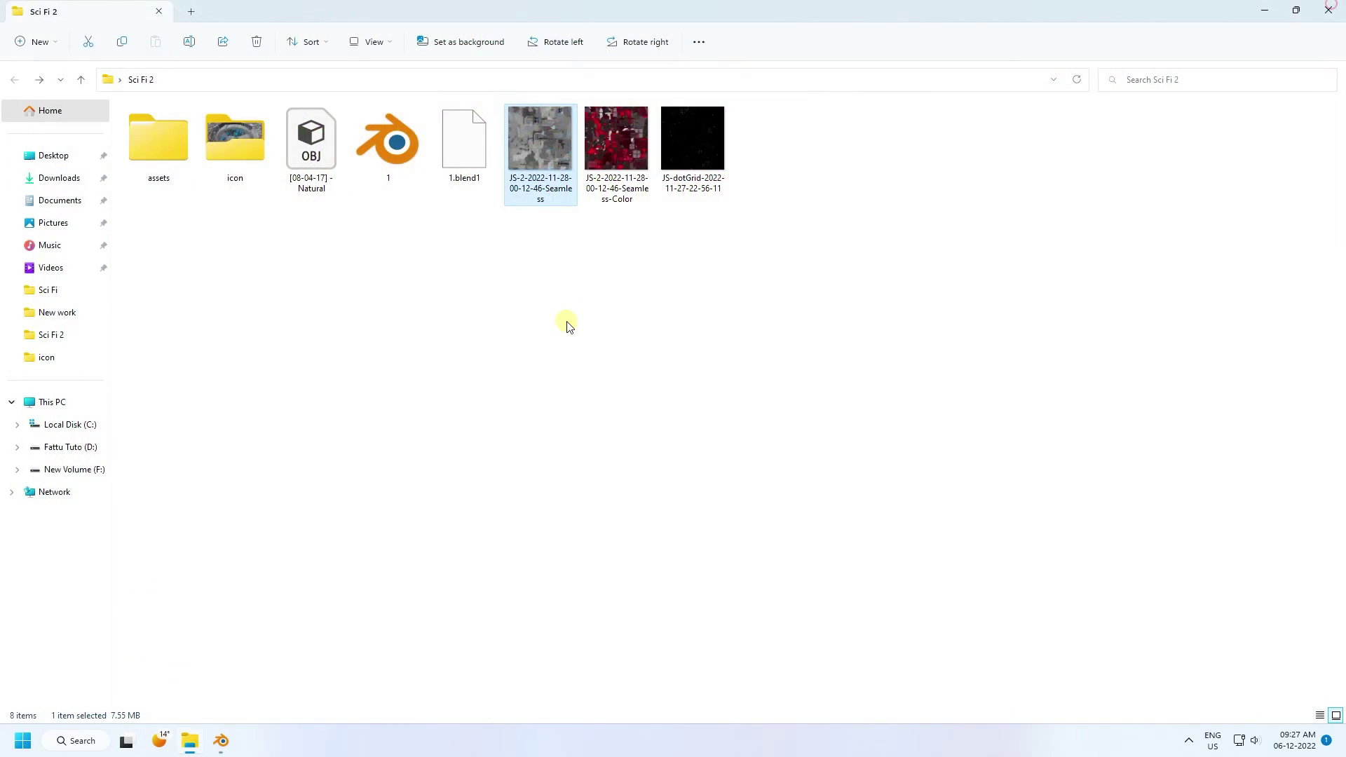
click(225, 745)
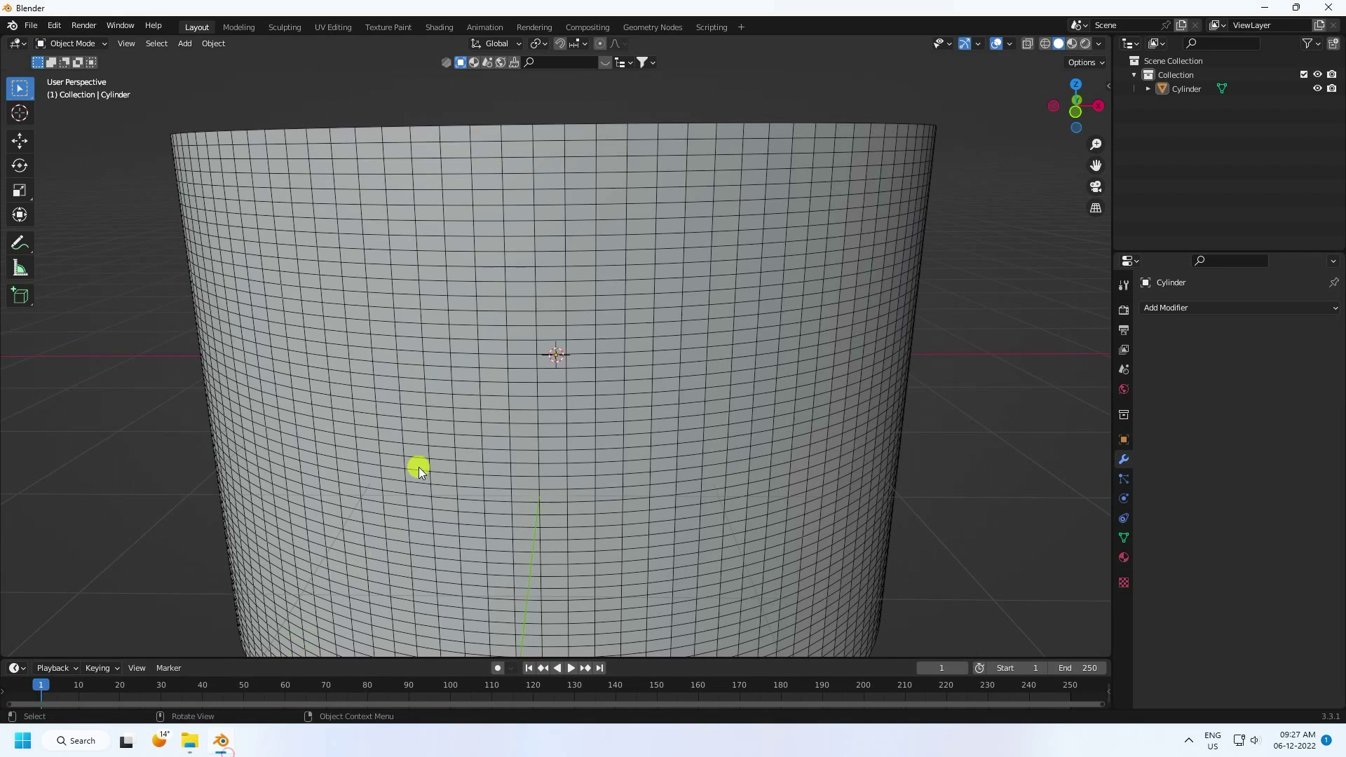
- Add a Subdivision Surface modifier to the cylinder with viewport level 3 and render level 4
click(522, 354)
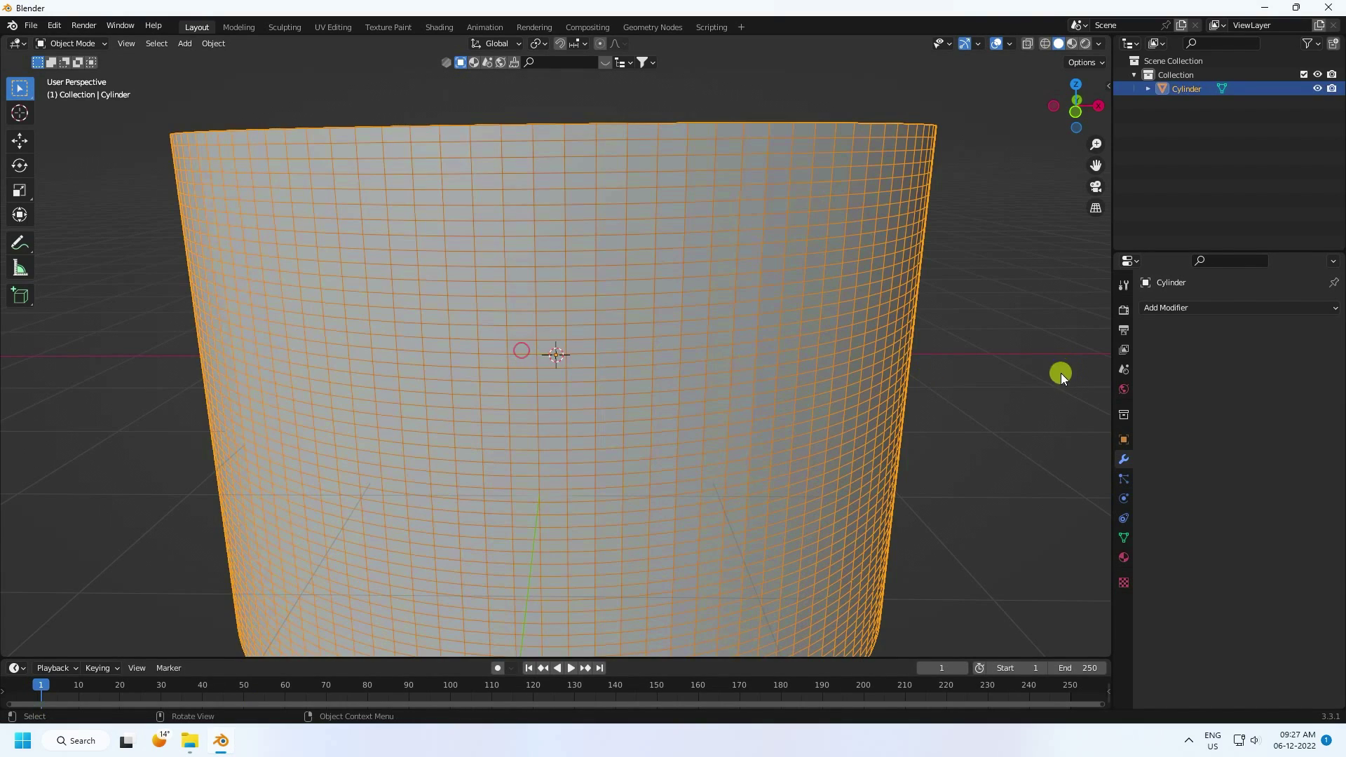
click(1166, 307)
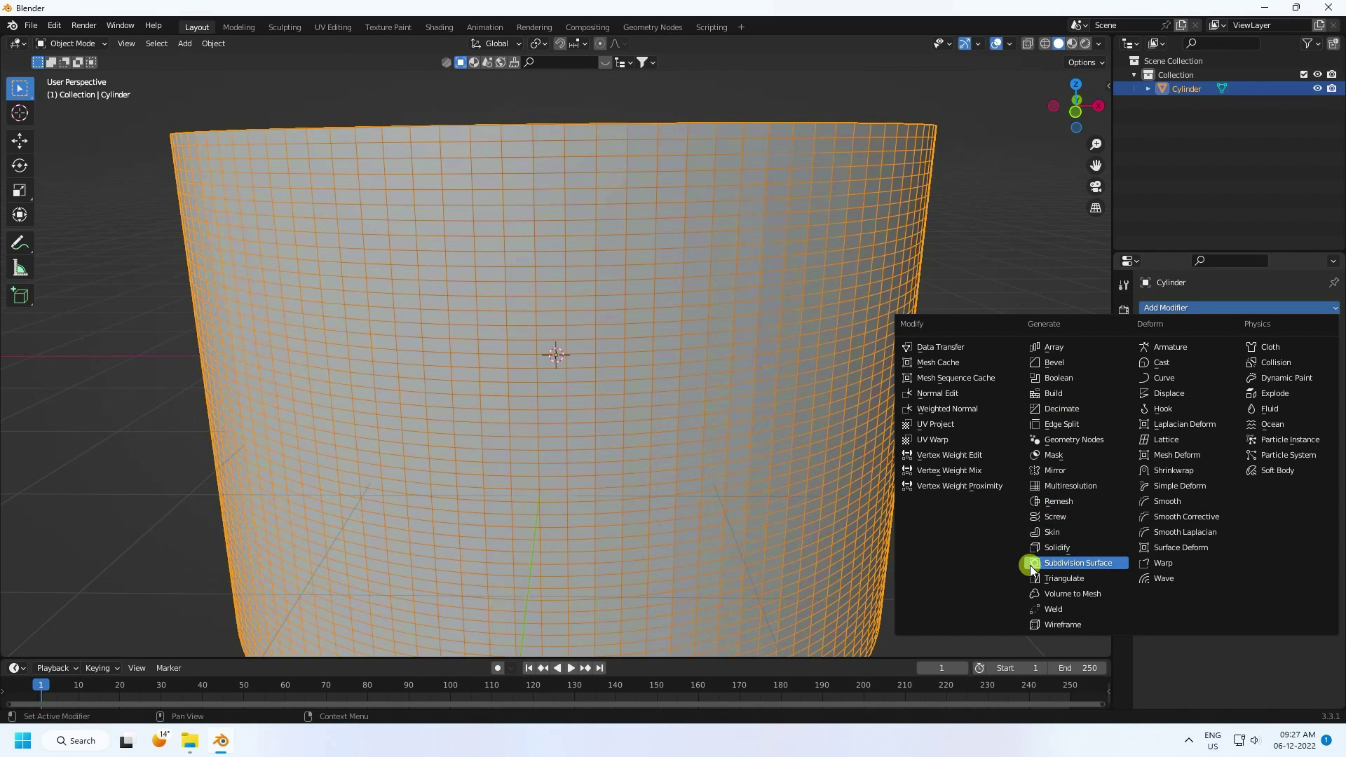
click(1069, 563)
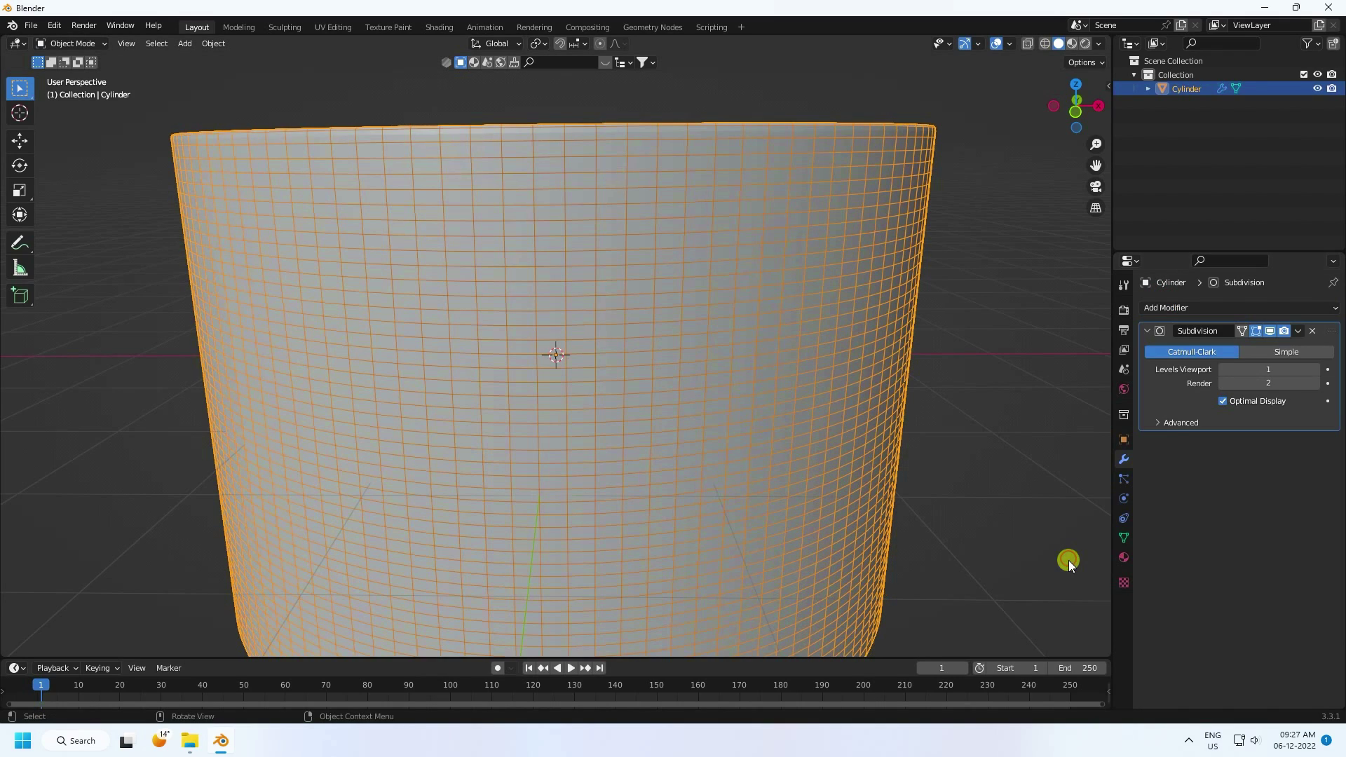
click(1314, 383)
click(1314, 384)
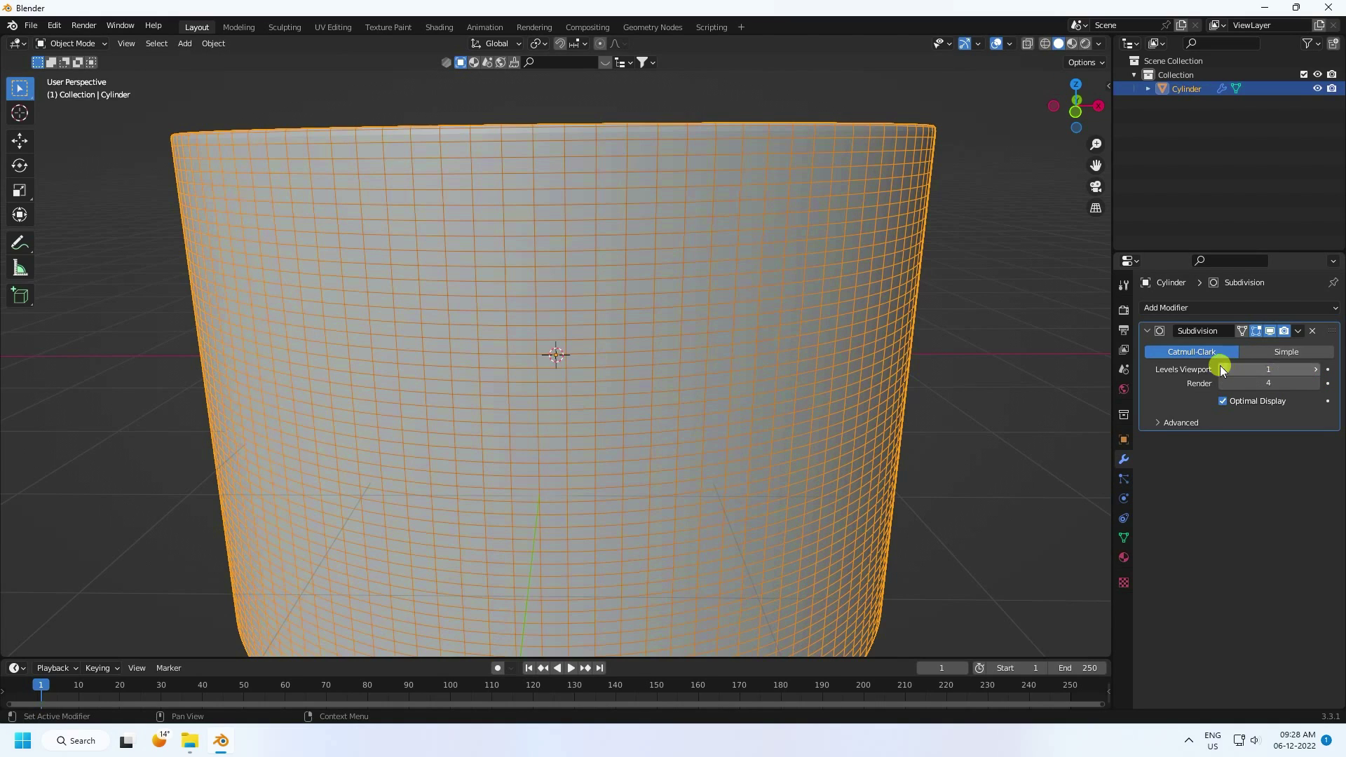
click(1314, 370)
click(1314, 369)
- Add a Displace modifier to the cylinder and create a new texture for it
scroll(667, 315, down, 5)
click(1197, 307)
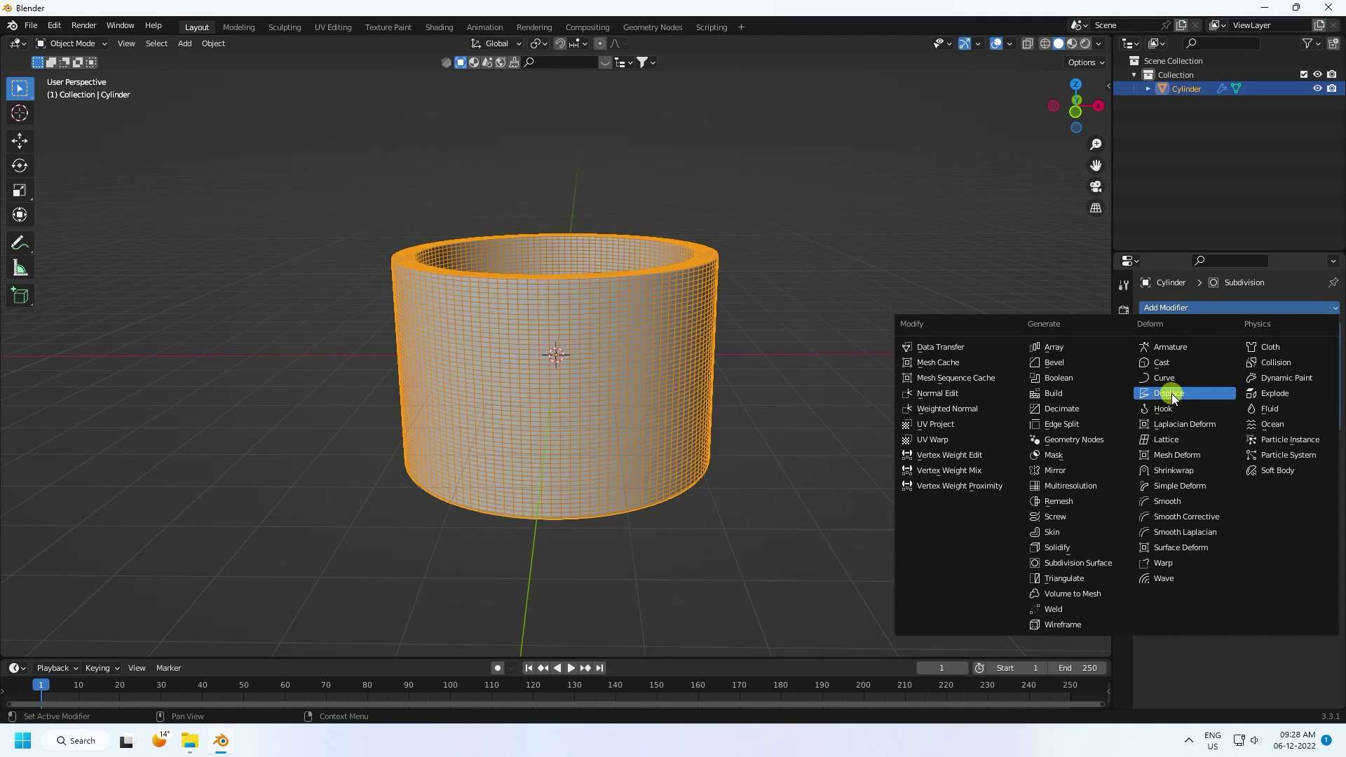
key(Return)
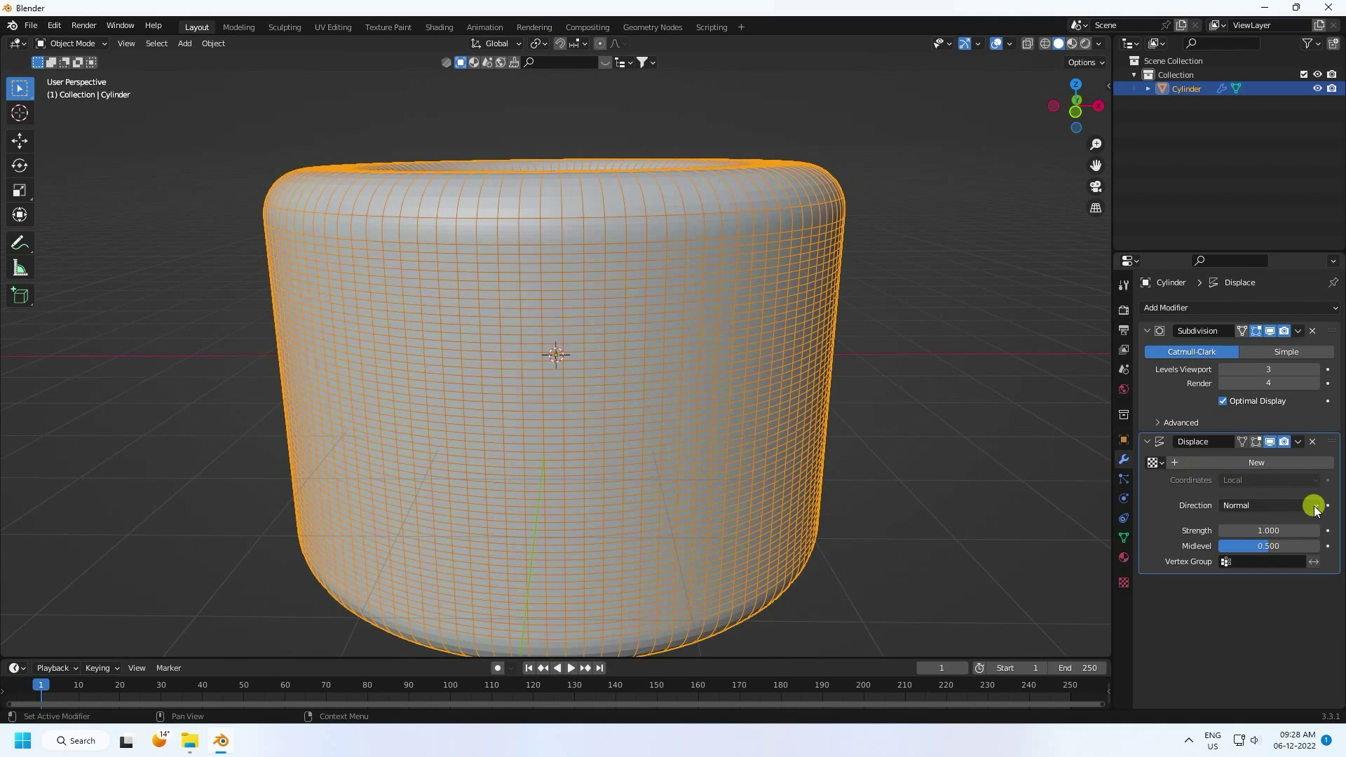
click(1254, 463)
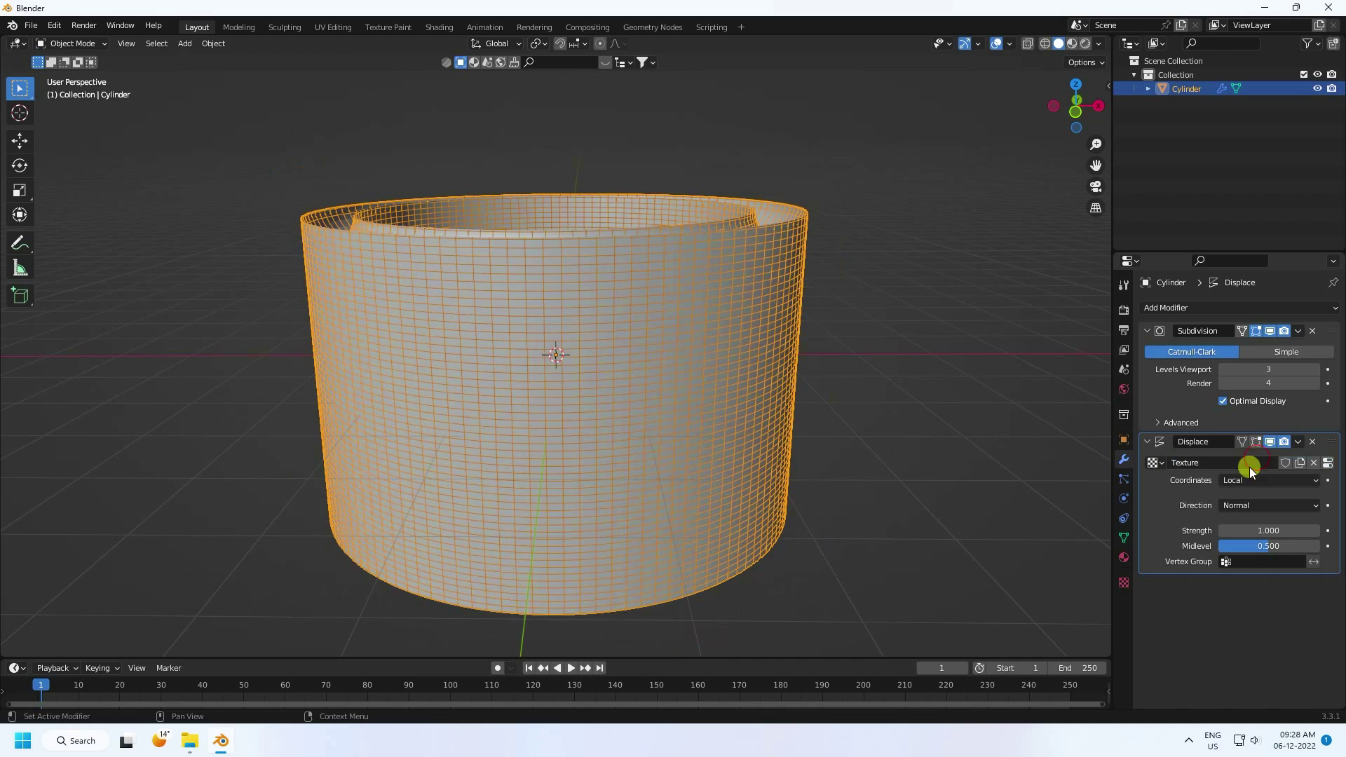
- Set the Displace modifier's strength to 0.2 and its texture coordinates to UV
click(1250, 531)
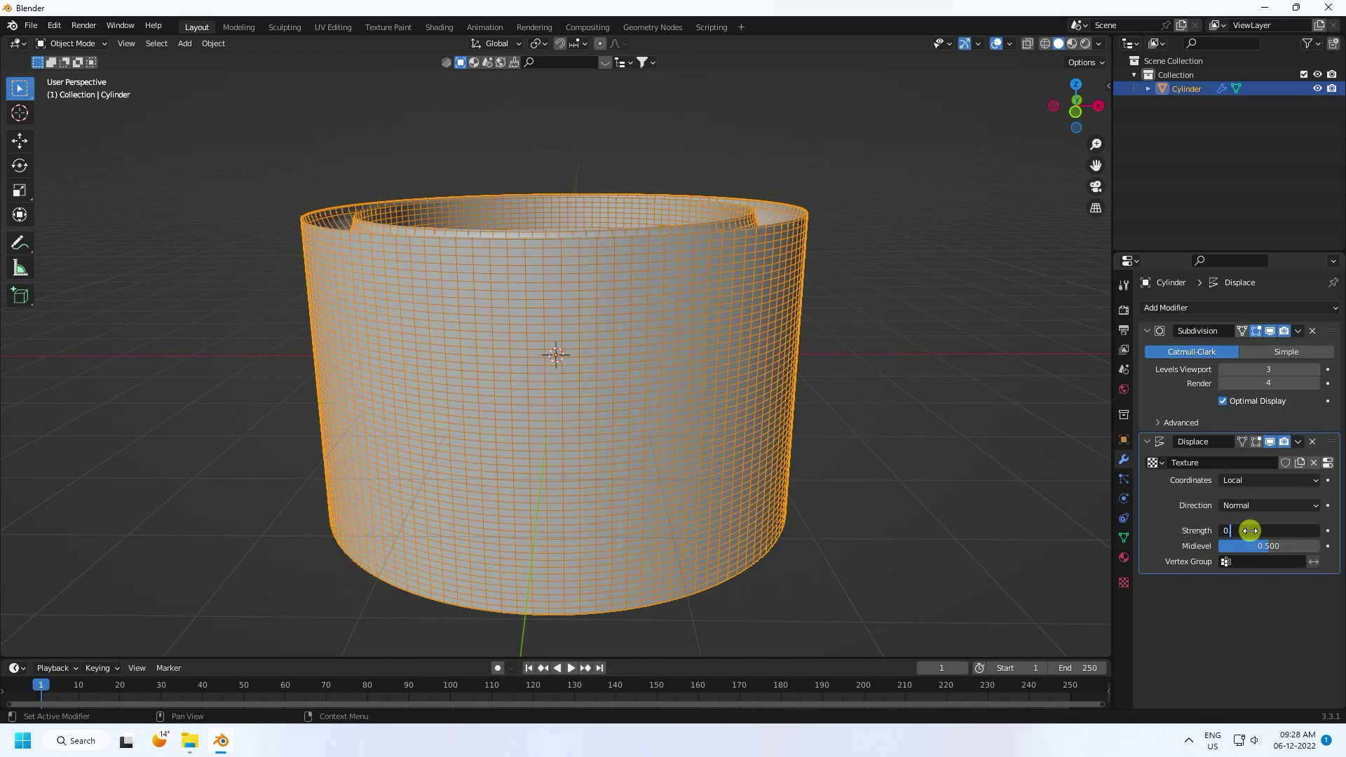
key(Return)
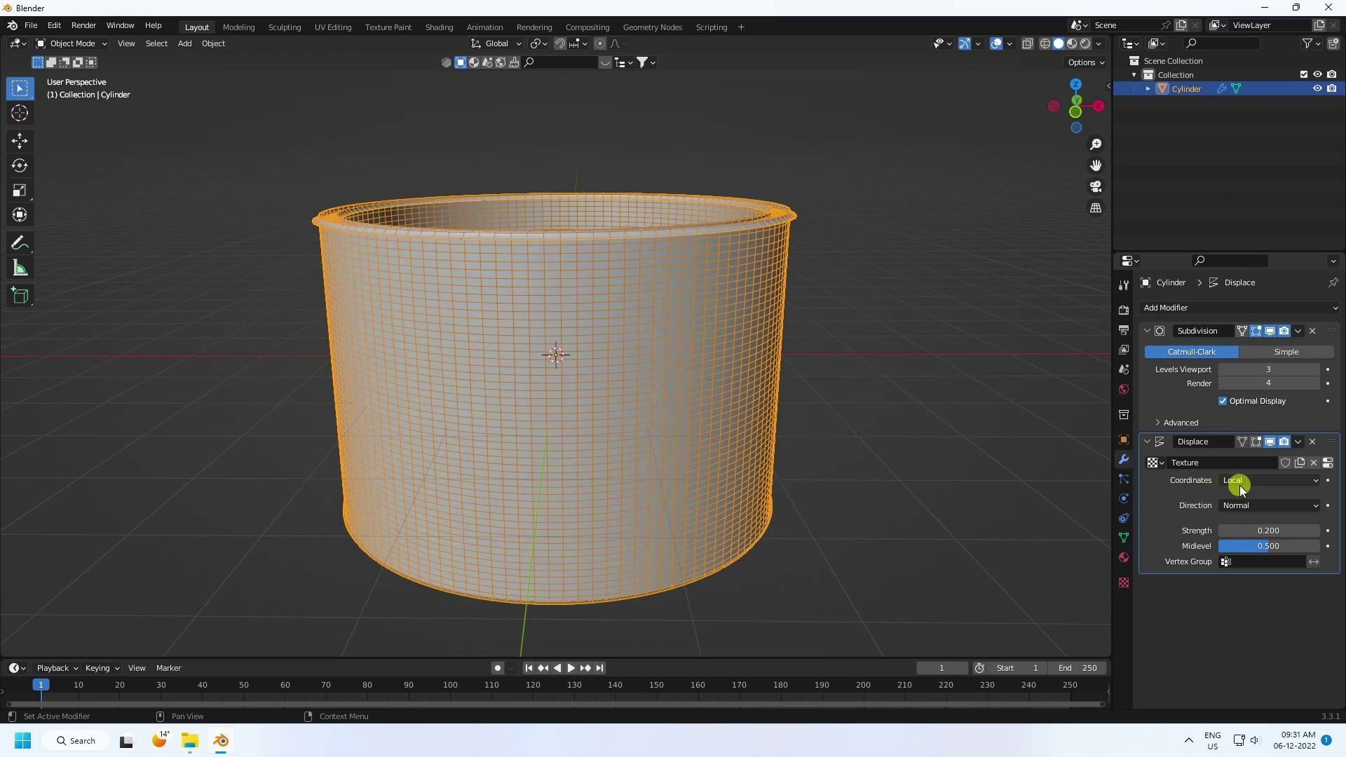
click(1239, 483)
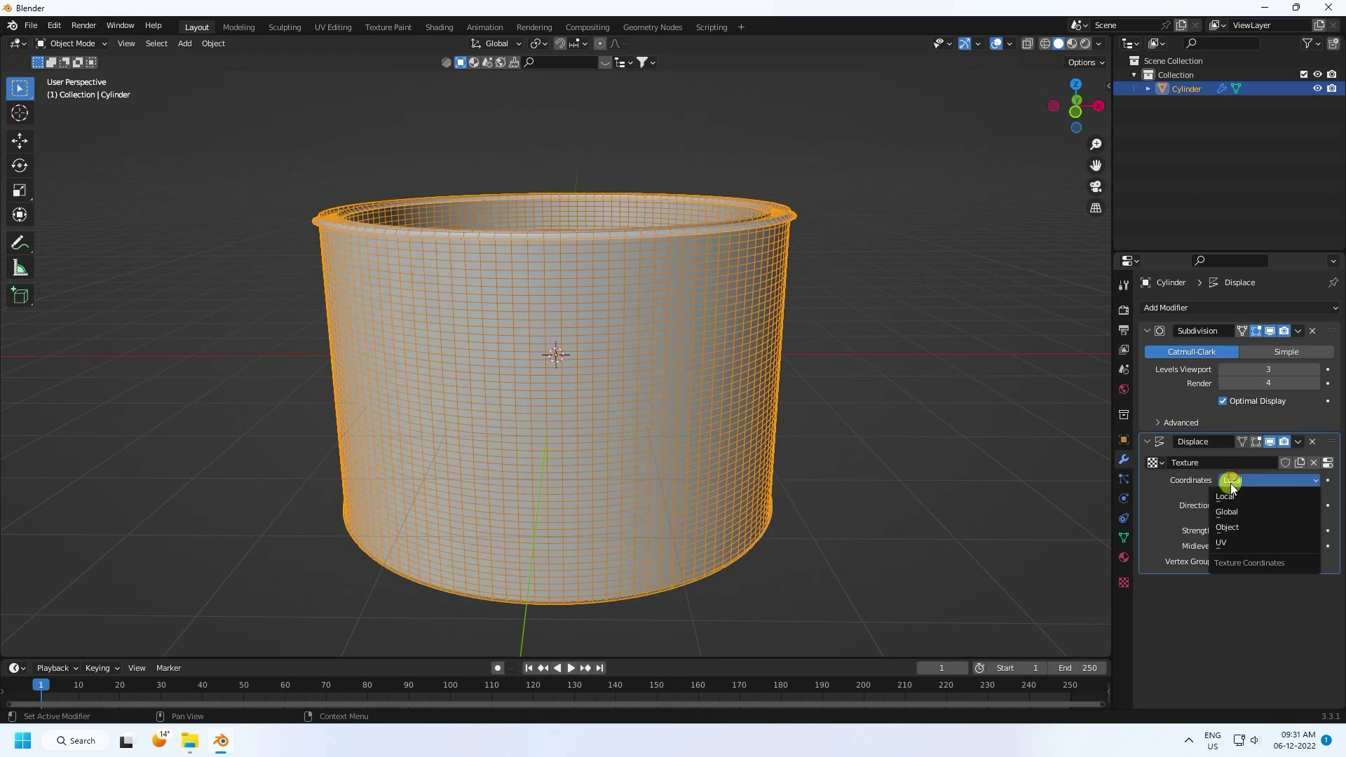
click(1222, 542)
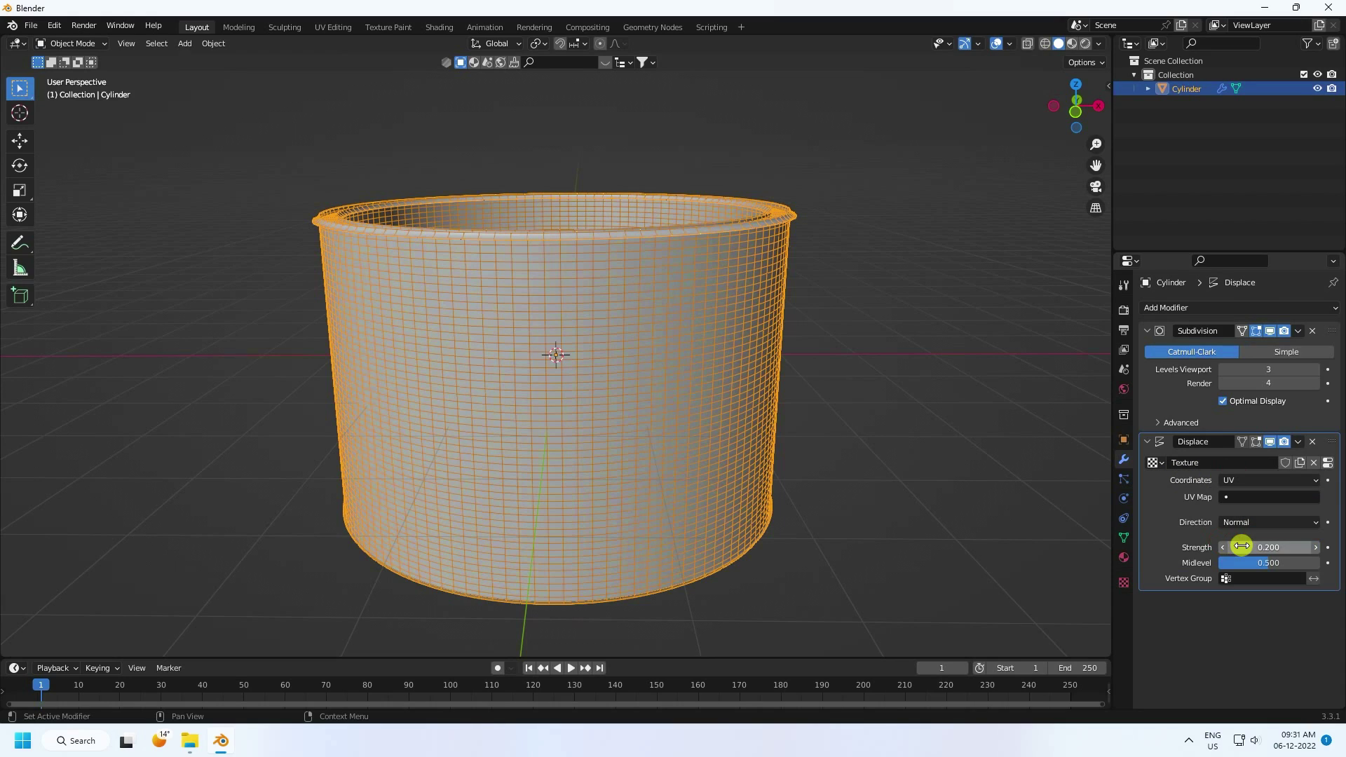
click(1125, 586)
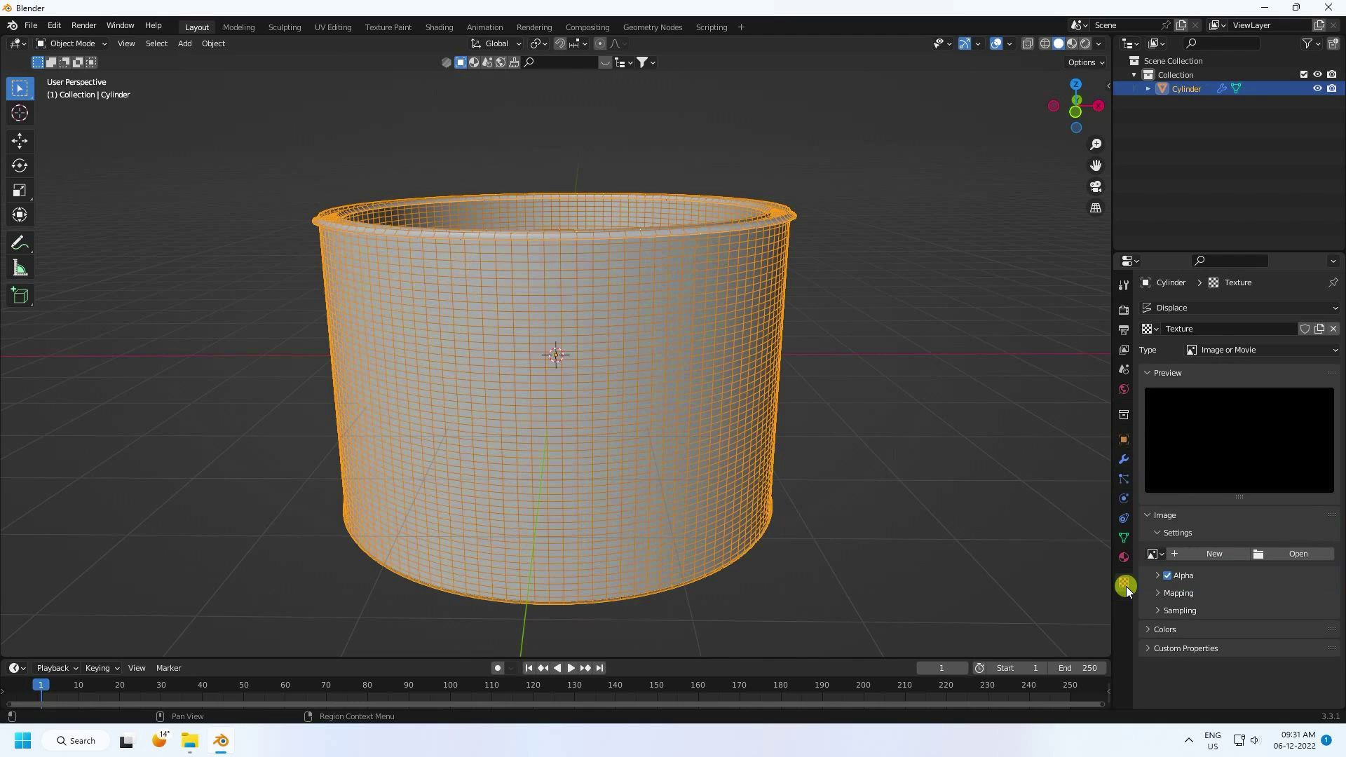
click(1280, 558)
click(360, 305)
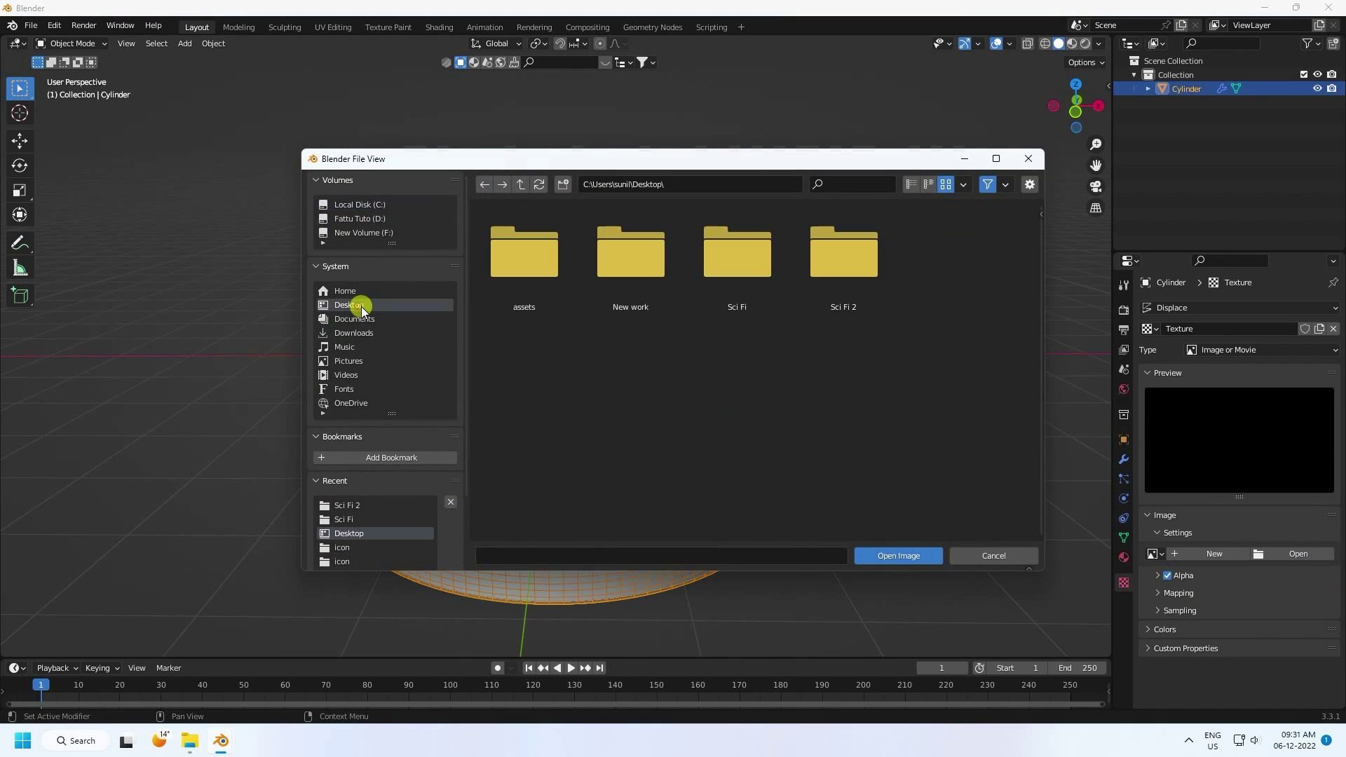
double_click(822, 279)
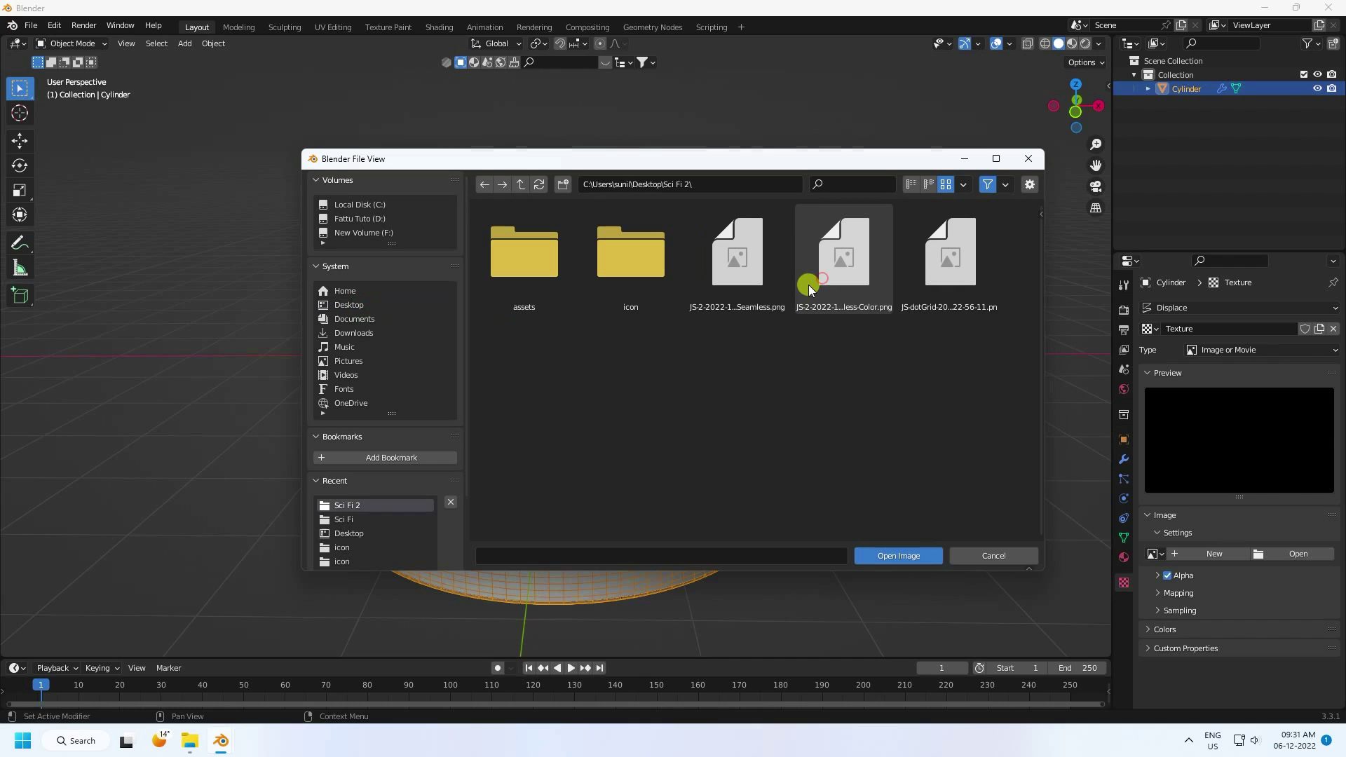
click(746, 280)
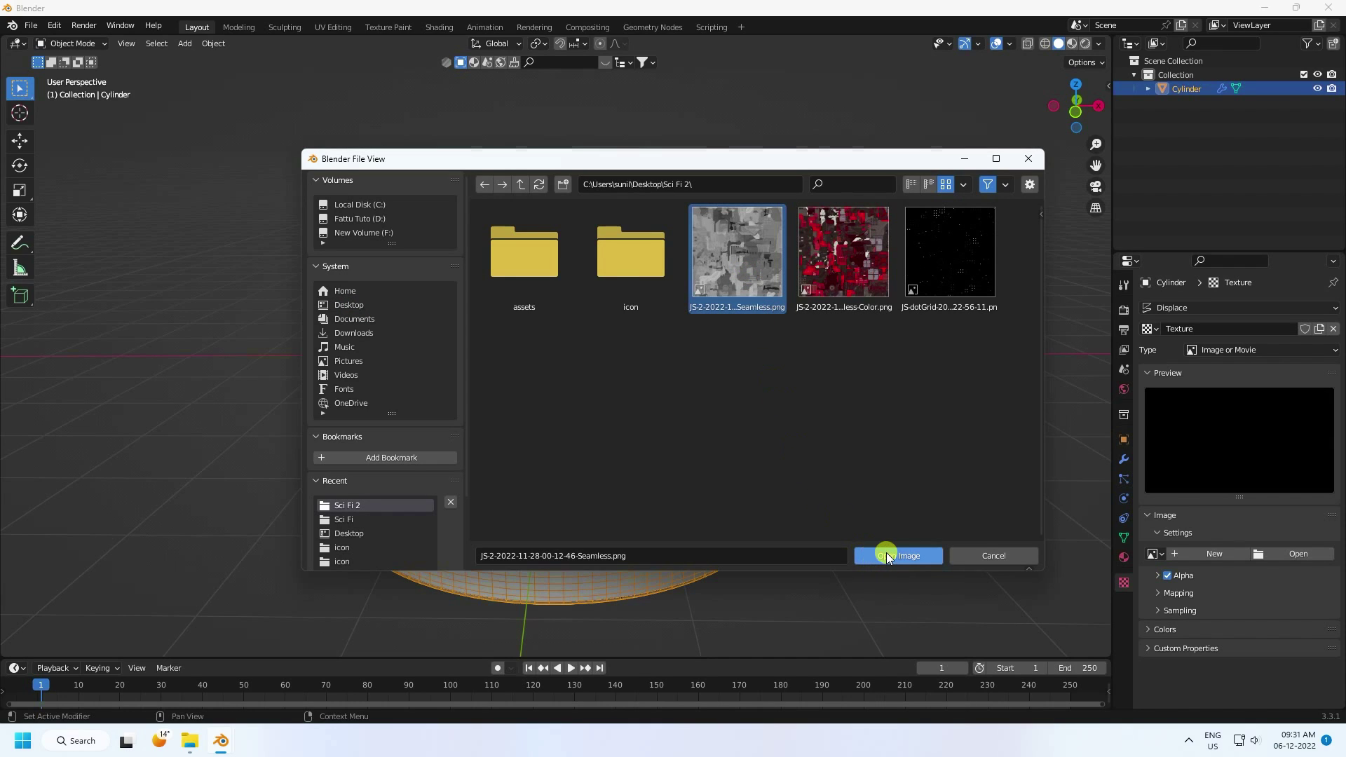
click(886, 555)
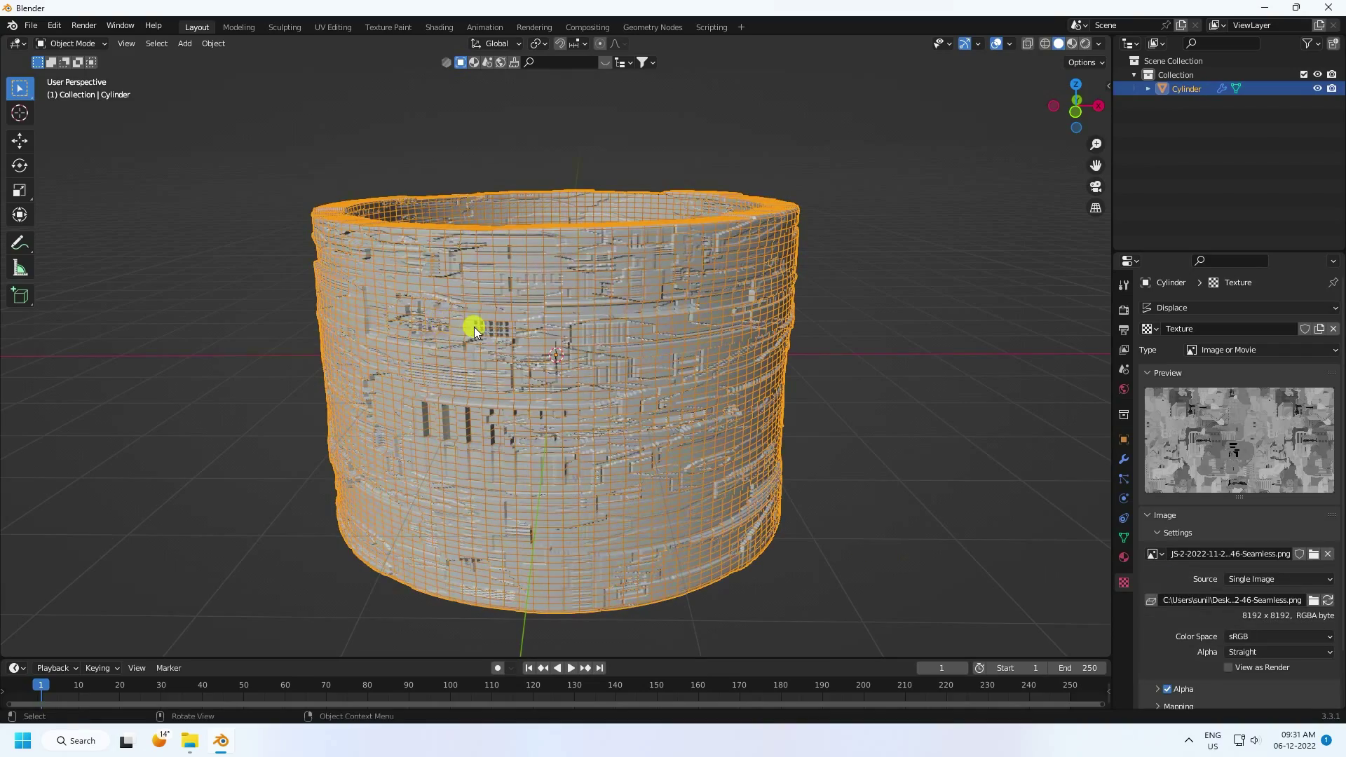
middle_drag(474, 327, 536, 292)
scroll(506, 314, up, 4)
scroll(558, 327, down, 5)
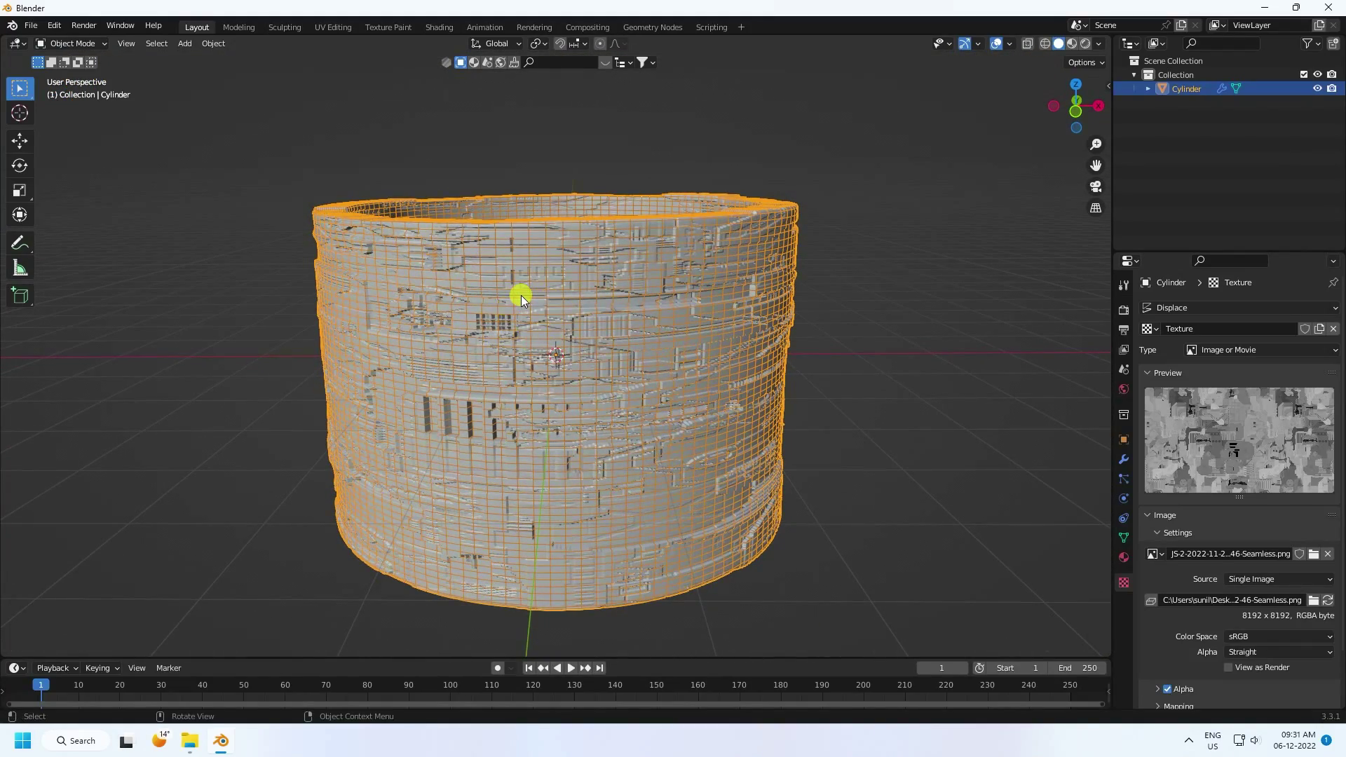
- Unwrap the whole cylinder mesh with Smart UV Project at its default settings and return to Object Mode
click(56, 44)
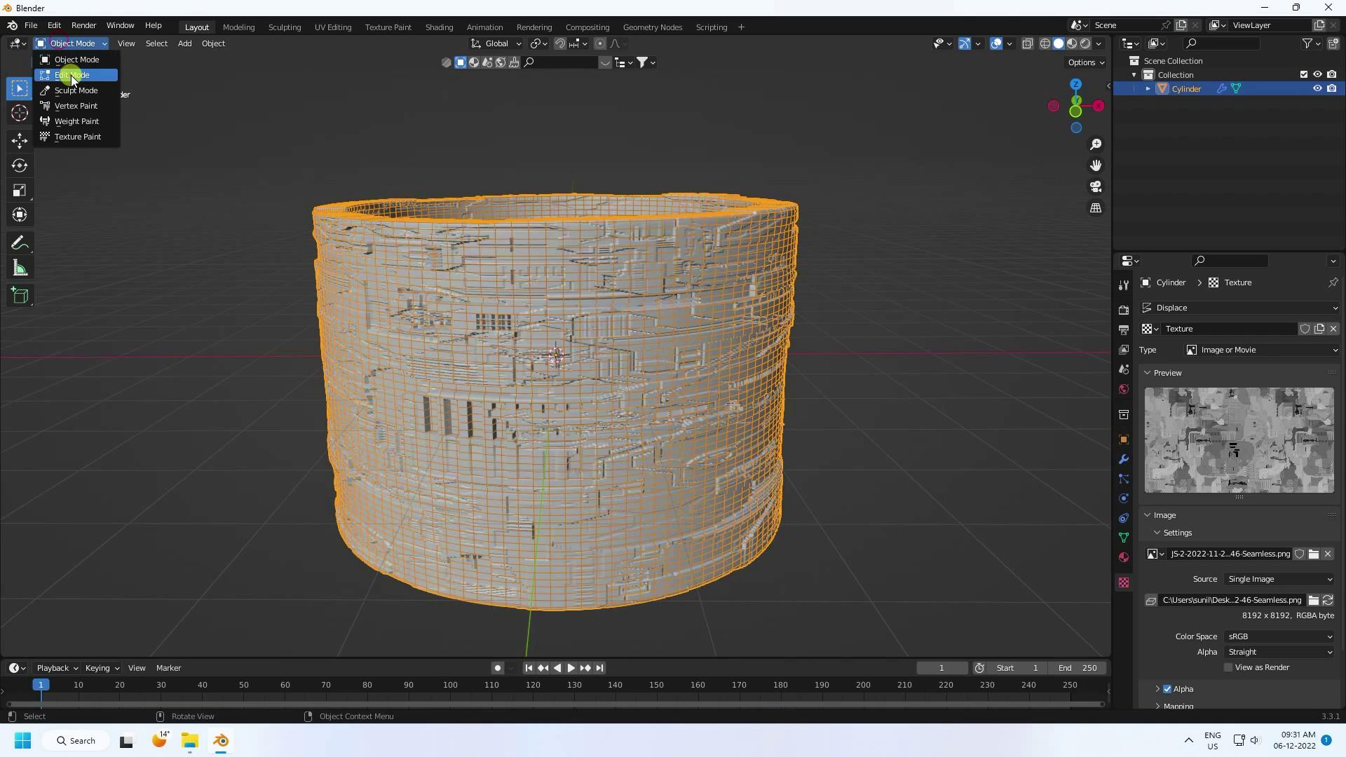
key(Tab)
middle_drag(452, 240, 464, 273)
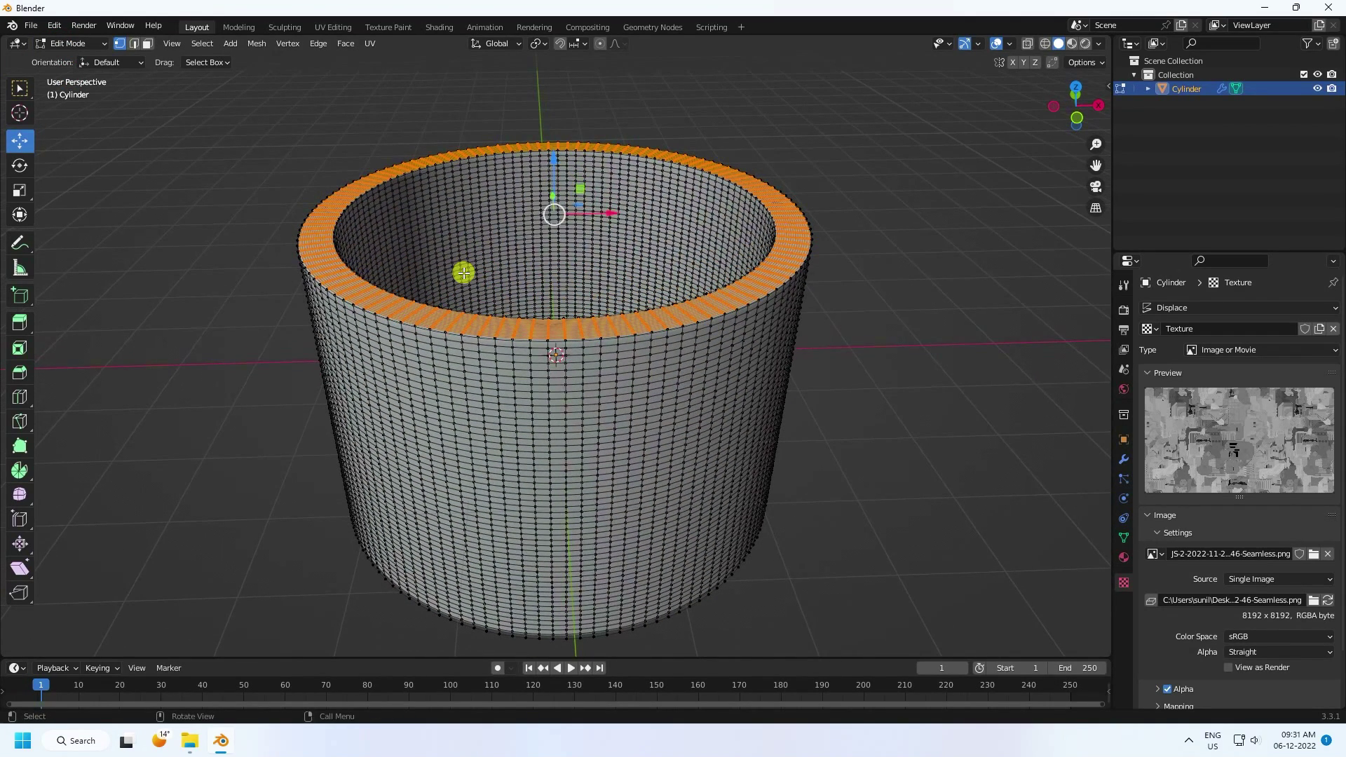
key(a)
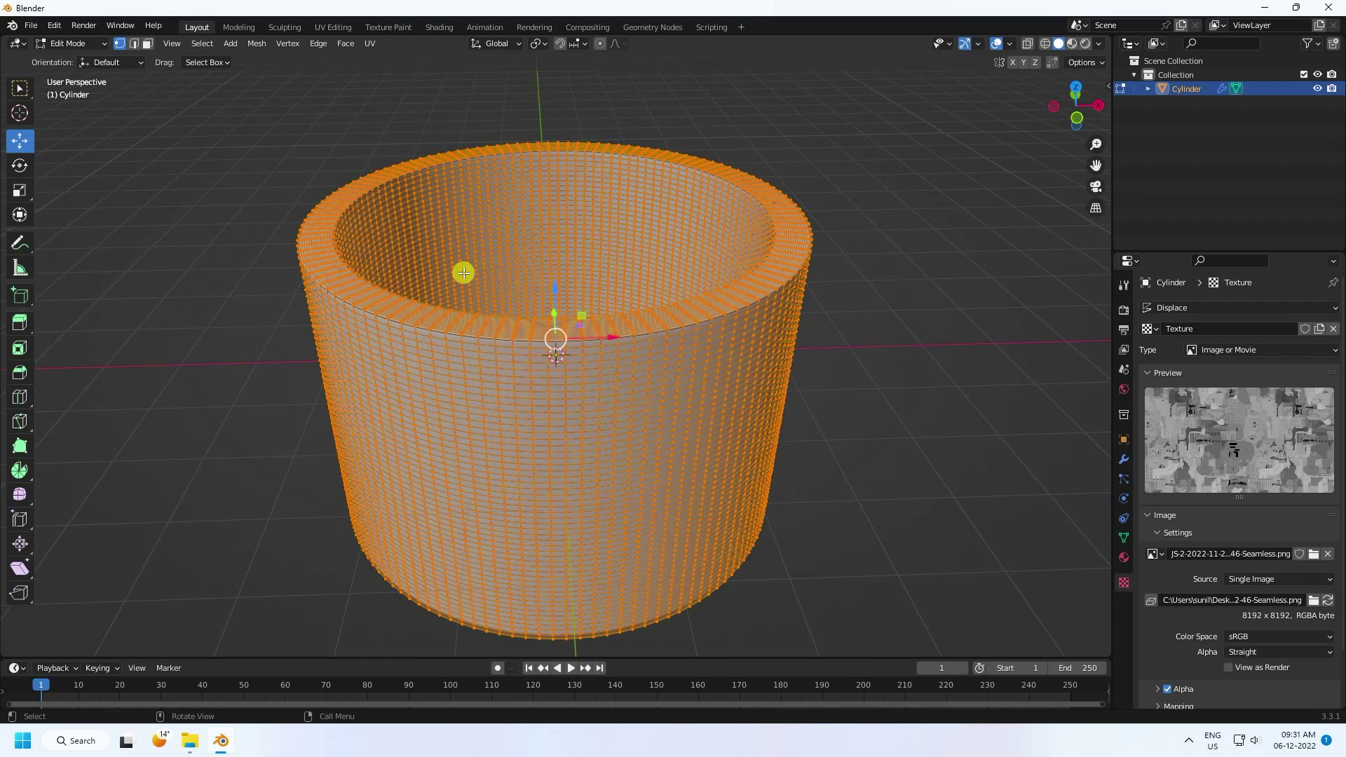
key(u)
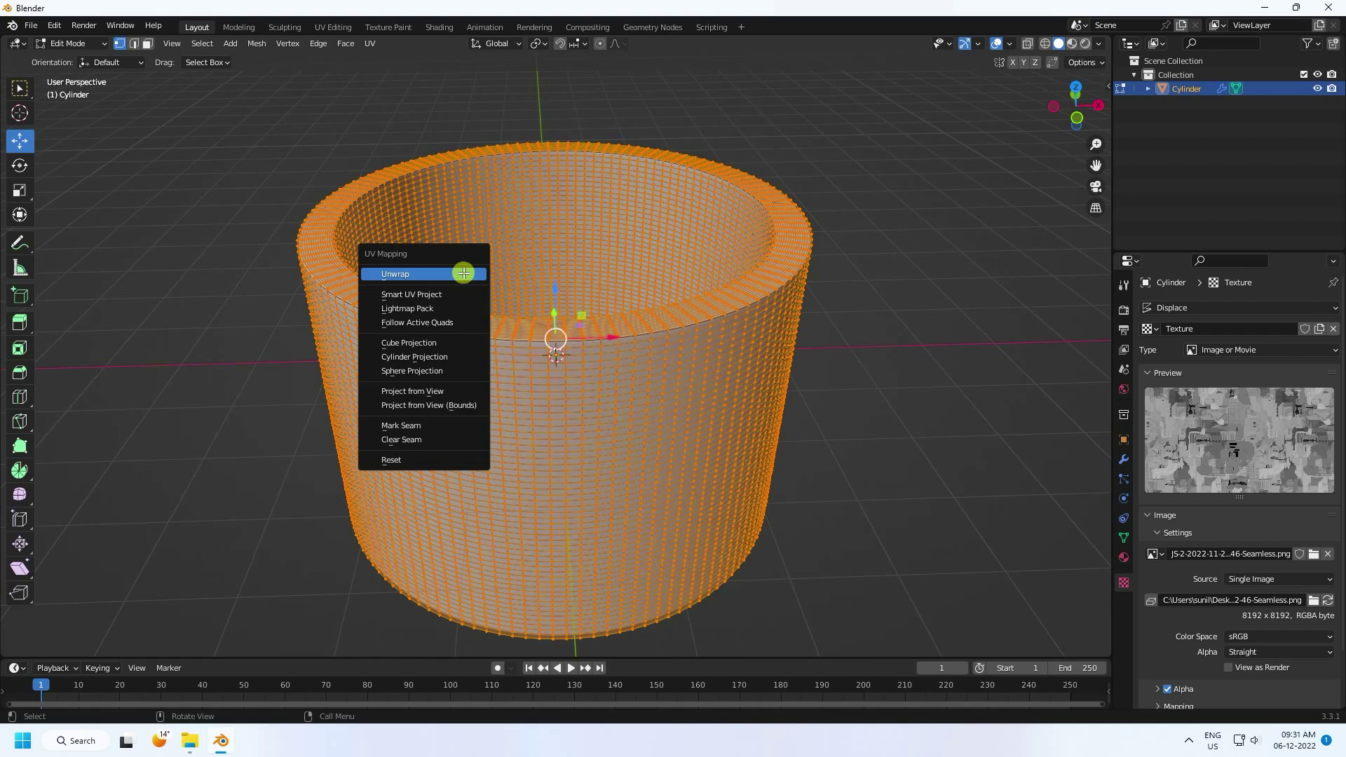
click(423, 296)
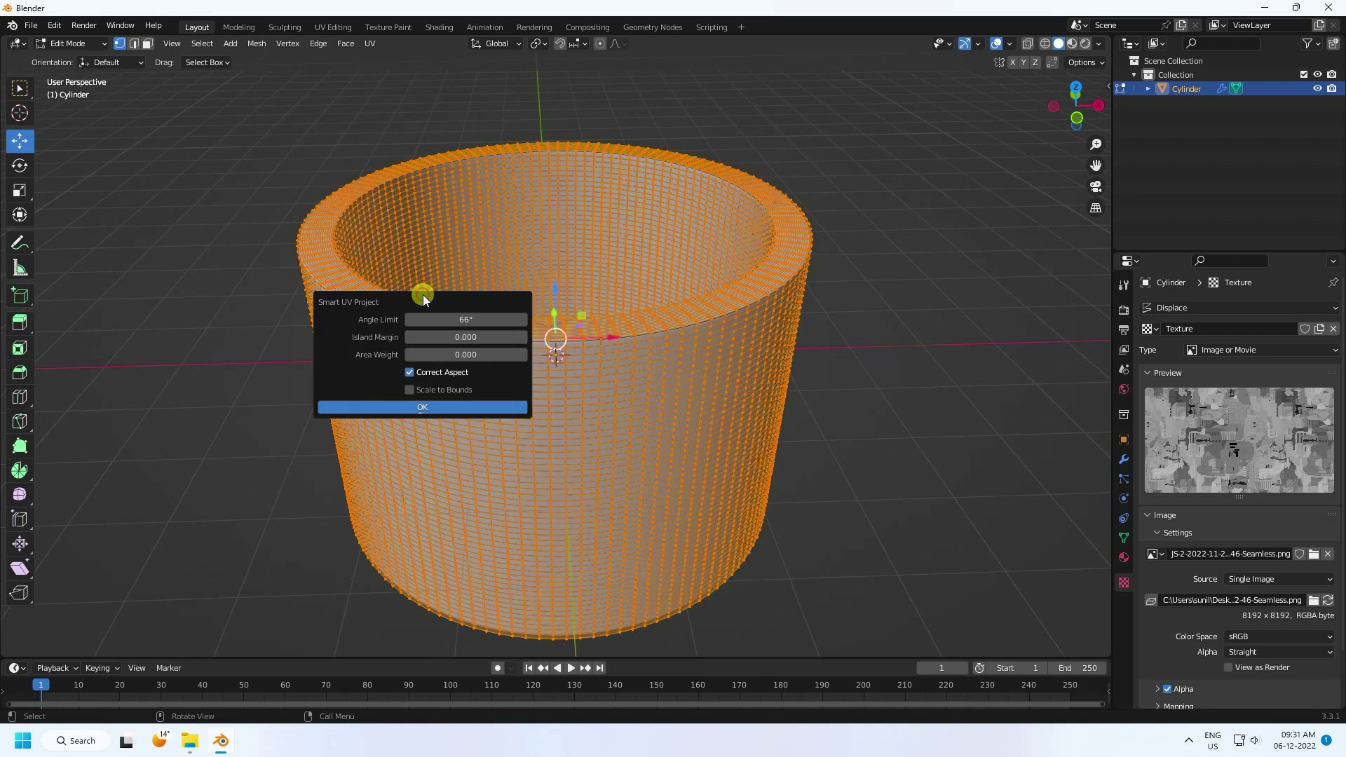
click(418, 408)
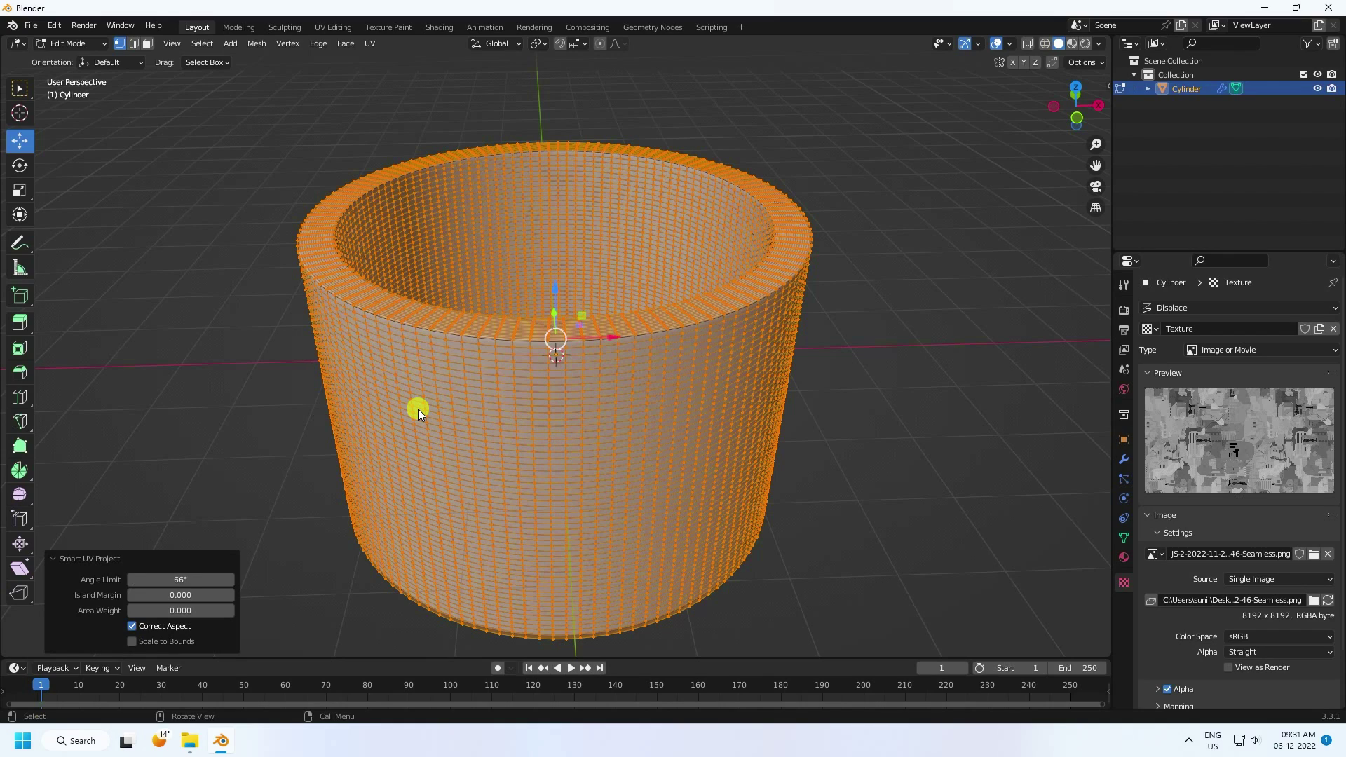
click(59, 43)
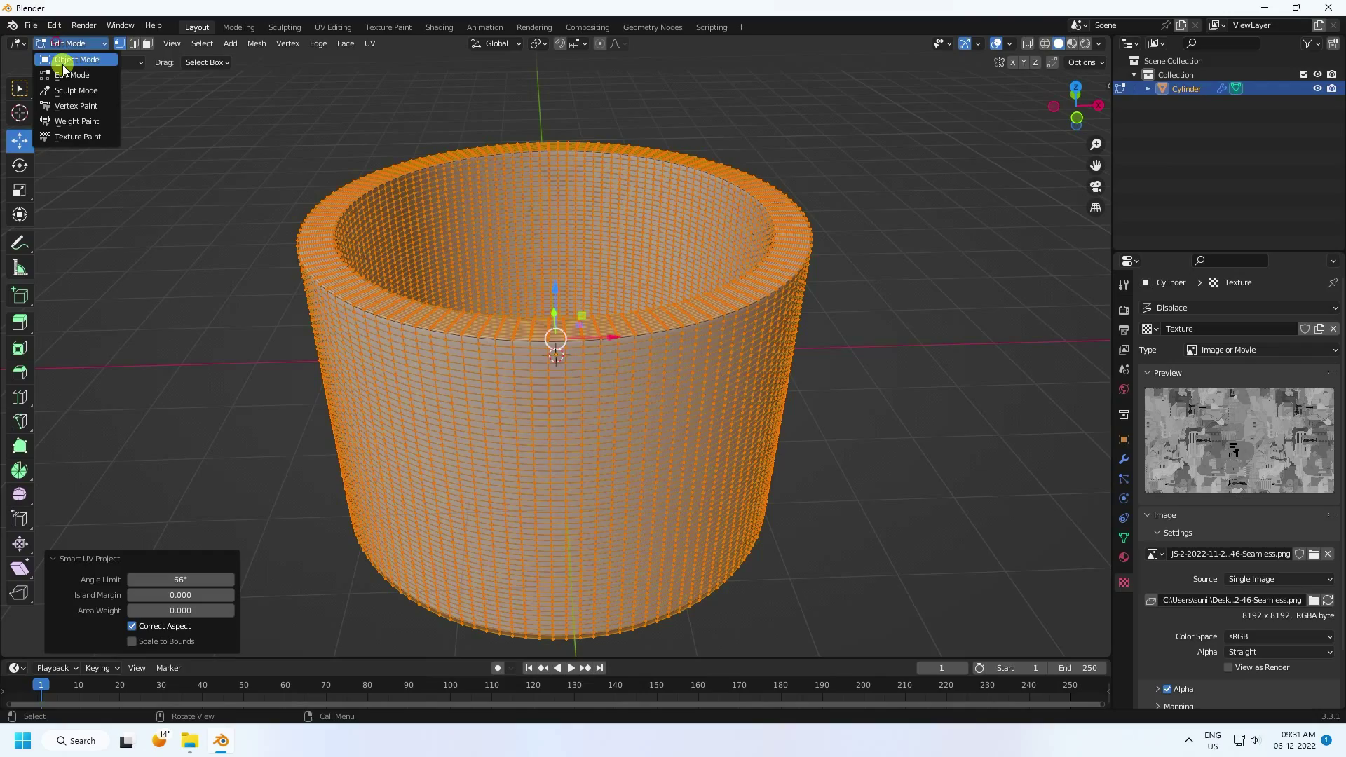
click(62, 62)
- Turn off the wireframe overlay in the viewport
middle_drag(493, 376, 527, 405)
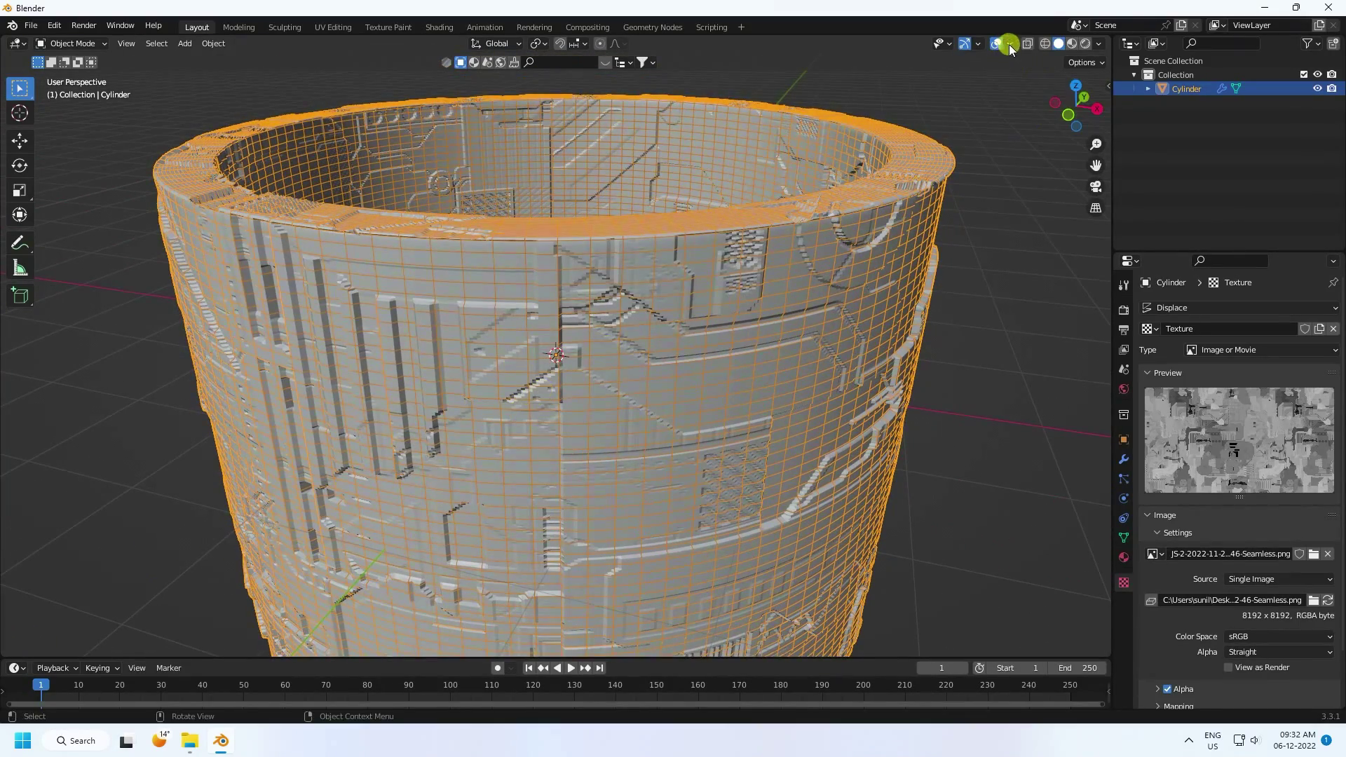
click(1008, 44)
click(919, 282)
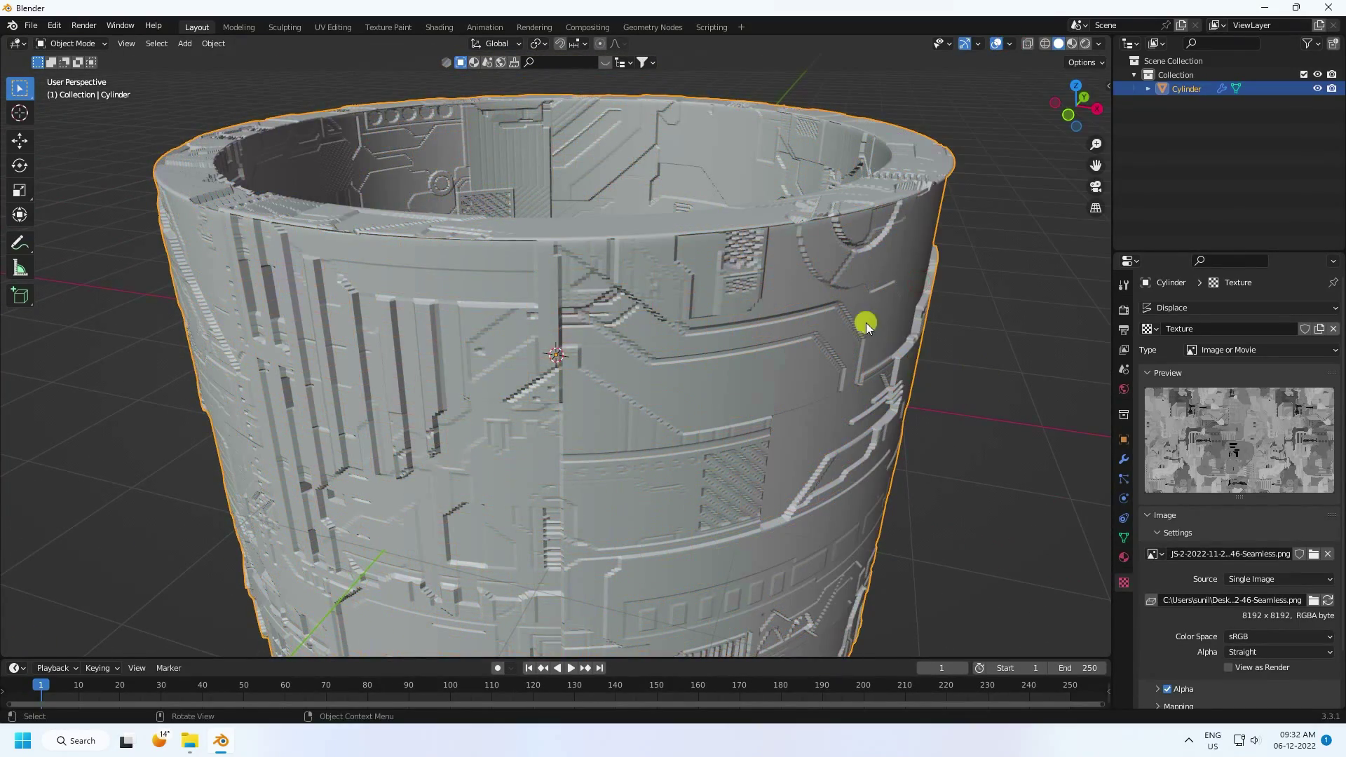
scroll(865, 323, down, 4)
middle_drag(748, 391, 783, 370)
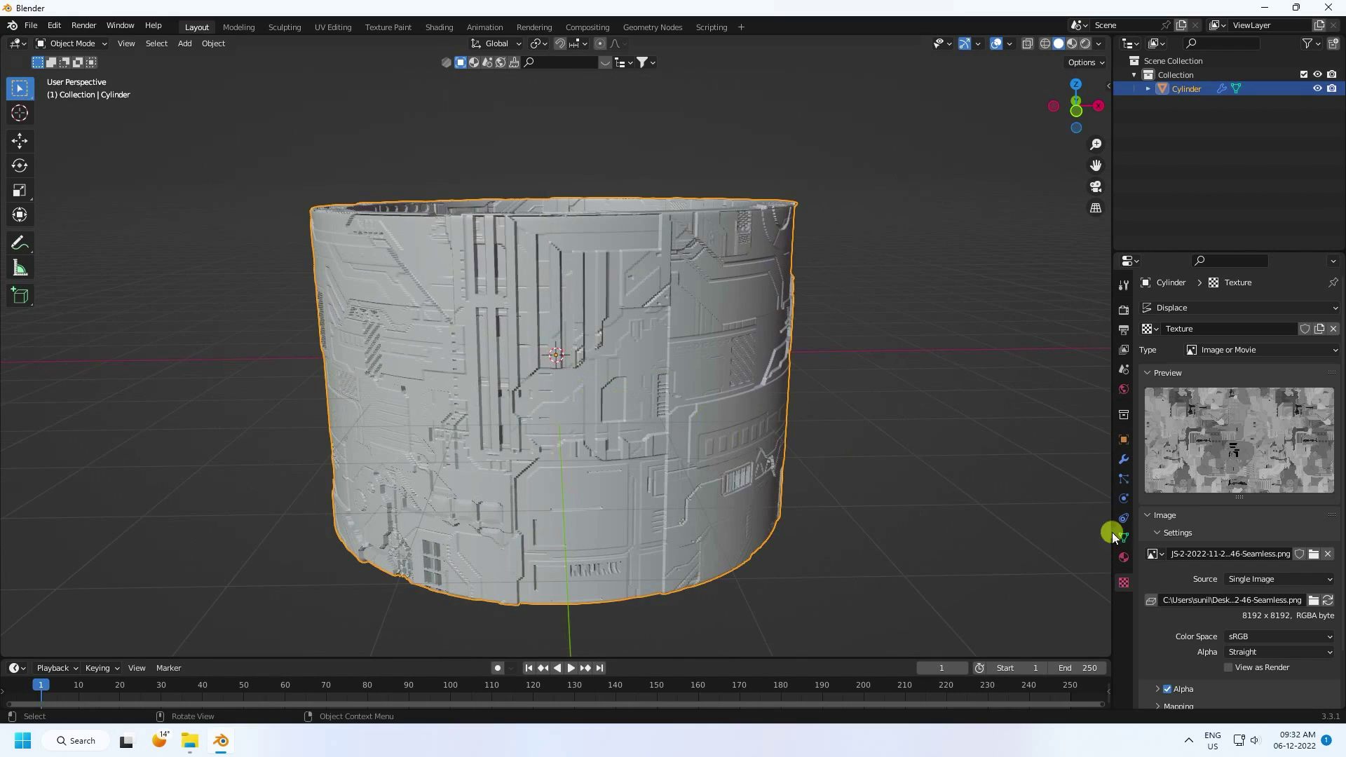
- Expand the displacement texture's image mapping settings and open the Repeat X value for editing
scroll(1171, 639, down, 2)
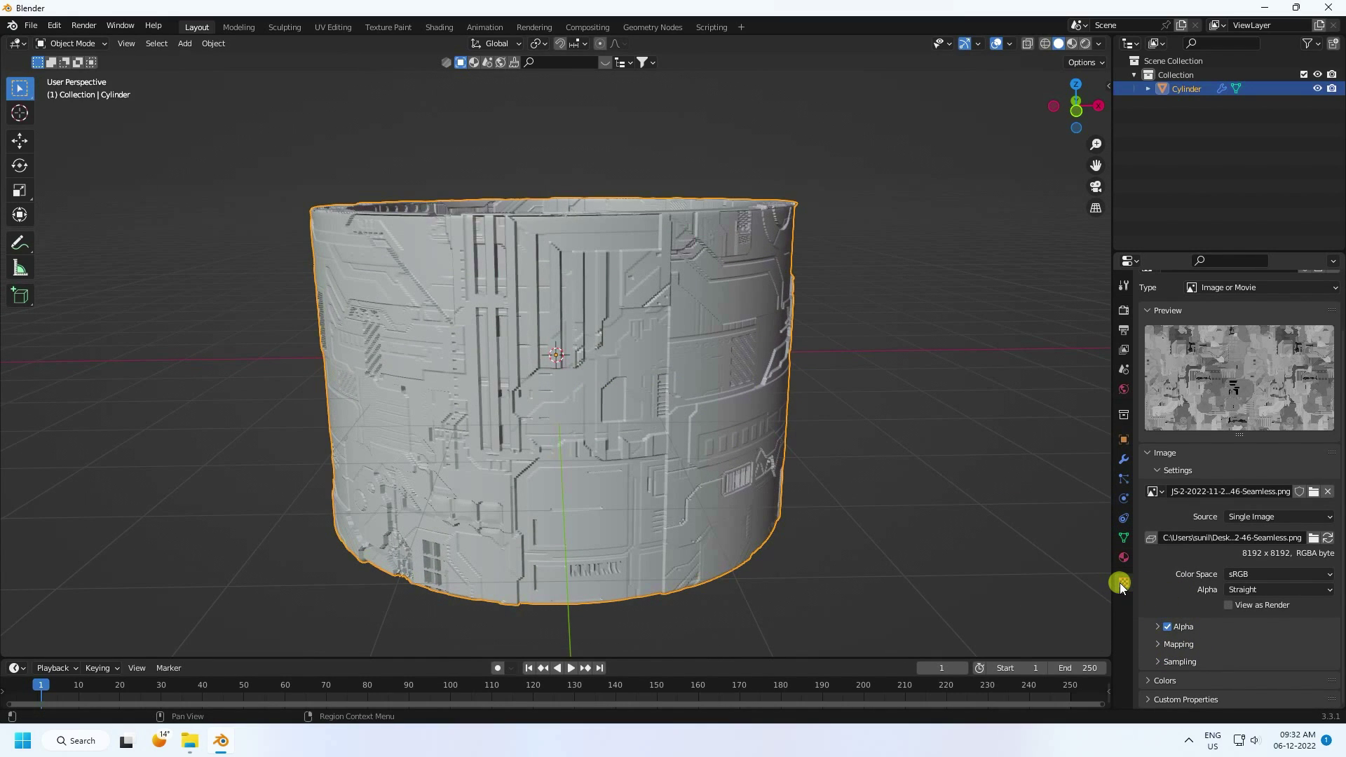
click(1162, 644)
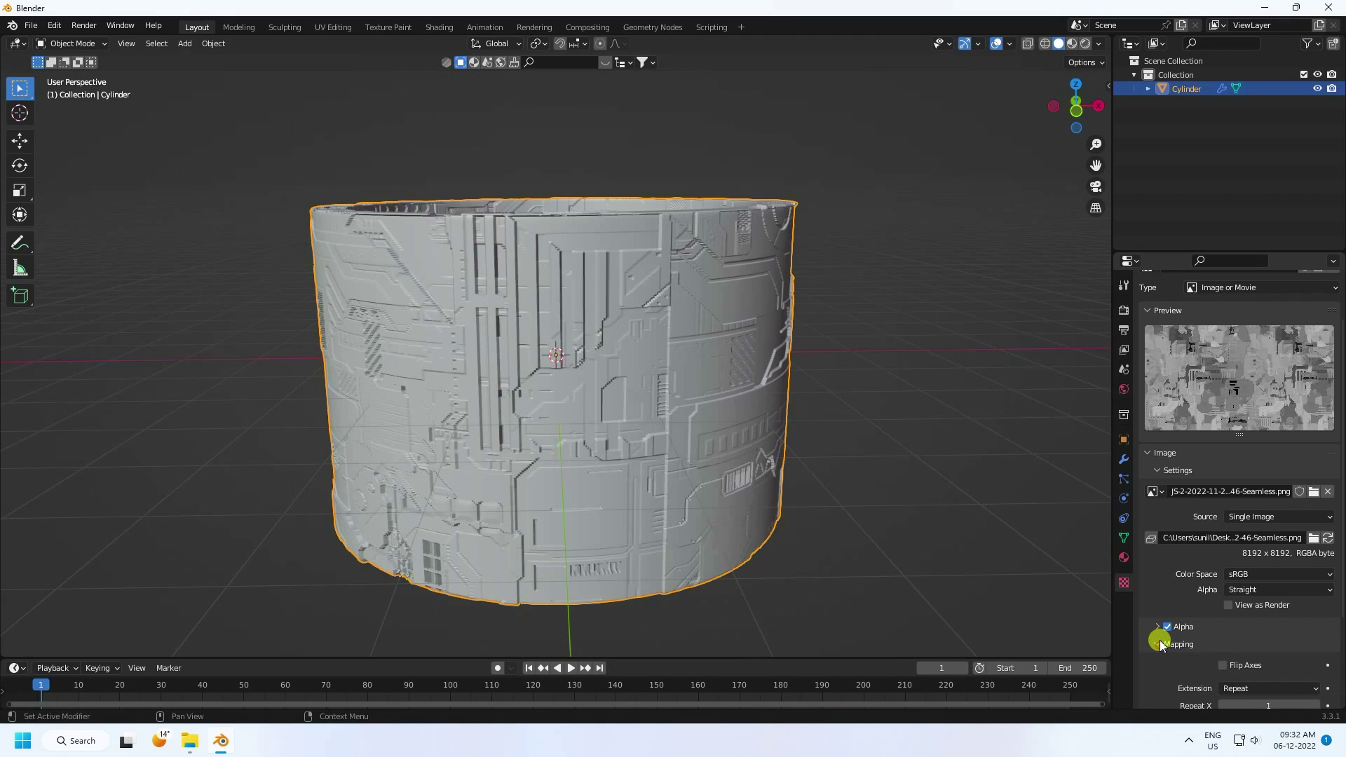
scroll(1167, 594, down, 4)
click(1269, 577)
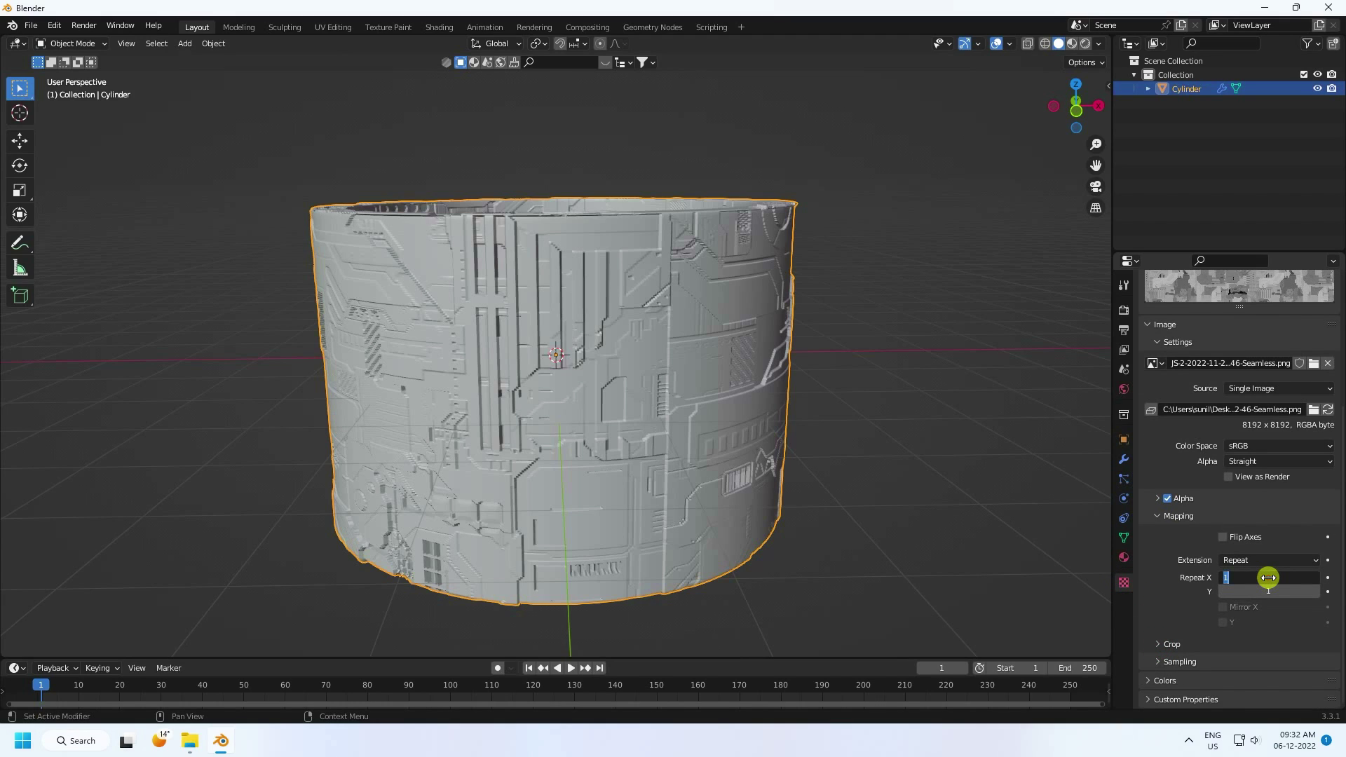
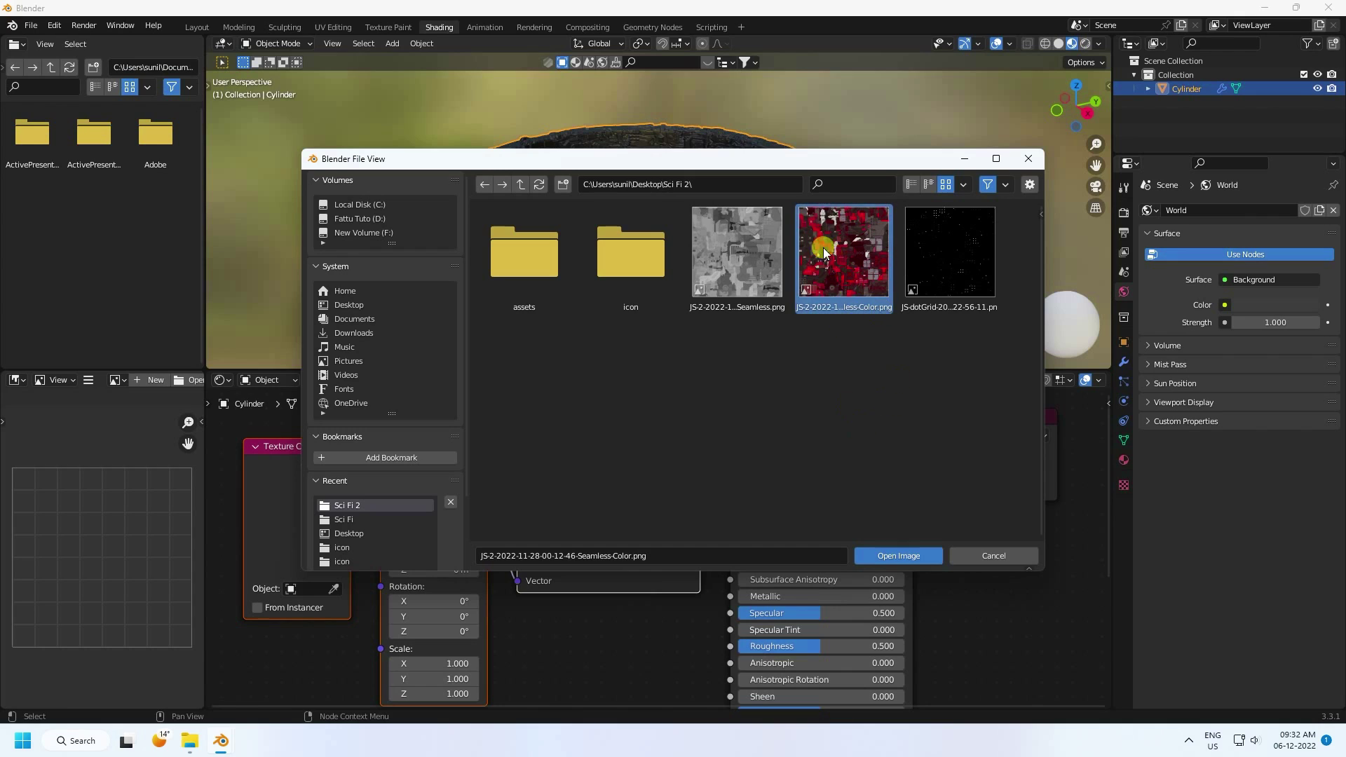
click(891, 555)
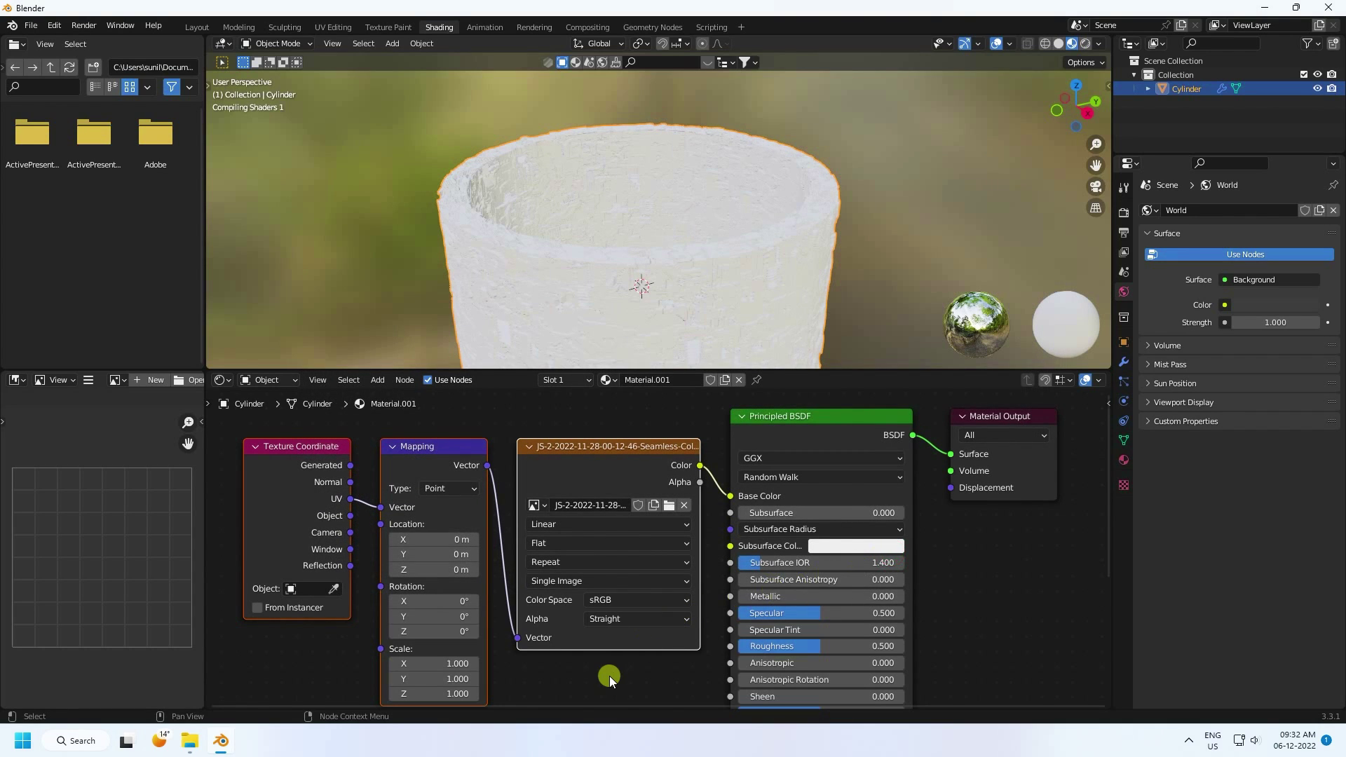
middle_drag(400, 701, 428, 663)
click(451, 624)
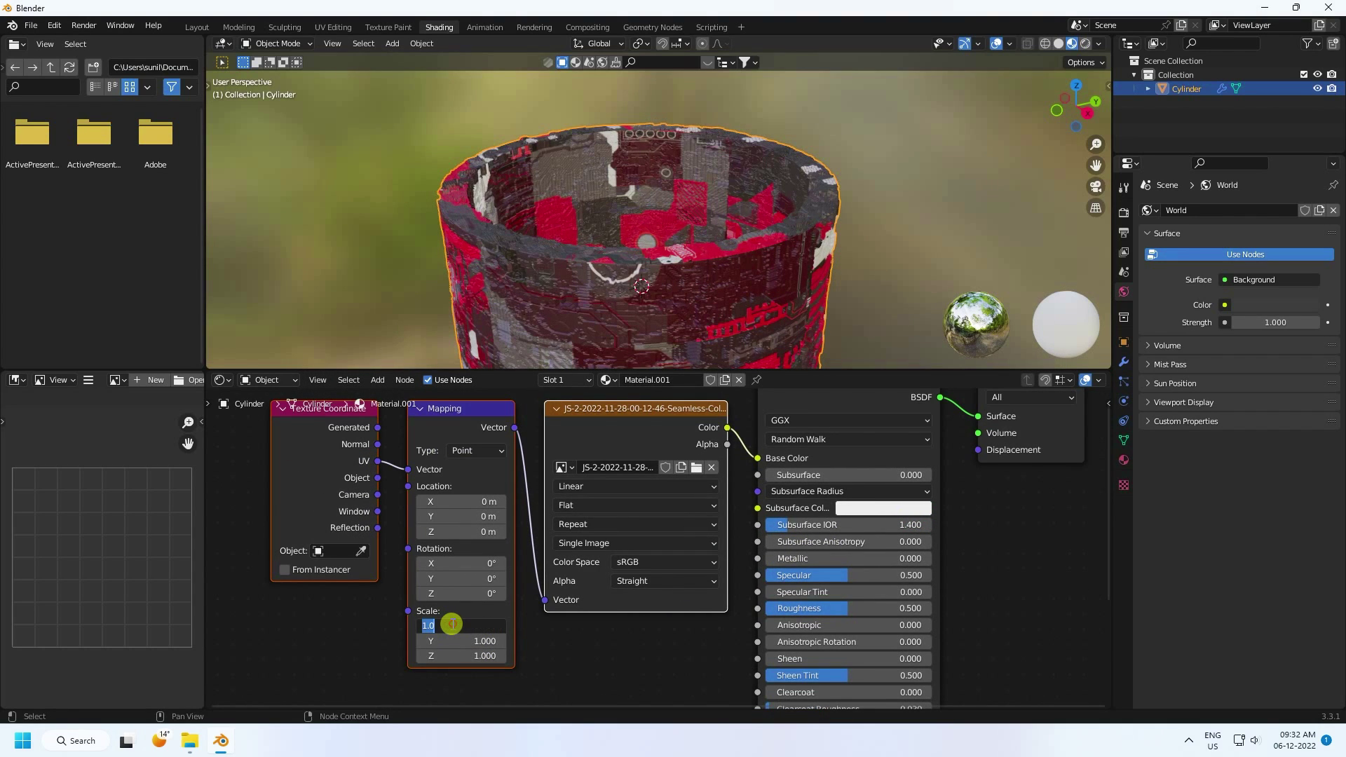
text(7)
key(Tab)
text(7)
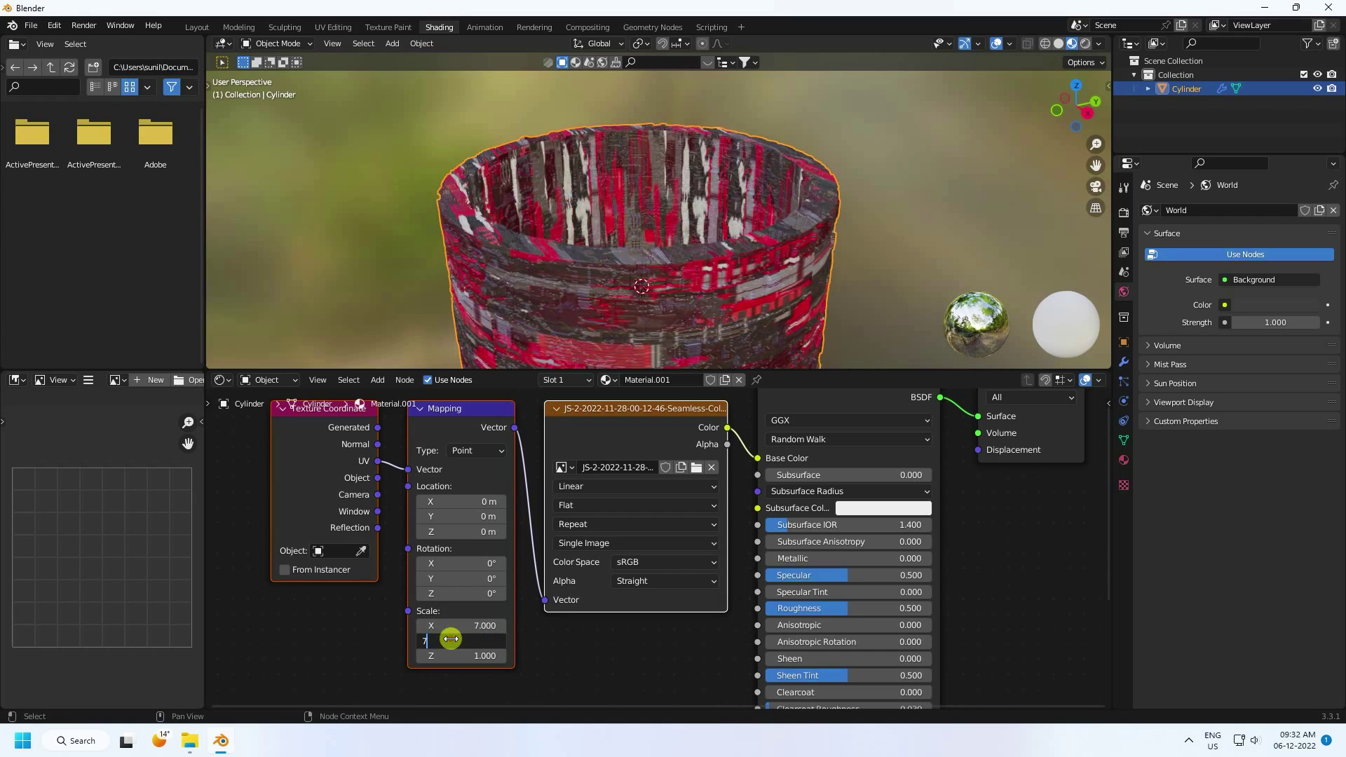
key(Return)
- Set the Principled BSDF's Metallic to 1 and Roughness to 0.3
middle_drag(629, 258, 704, 156)
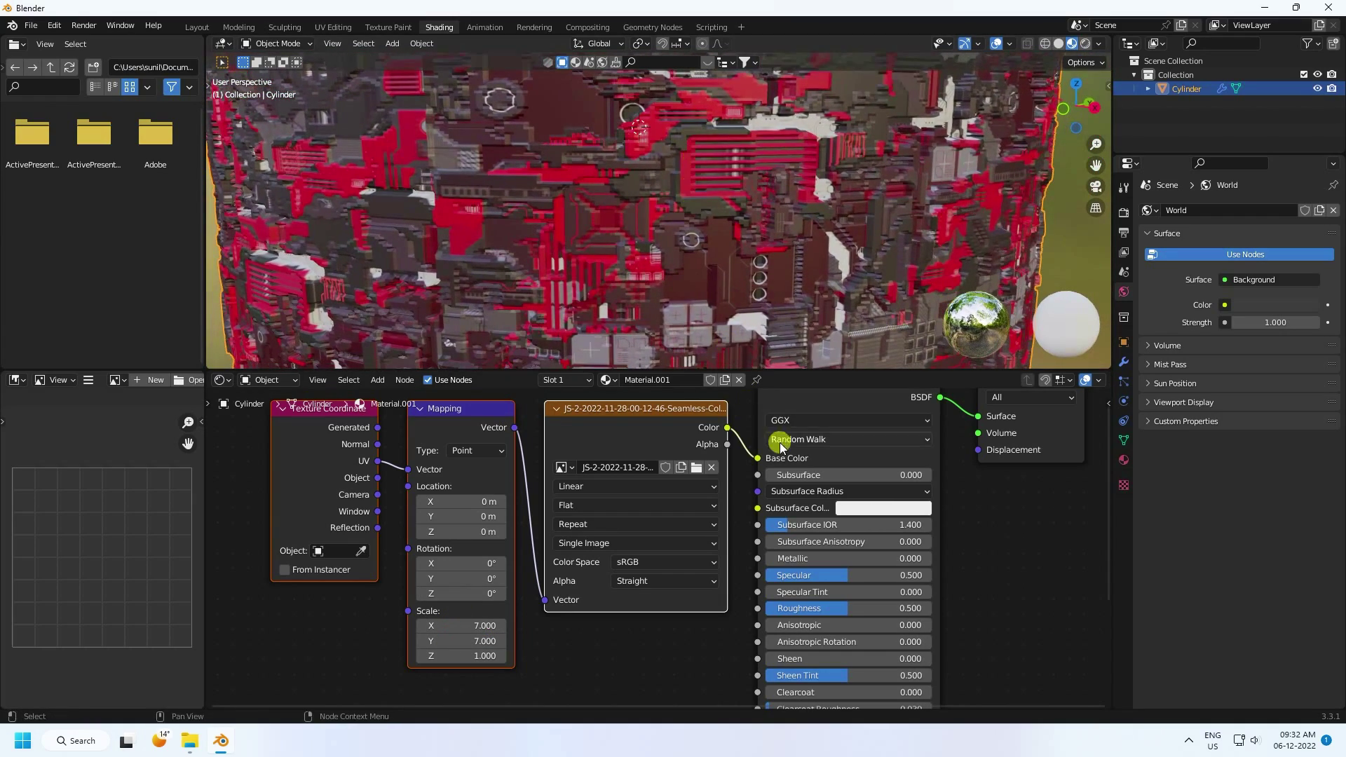
click(798, 561)
text(1)
key(Return)
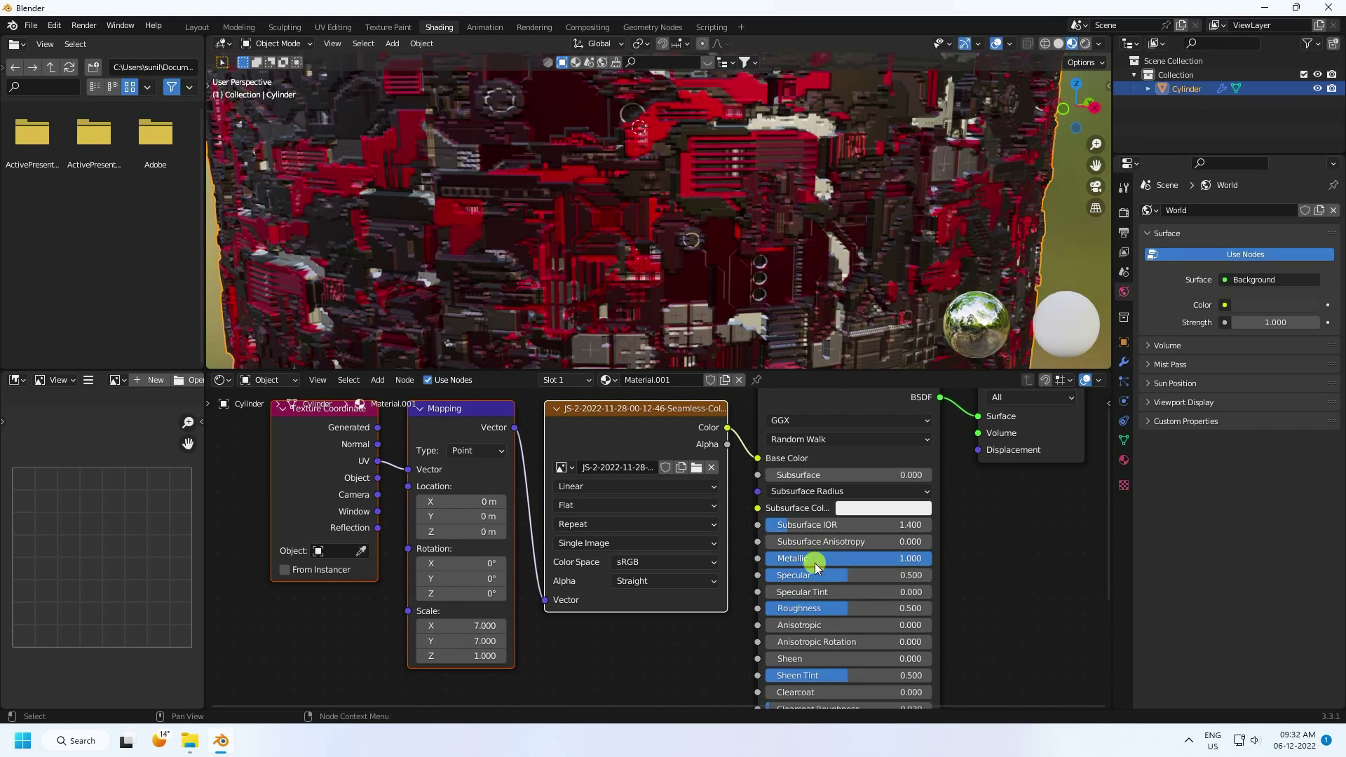
click(796, 607)
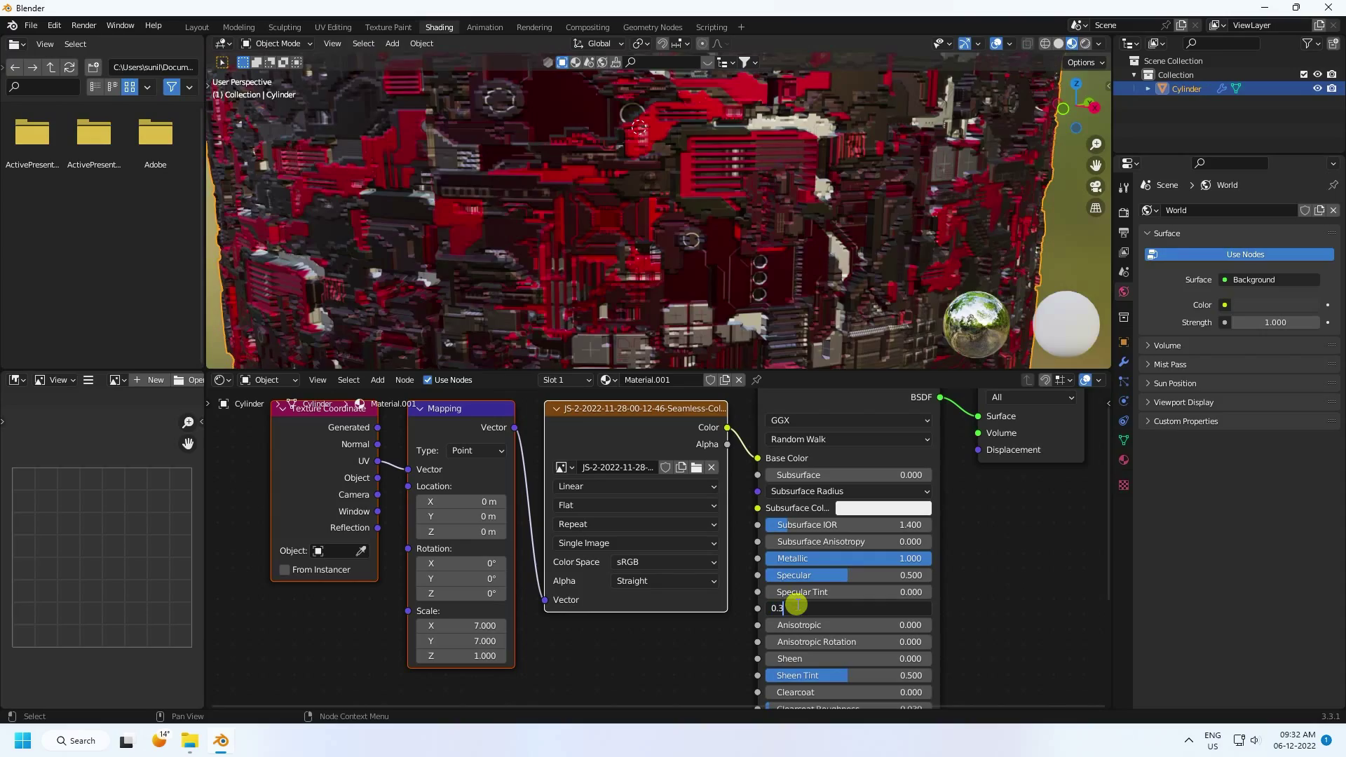
text(0.3)
key(Return)
middle_drag(434, 172, 592, 244)
- Duplicate the Texture Coordinate, Mapping and Image Texture nodes together and place the copies below the originals
middle_drag(590, 600, 673, 451)
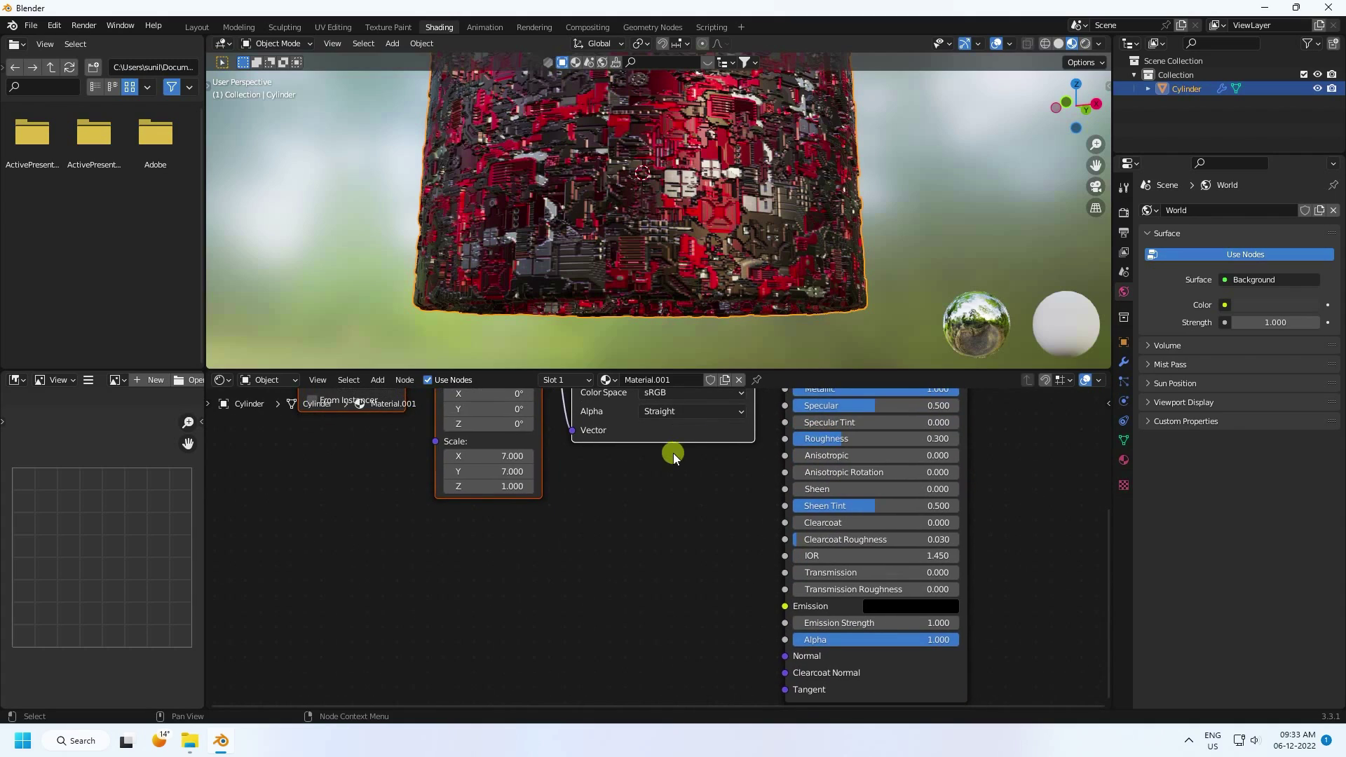
scroll(607, 529, down, 3)
middle_drag(607, 529, 564, 595)
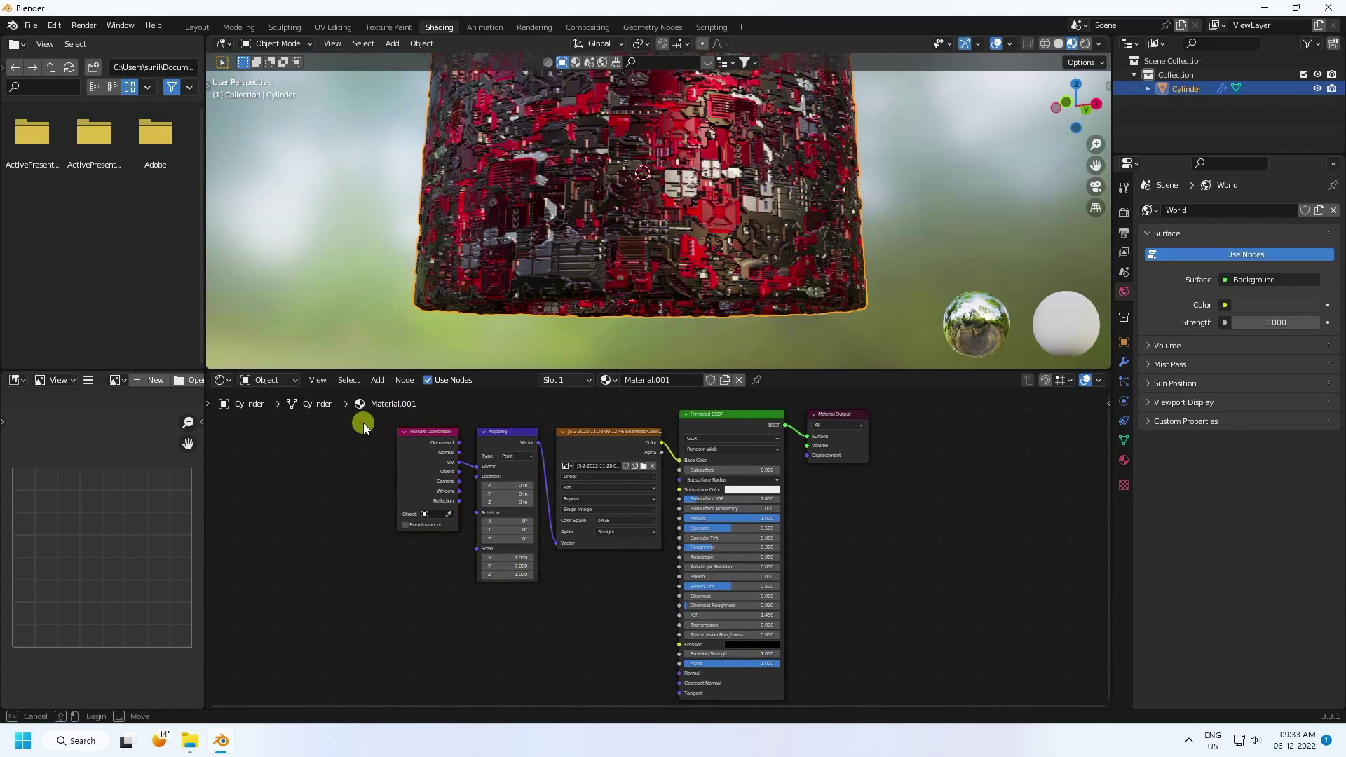
drag(359, 422, 445, 615)
middle_drag(532, 610, 531, 467)
- Add a ColorRamp node beside the duplicated Image Texture and connect the image's Color output to its Fac input
click(376, 380)
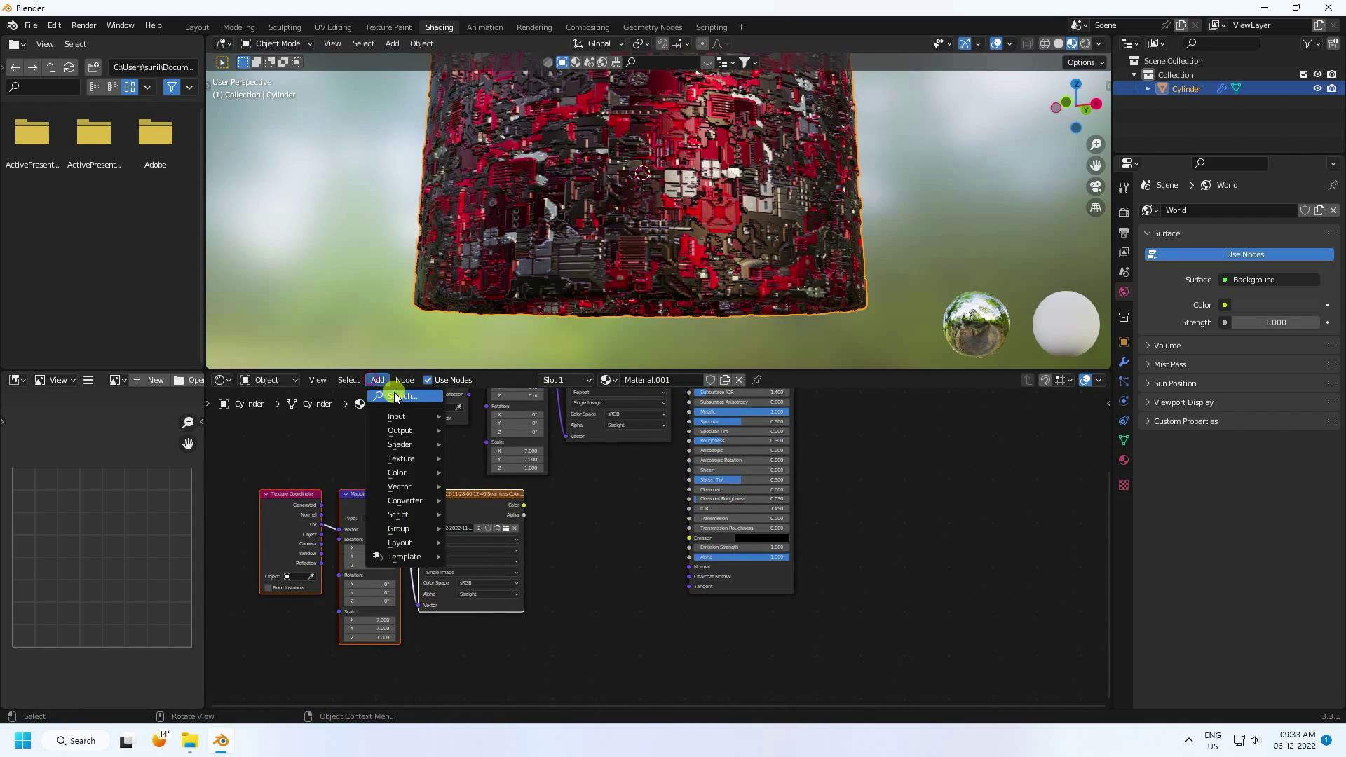
click(394, 396)
text(color ramp)
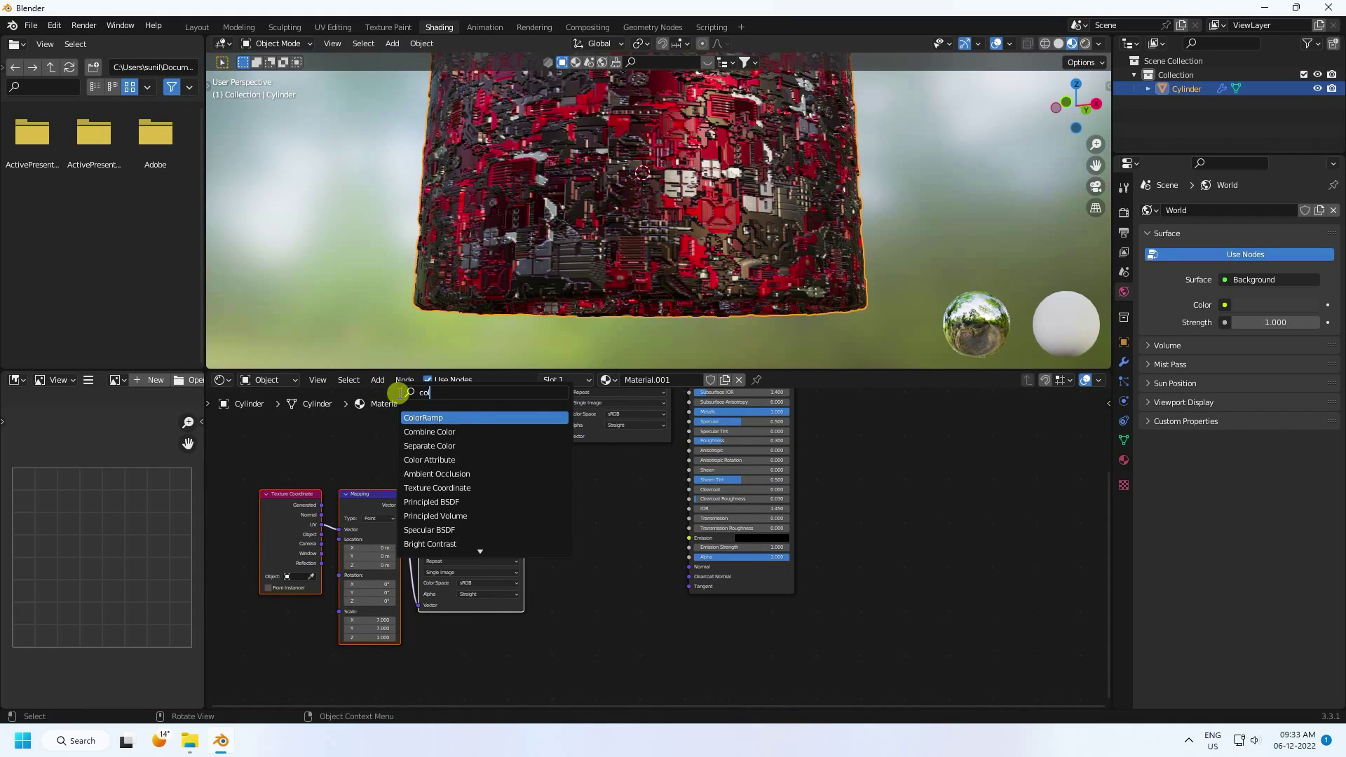
key(Return)
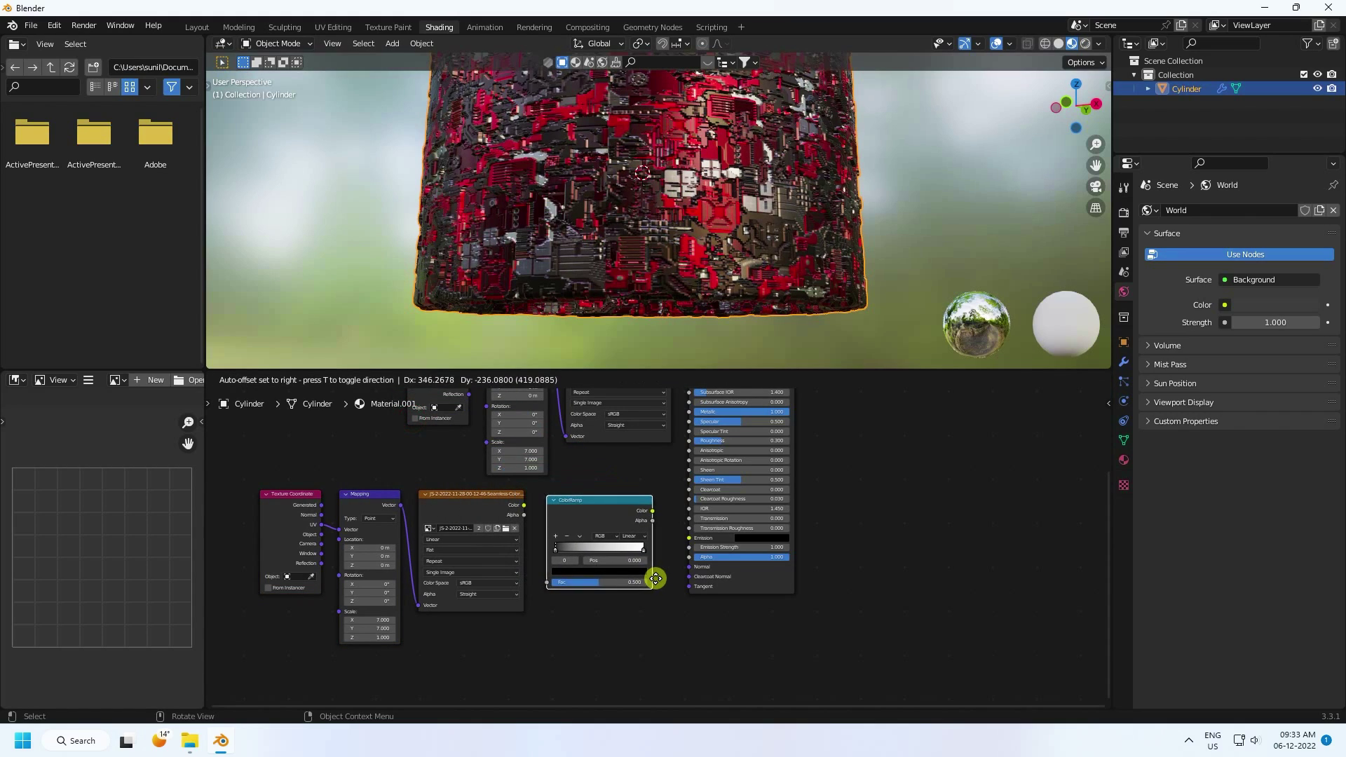
click(654, 577)
scroll(649, 538, up, 2)
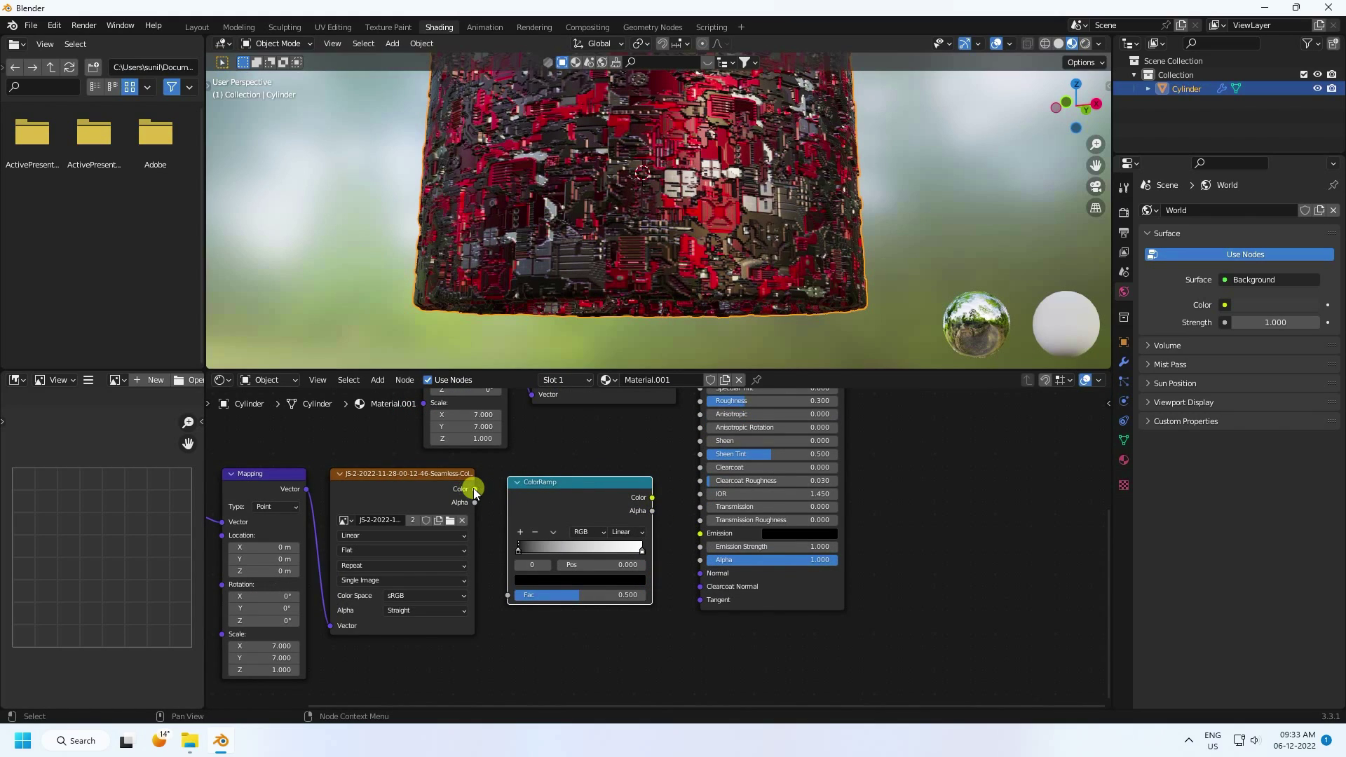
drag(475, 489, 508, 595)
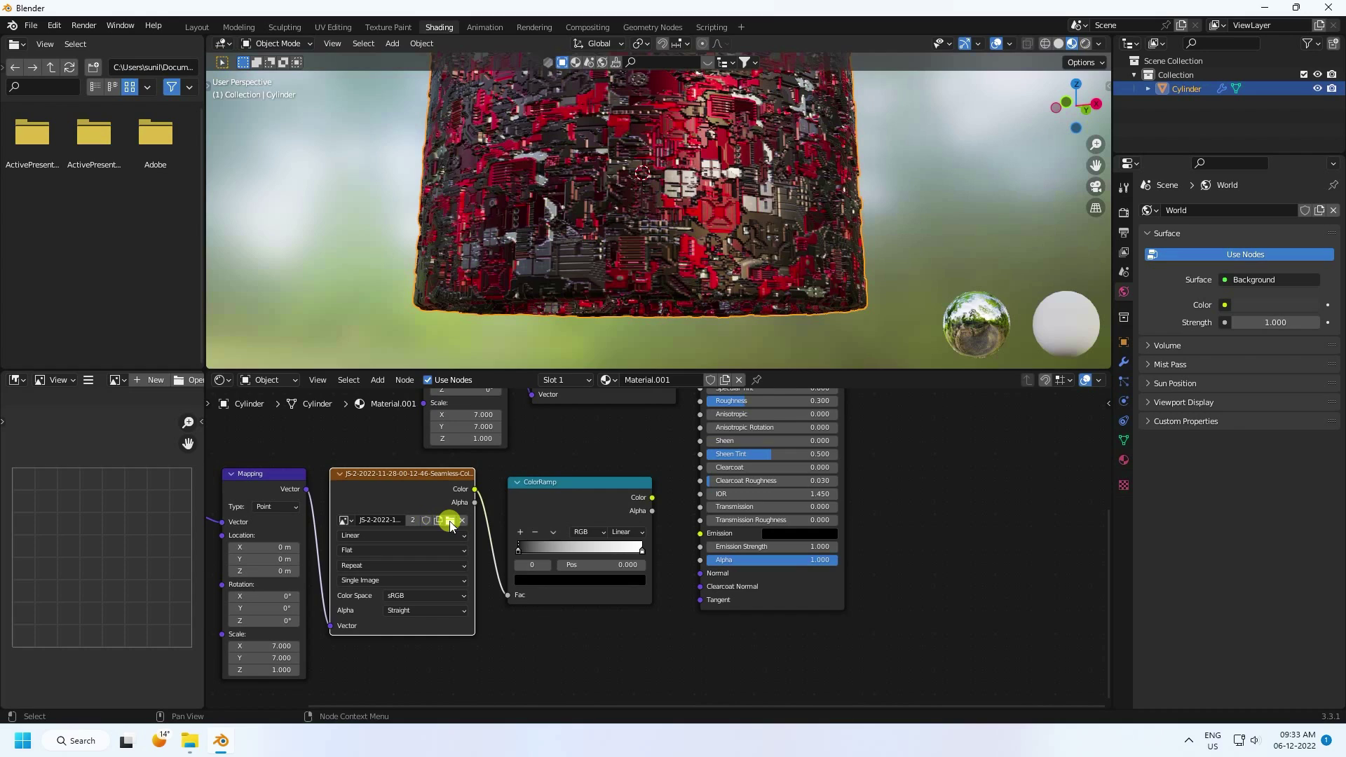
click(449, 520)
click(929, 248)
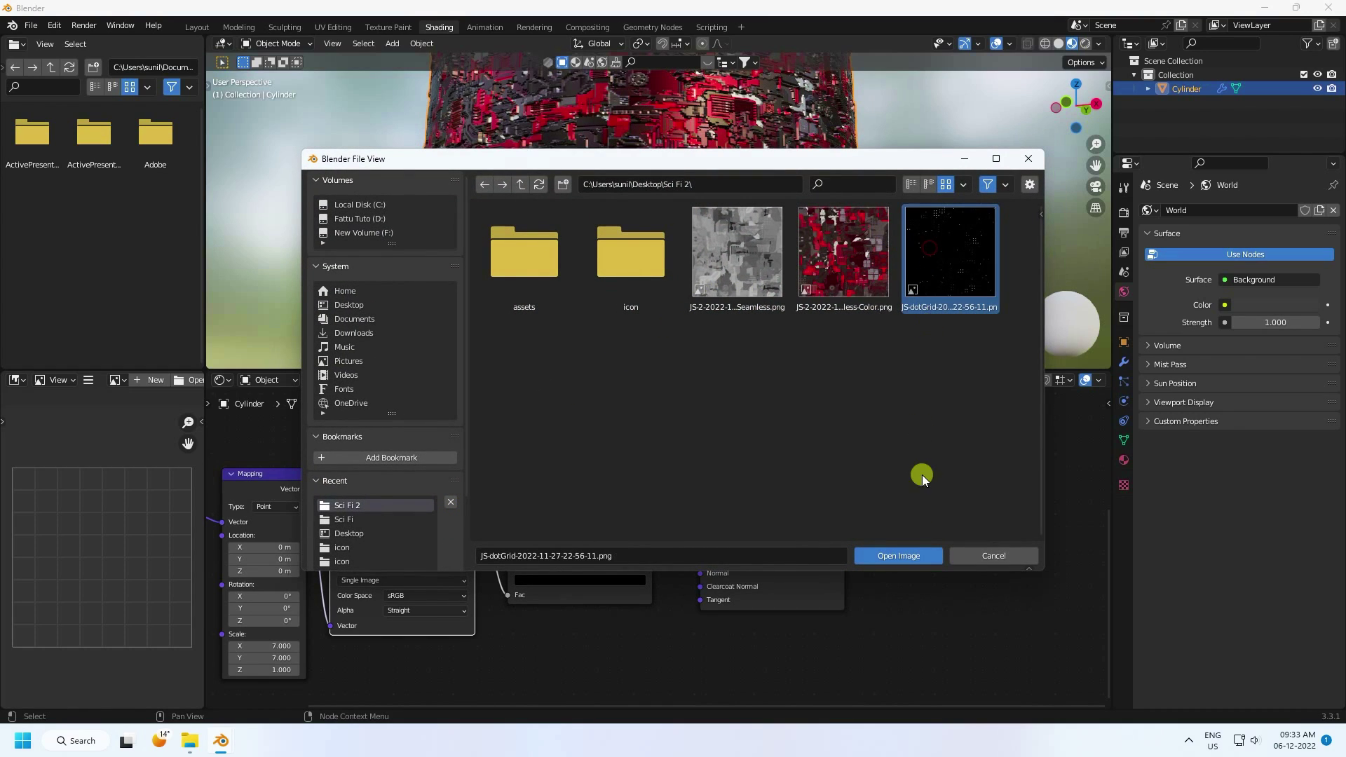
click(911, 554)
- Connect the ColorRamp's Color output to the Principled BSDF's Emission input and set Emission Strength to 50
scroll(668, 520, up, 1)
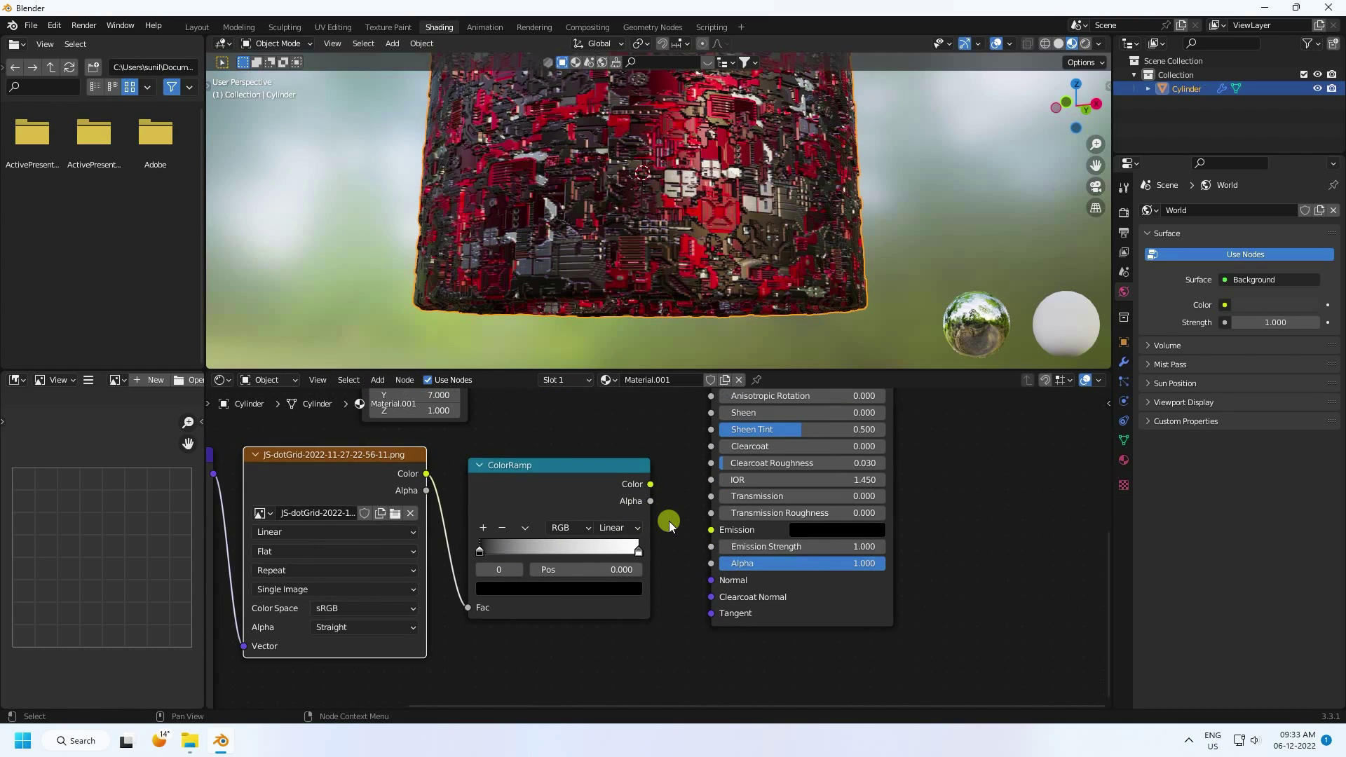
drag(649, 483, 694, 564)
double_click(750, 546)
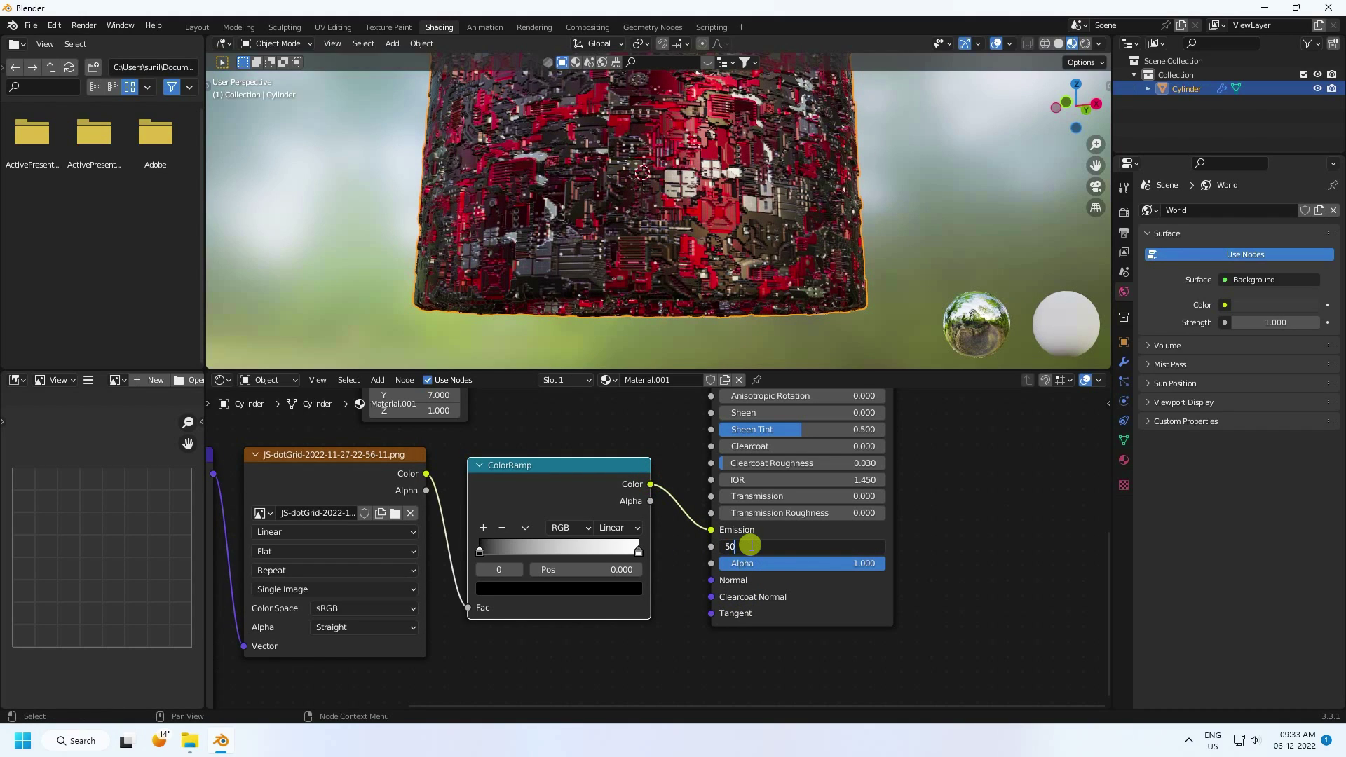
key(Return)
- Change the ColorRamp's white stop to orange with hue 0.024 and saturation 1
click(639, 552)
click(595, 591)
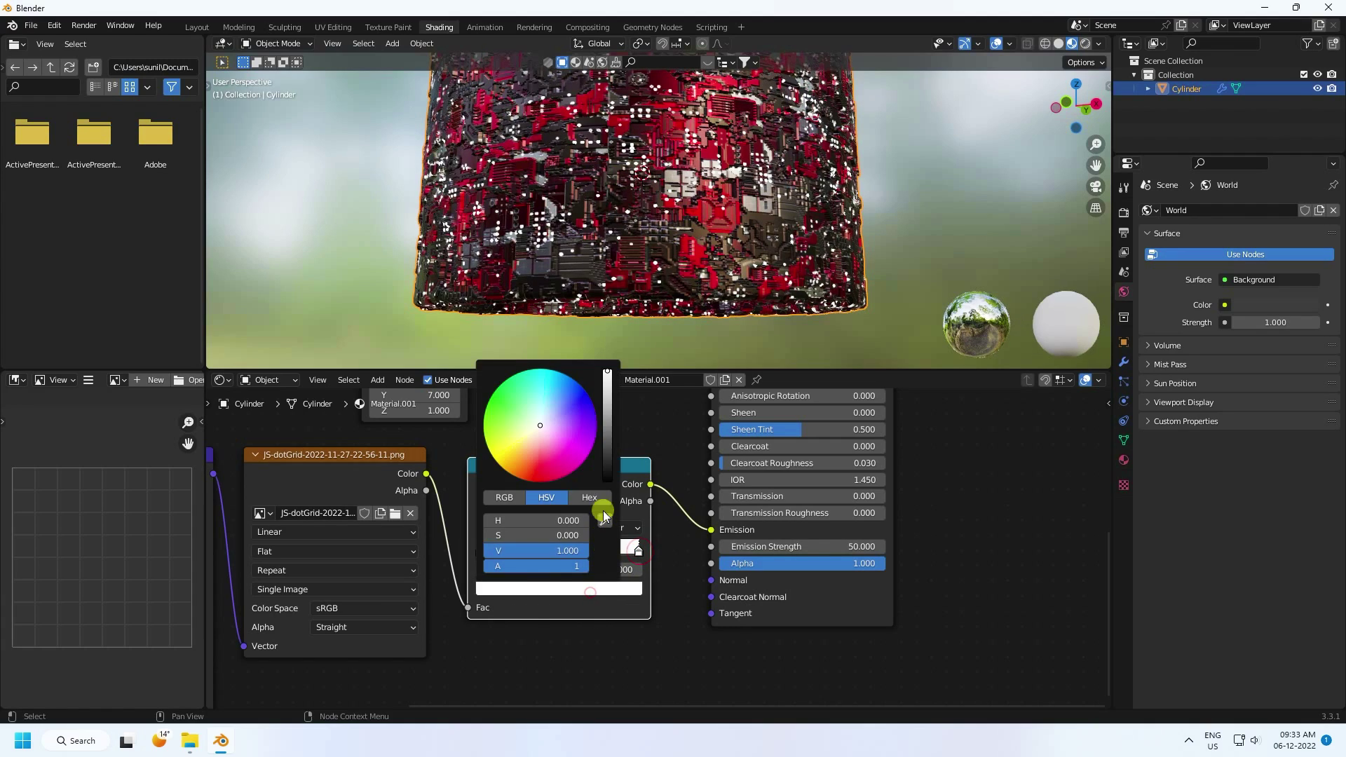
double_click(553, 519)
text(0.024)
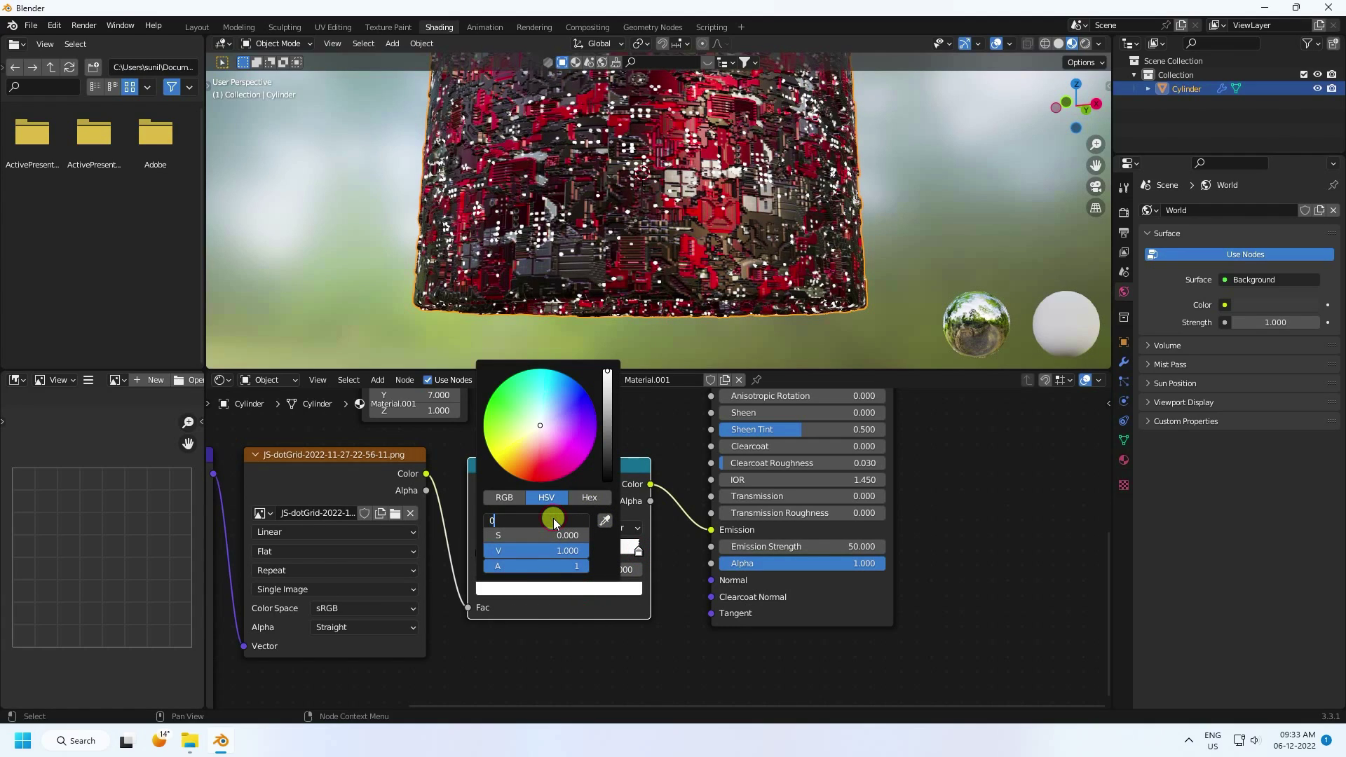
key(Return)
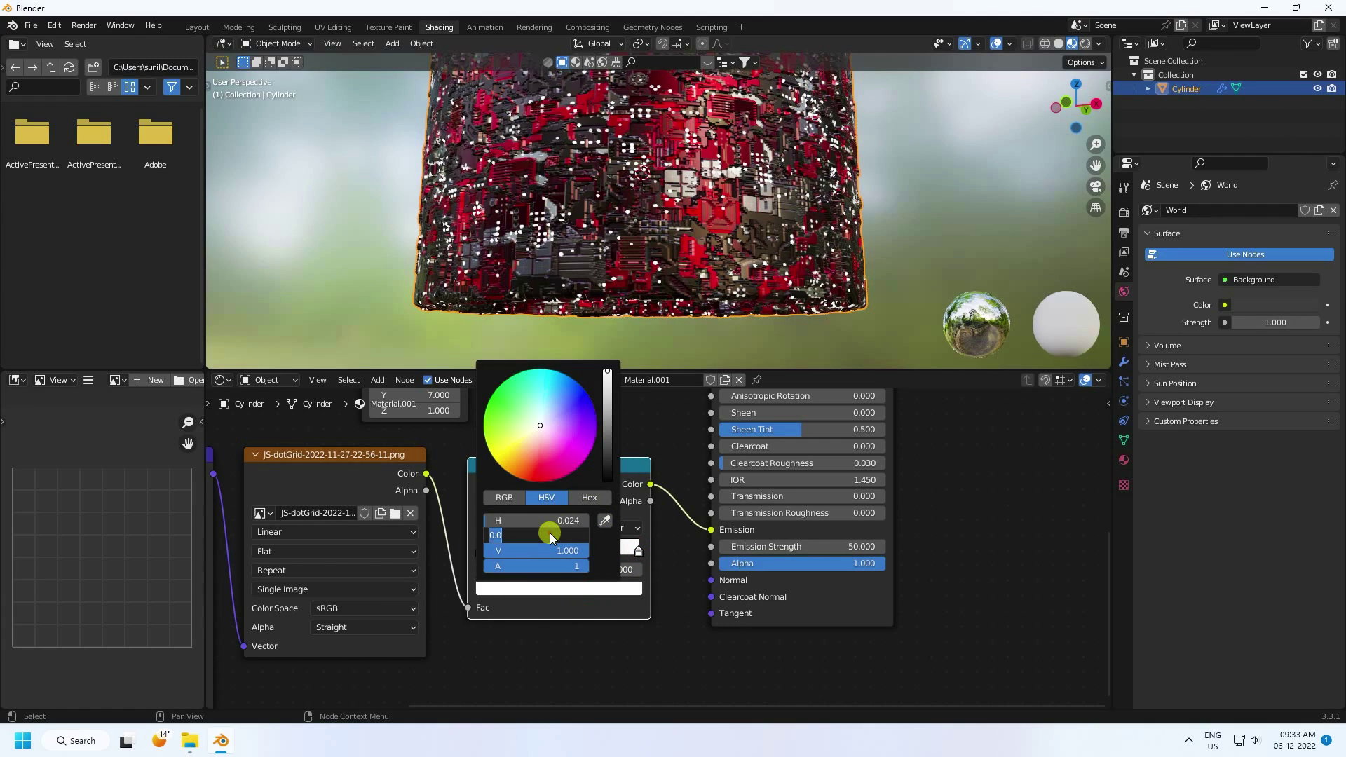
double_click(549, 533)
text(1)
key(Return)
- Move the ColorRamp's orange stop close to the dark end and the black stop to position 0.123
drag(637, 550, 499, 555)
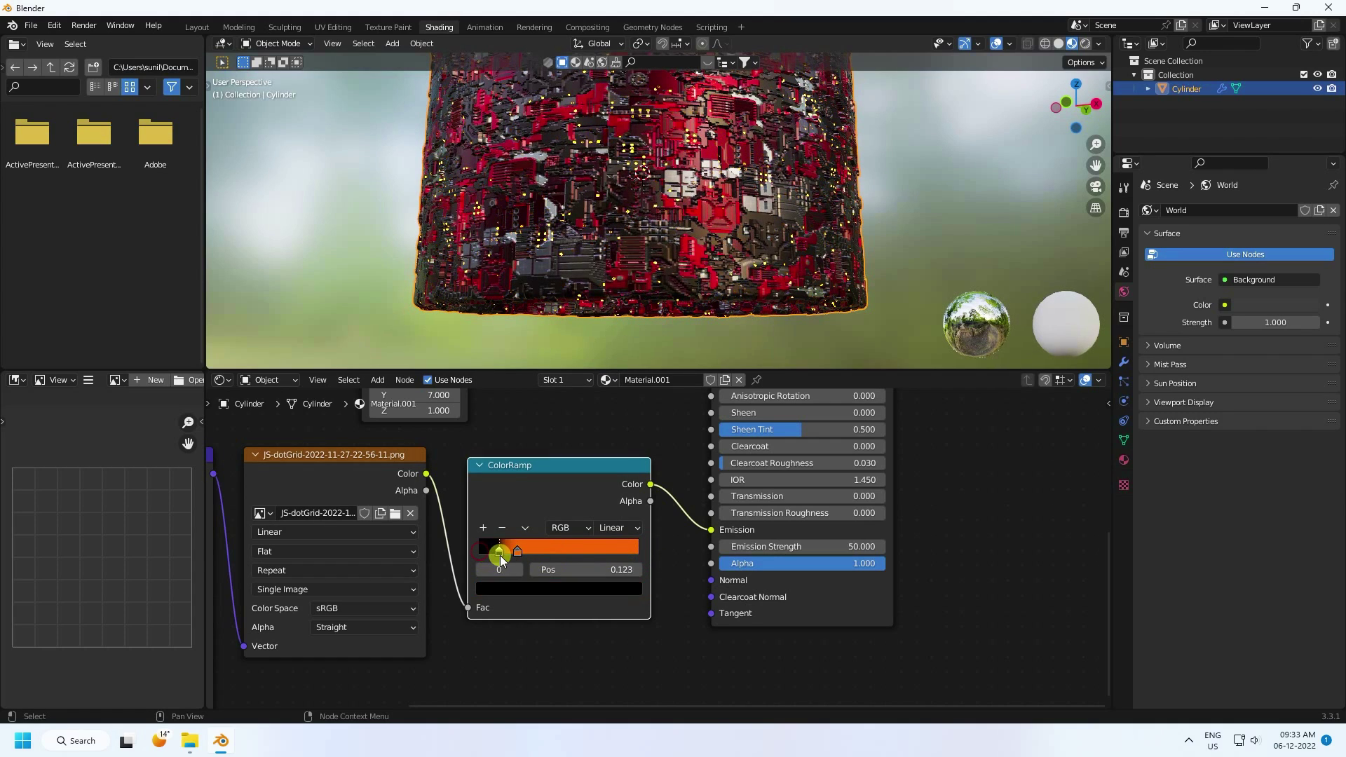
middle_drag(545, 467, 793, 412)
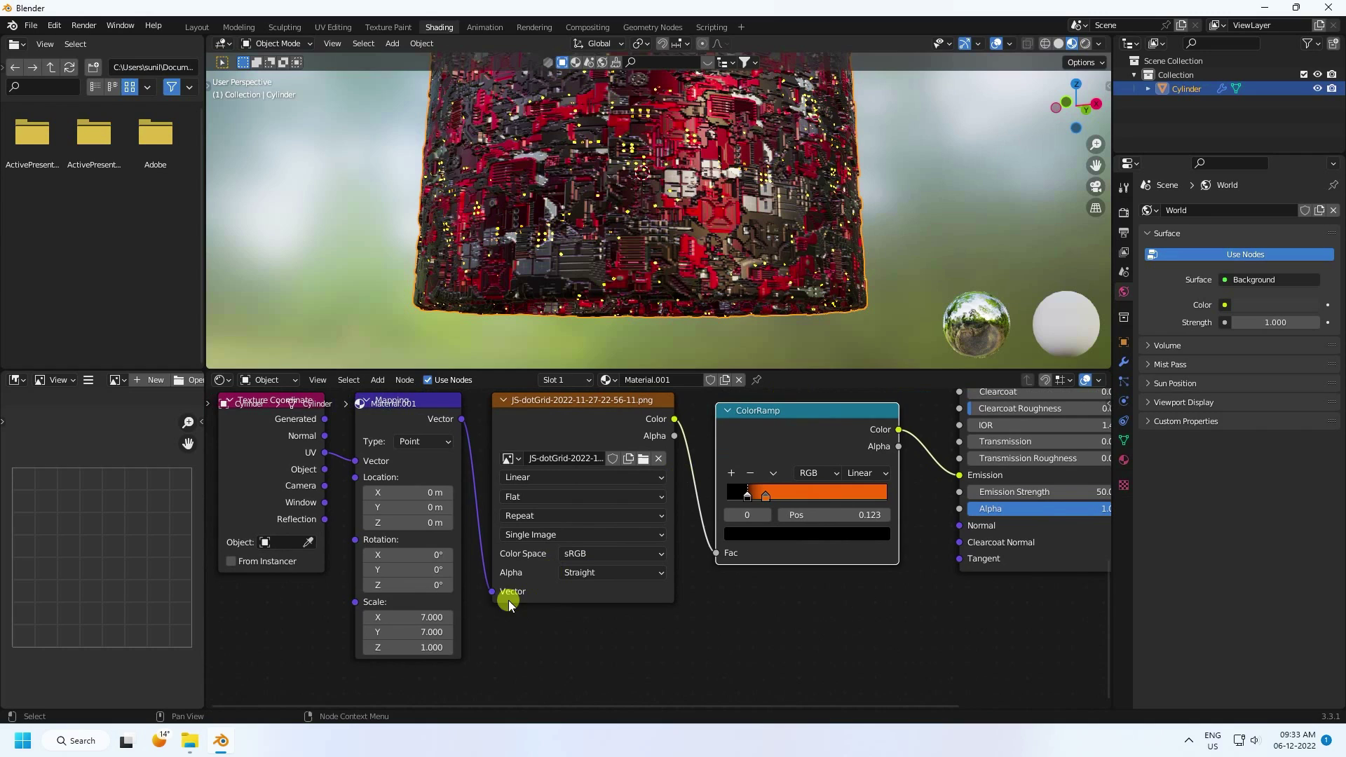
- Set the dot-grid Mapping node's X and Y scale to 15
double_click(428, 616)
text(15)
key(Return)
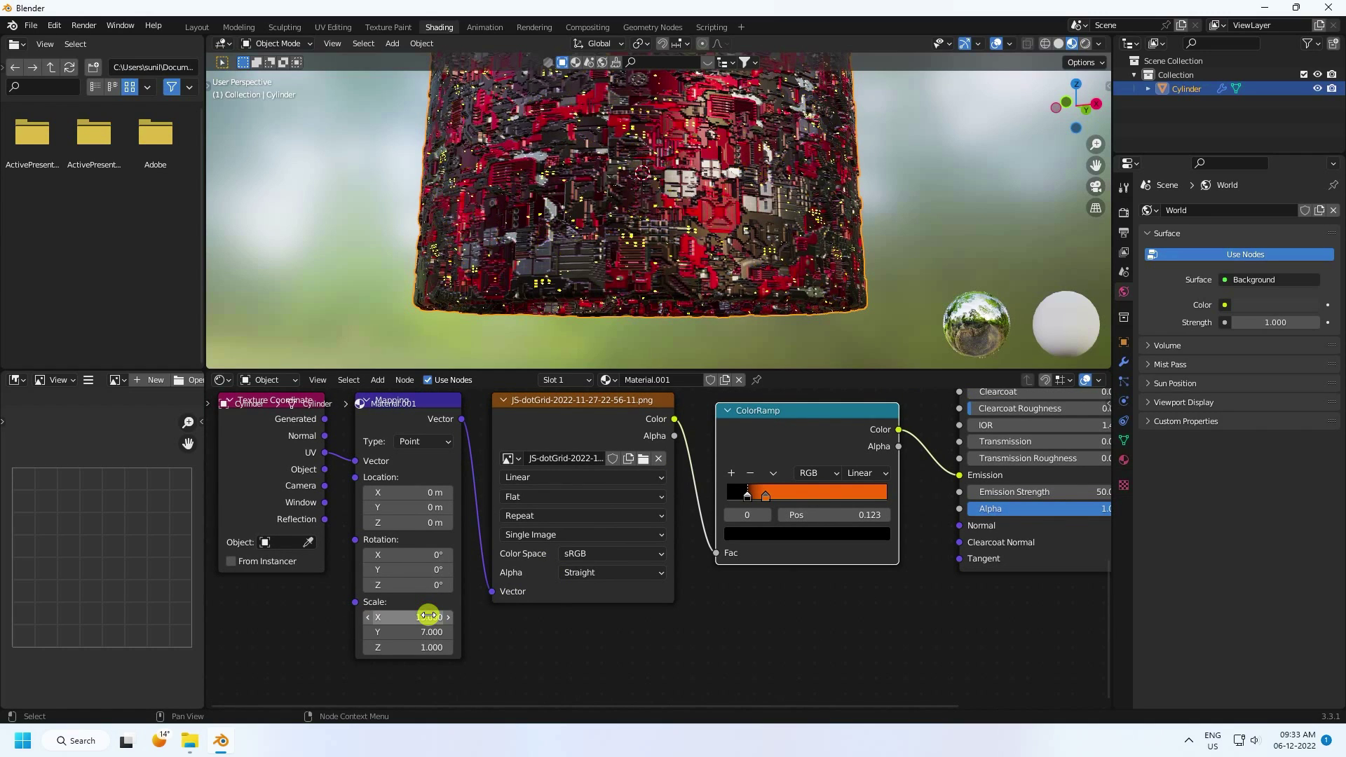
click(423, 631)
text(15)
key(Return)
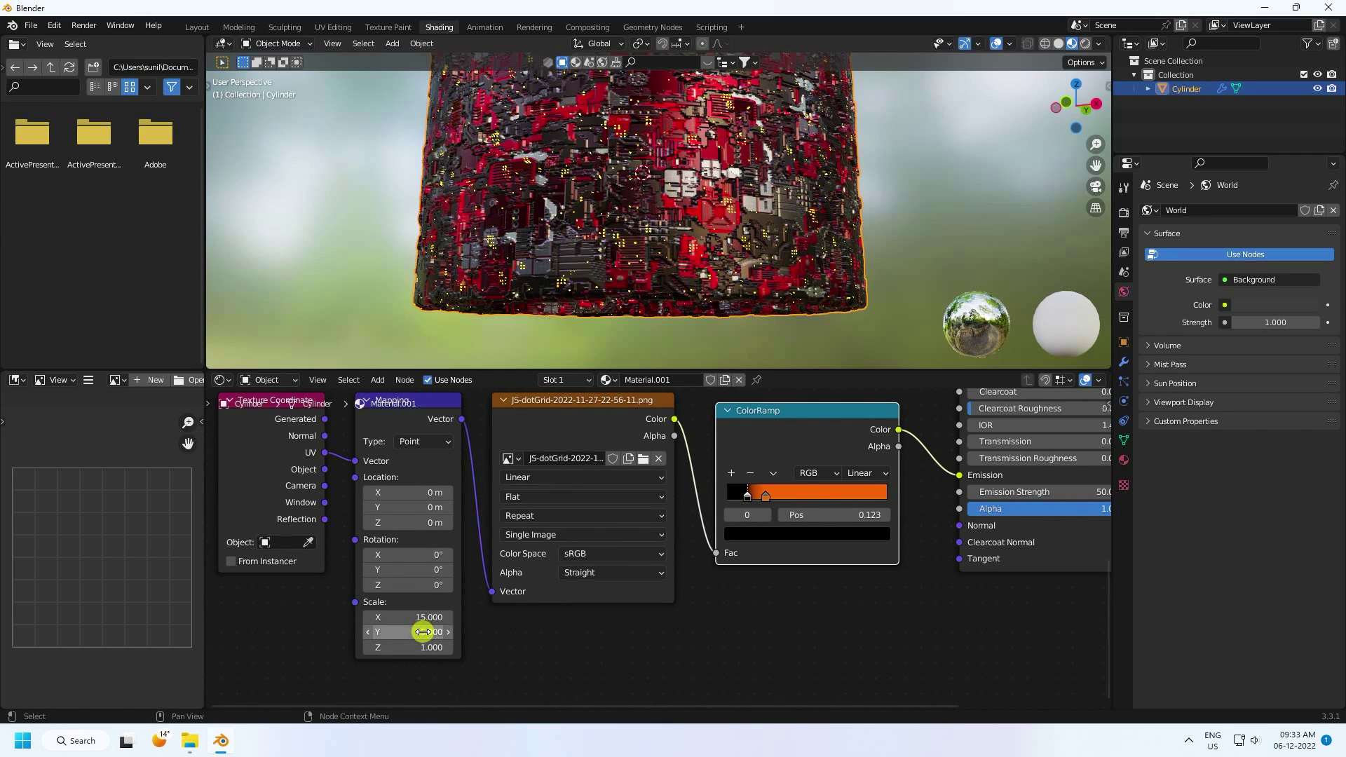
middle_drag(545, 314, 603, 197)
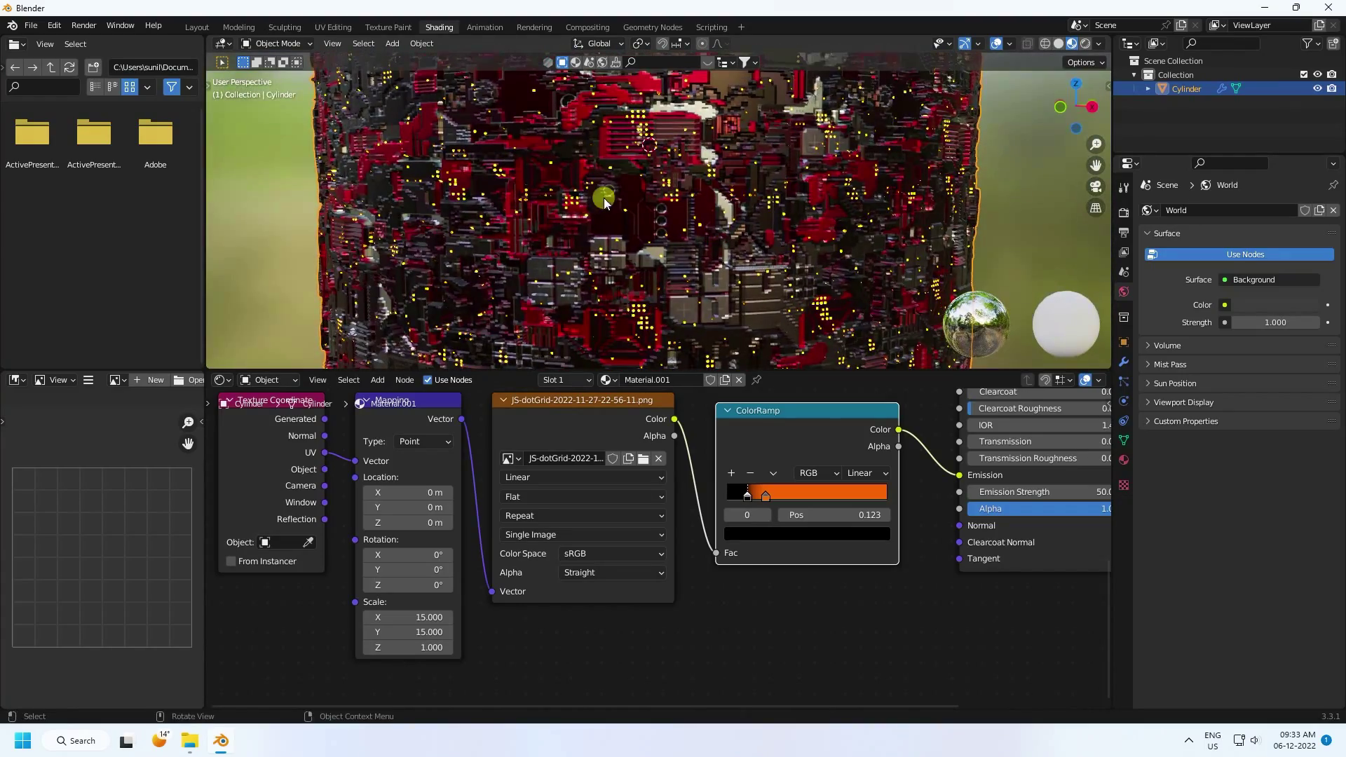
- Show the cylinder in Material Preview shading in the Layout workspace and save the scene as g.blend on the Desktop
click(191, 28)
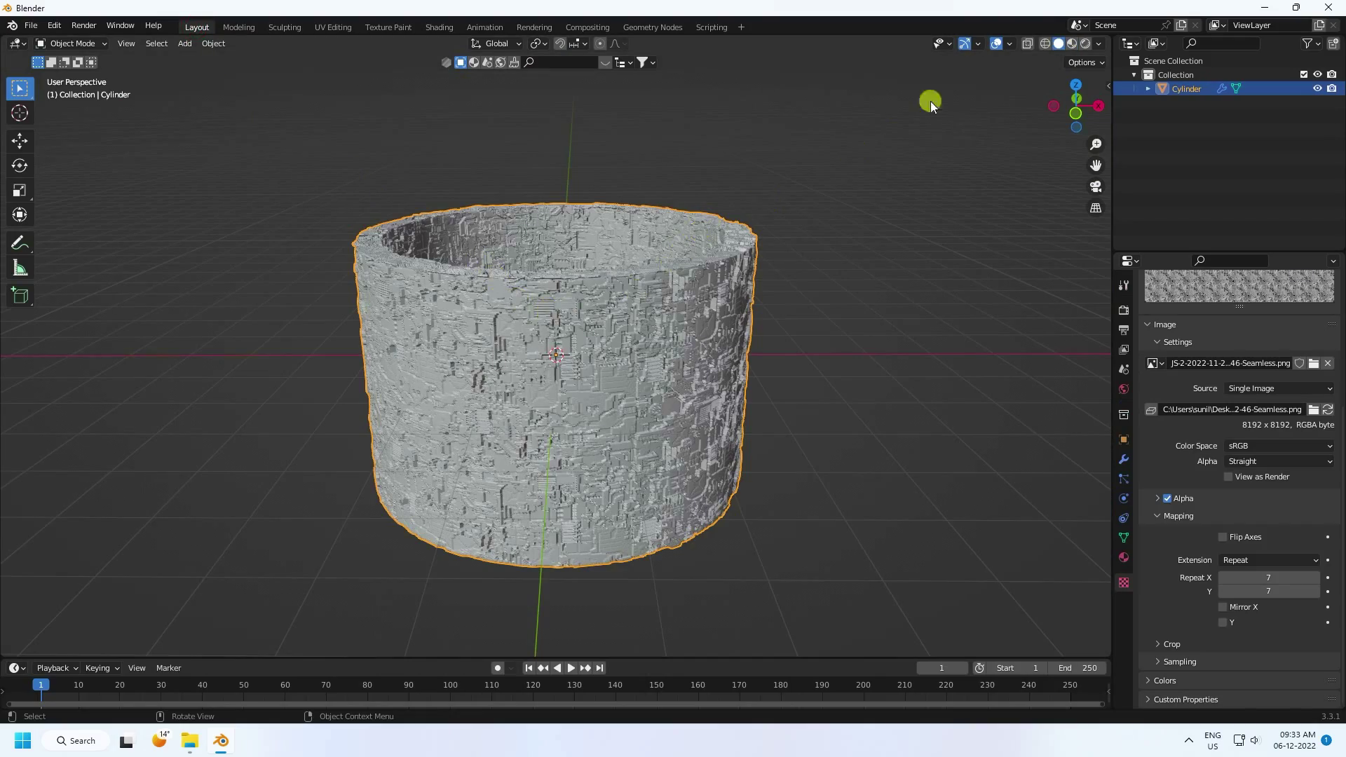
click(1070, 40)
scroll(594, 381, up, 3)
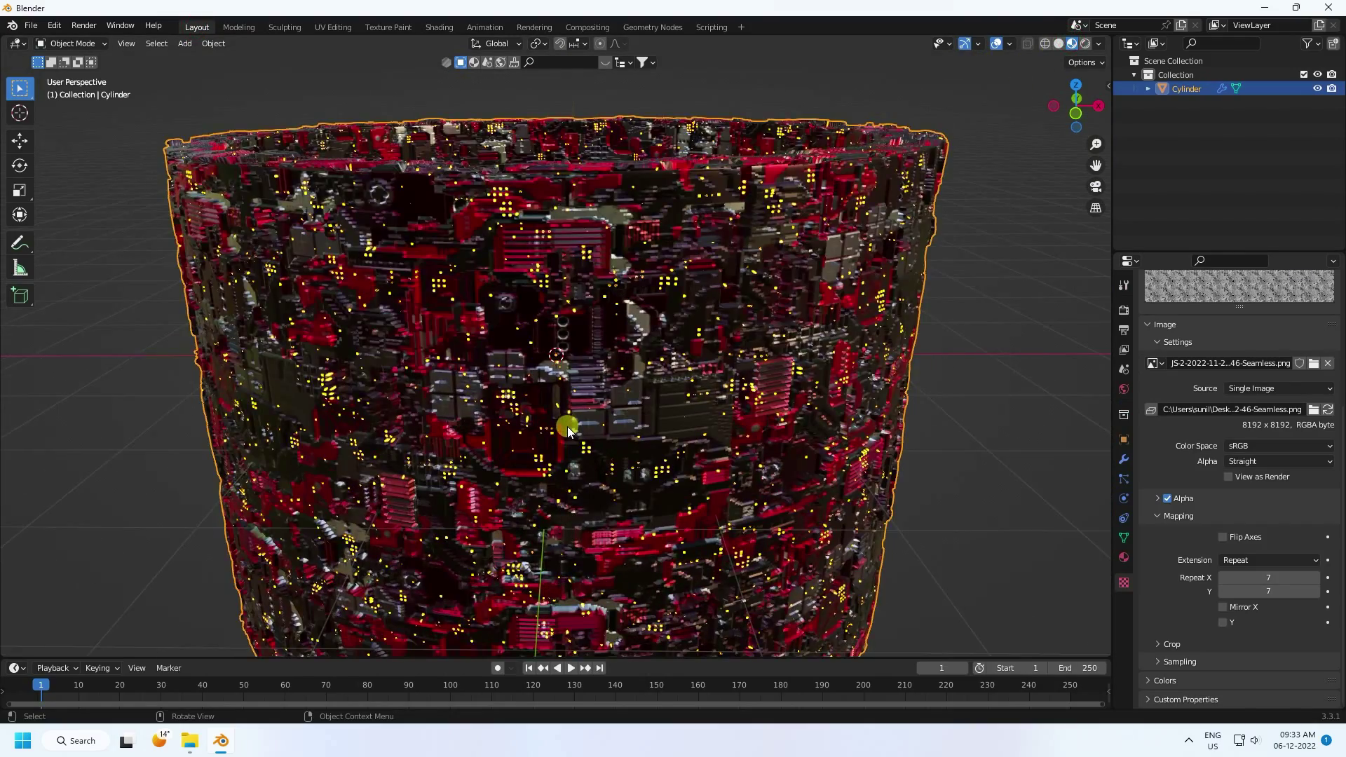
mouse_move(566, 426)
middle_down()
mouse_move(570, 503)
mouse_move(572, 426)
mouse_move(455, 270)
middle_up()
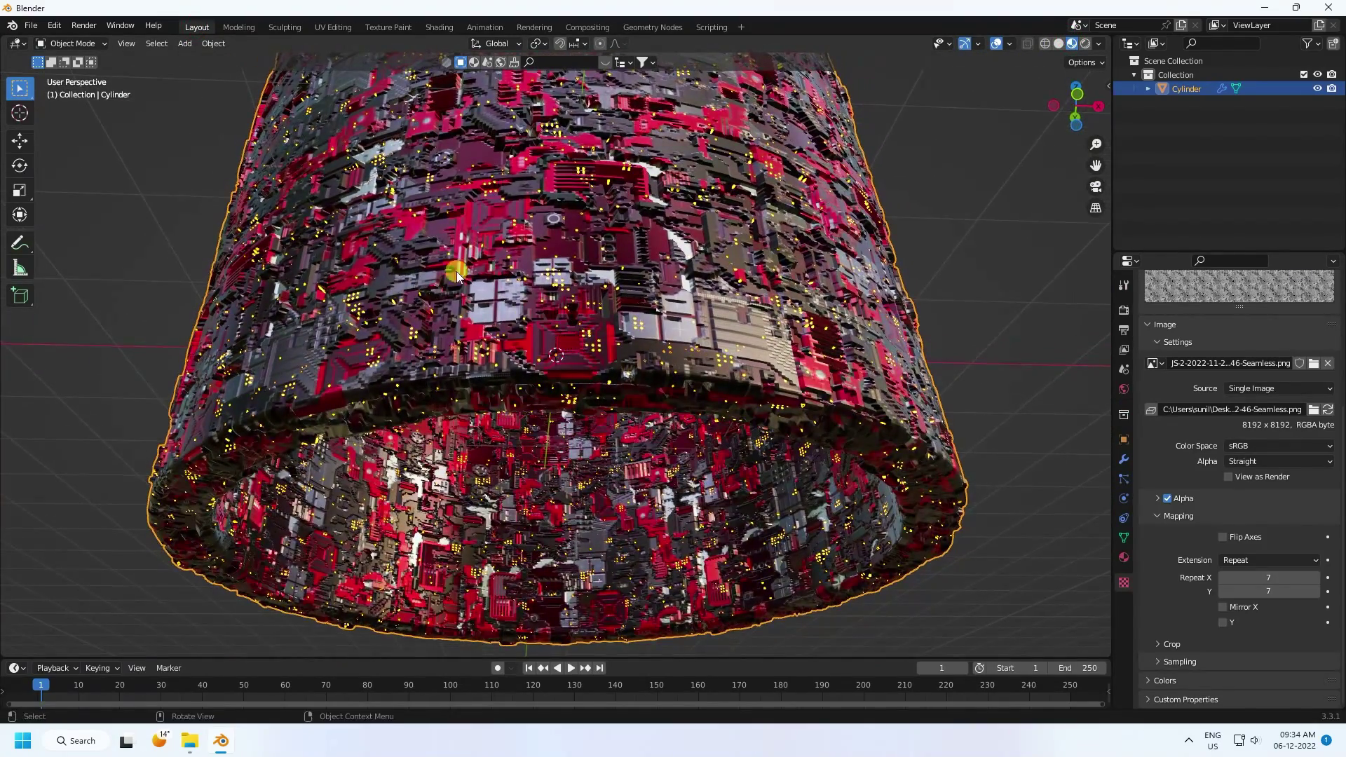
key(ctrl+s)
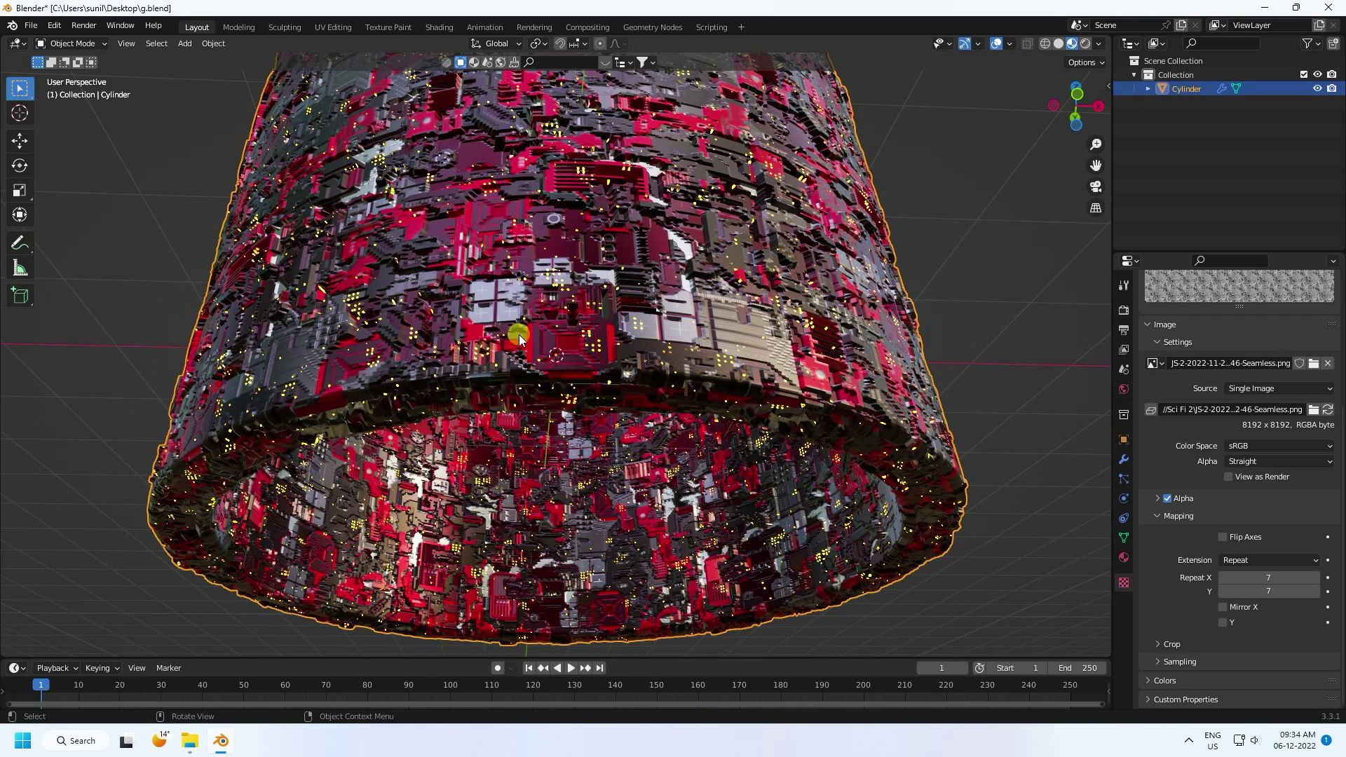
- Copy and paste the textured cylinder, and move the copy down about 4.33 m along Z
scroll(507, 321, down, 5)
middle_drag(550, 351, 532, 381)
key(ctrl+c)
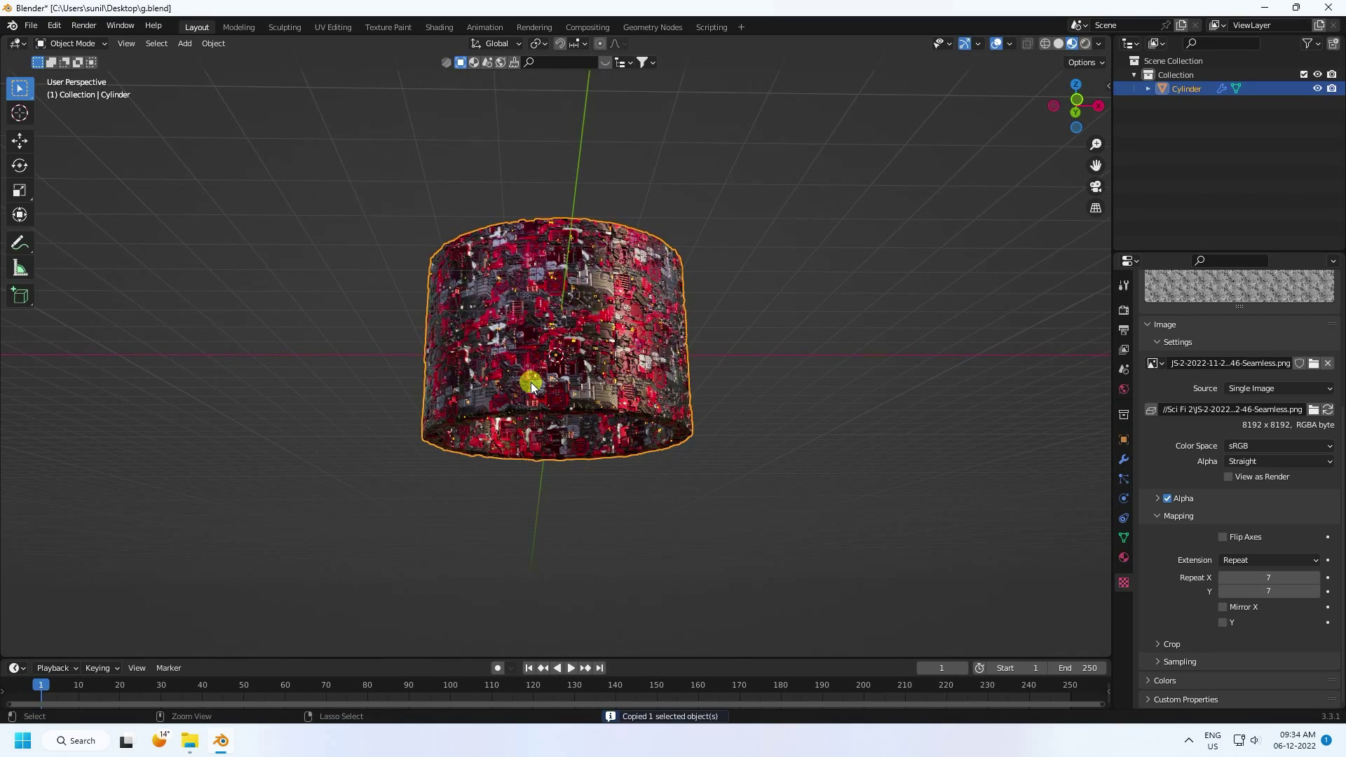
click(23, 148)
key(ctrl+v)
click(1192, 103)
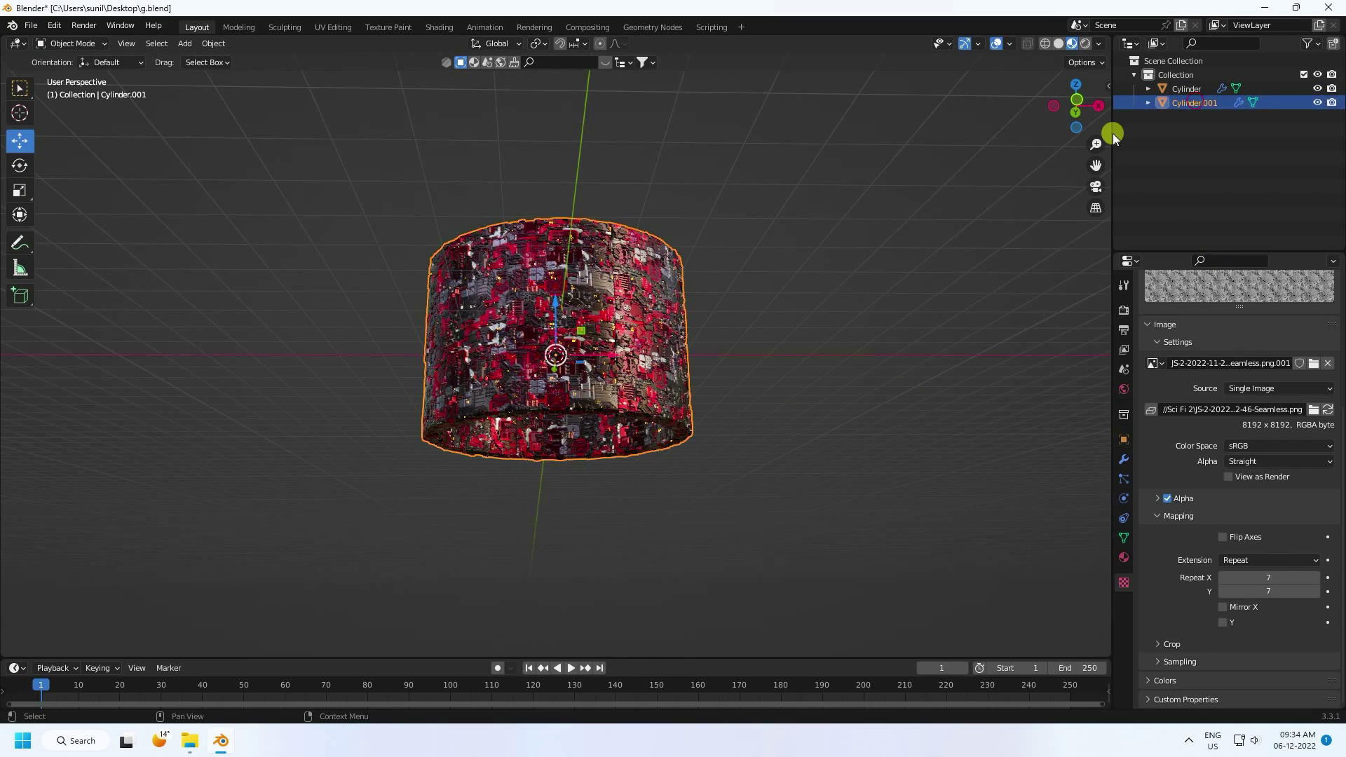
drag(540, 308, 551, 490)
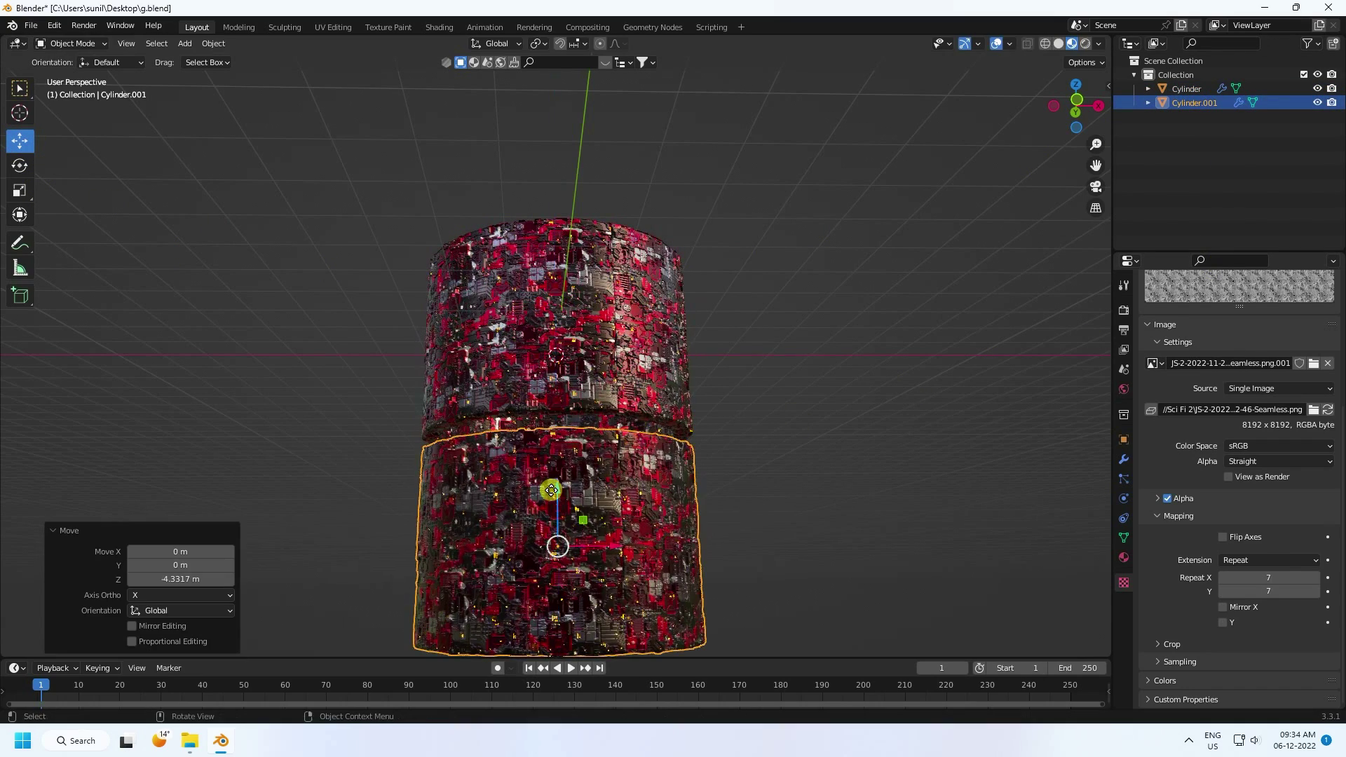
- Flatten the copied cylinder into a thin ring by setting its Z scale to 0.1
shift+middle_drag(596, 485, 611, 373)
scroll(559, 388, up, 3)
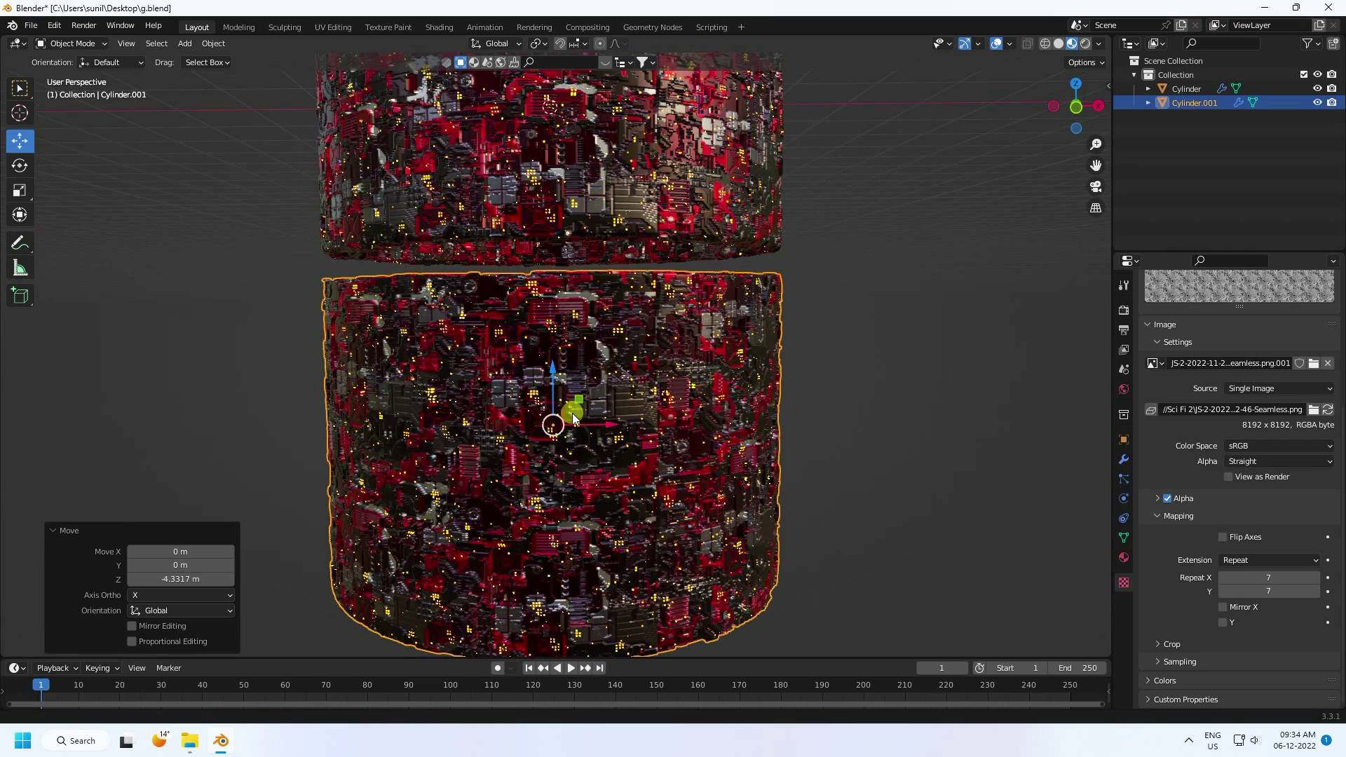
middle_drag(572, 414, 560, 432)
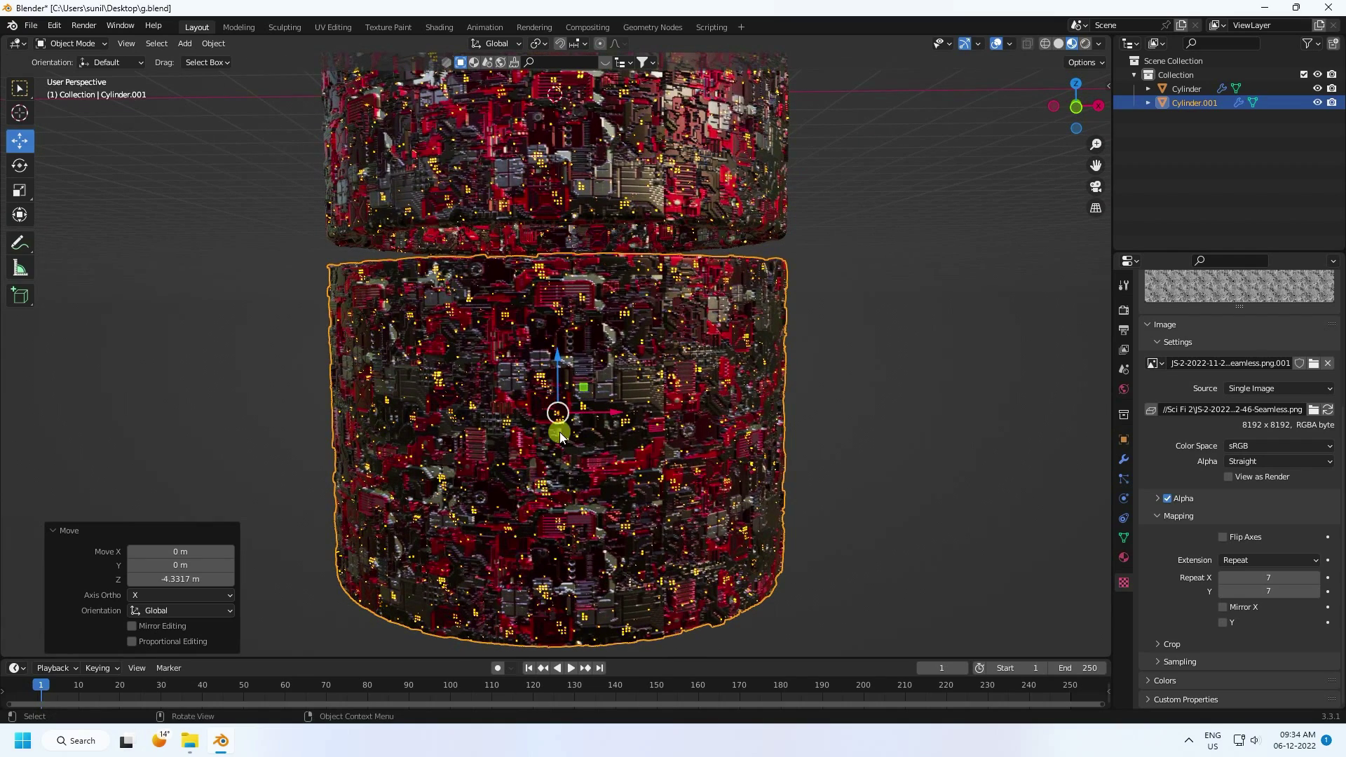
click(1124, 441)
drag(1261, 486, 1195, 505)
click(1267, 489)
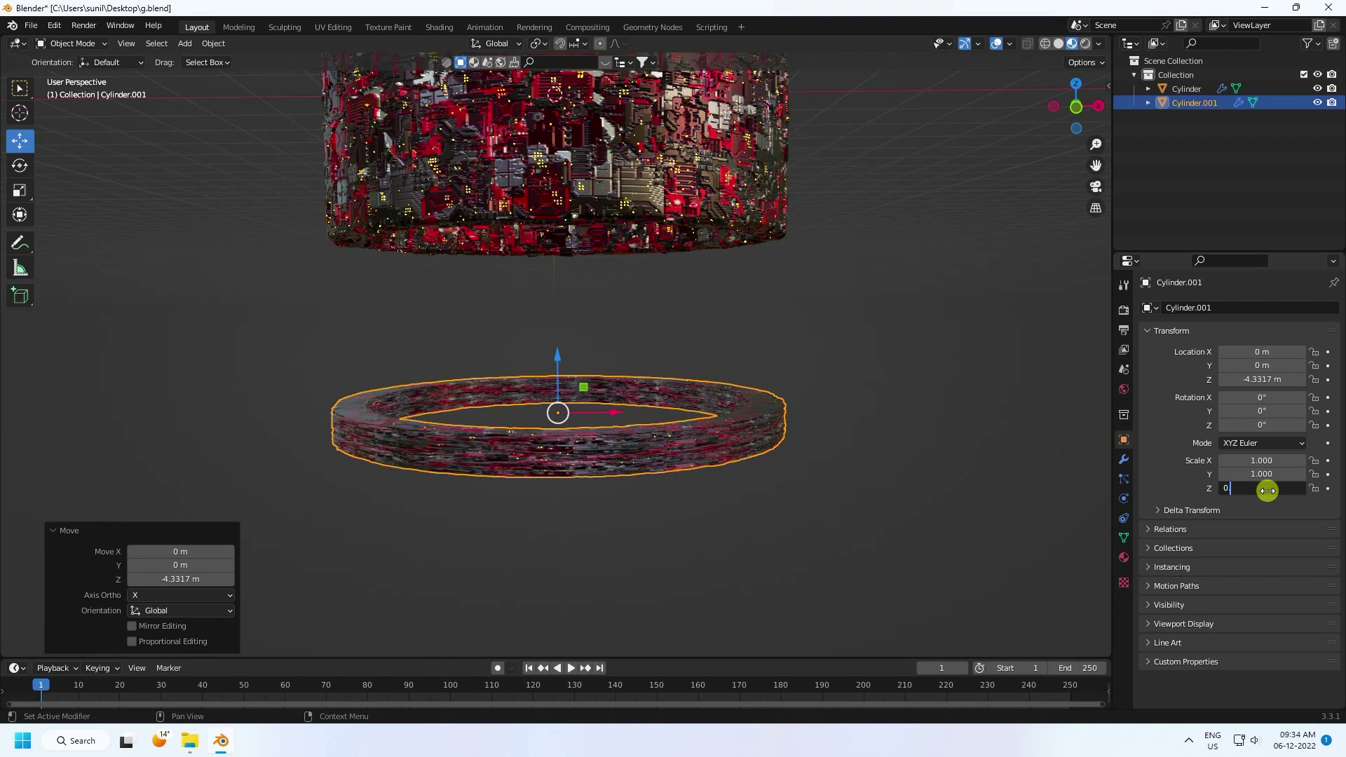
key(Return)
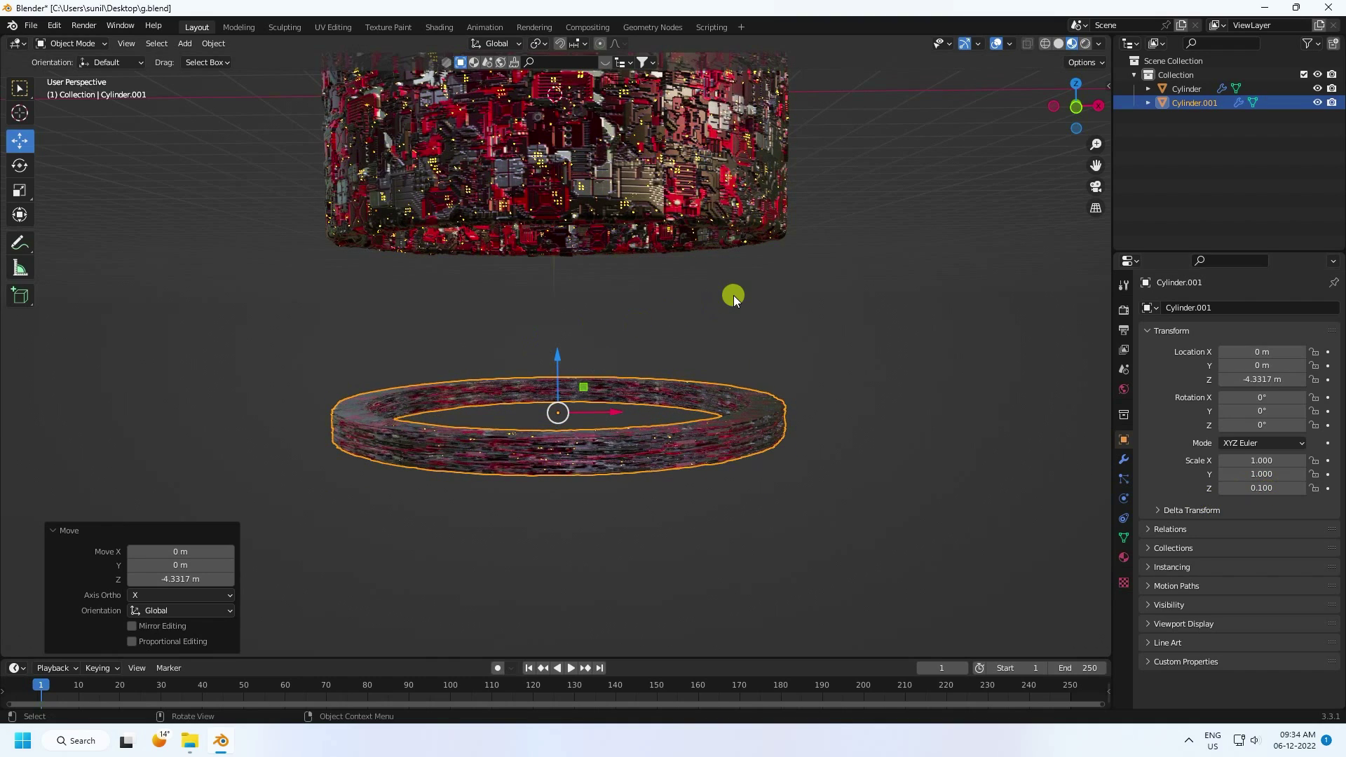
- Scale the ring uniformly to about 0.66 of its size and raise it about 2.15 m to the main cylinder's lower opening
key(s)
click(667, 326)
drag(557, 359, 548, 210)
middle_drag(548, 210, 513, 329)
scroll(574, 252, up, 4)
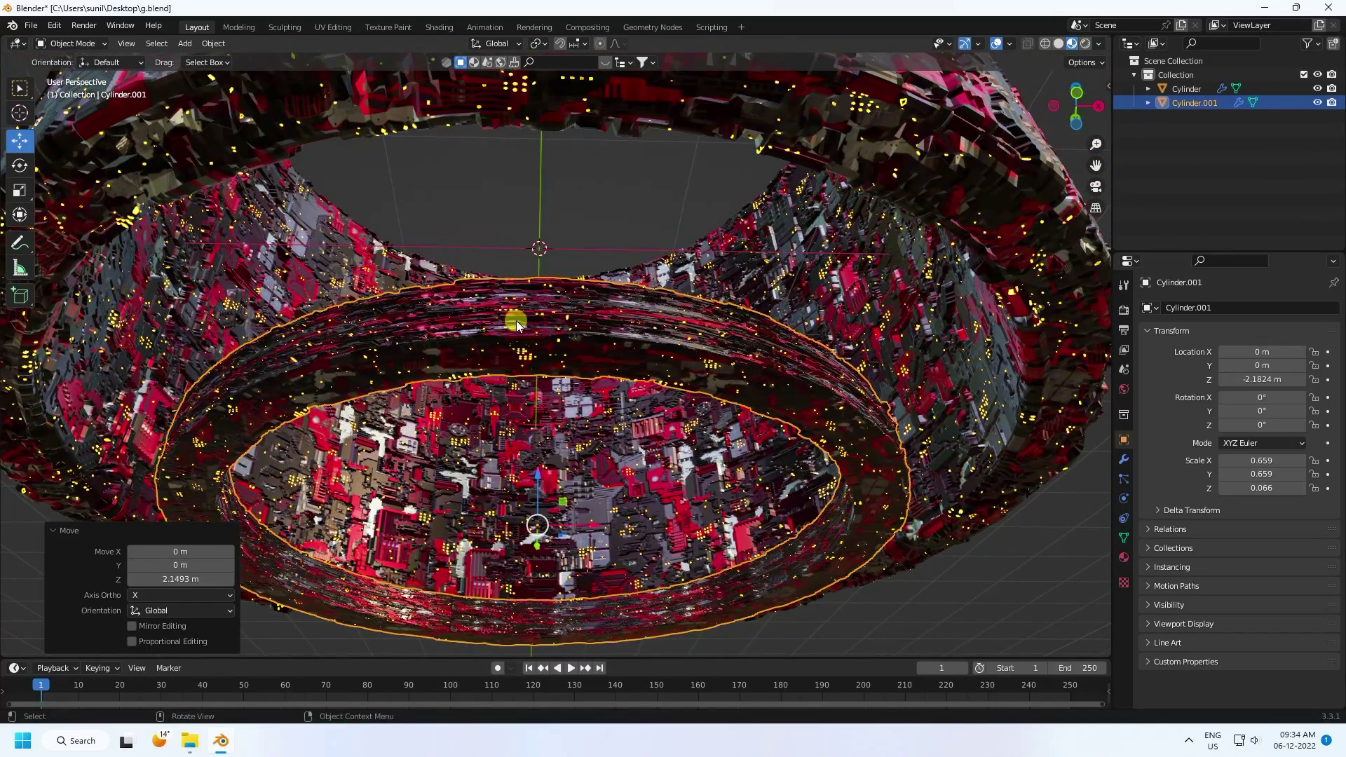
- Set the ring's displacement texture Repeat X to 1
scroll(516, 321, up, 3)
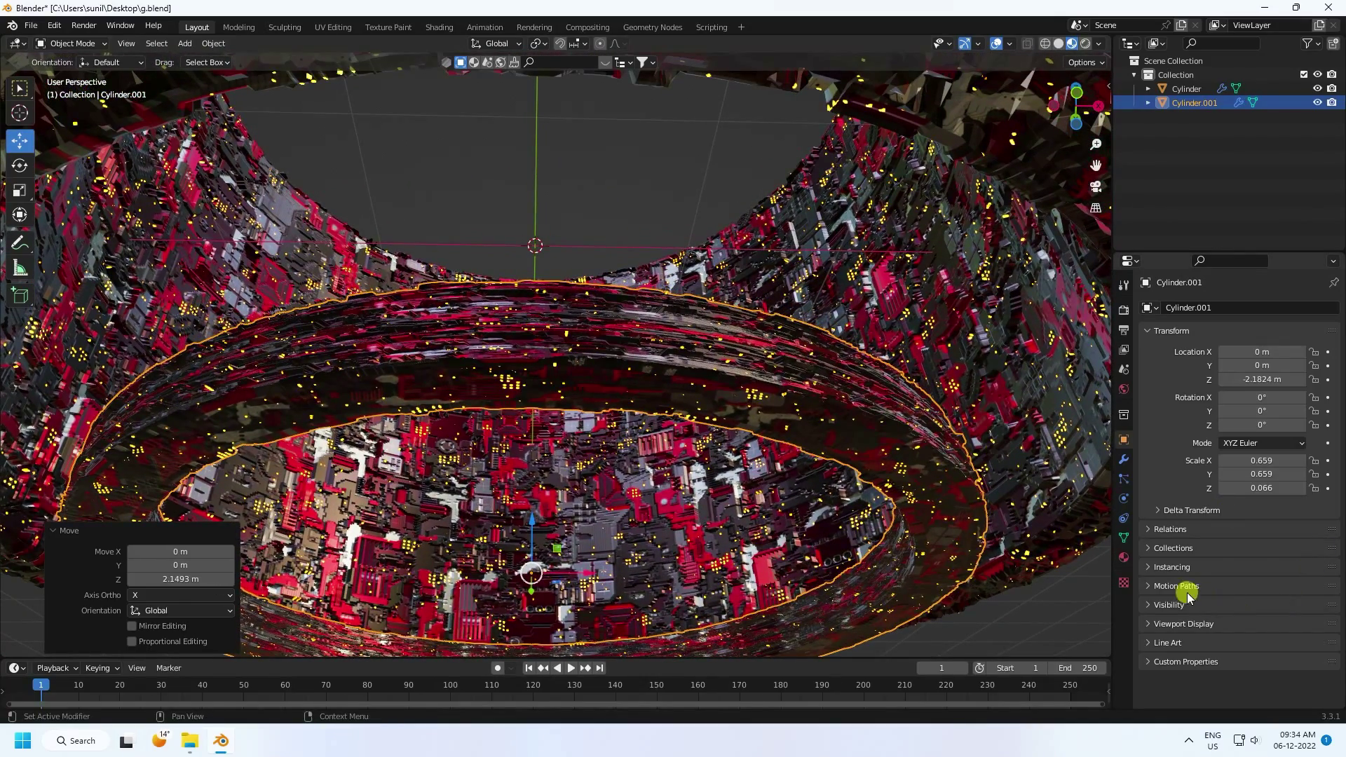
click(1123, 583)
scroll(1142, 620, down, 5)
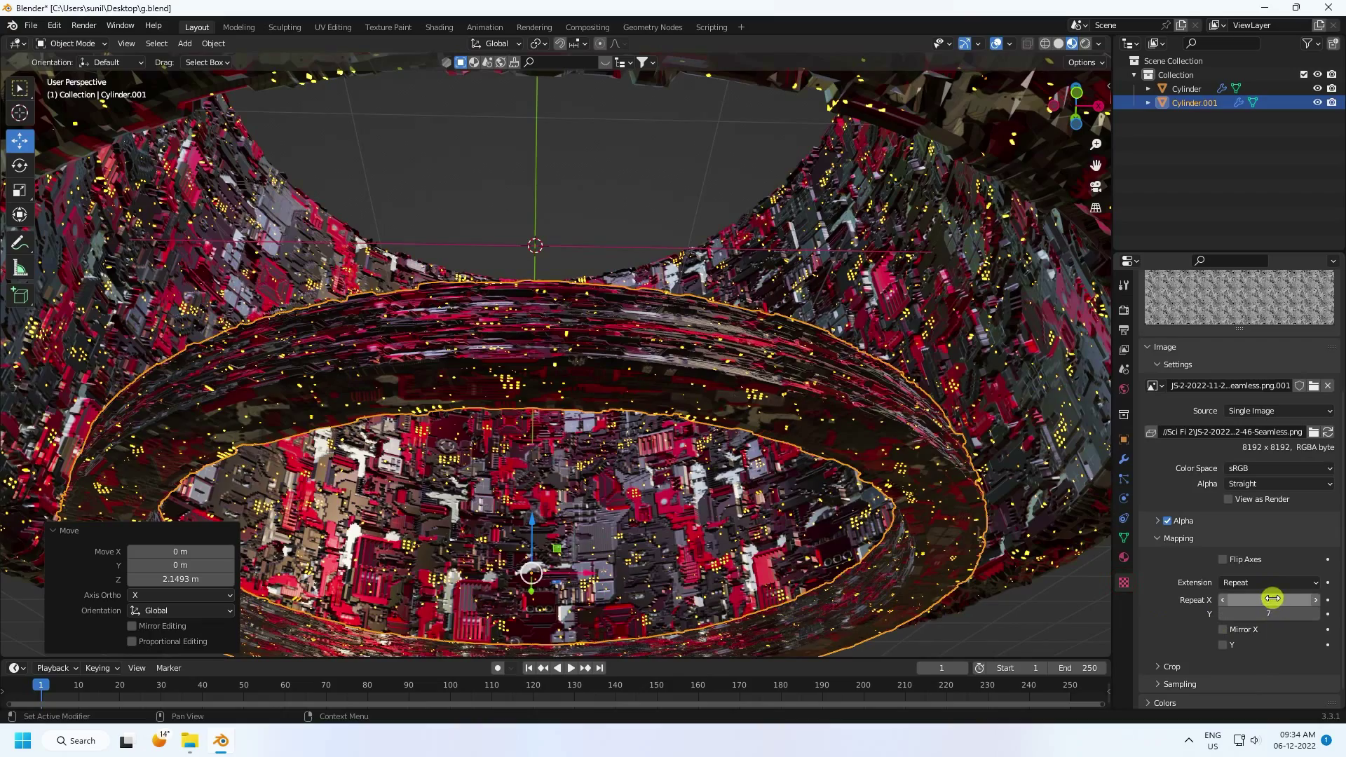
click(1274, 599)
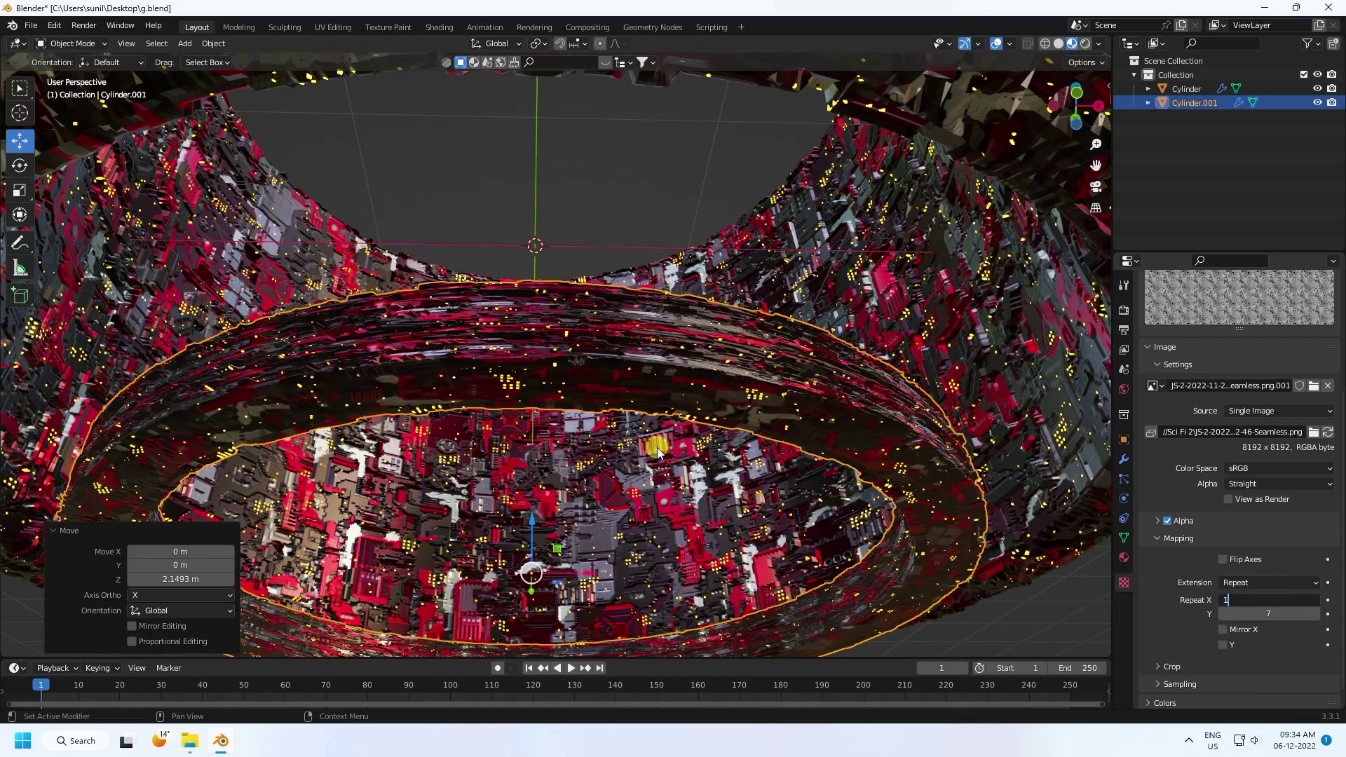
key(Return)
middle_drag(556, 377, 498, 389)
middle_drag(498, 389, 498, 389)
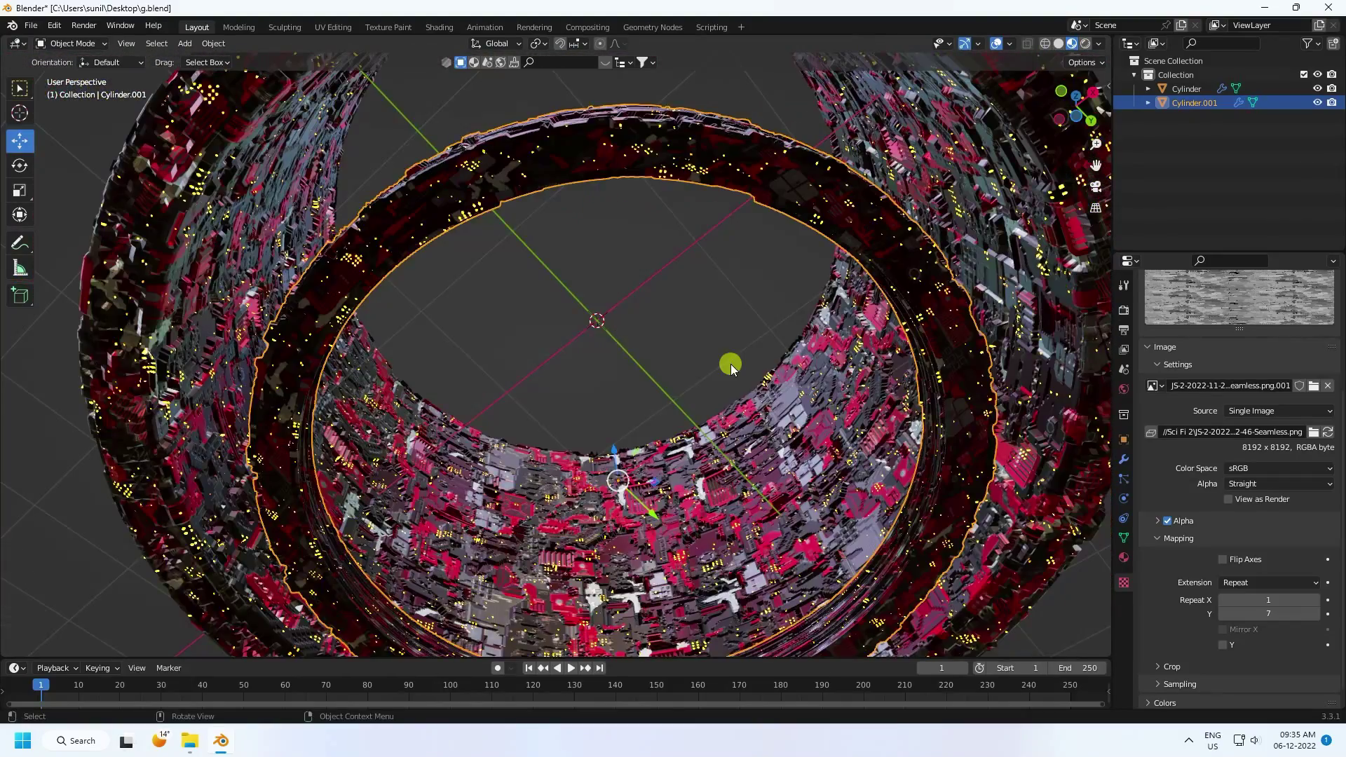
- Add a new cylinder mesh at the world origin with its cap fill type set to N-Gon
middle_drag(688, 346, 691, 465)
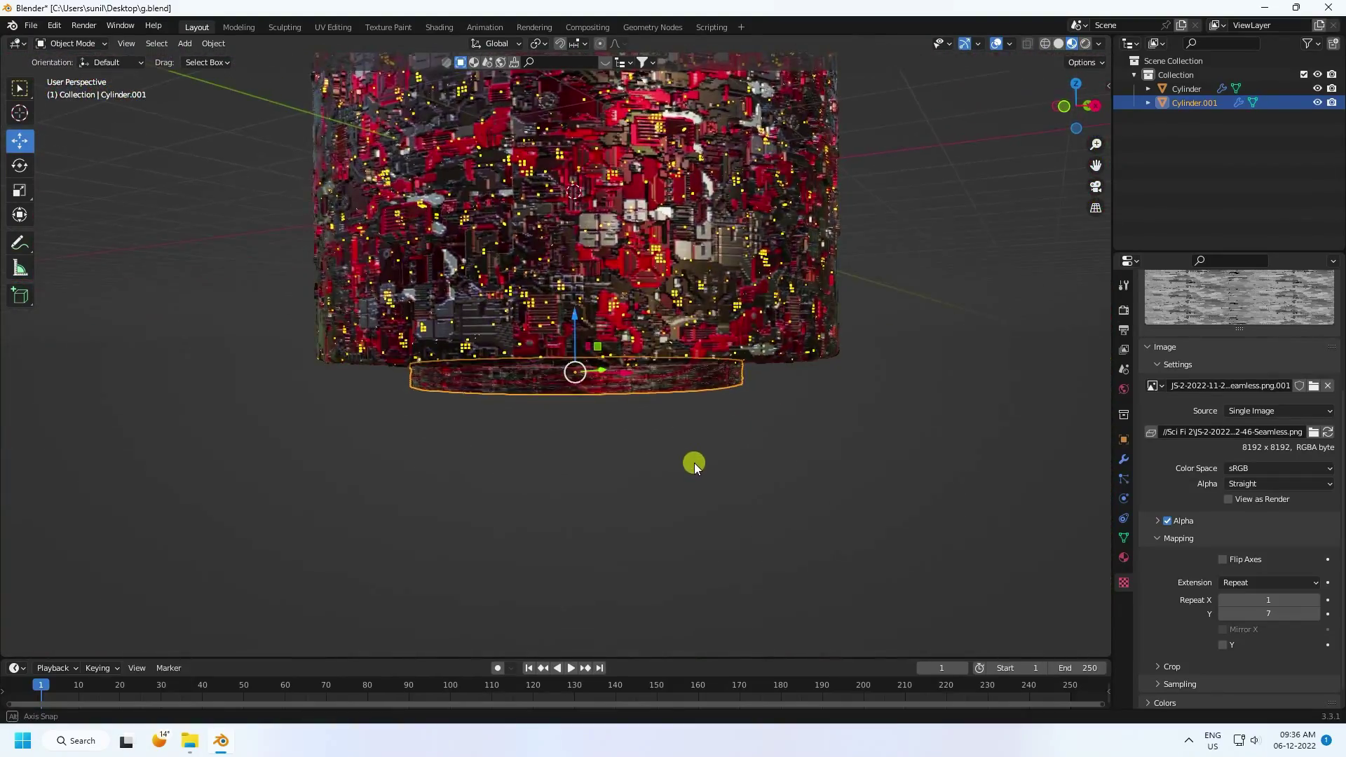
click(185, 43)
mouse_move(203, 61)
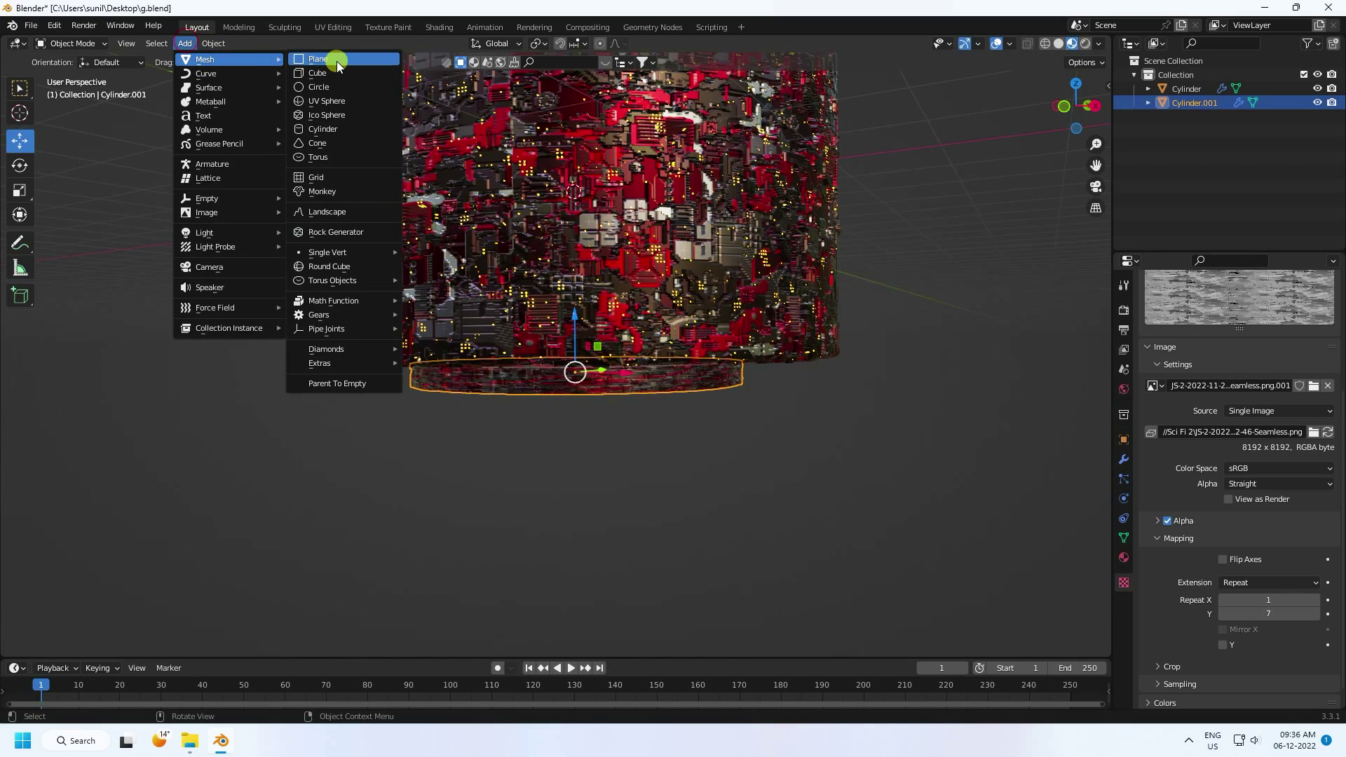
click(330, 129)
scroll(460, 334, up, 3)
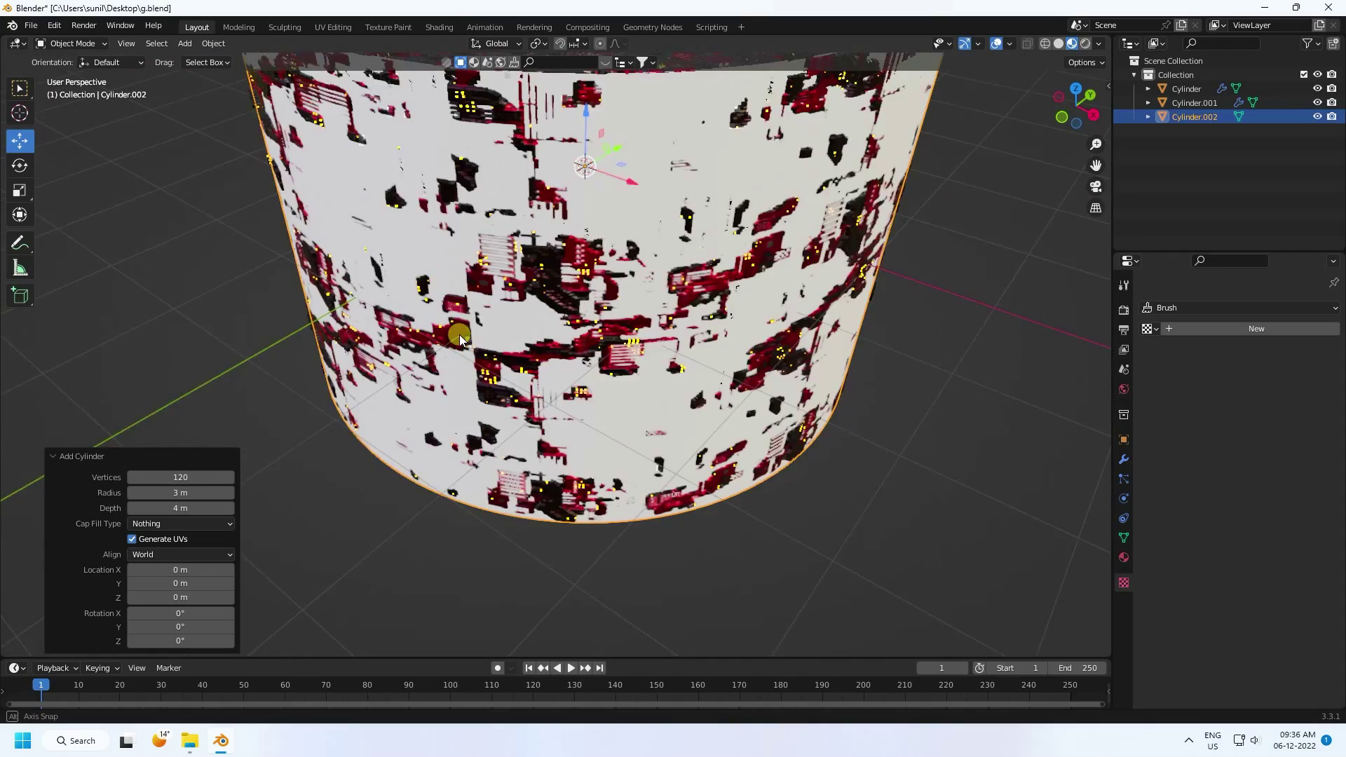
middle_drag(460, 335, 457, 381)
scroll(450, 372, down, 4)
scroll(616, 309, up, 4)
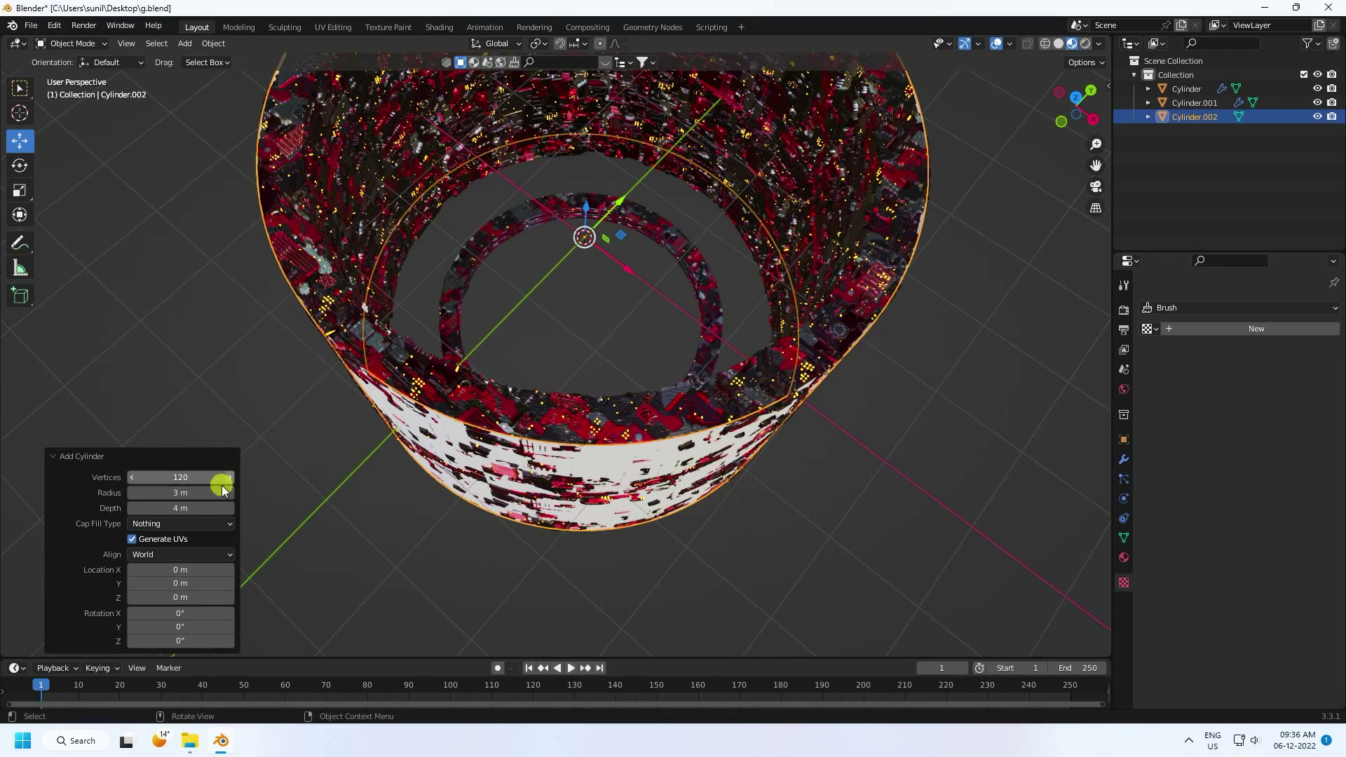
click(161, 524)
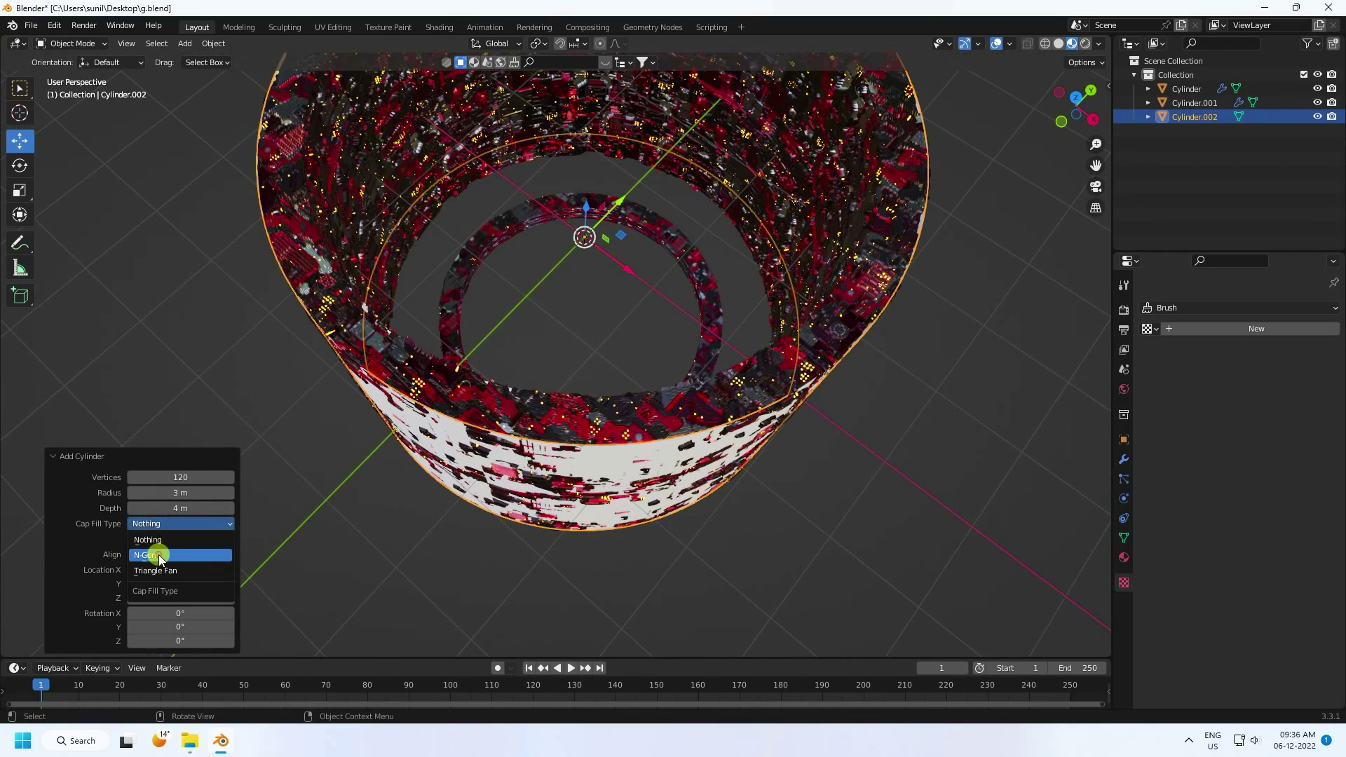
click(159, 554)
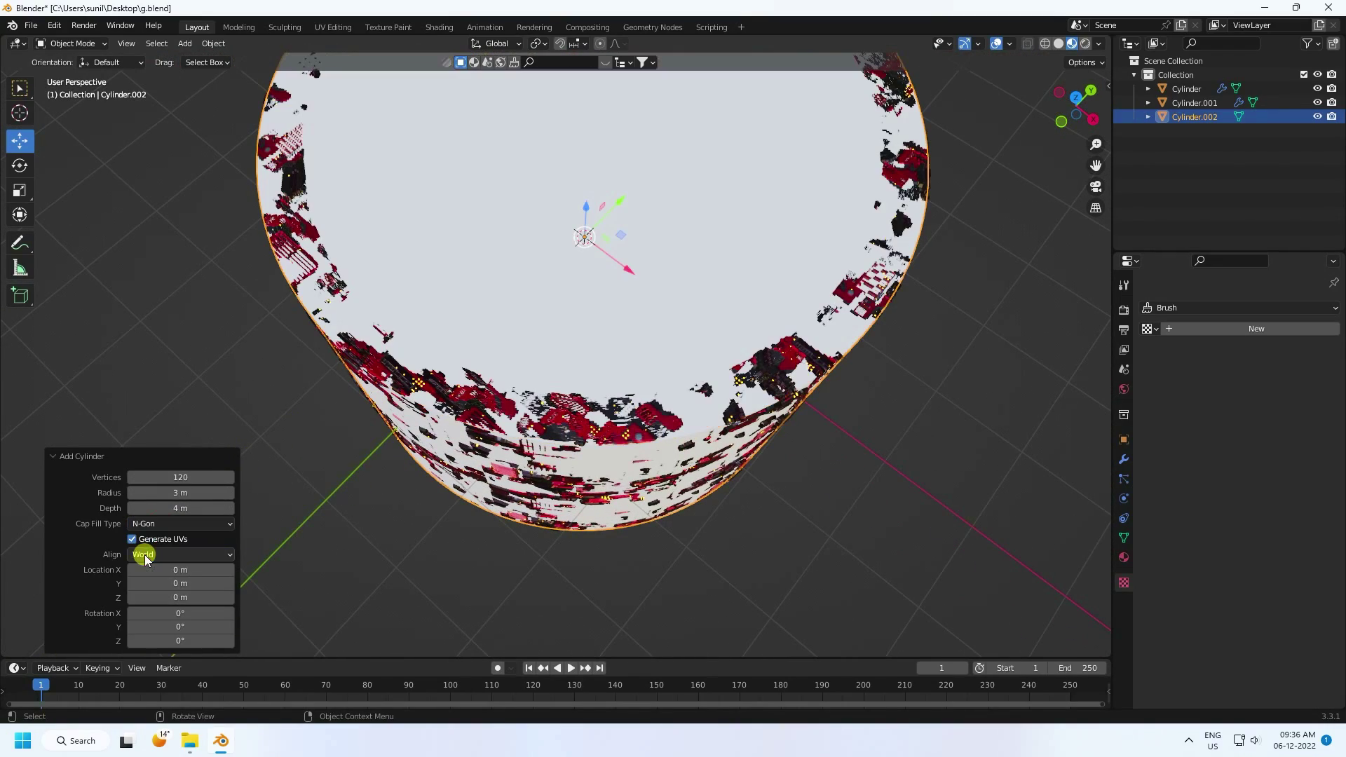
- Set the new cylinder to 16 vertices, a radius of 0.005 m and a depth of 3 m
key(Return)
click(178, 484)
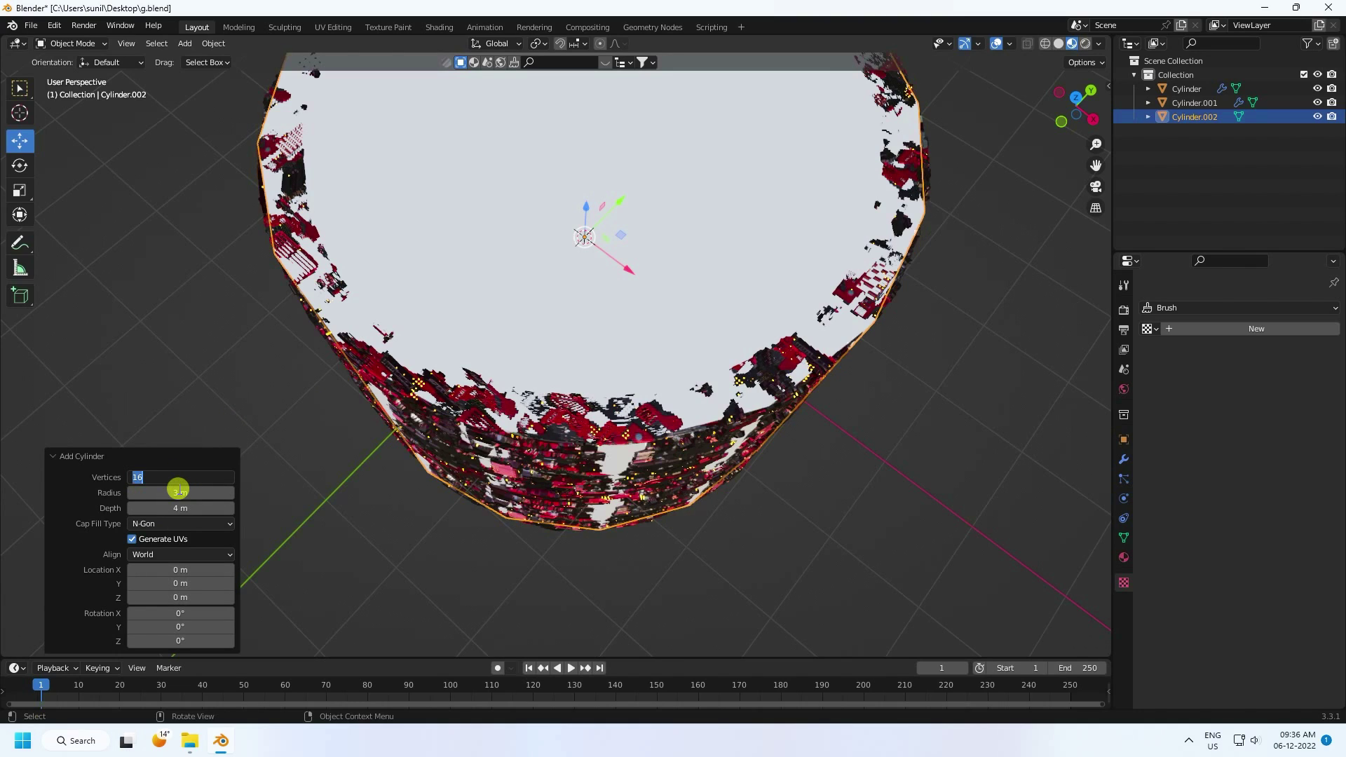
click(160, 494)
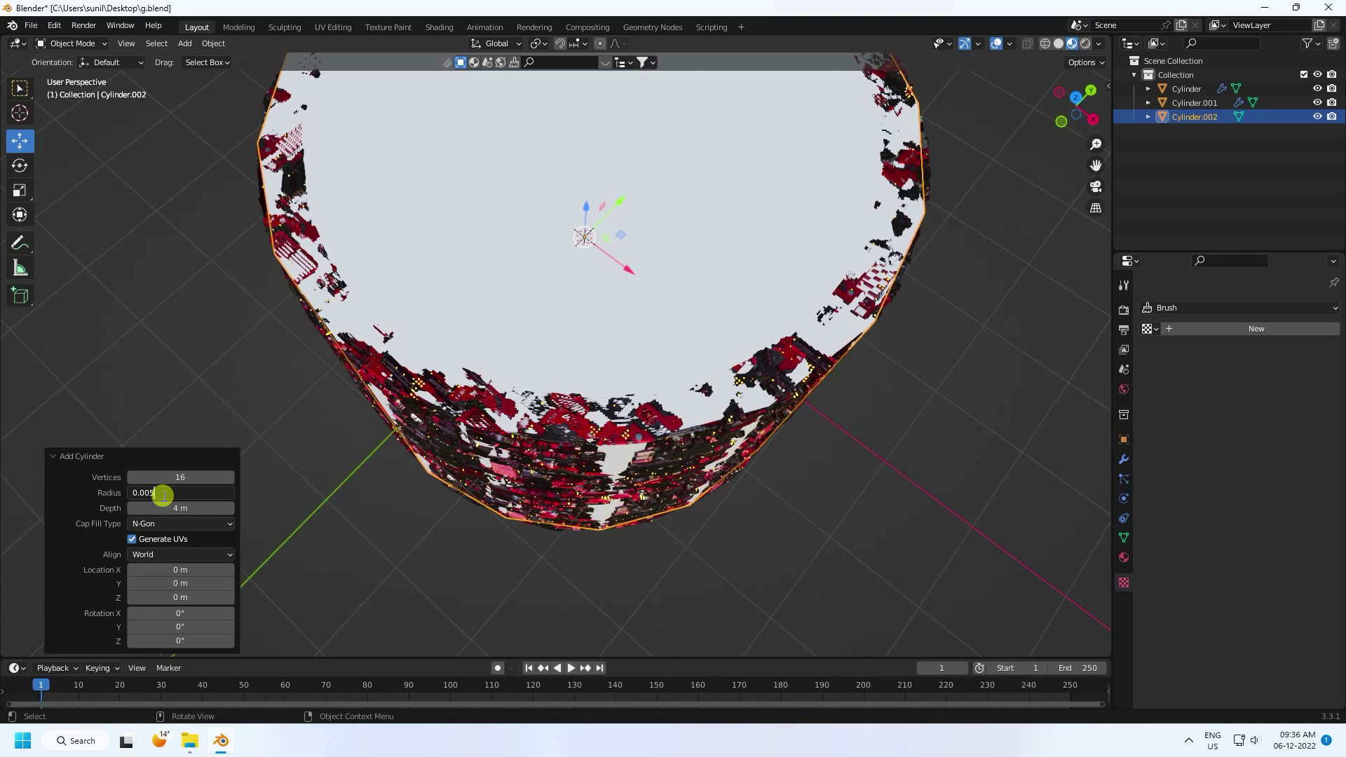
key(Return)
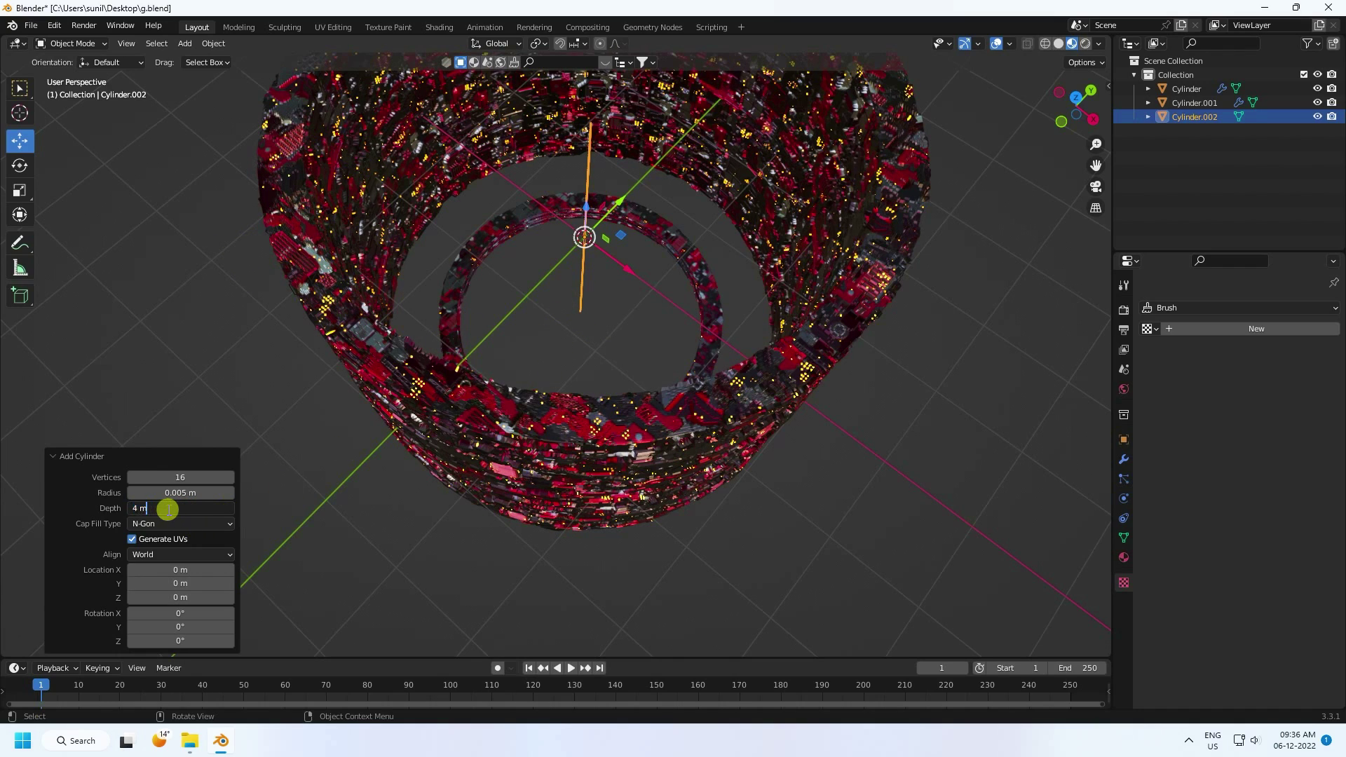
drag(168, 509, 108, 515)
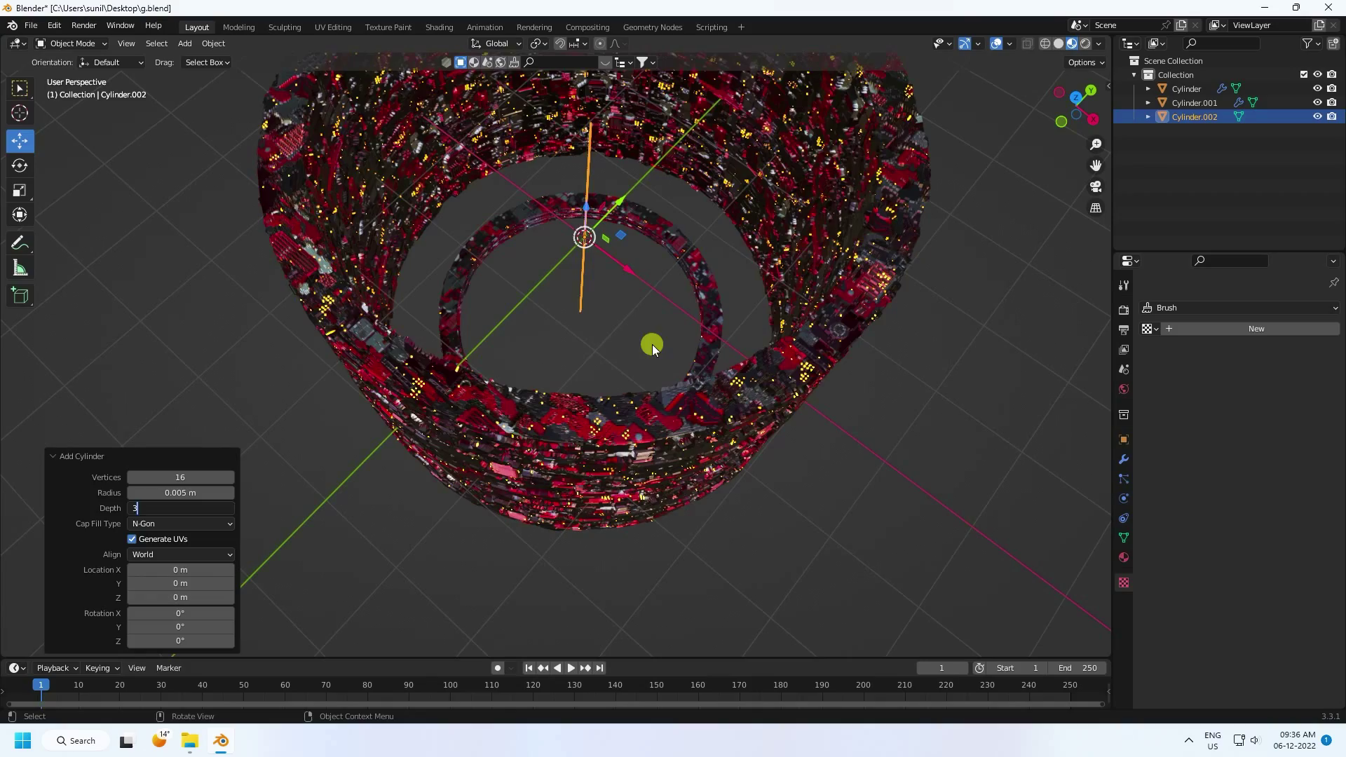
key(Return)
- Move the thin cylinder down along Z so it hangs below the ring, and keep it selected
middle_drag(591, 348, 645, 157)
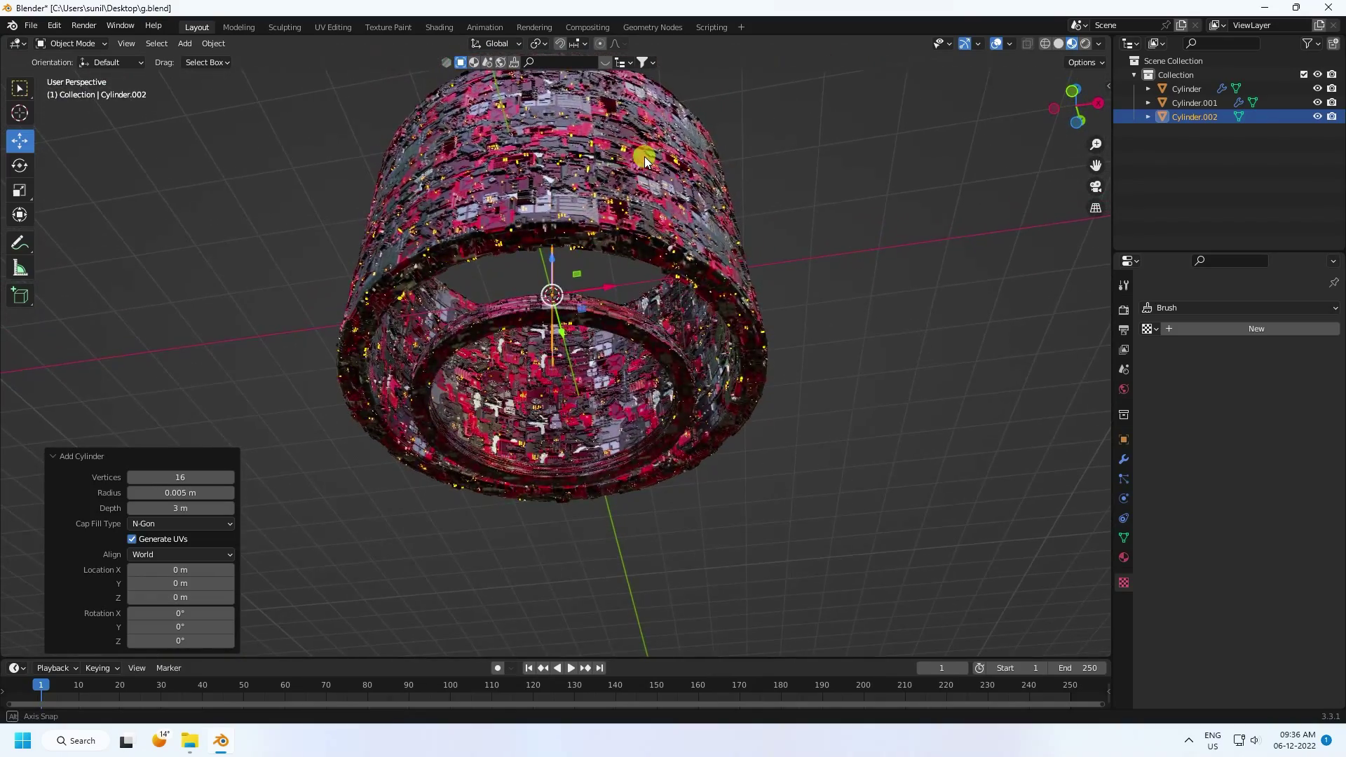
scroll(617, 281, up, 3)
middle_drag(617, 280, 561, 240)
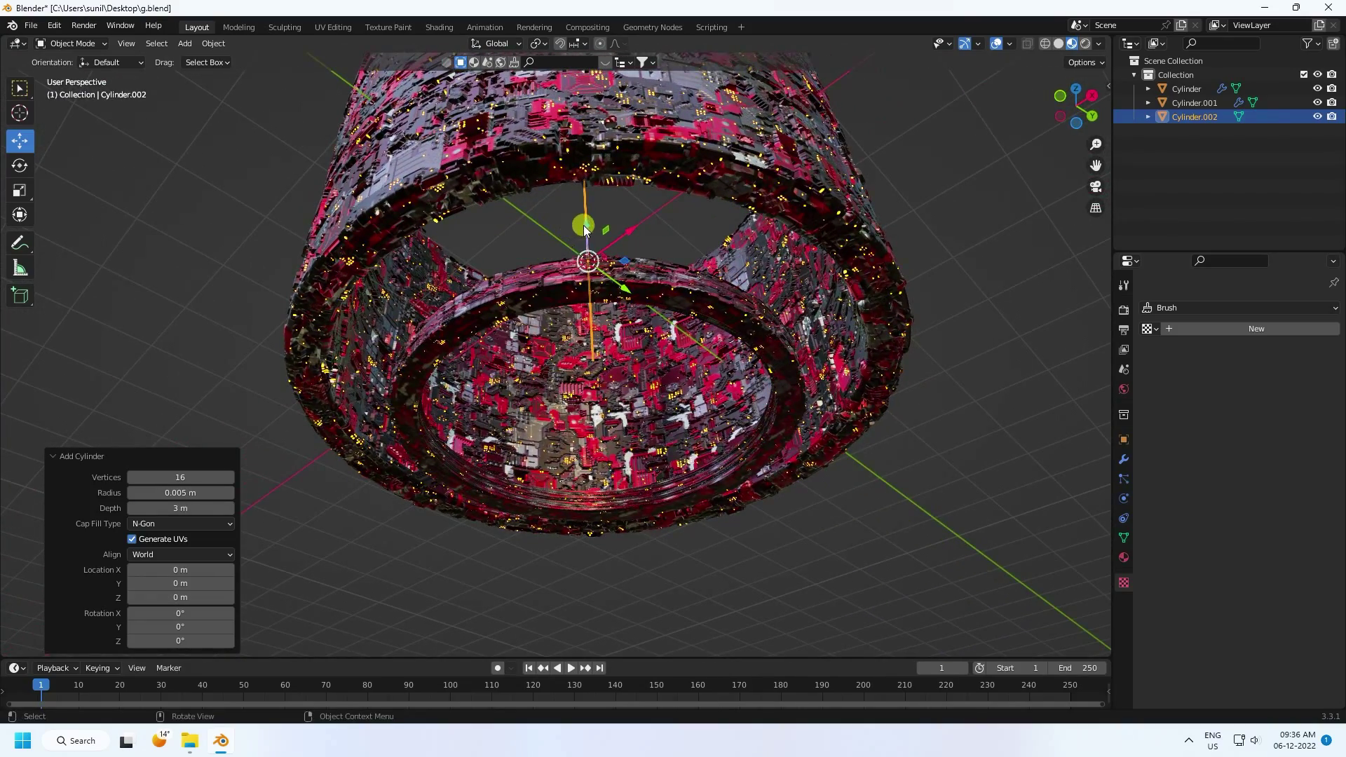
drag(583, 225, 570, 550)
click(775, 520)
middle_drag(775, 521, 536, 415)
click(565, 414)
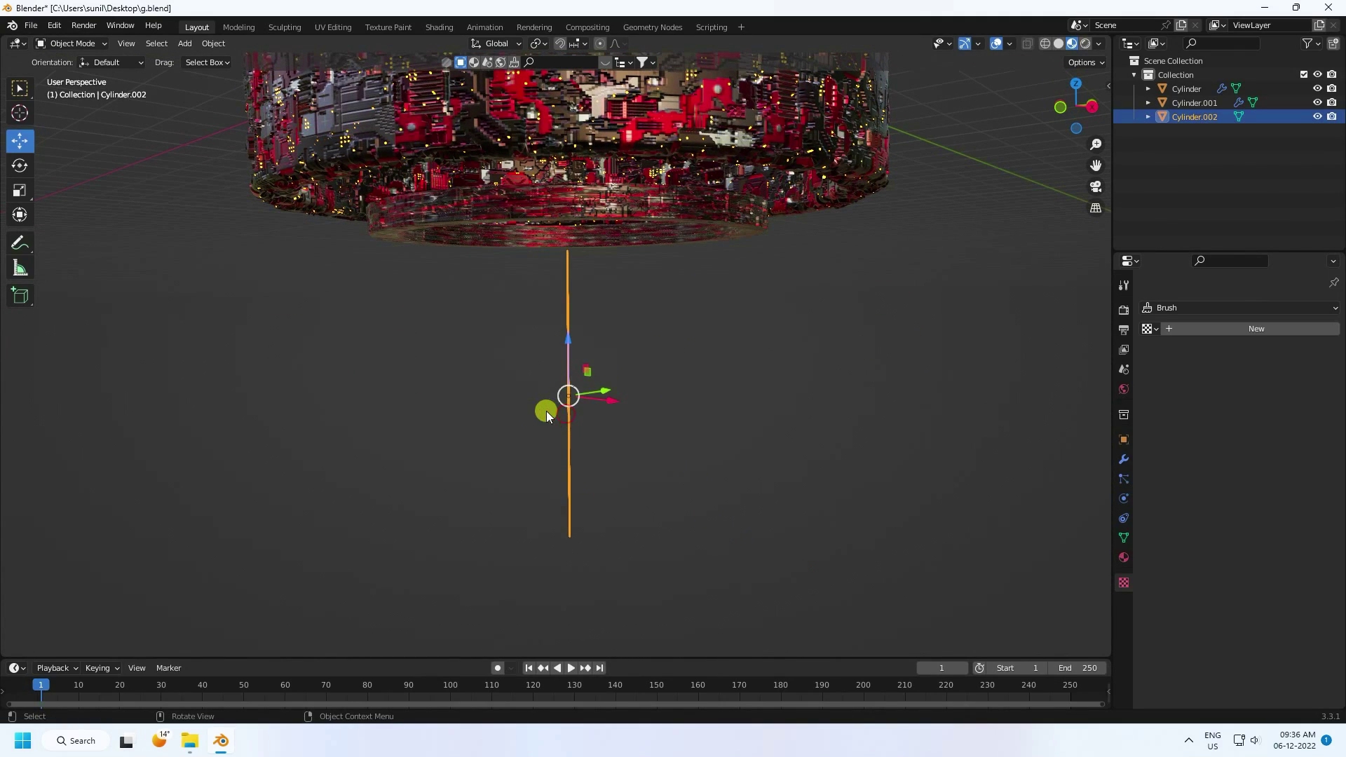
- Add an Array modifier to the thin cylinder
click(1124, 460)
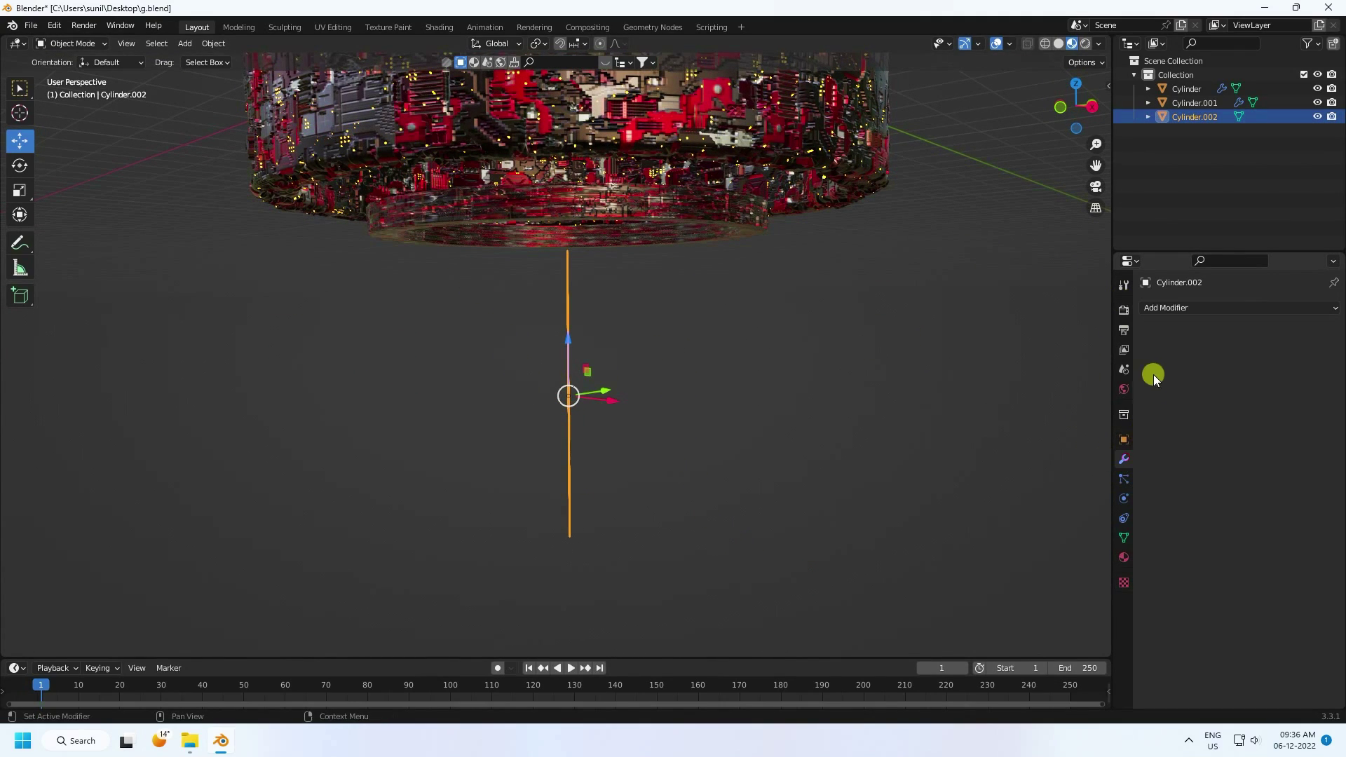
click(1163, 307)
click(1071, 343)
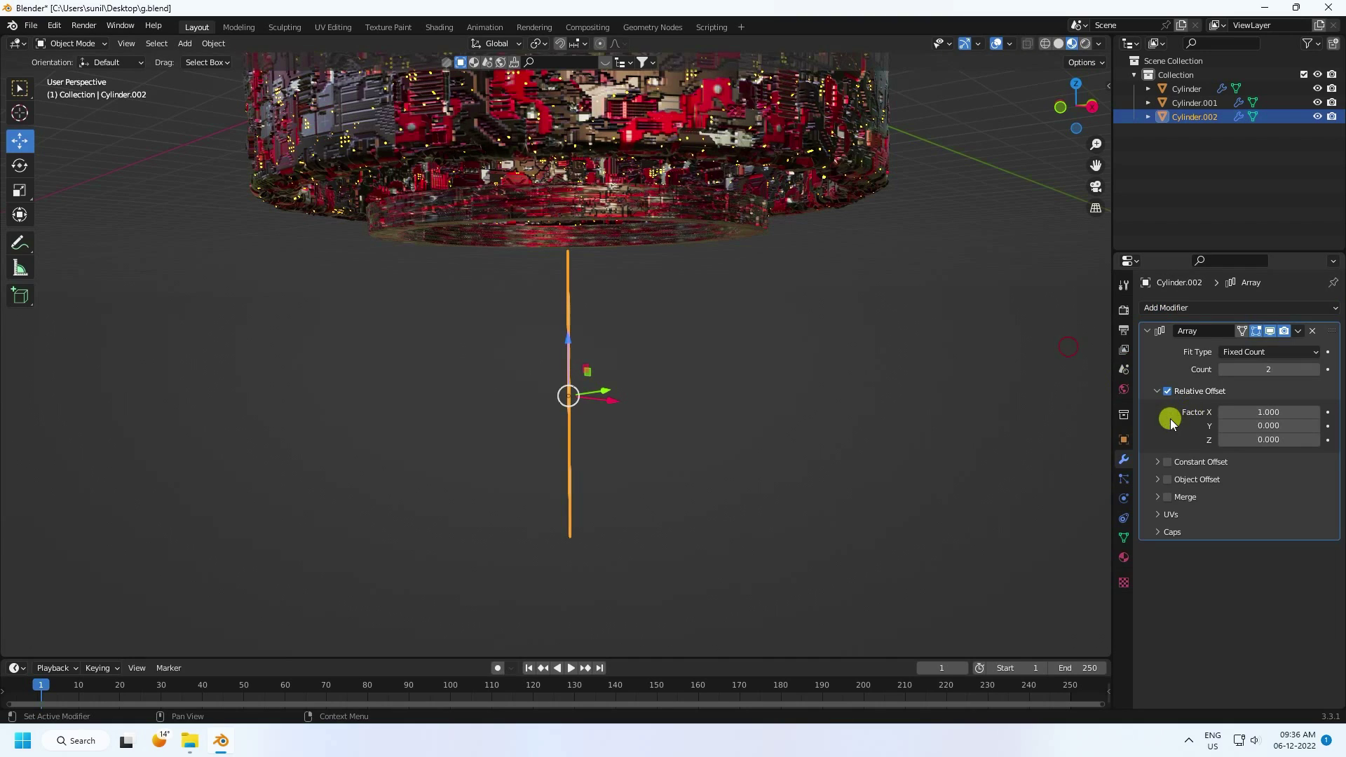
middle_drag(781, 445, 820, 459)
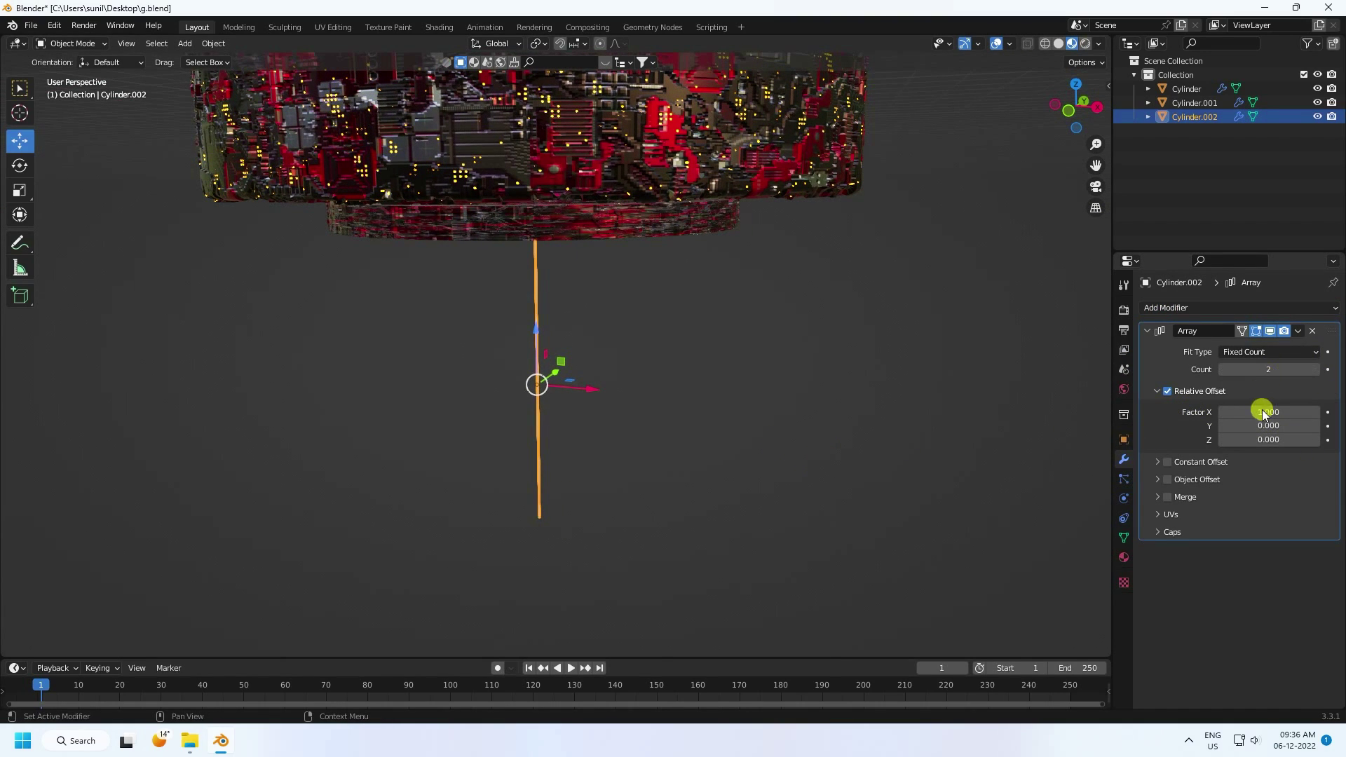
- Set the rod array to a count of 50 with relative X factor 3.9, and move it about -1.11 m along X beneath the ring
drag(1262, 412, 929, 420)
middle_drag(929, 421, 488, 414)
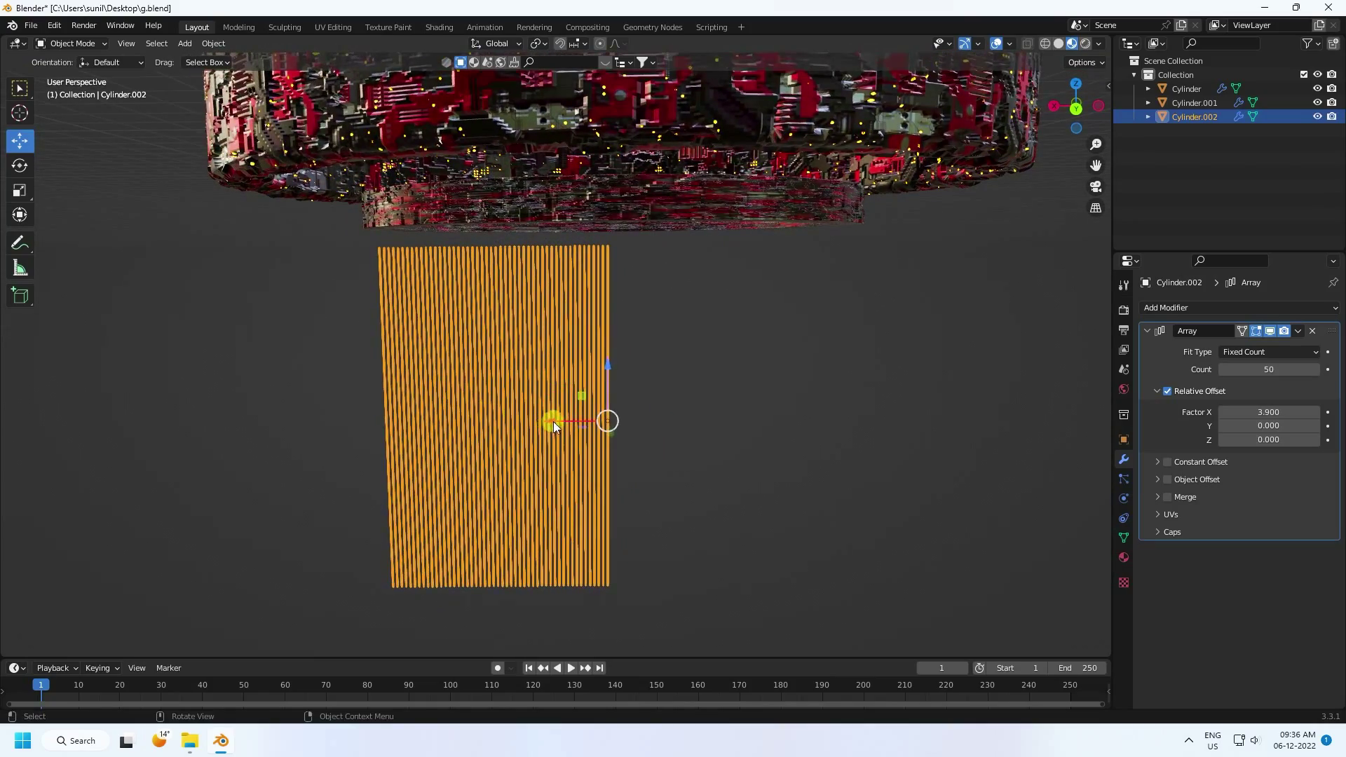
drag(553, 422, 680, 424)
middle_drag(636, 435, 851, 397)
- Duplicate the Array modifier and set the copy's relative offset factors to X 0 and Y 2.9
click(1298, 330)
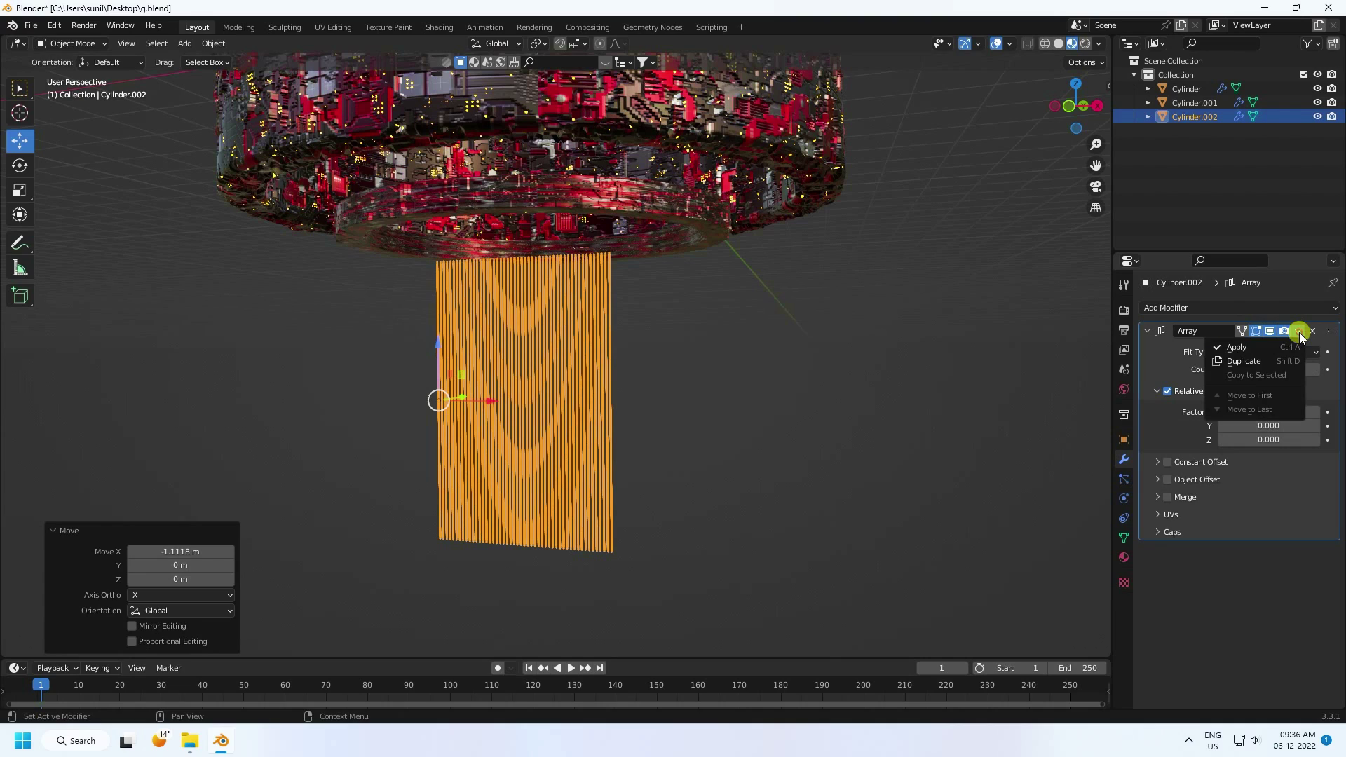
click(1263, 361)
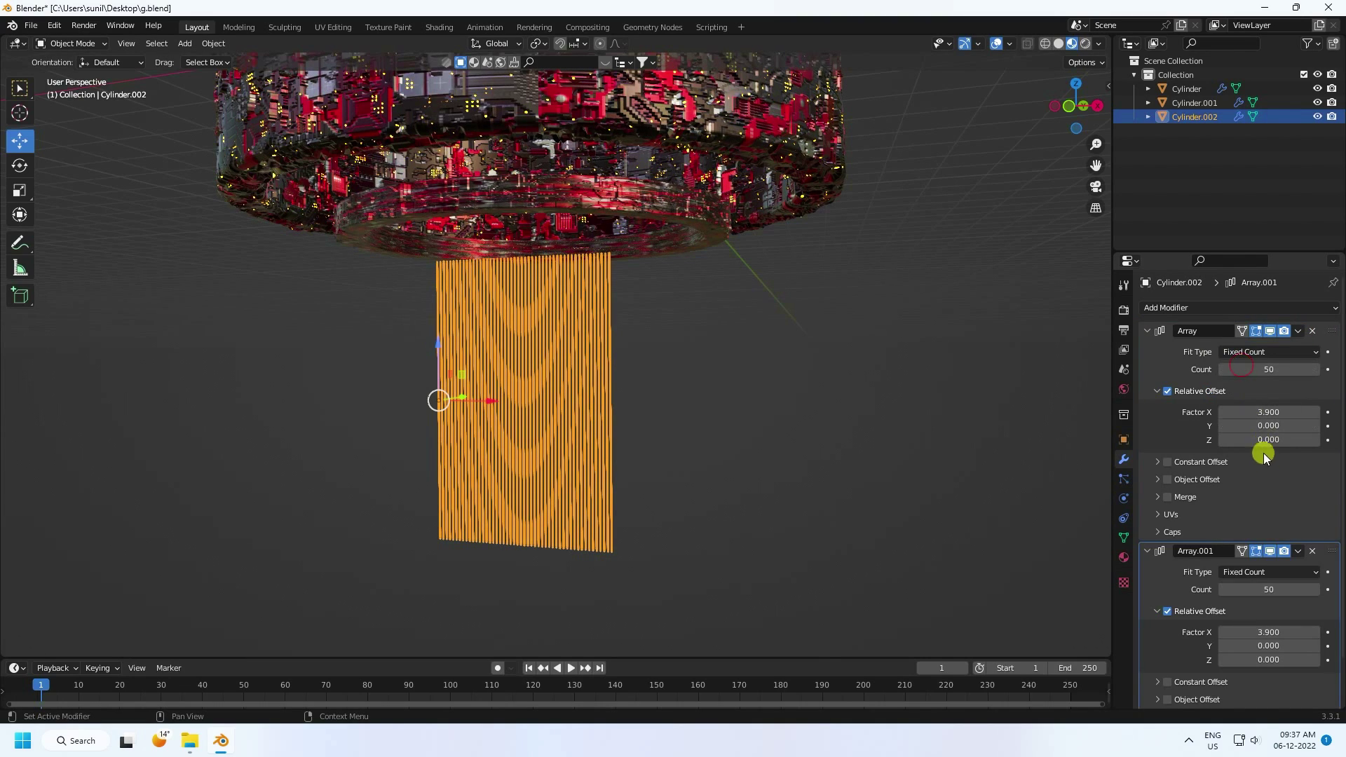
click(1148, 331)
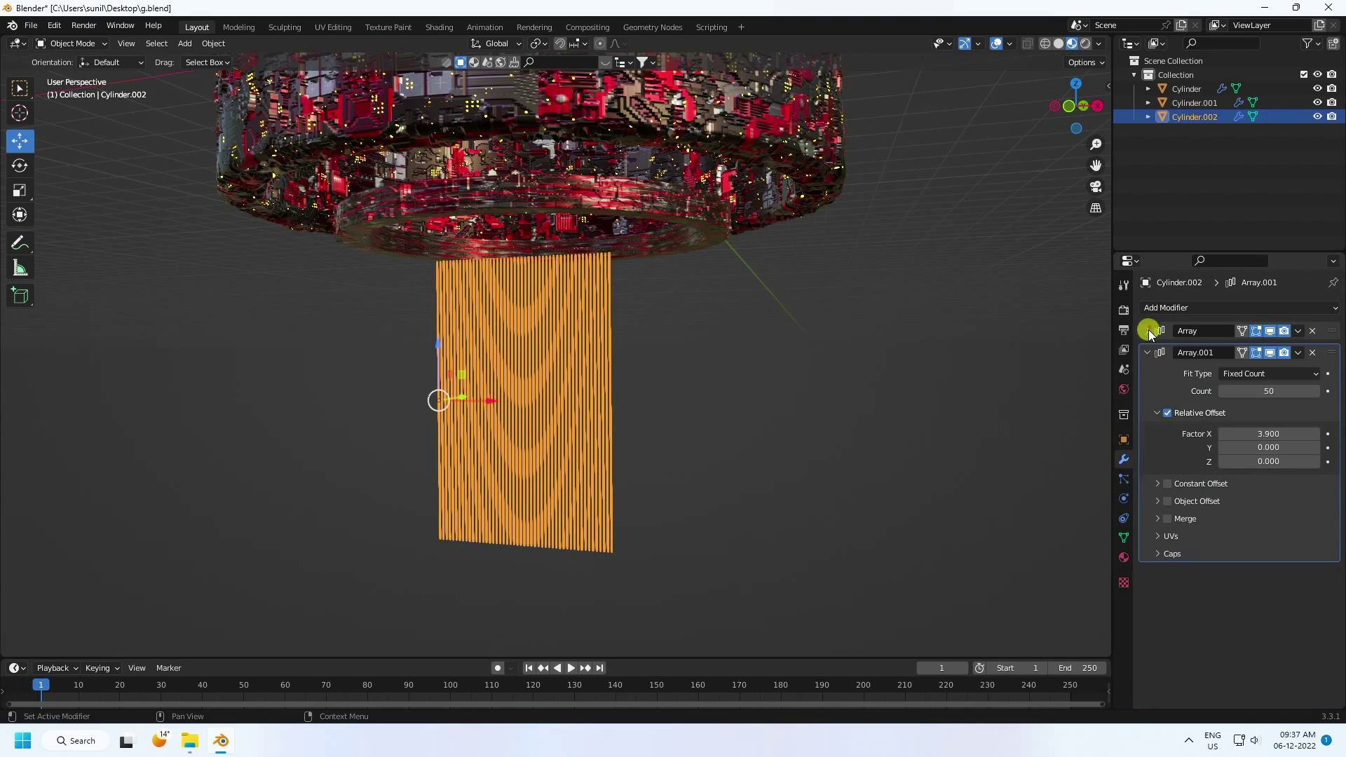
click(1265, 429)
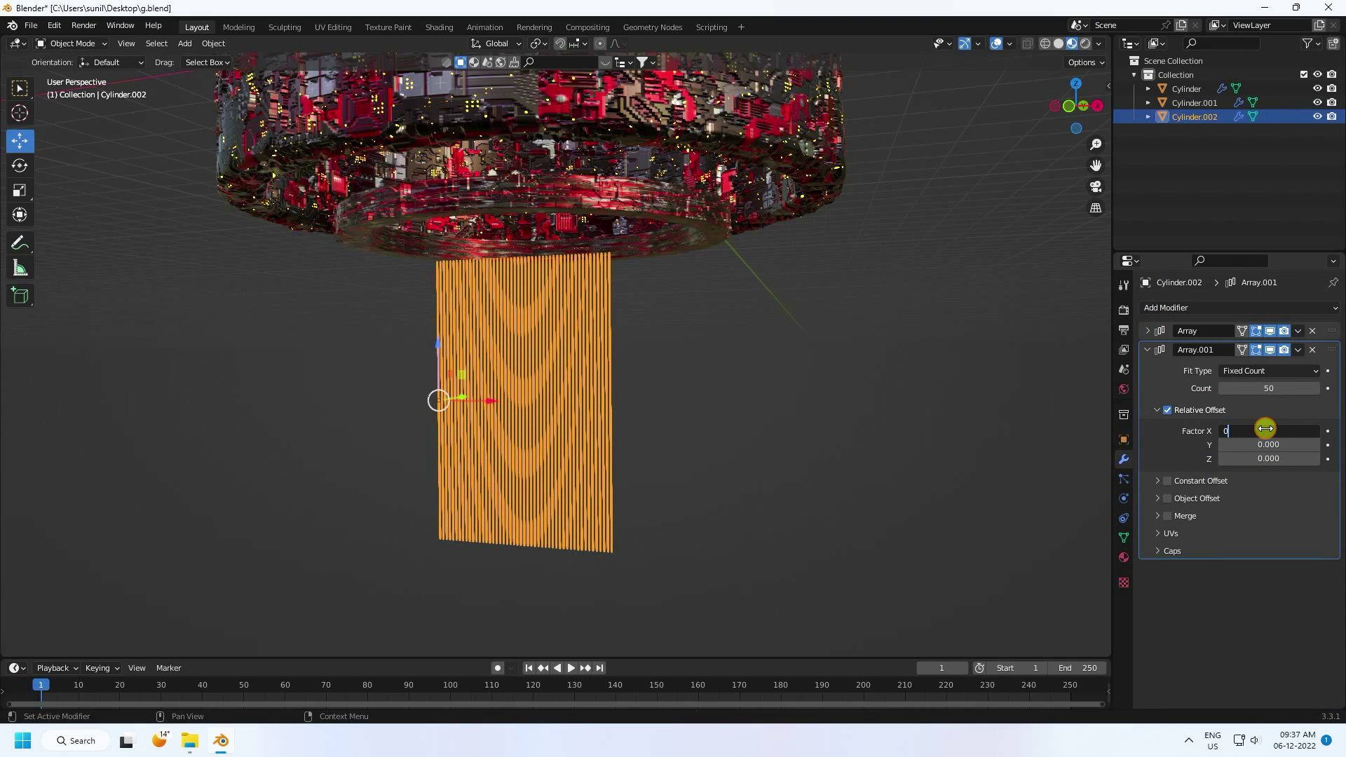
text(0)
key(Return)
drag(1260, 445, 1284, 451)
middle_drag(721, 421, 616, 411)
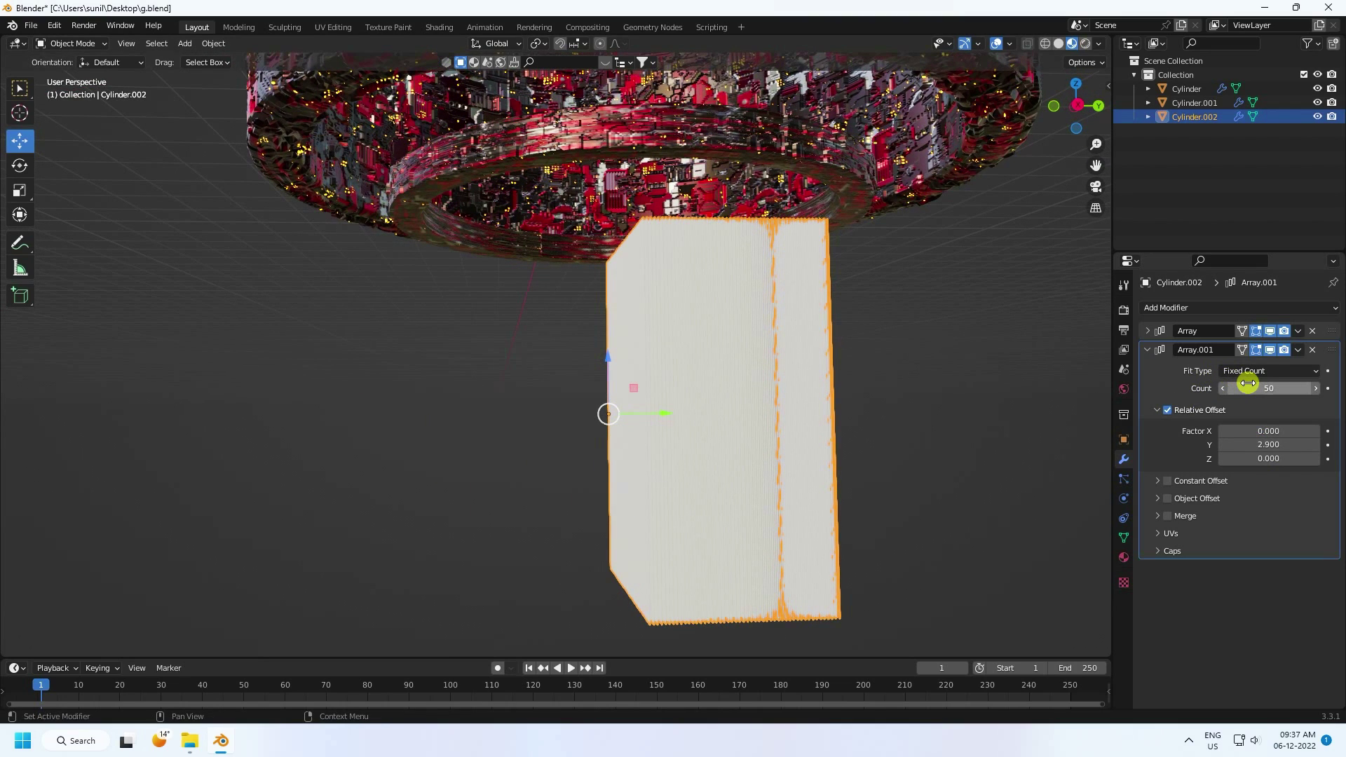
- Set the second array's count to 20 and its Y factor to 10, and move the rod block along negative Y under the ring
drag(1248, 382, 1220, 388)
mouse_move(1255, 445)
mouse_down()
mouse_move(1281, 446)
mouse_move(1244, 443)
mouse_up()
drag(648, 413, 534, 393)
- Deselect everything and switch the viewport to solid shading
key(alt+a)
middle_drag(643, 381, 781, 406)
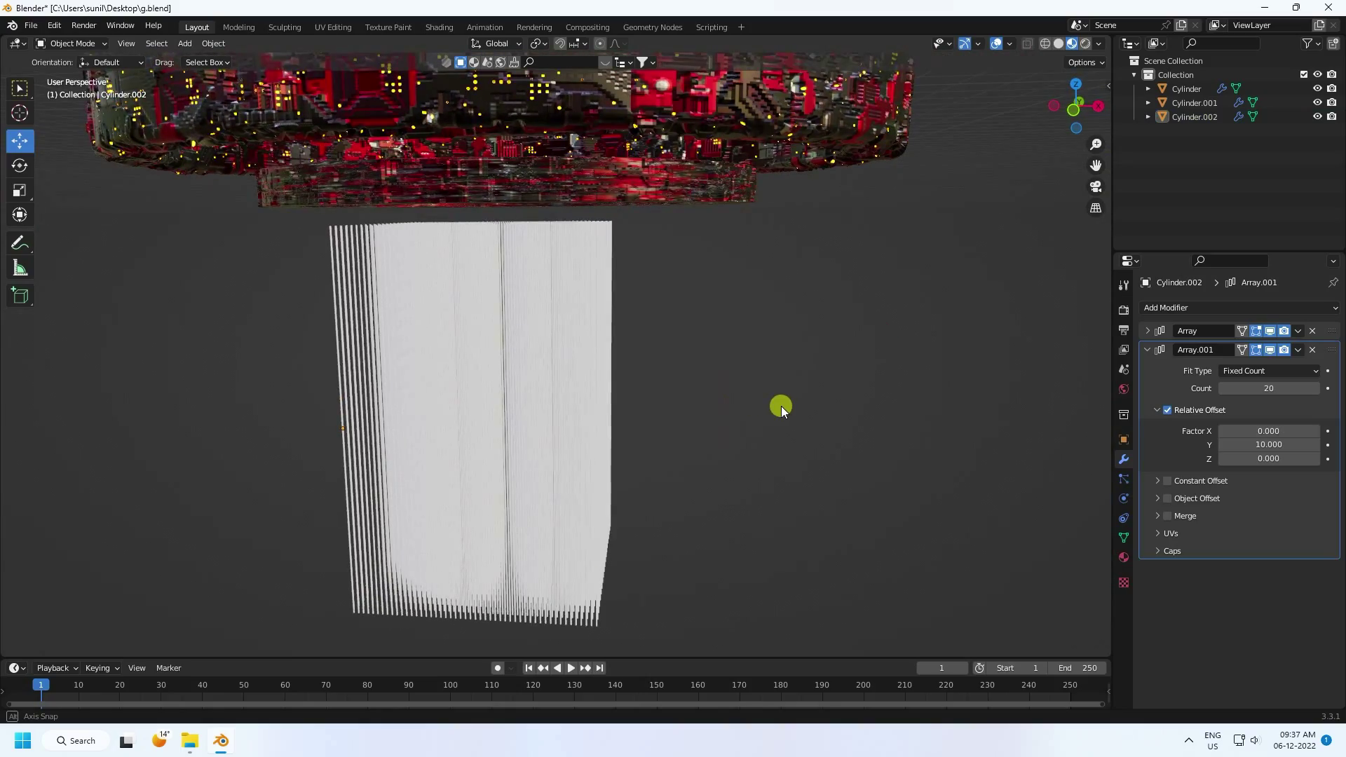
click(1059, 44)
middle_drag(518, 321, 566, 234)
scroll(607, 276, down, 4)
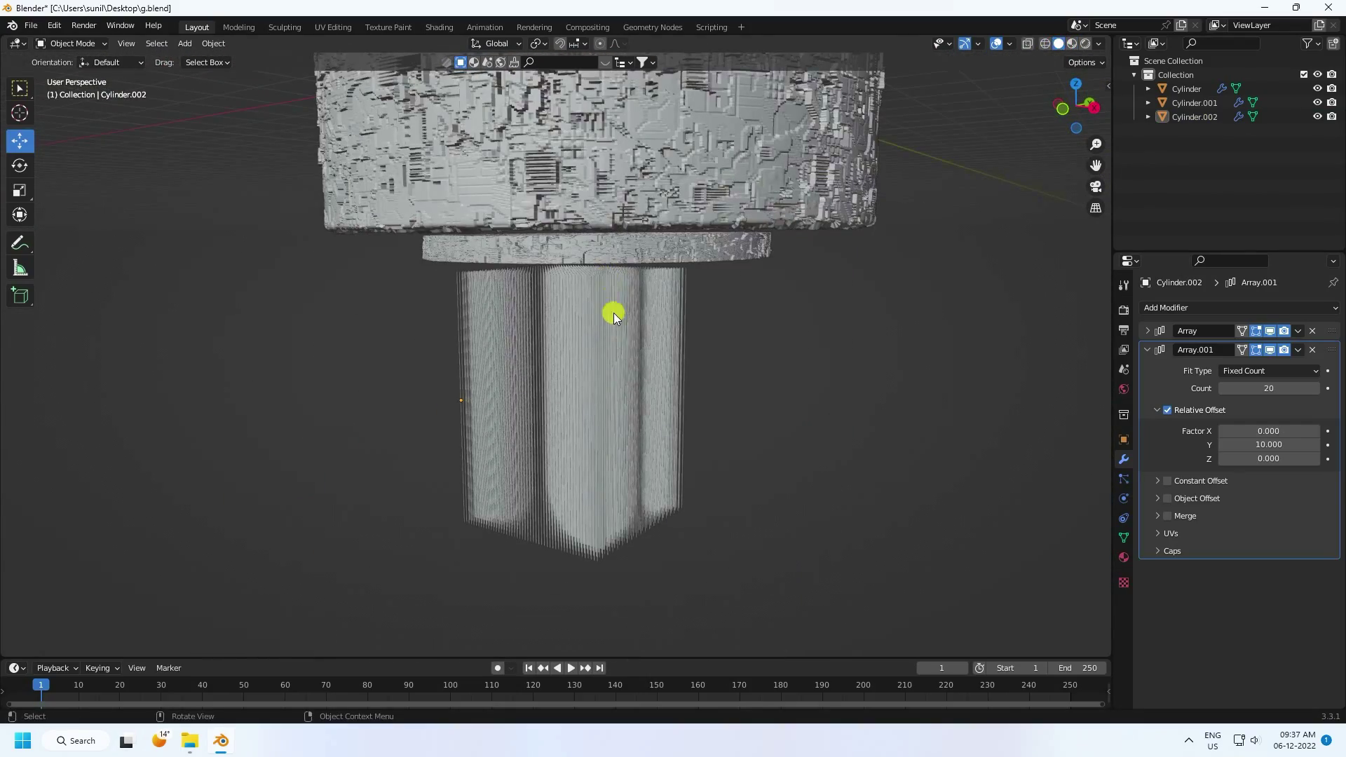
- Create a new collection, Collection 2, and move the rod array object Cylinder.002 into it
click(599, 368)
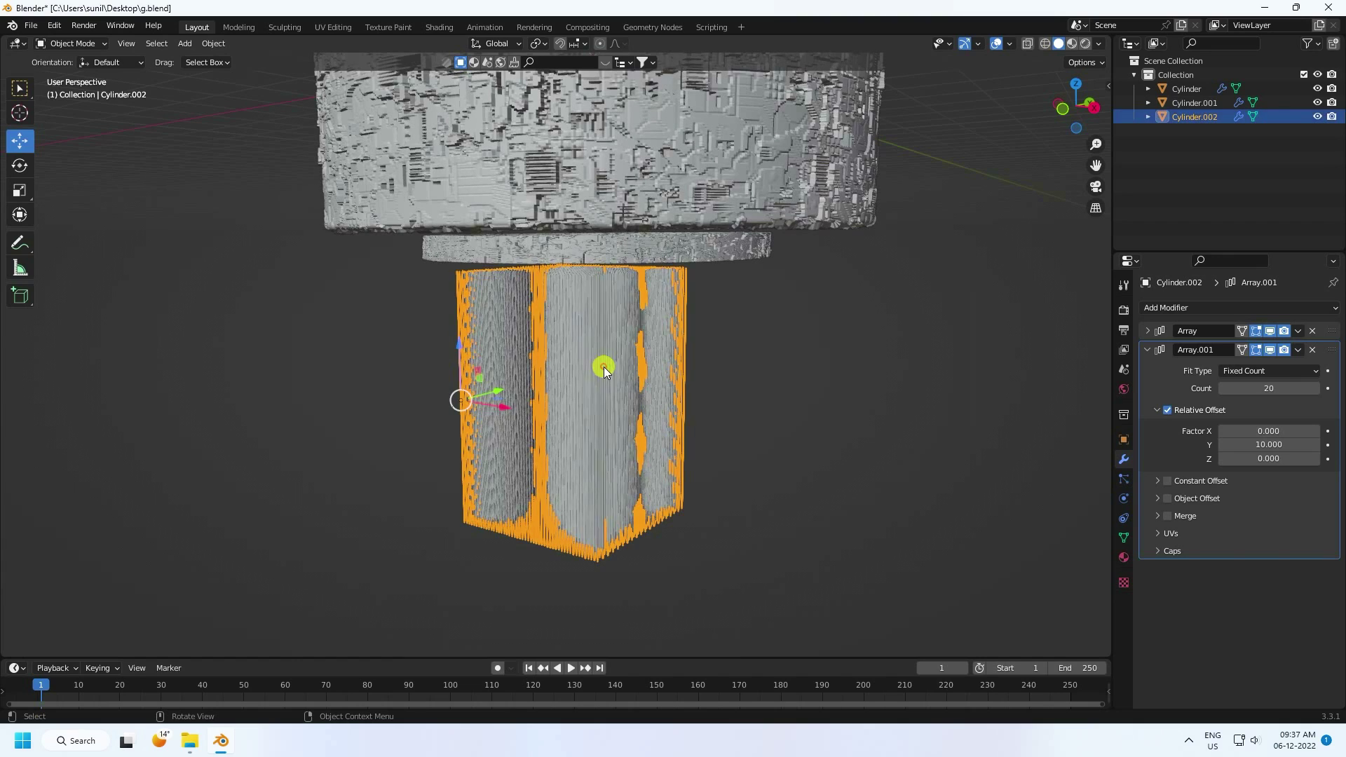
right_click(1179, 118)
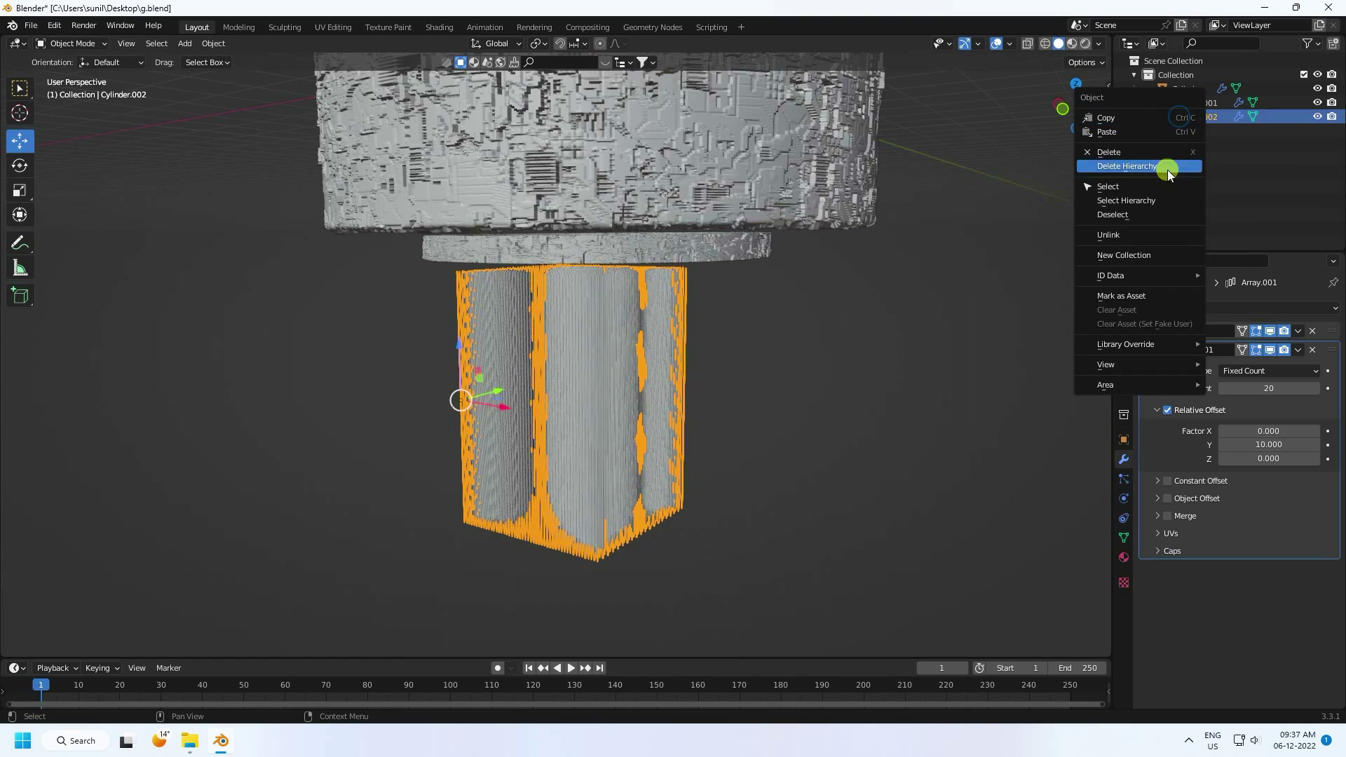
click(1121, 255)
drag(1188, 116, 1187, 136)
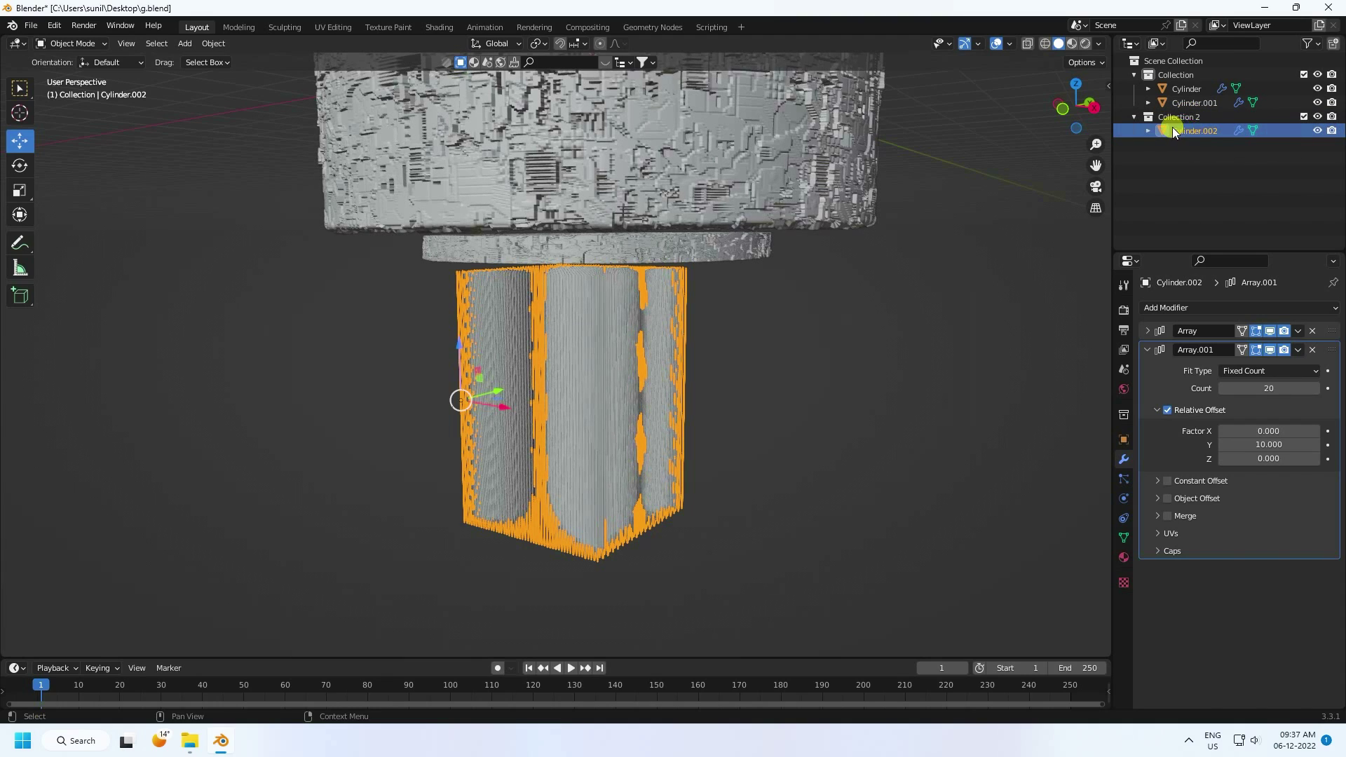
- Apply both Array modifiers on the rod object
click(1299, 351)
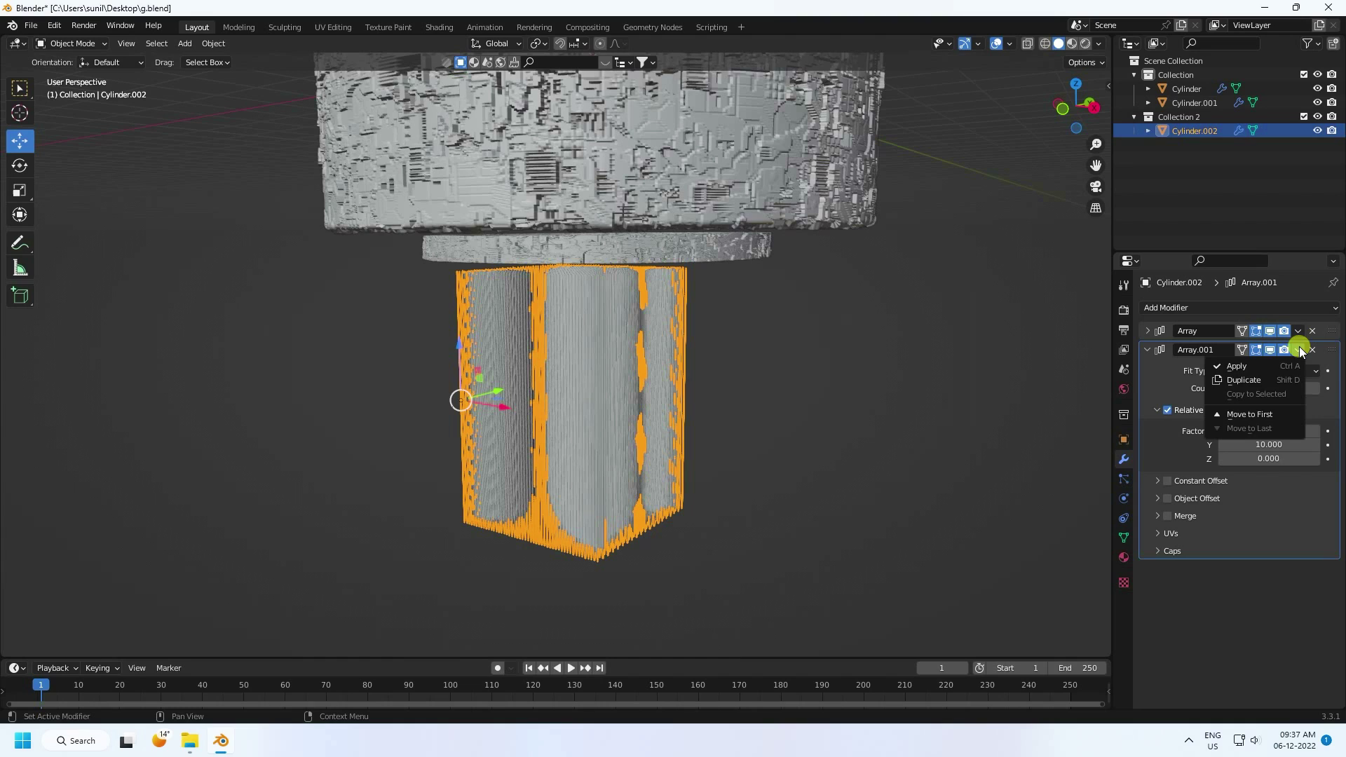
click(1236, 366)
click(1298, 330)
click(1254, 347)
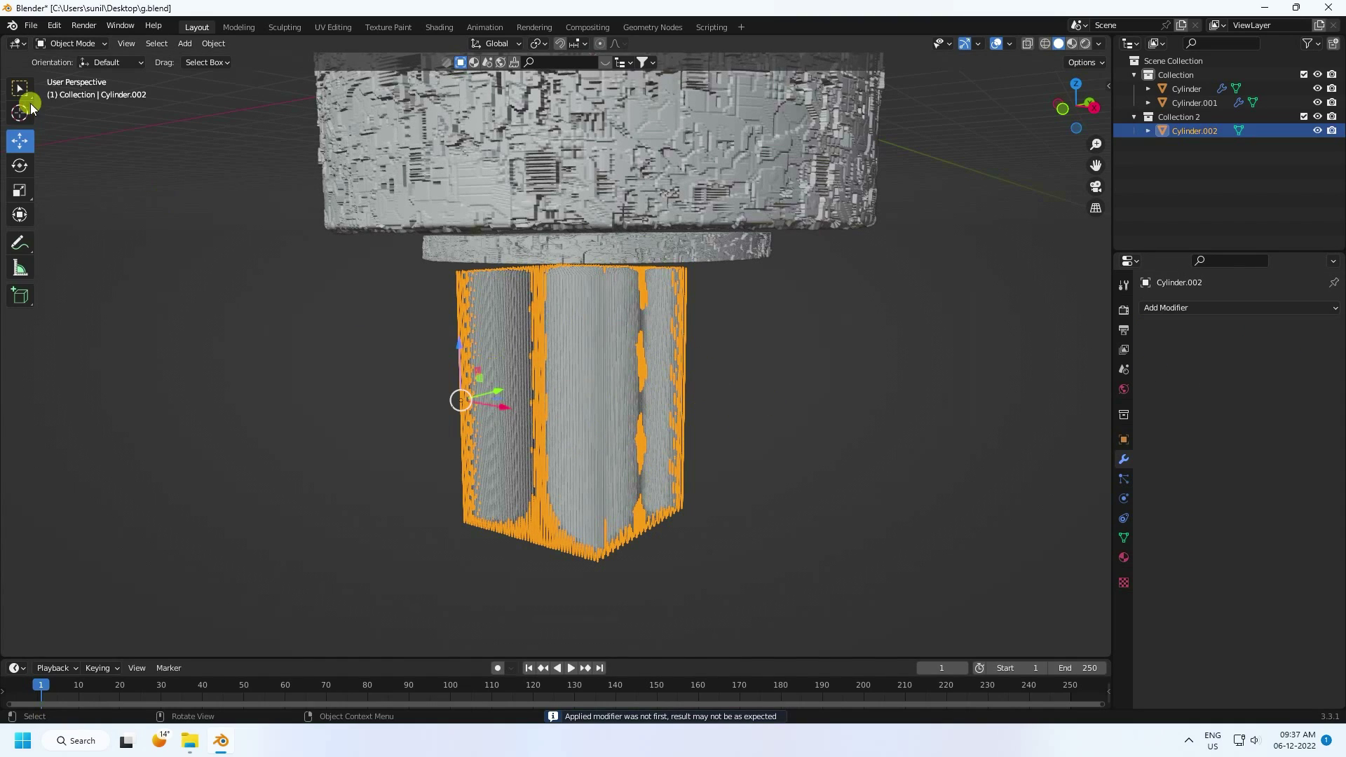
- In Edit Mode, select all of the rod mesh and separate it by loose parts into individual rods
click(67, 44)
click(67, 75)
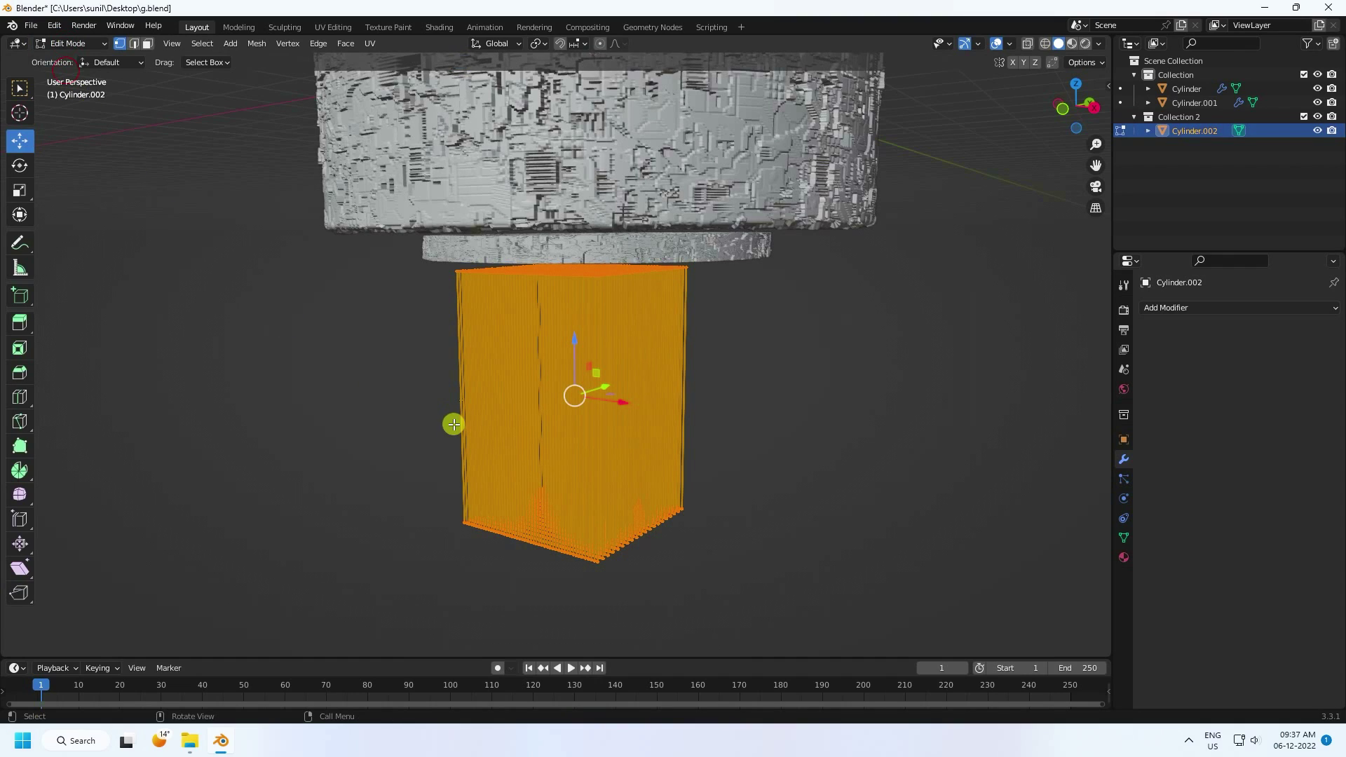
click(537, 425)
key(a)
scroll(550, 407, up, 3)
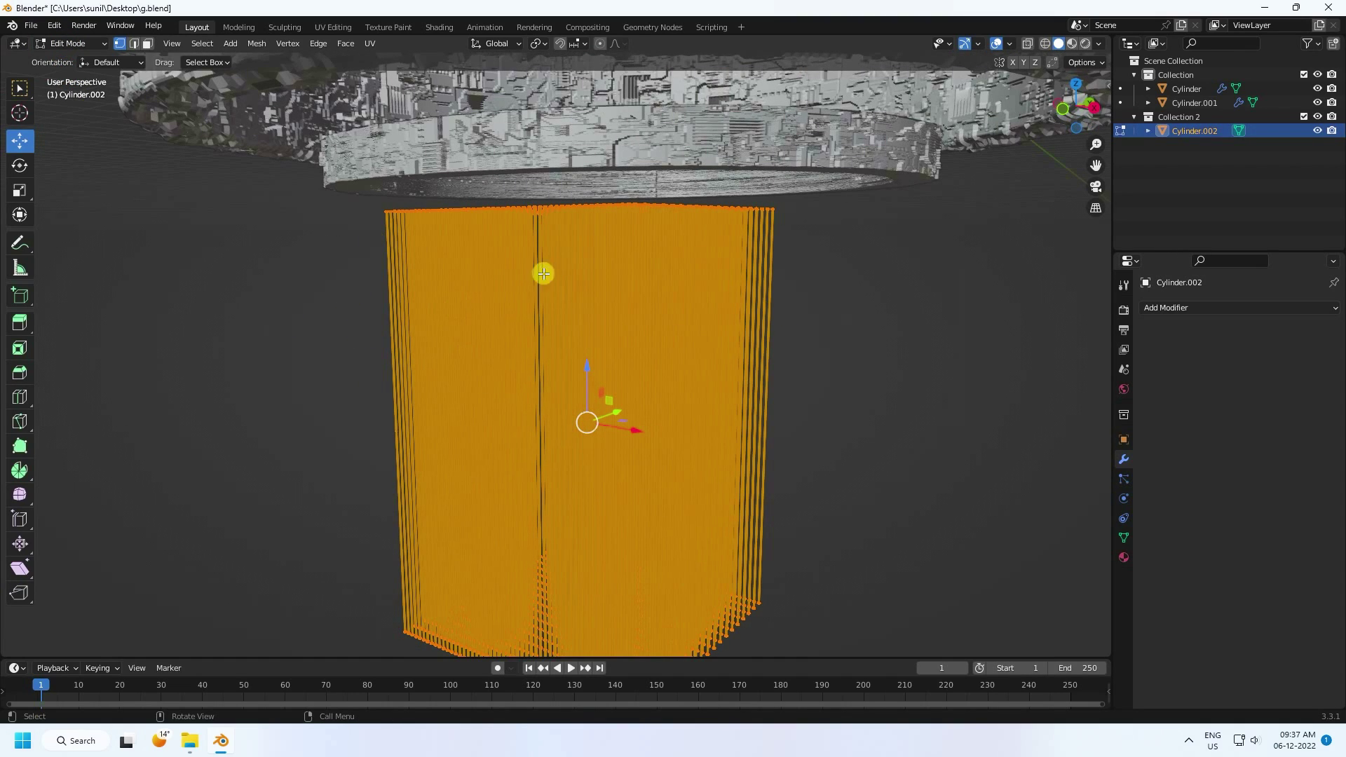
key(p)
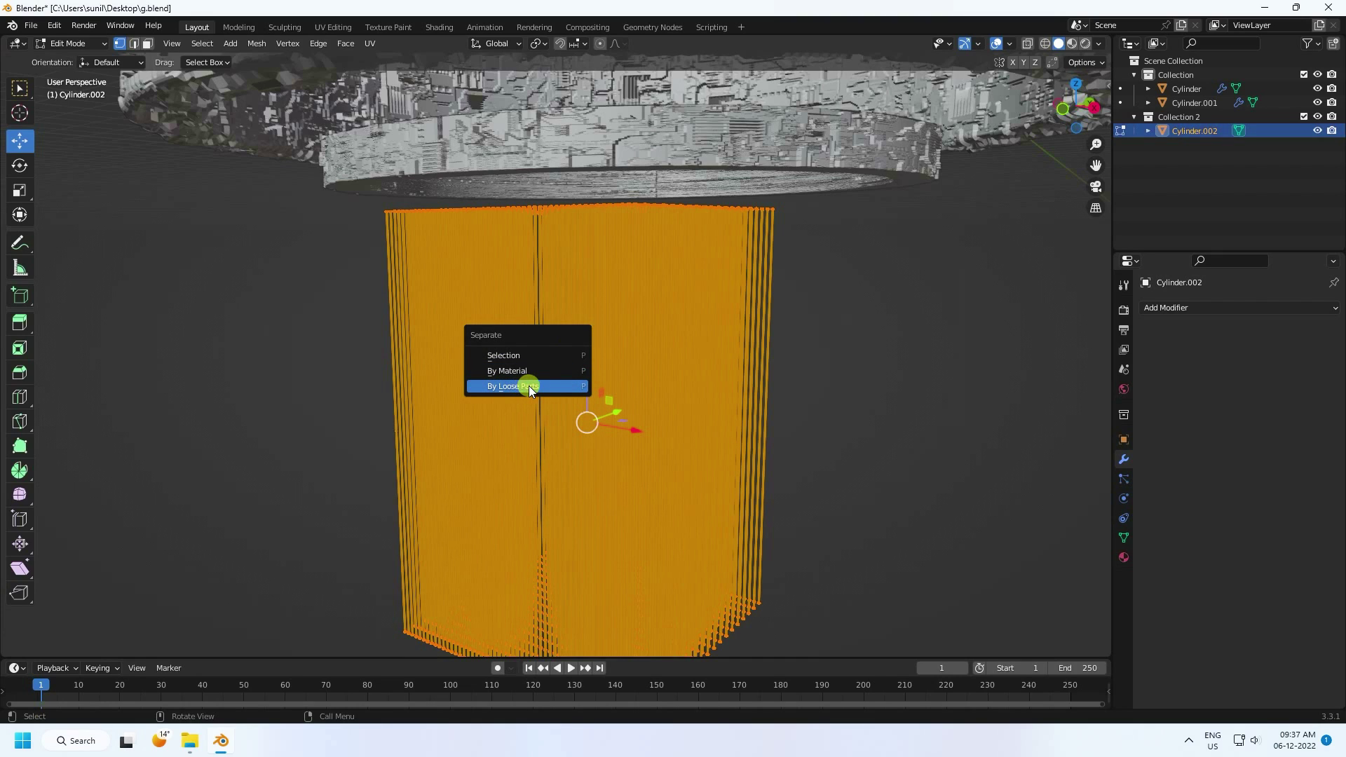
click(531, 386)
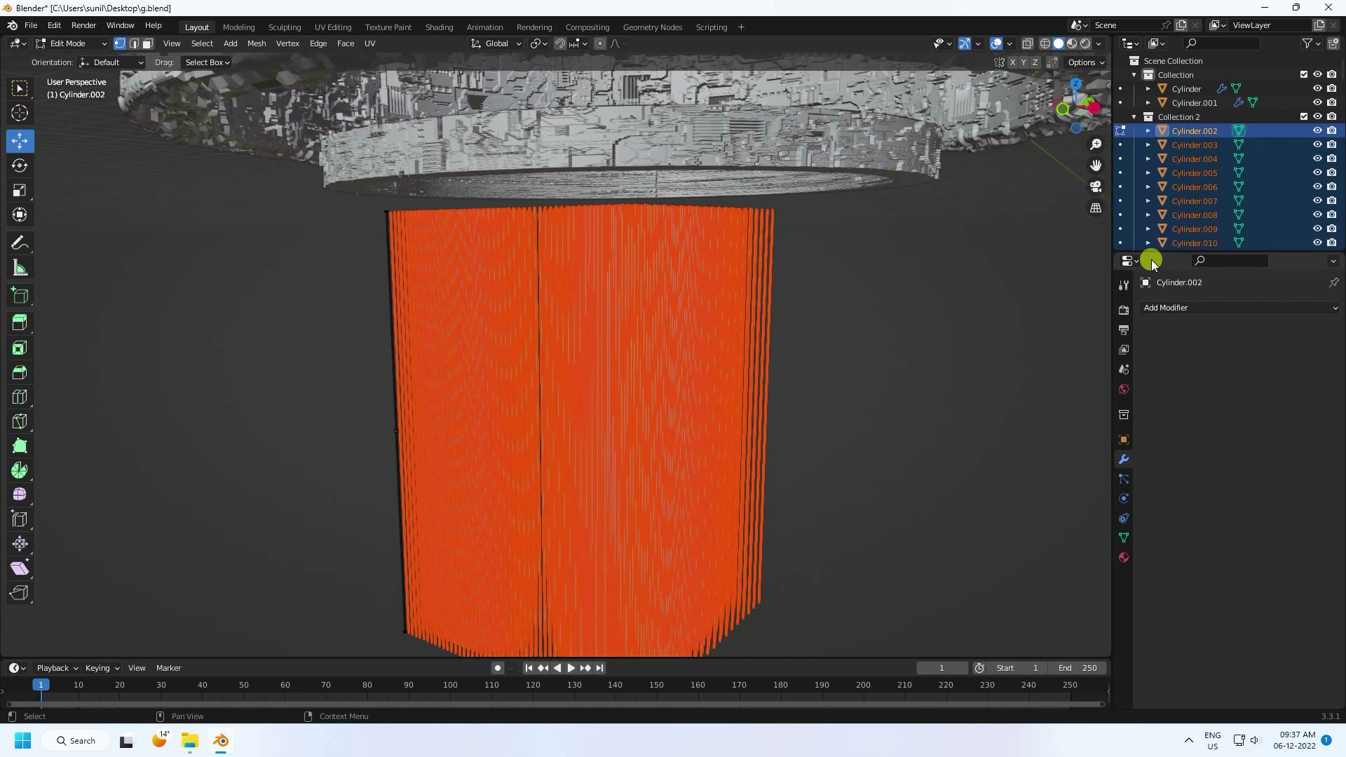
- Enlarge the Outliner and look through the list of separated rod objects
drag(1151, 258, 1156, 516)
scroll(1166, 270, down, 5)
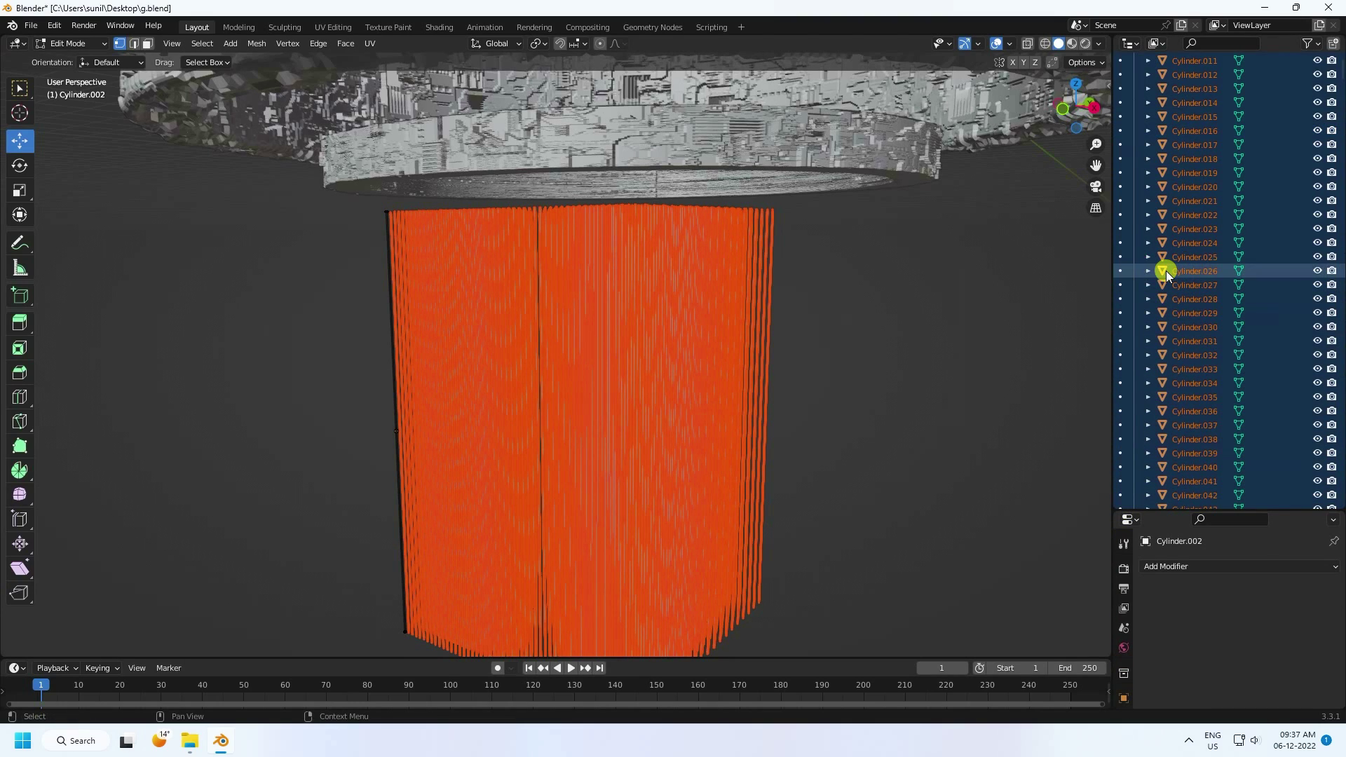
scroll(1166, 270, down, 6)
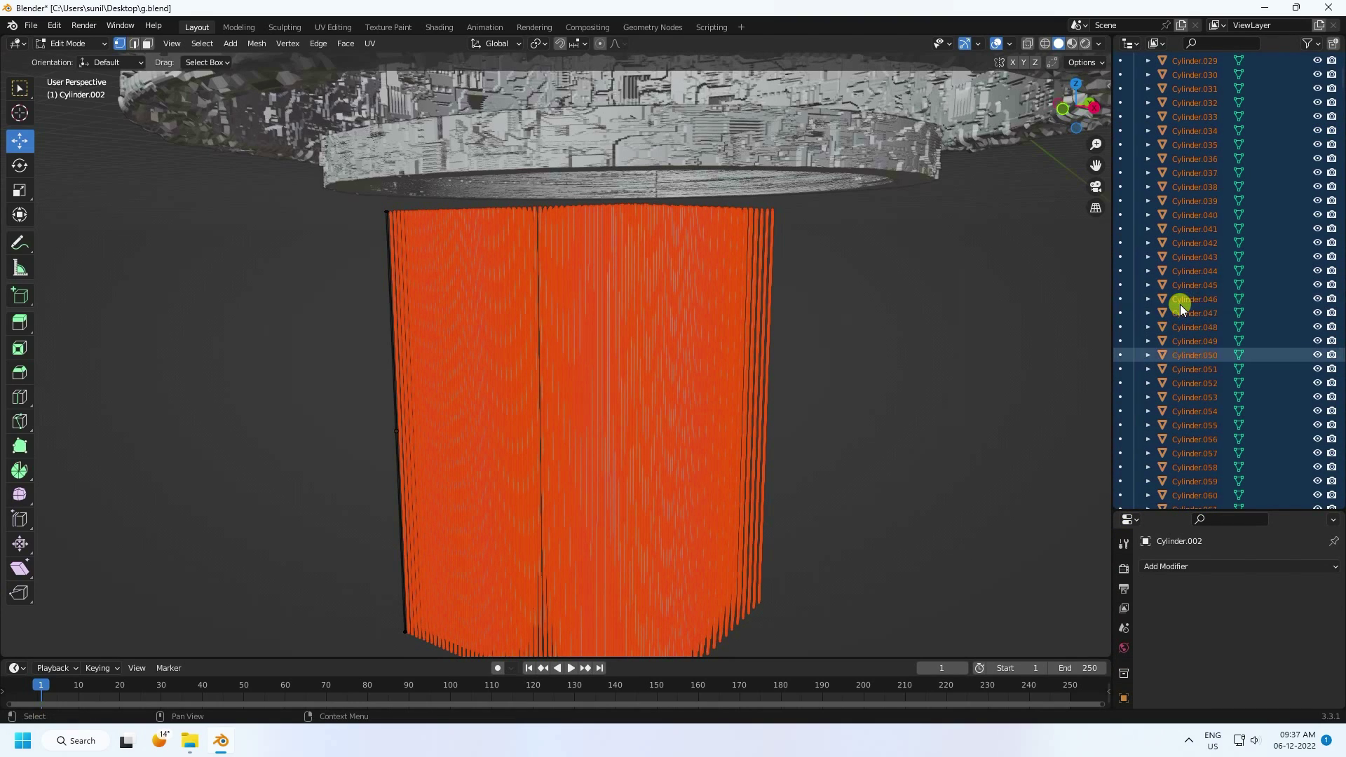
scroll(1180, 306, up, 10)
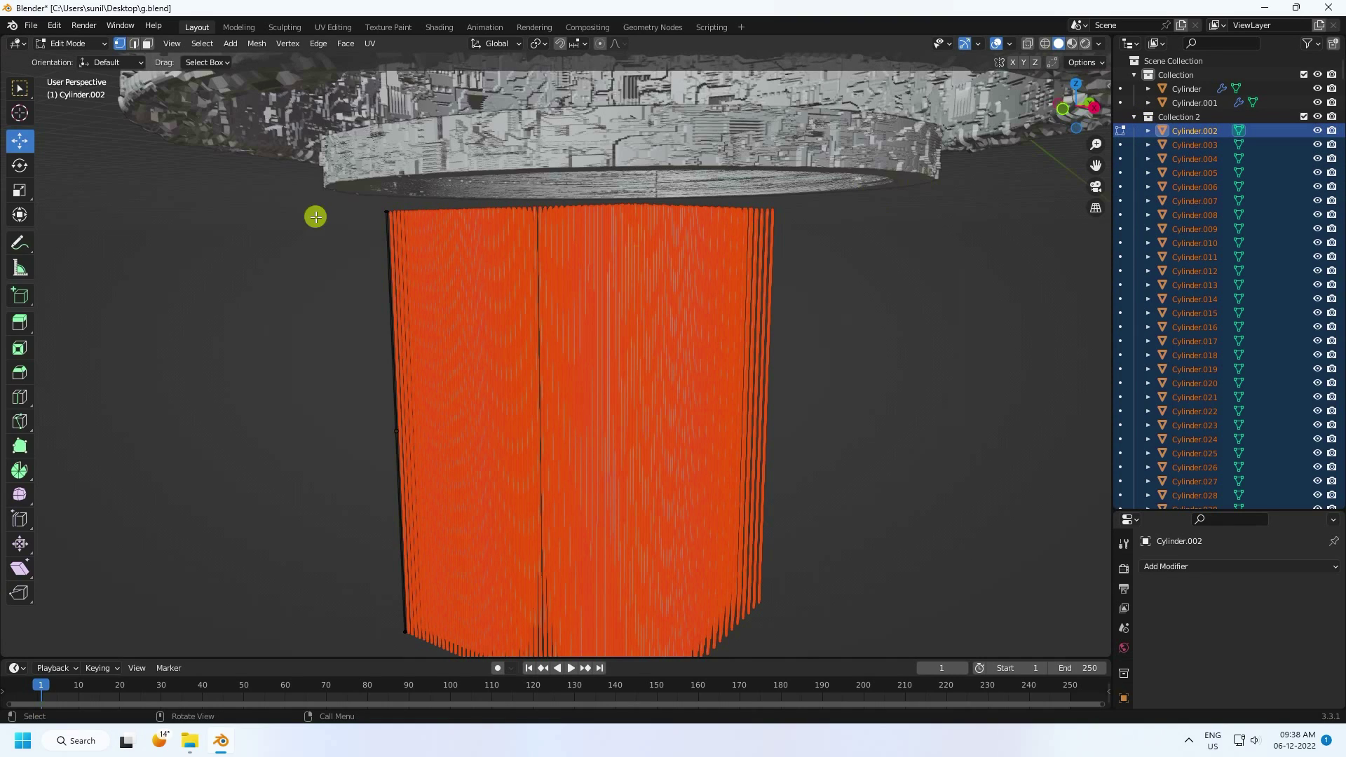
- Return to Object Mode and add an Arrows empty at the world origin
click(318, 43)
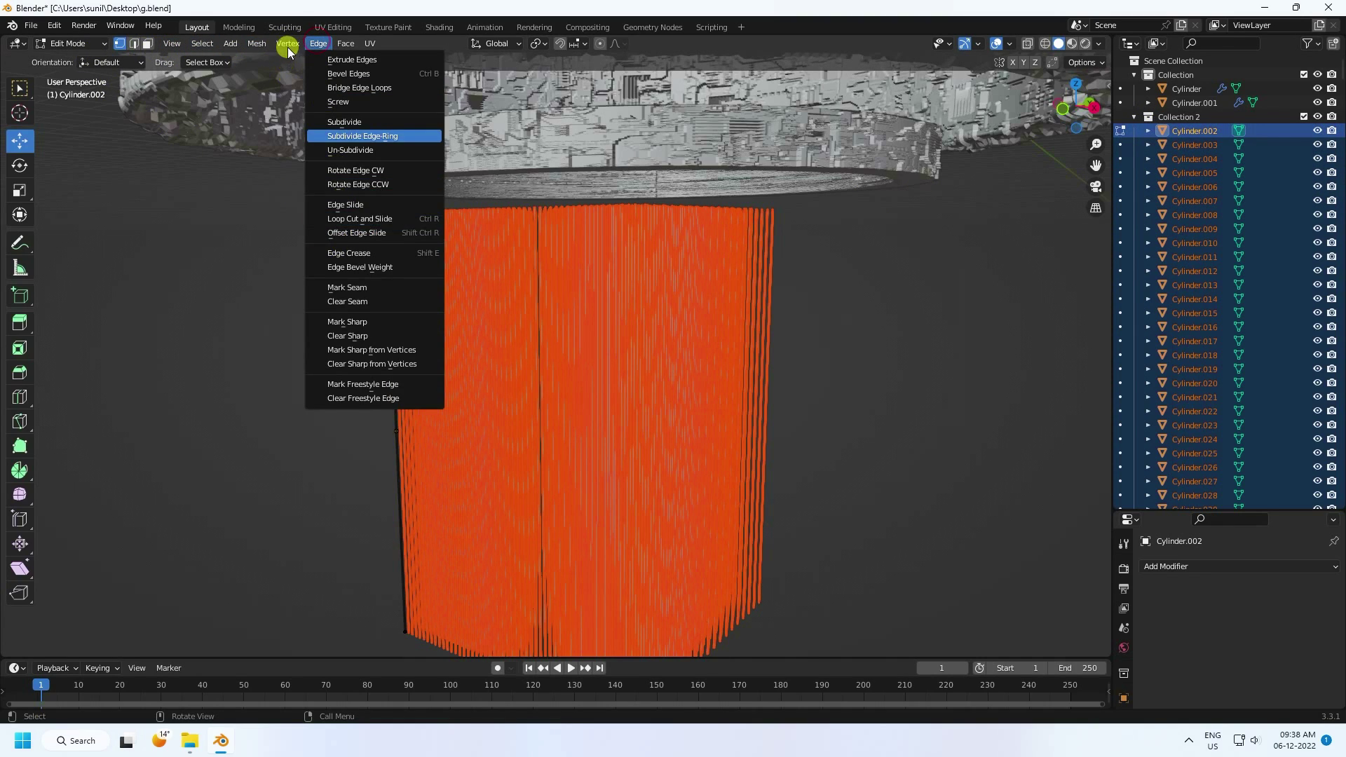
click(69, 45)
click(73, 60)
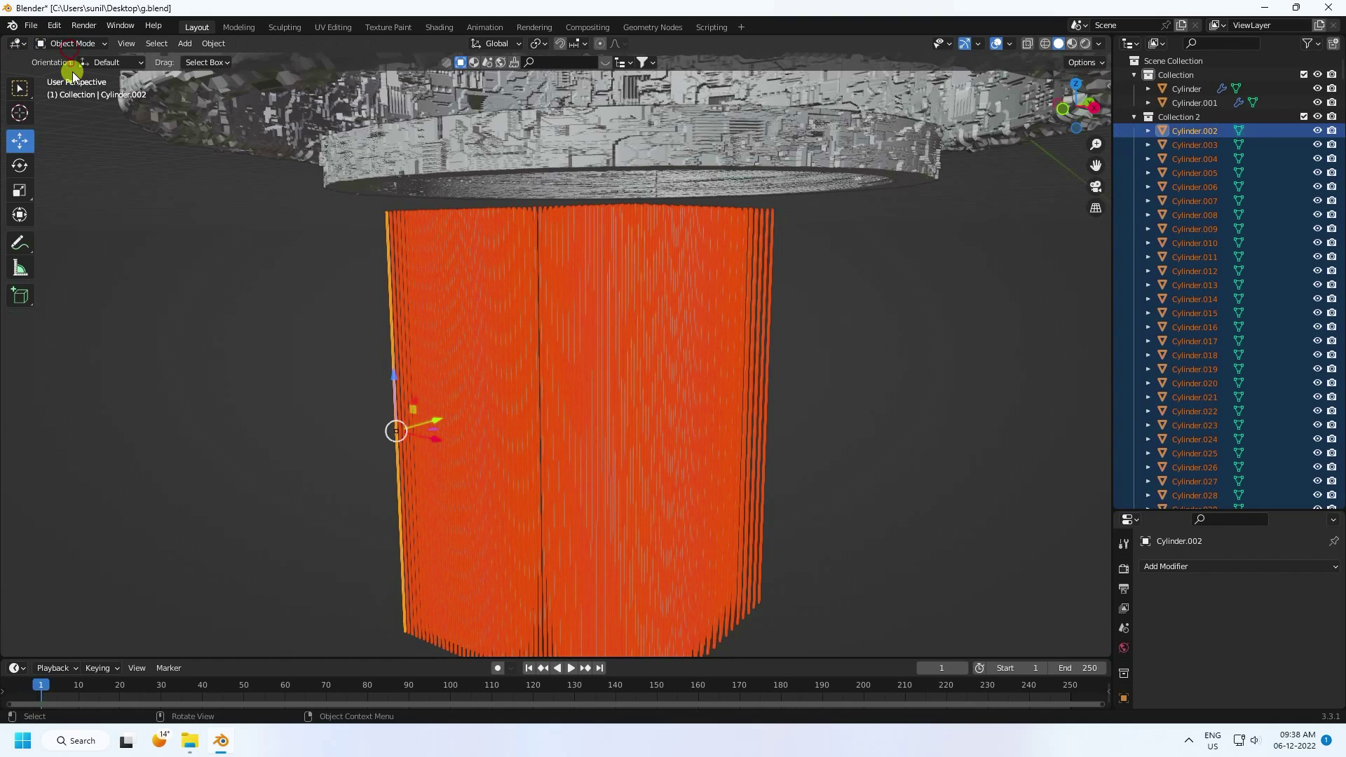
click(190, 44)
mouse_move(210, 202)
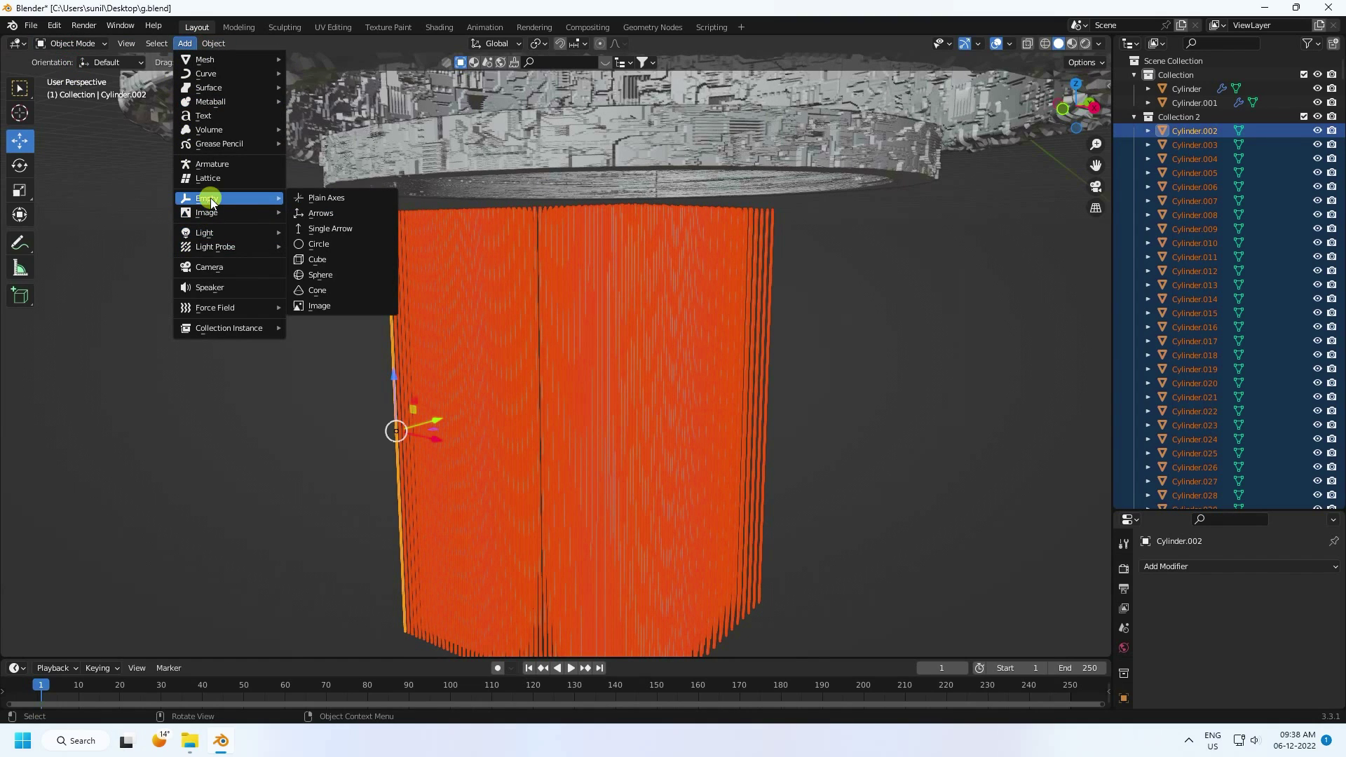
click(321, 213)
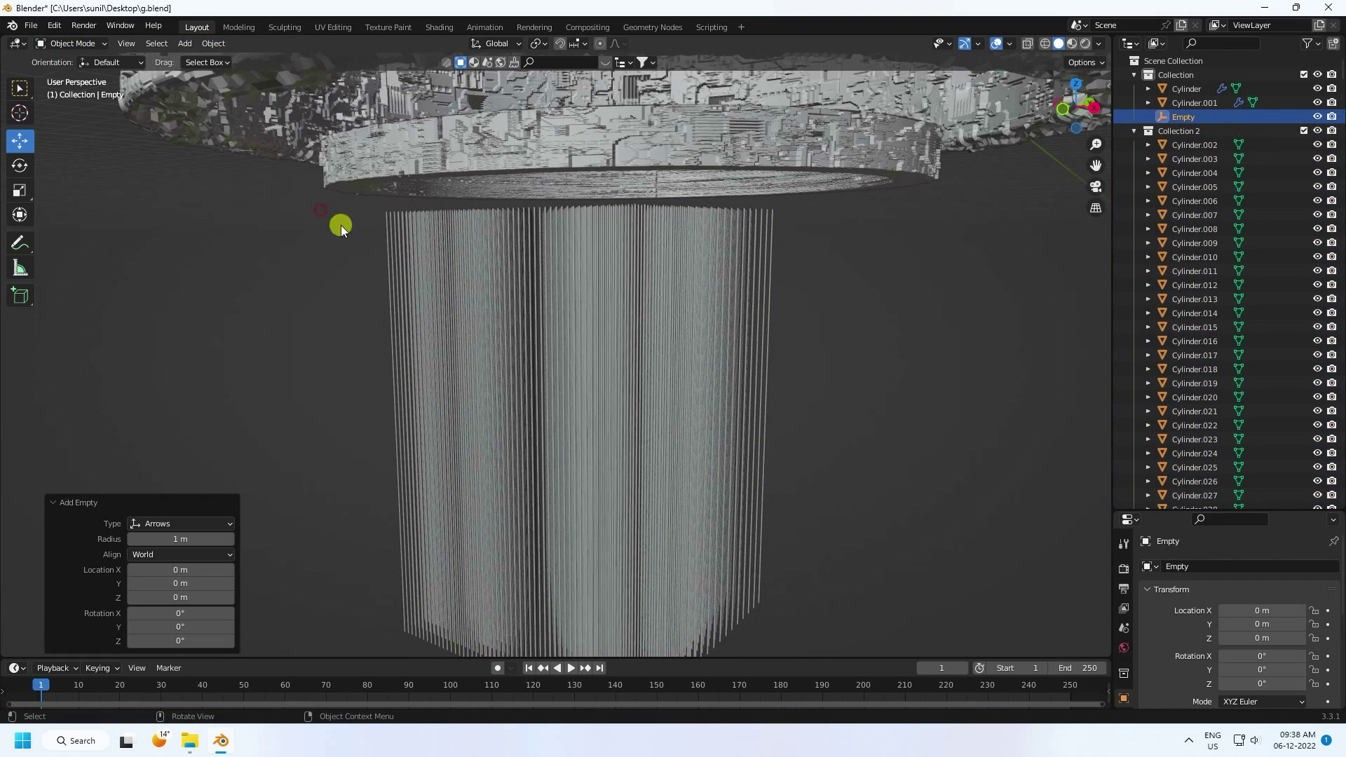
- Move the Empty into Collection 2 alongside the separated rods
click(1190, 145)
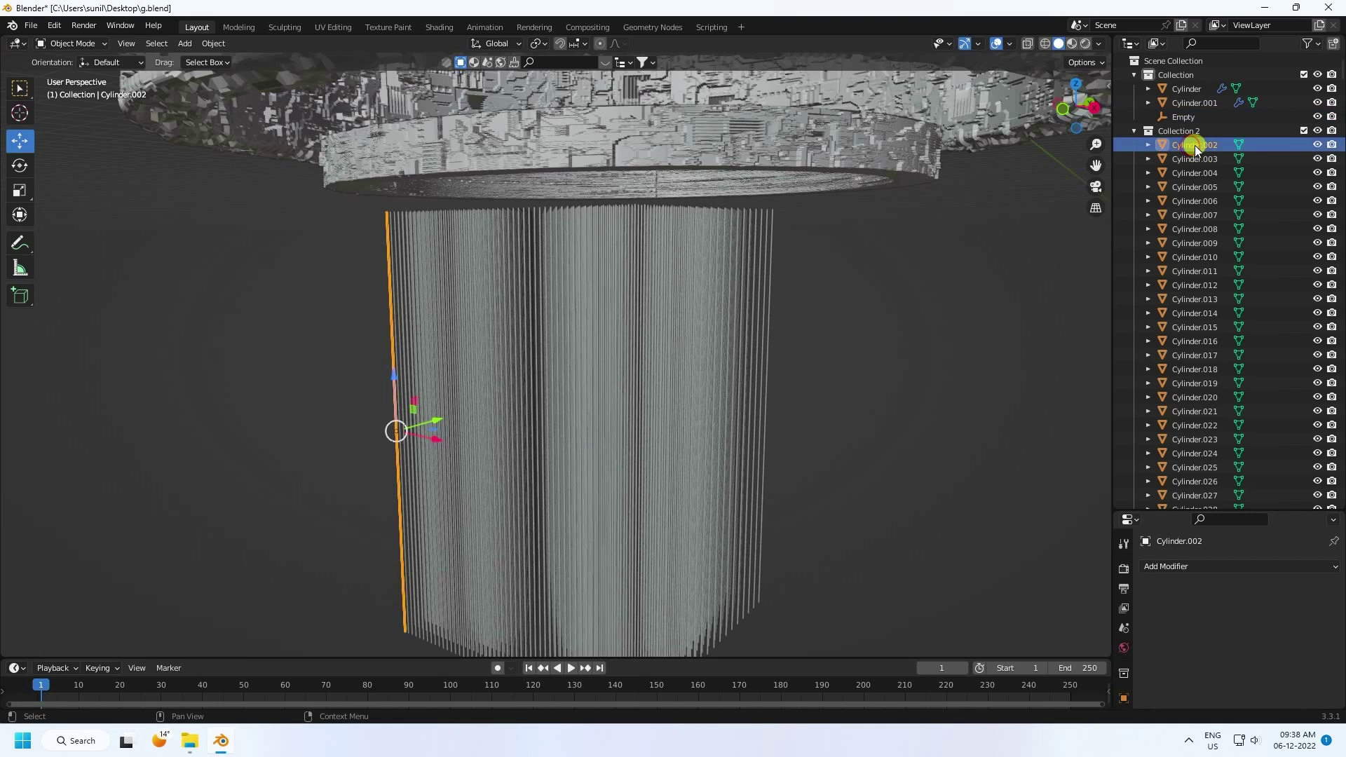
drag(1340, 66, 1339, 519)
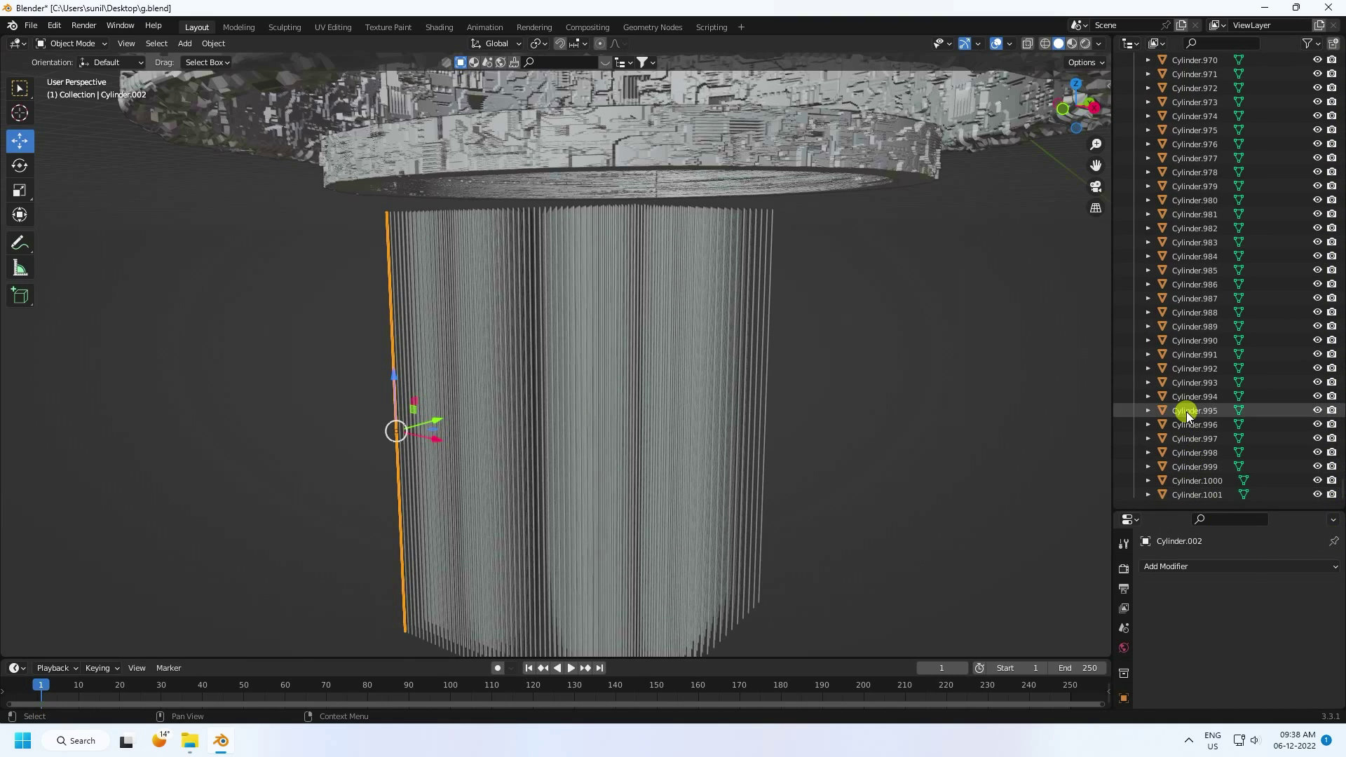
drag(1331, 450, 1339, 59)
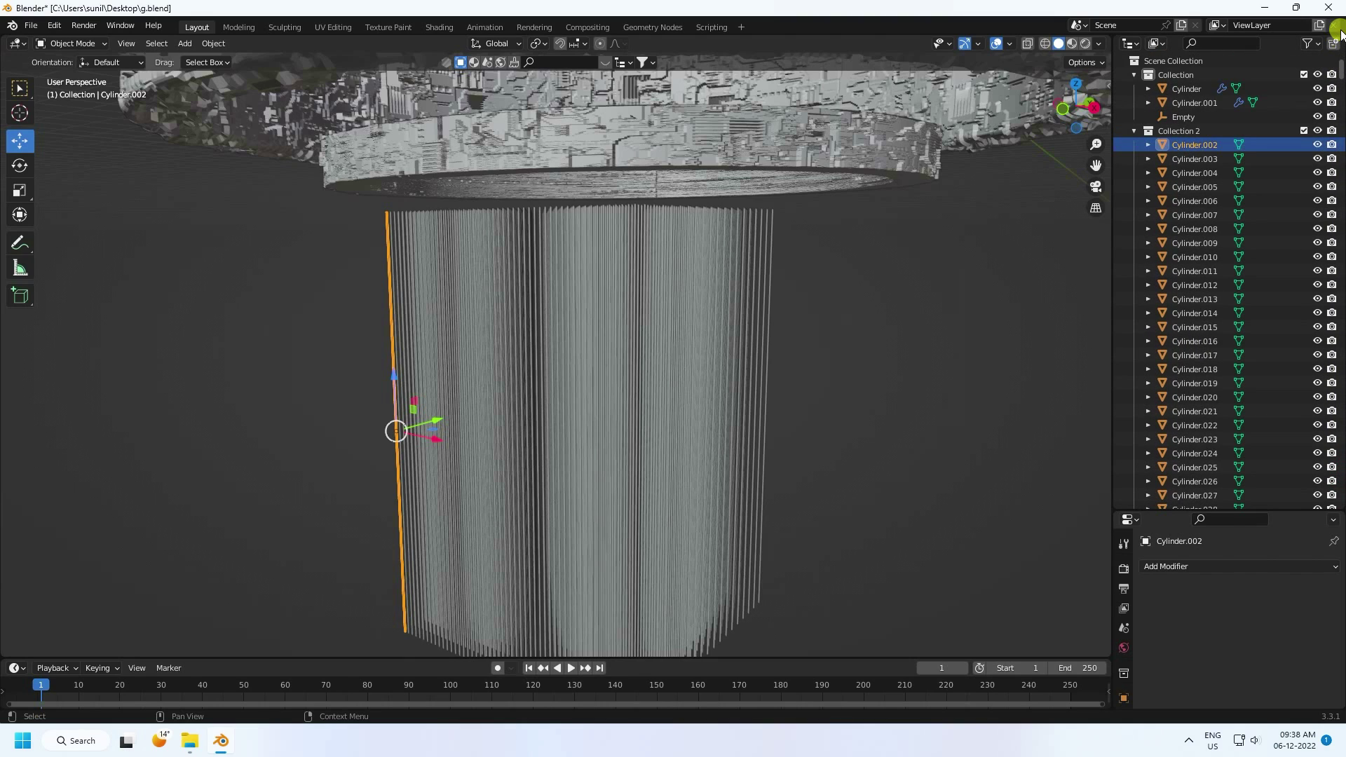
click(1184, 116)
key(Delete)
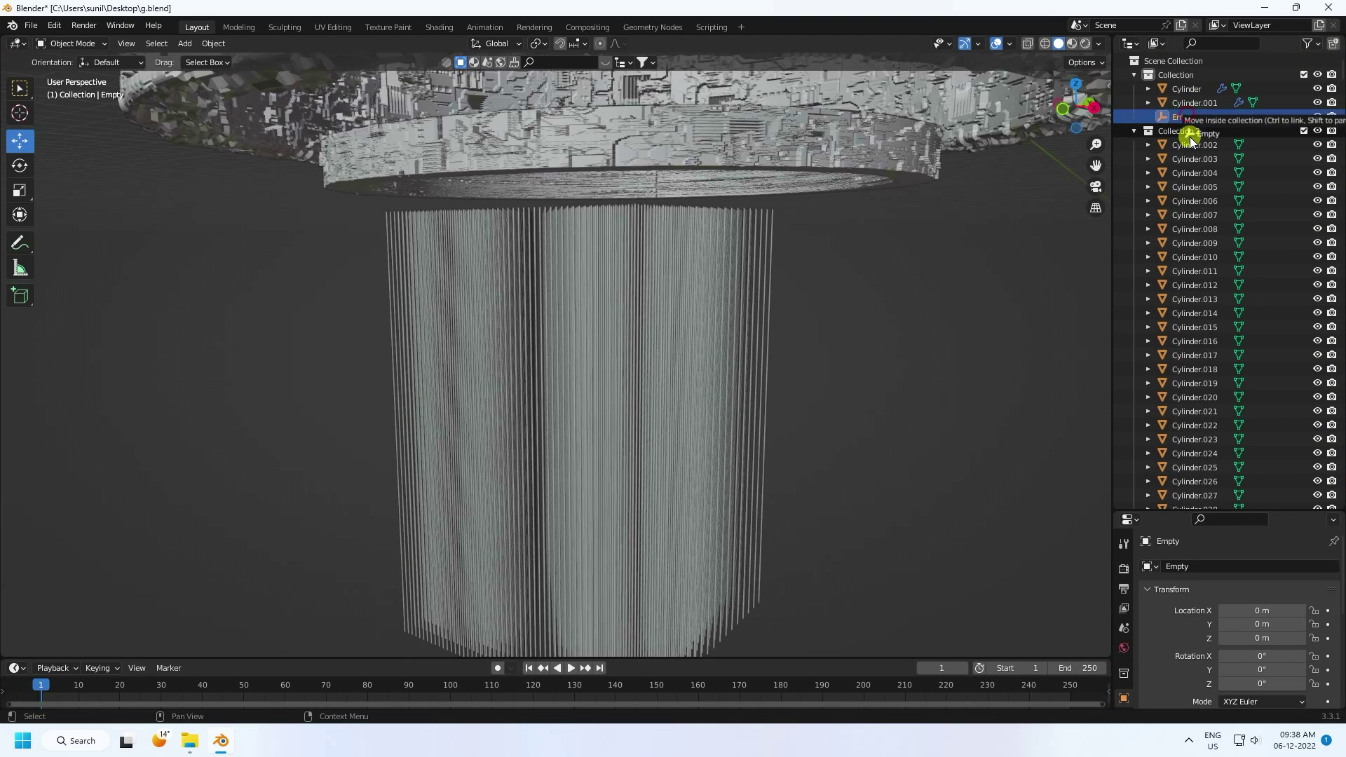
- Select every rod from Cylinder.002 to Cylinder.1001 and parent them all to the Empty
click(1184, 130)
drag(1334, 109, 1334, 517)
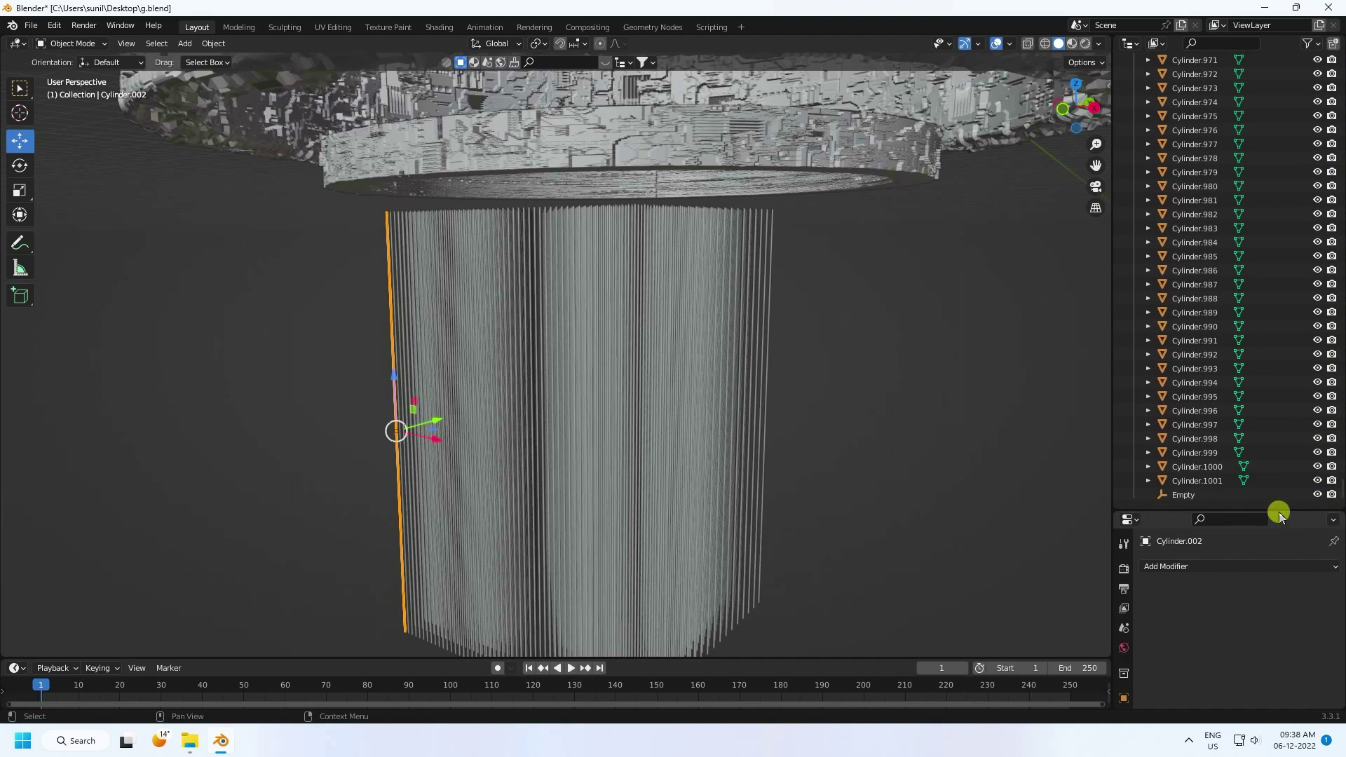
shift+click(1192, 481)
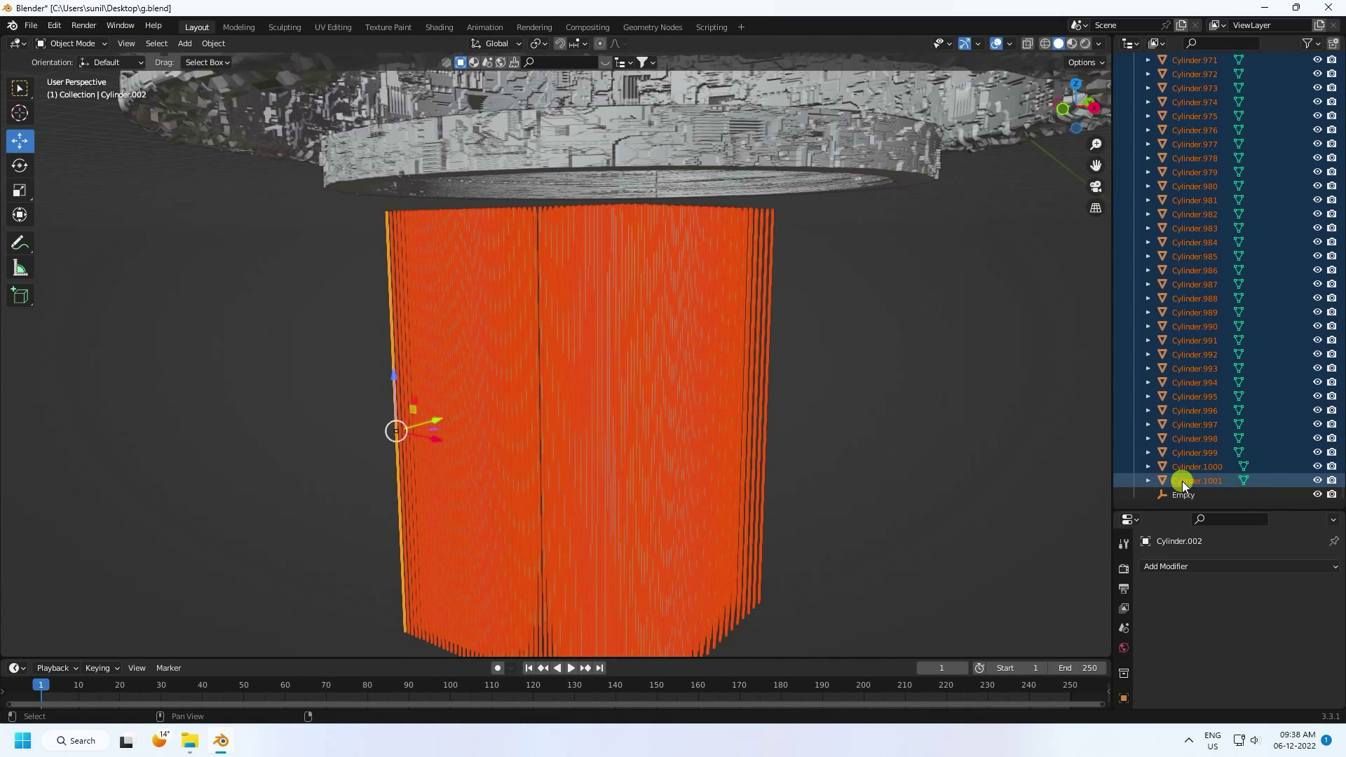
drag(1181, 481, 1180, 495)
- Select the Empty together with its whole hierarchy of child rods
click(1195, 133)
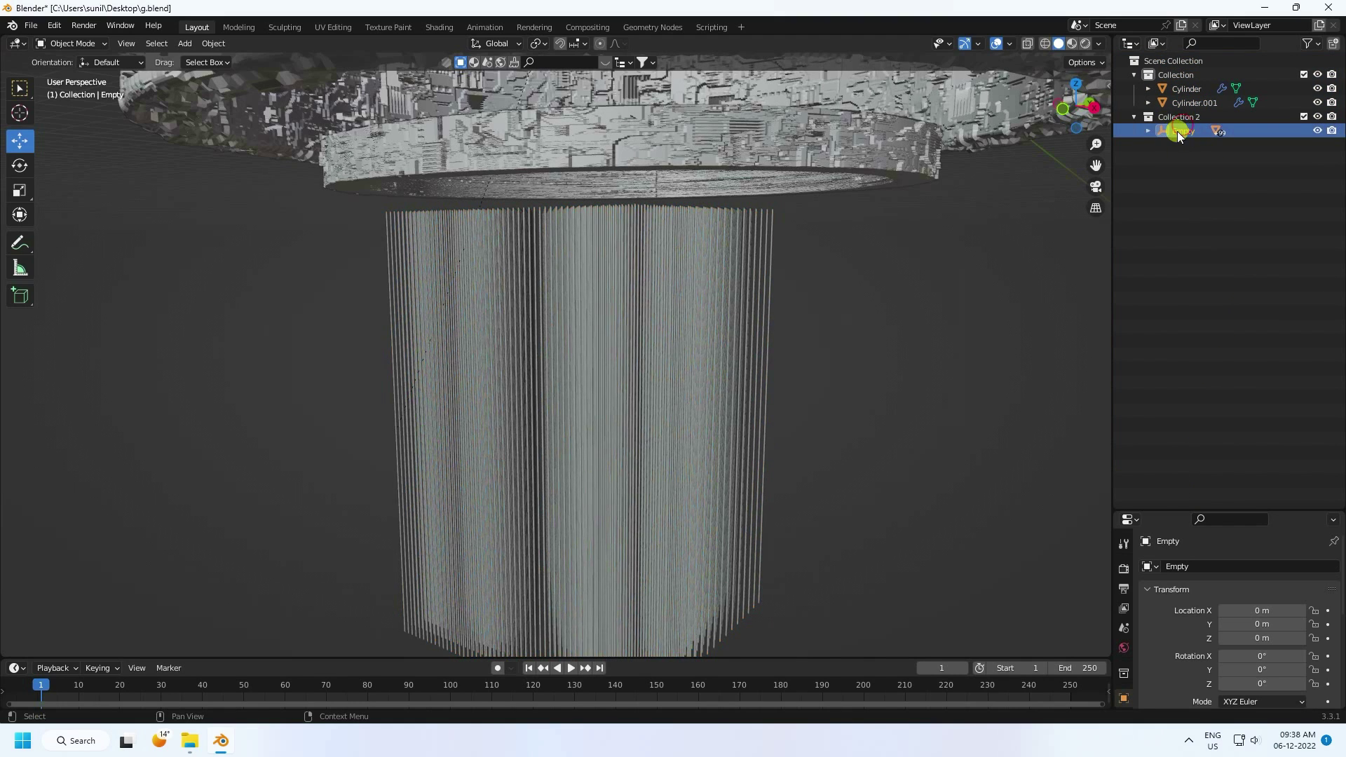
right_click(1186, 133)
click(1157, 138)
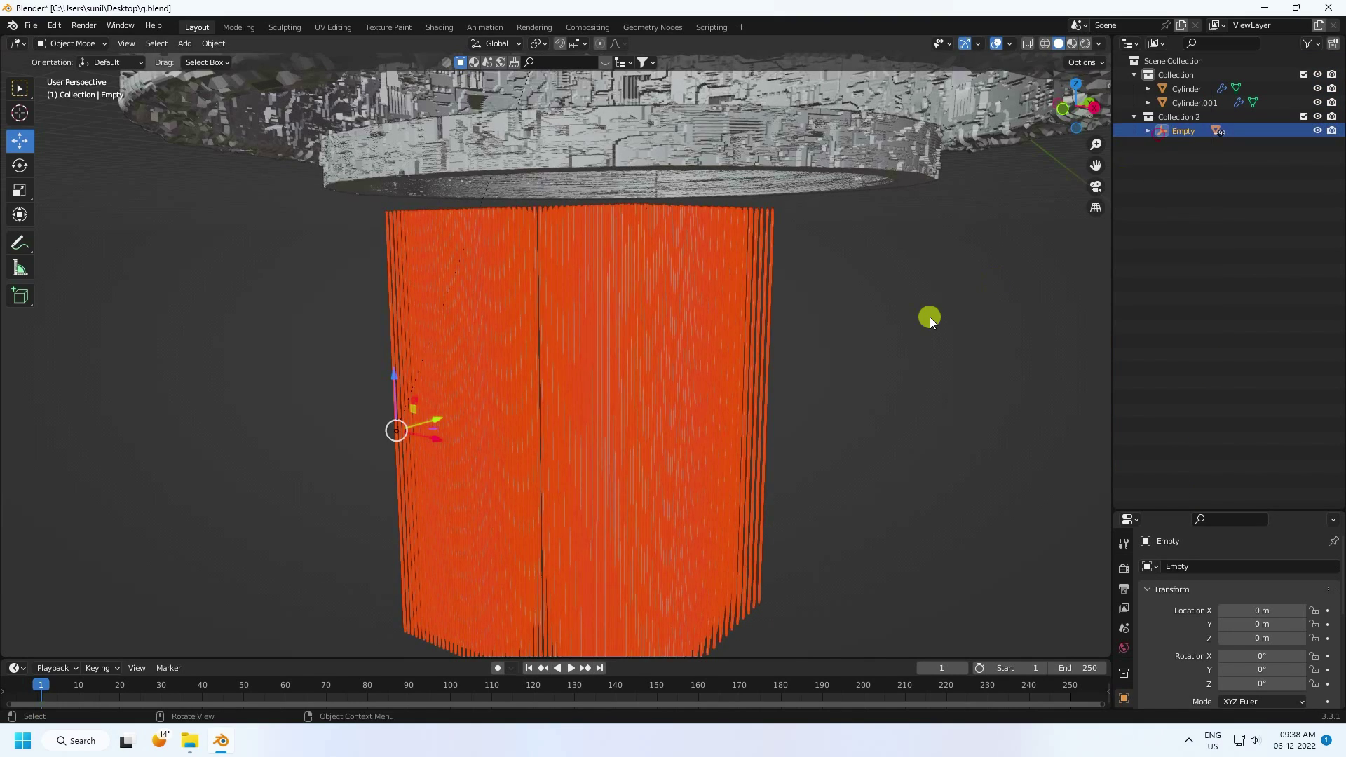
scroll(573, 372, down, 3)
scroll(573, 373, up, 4)
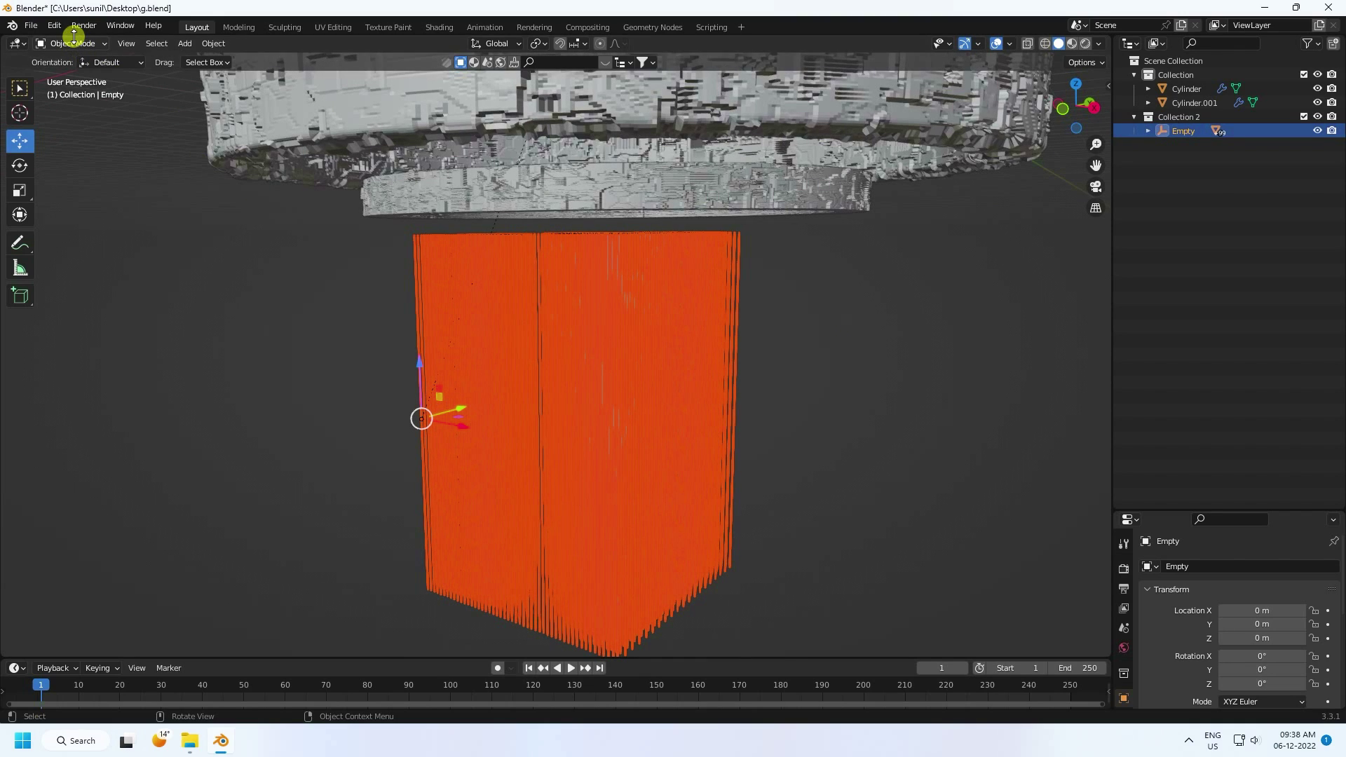
- Reduce the selection to the Empty, show the selectability toggles in the Outliner, and clear the selection
click(1188, 132)
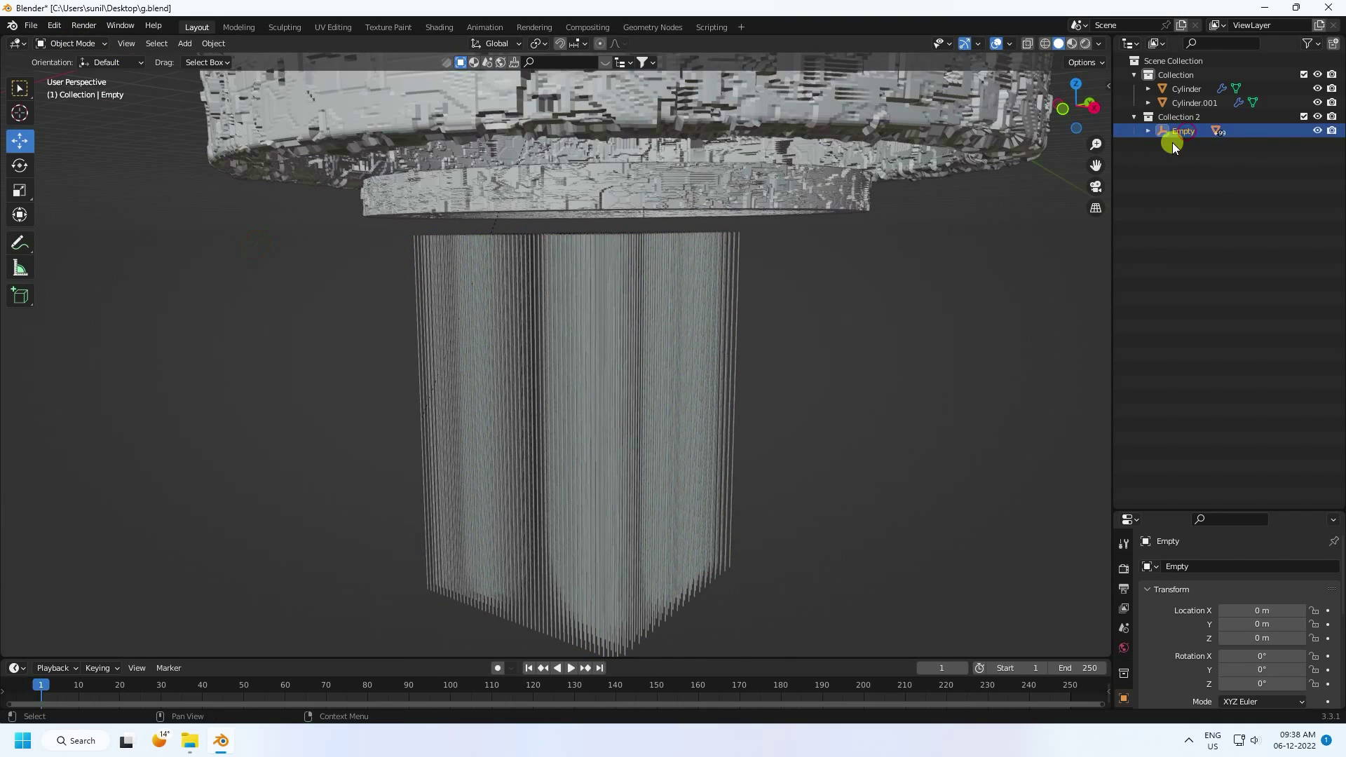
key(Right)
key(Left)
click(1307, 43)
click(1211, 90)
click(1168, 158)
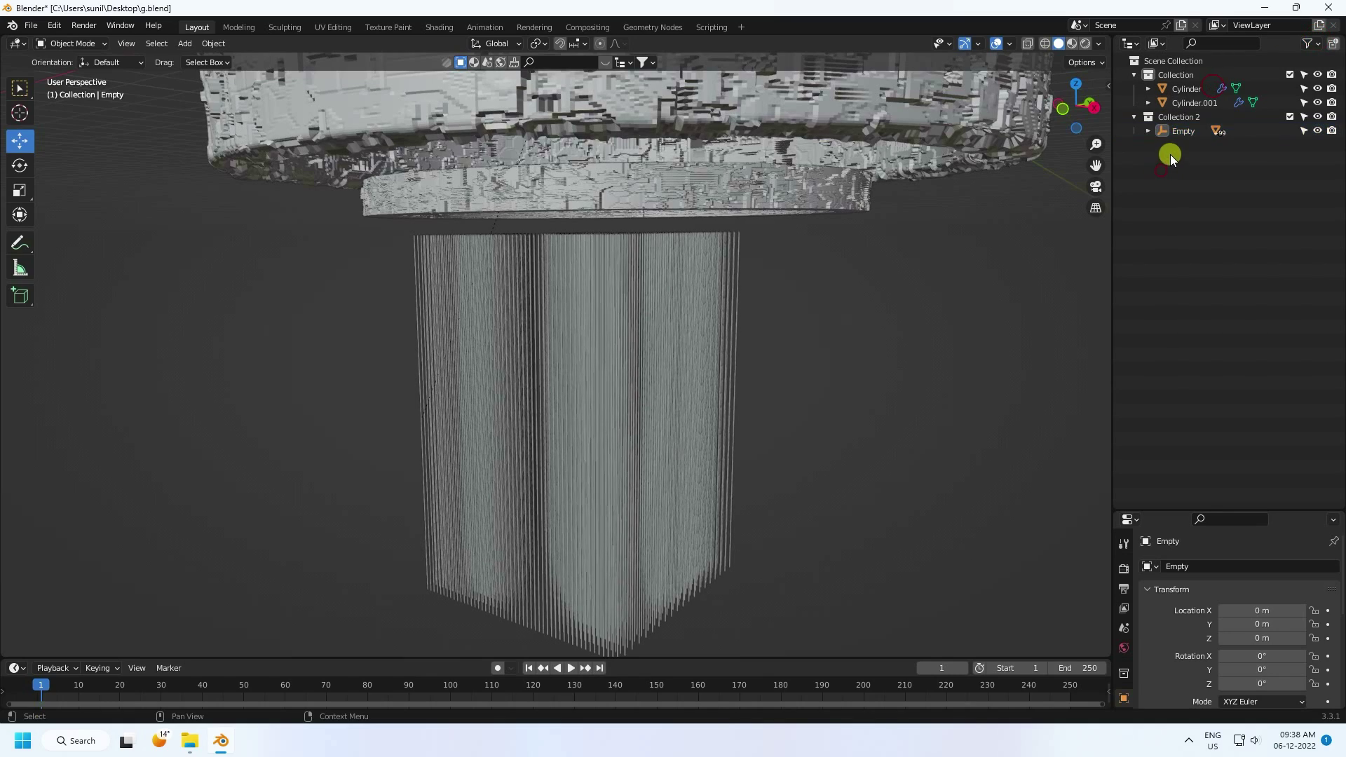
- Select the Empty together with its whole hierarchy of rods, undoing an accidental move of the selection
click(1185, 128)
right_click(1184, 132)
click(1142, 156)
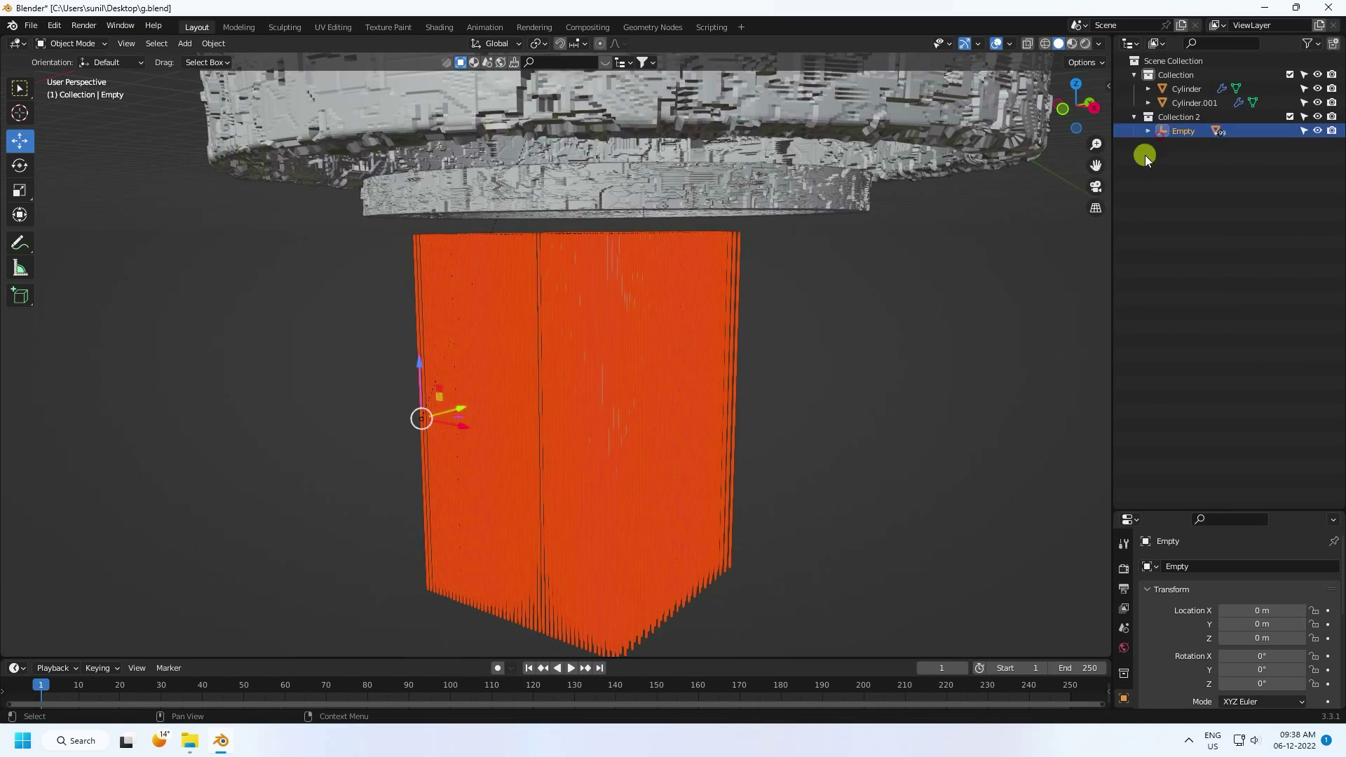
scroll(673, 466, up, 2)
middle_drag(673, 465, 467, 434)
drag(467, 435, 516, 454)
key(ctrl+z)
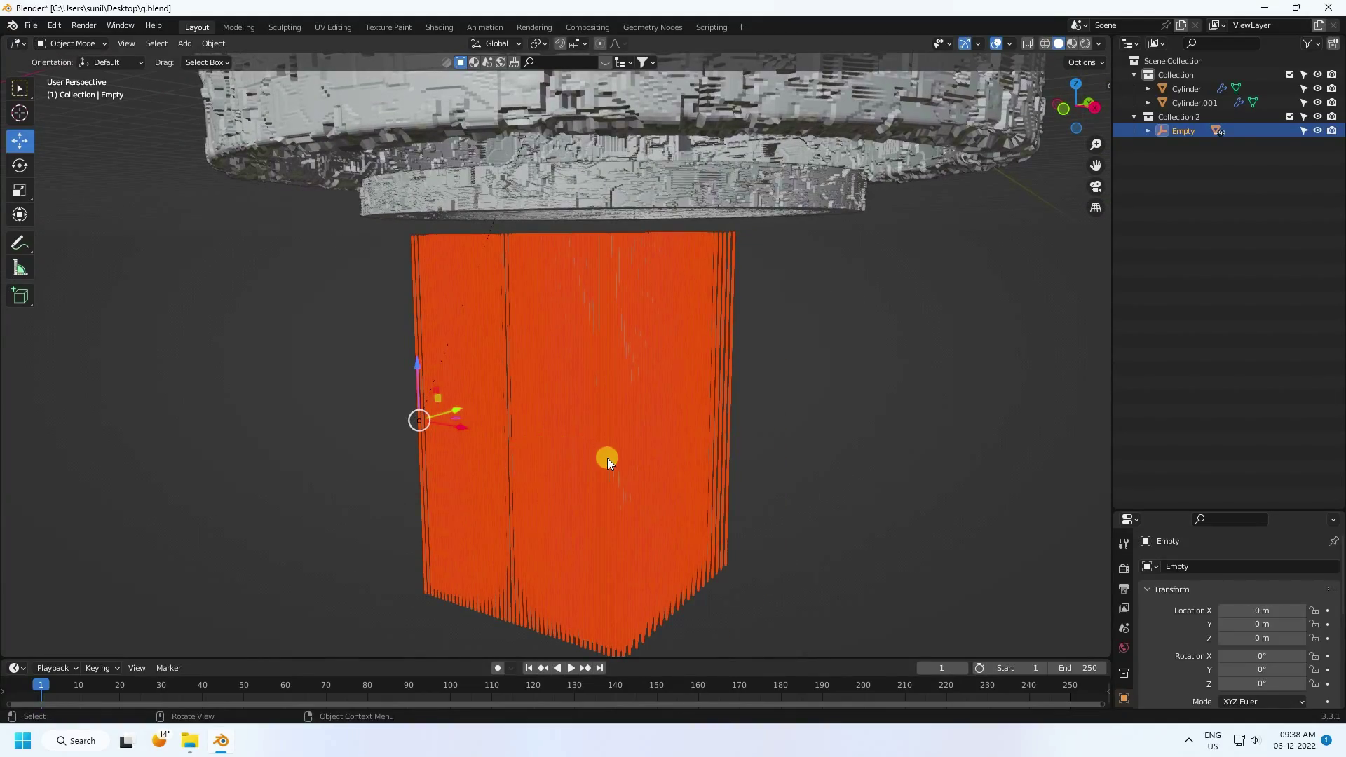
middle_drag(606, 457, 531, 454)
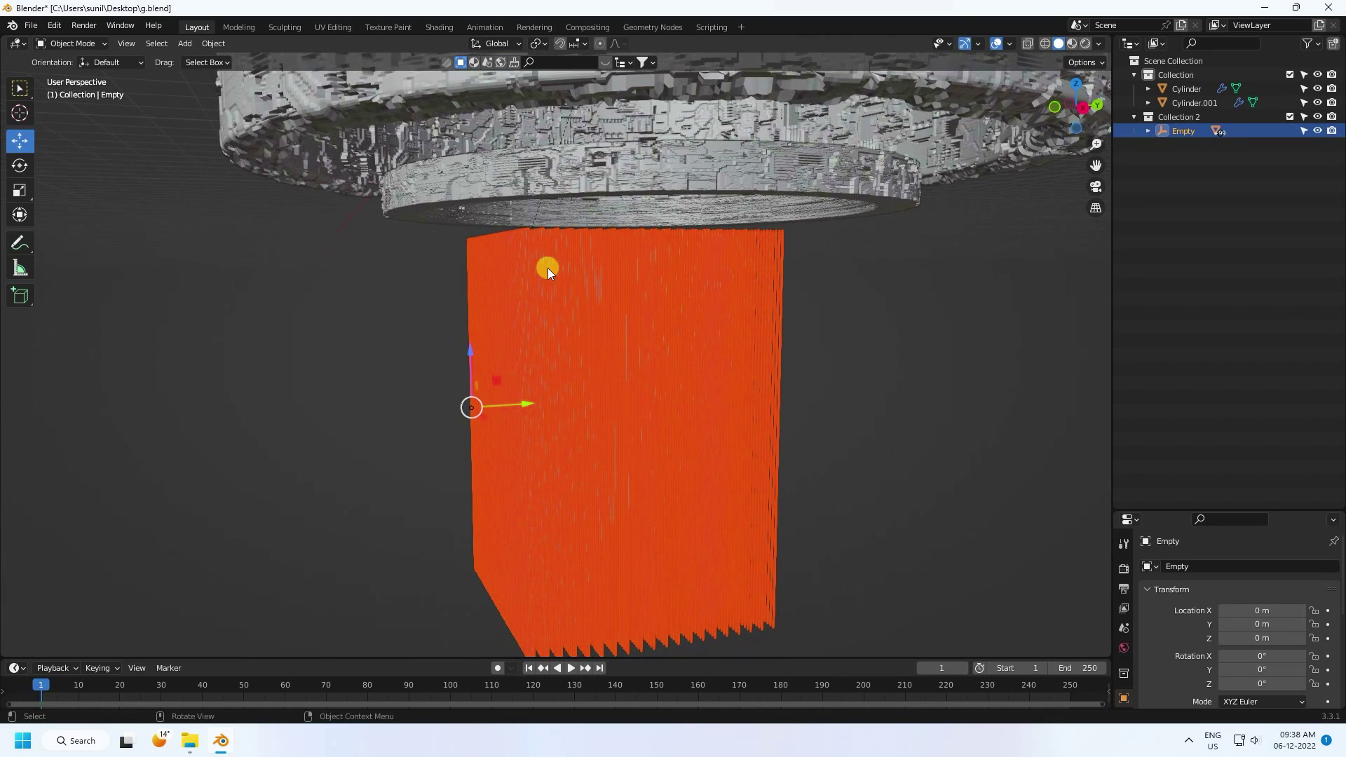
- Reselect the Empty's full hierarchy and apply Randomize Transform to the rods
click(1197, 123)
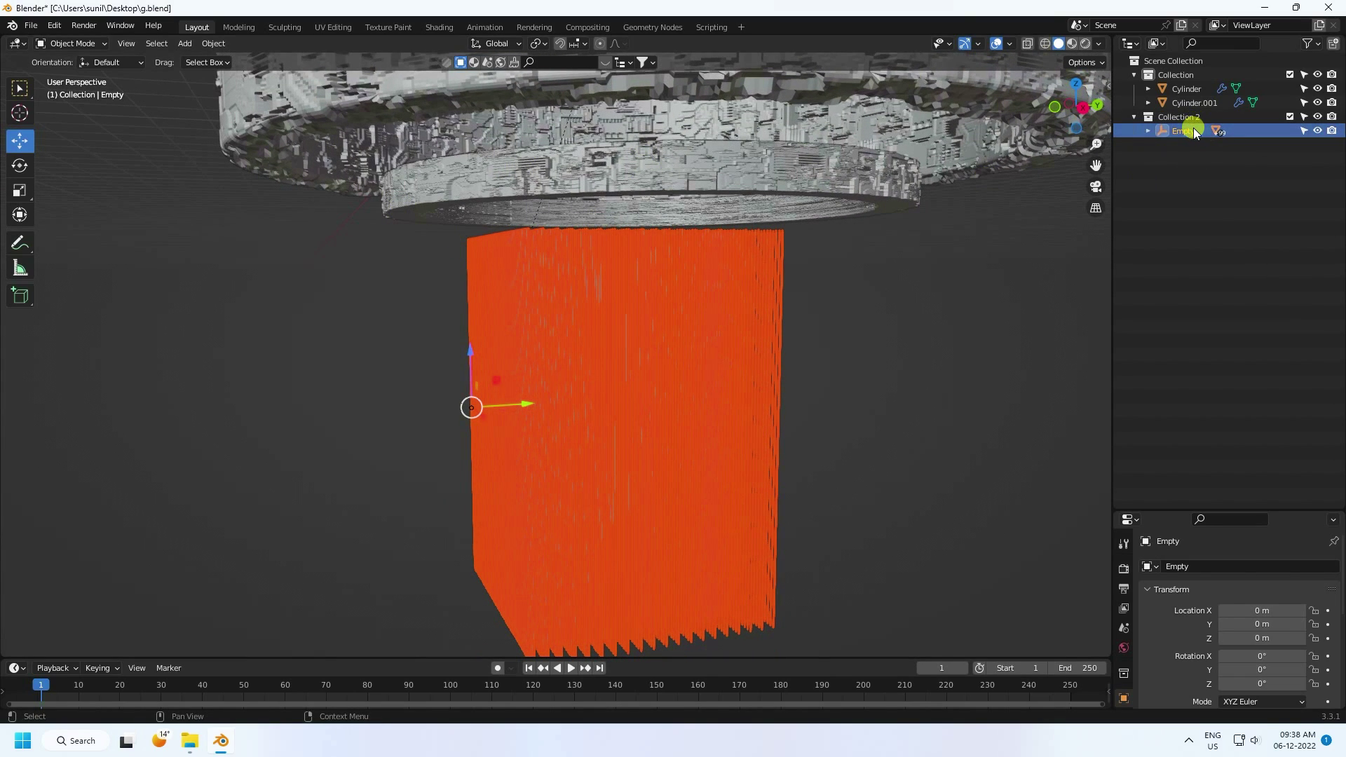
click(1194, 132)
right_click(1166, 131)
click(1166, 132)
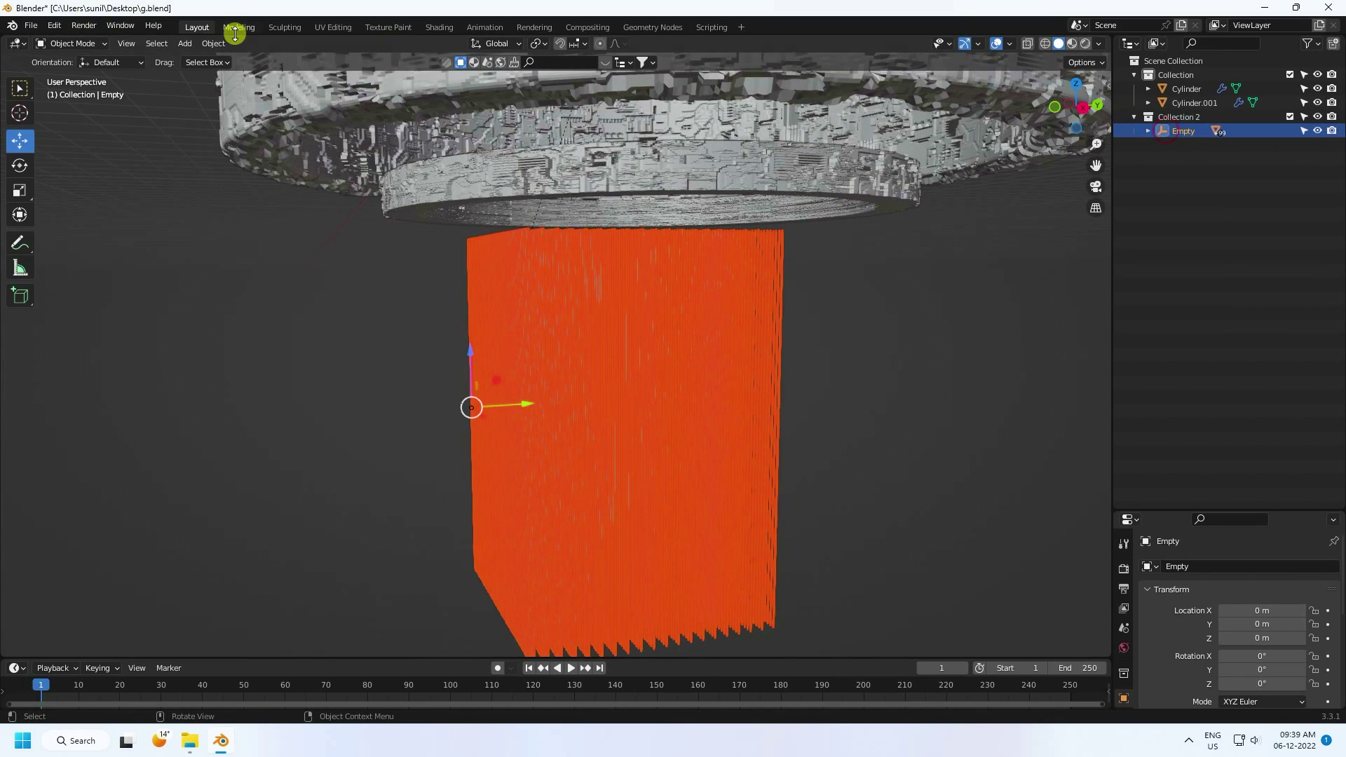
click(213, 43)
mouse_move(238, 59)
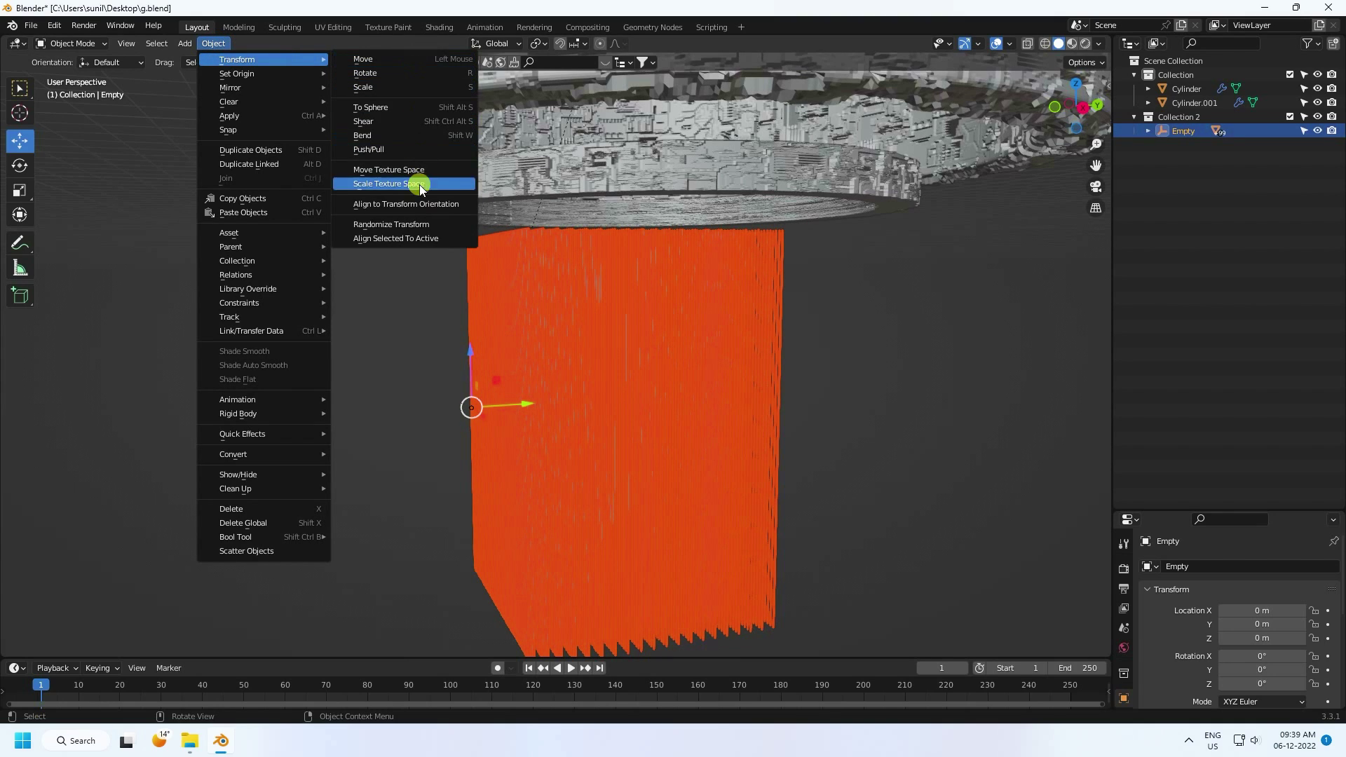
click(388, 224)
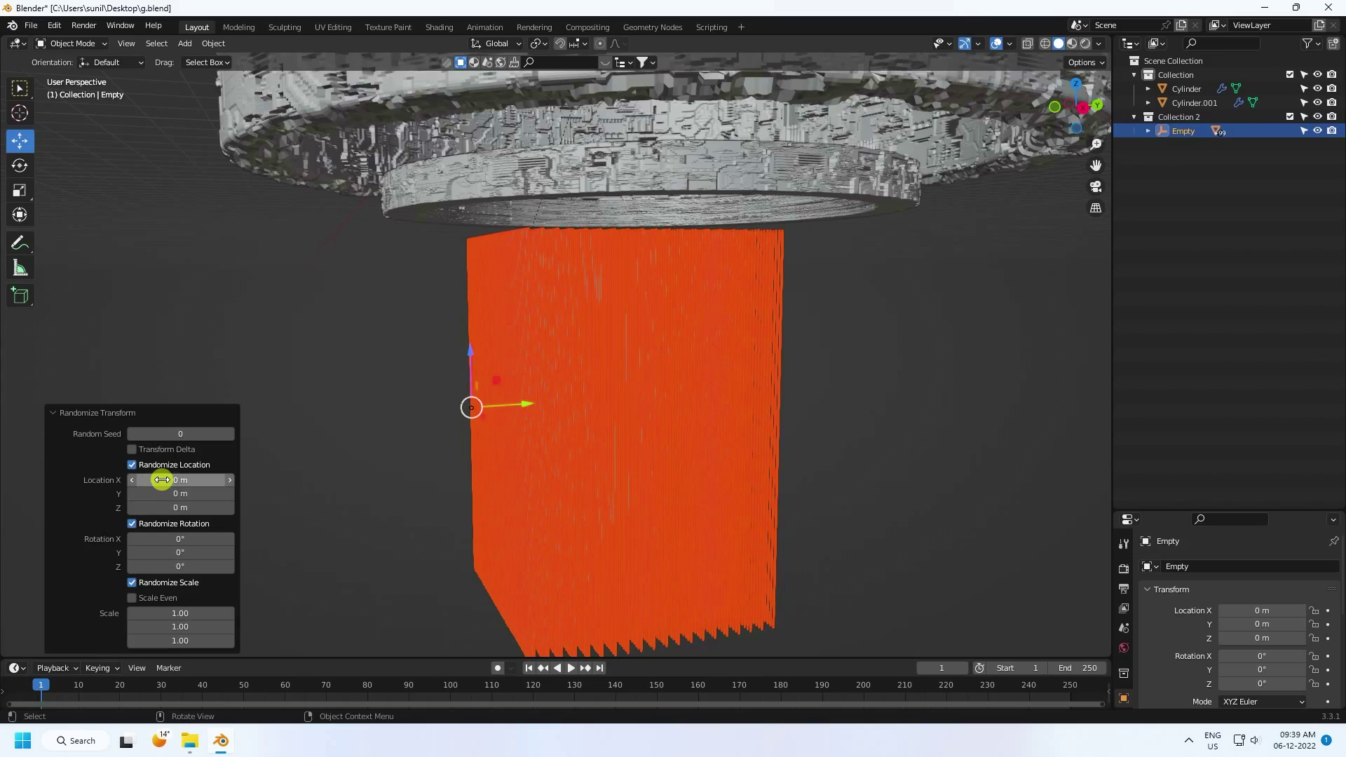
- Set the randomized location of the rods to 1 m on X and 1 m on Y
drag(167, 481, 239, 483)
middle_drag(378, 413, 452, 401)
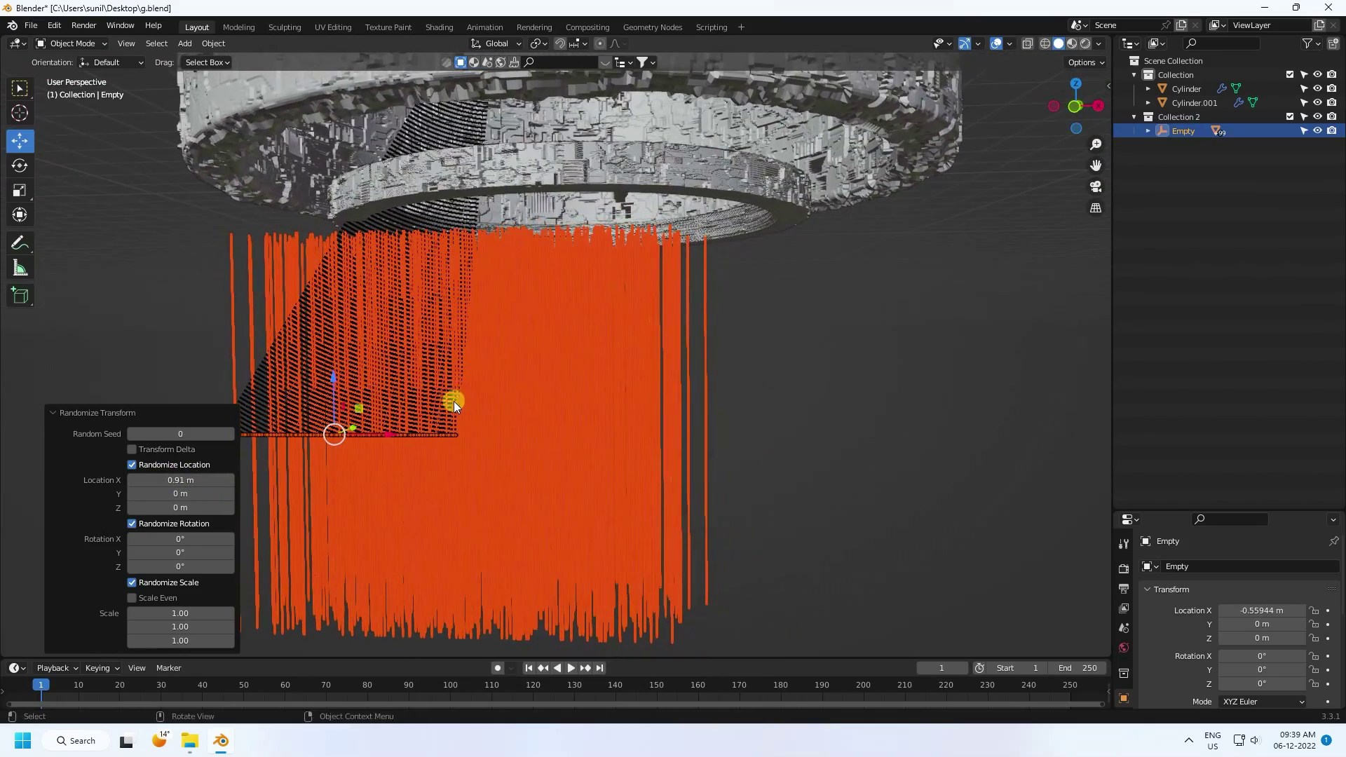
click(198, 479)
text(1)
key(Return)
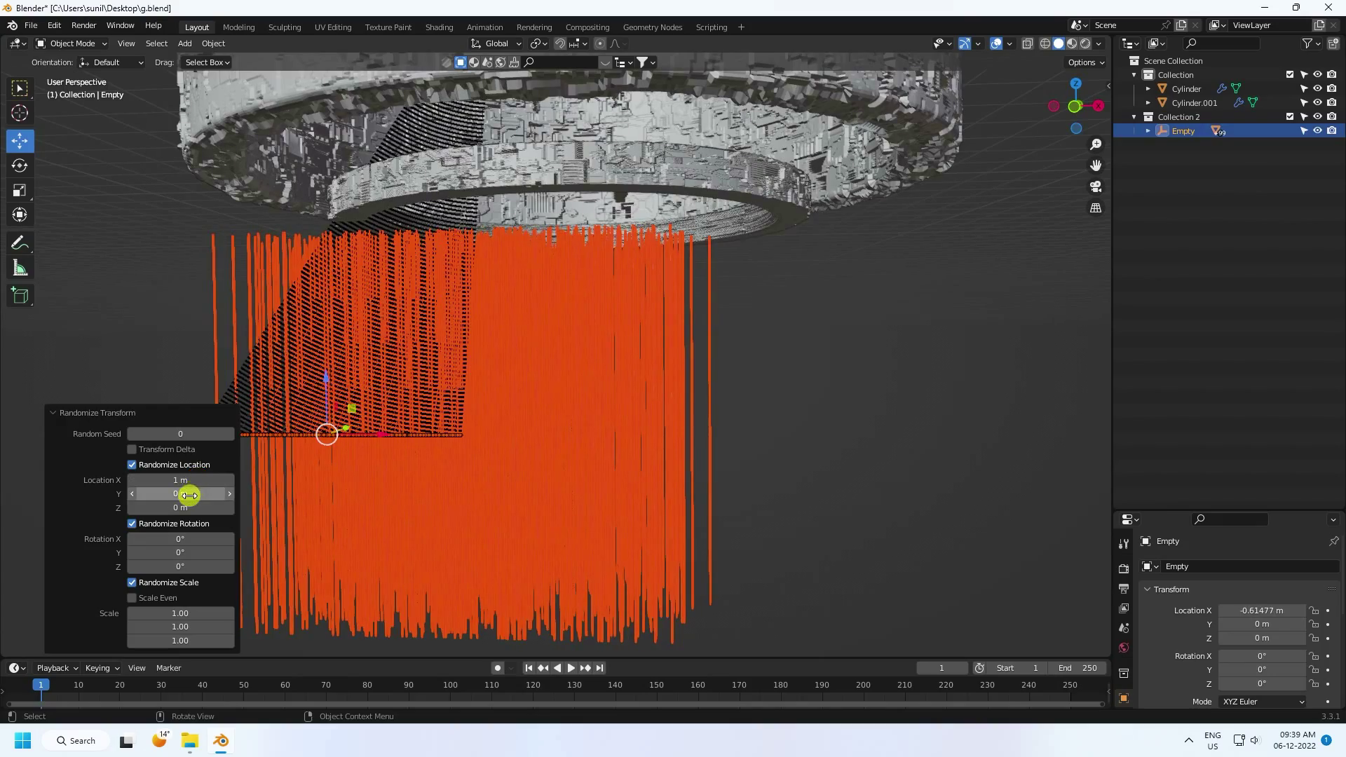
click(189, 495)
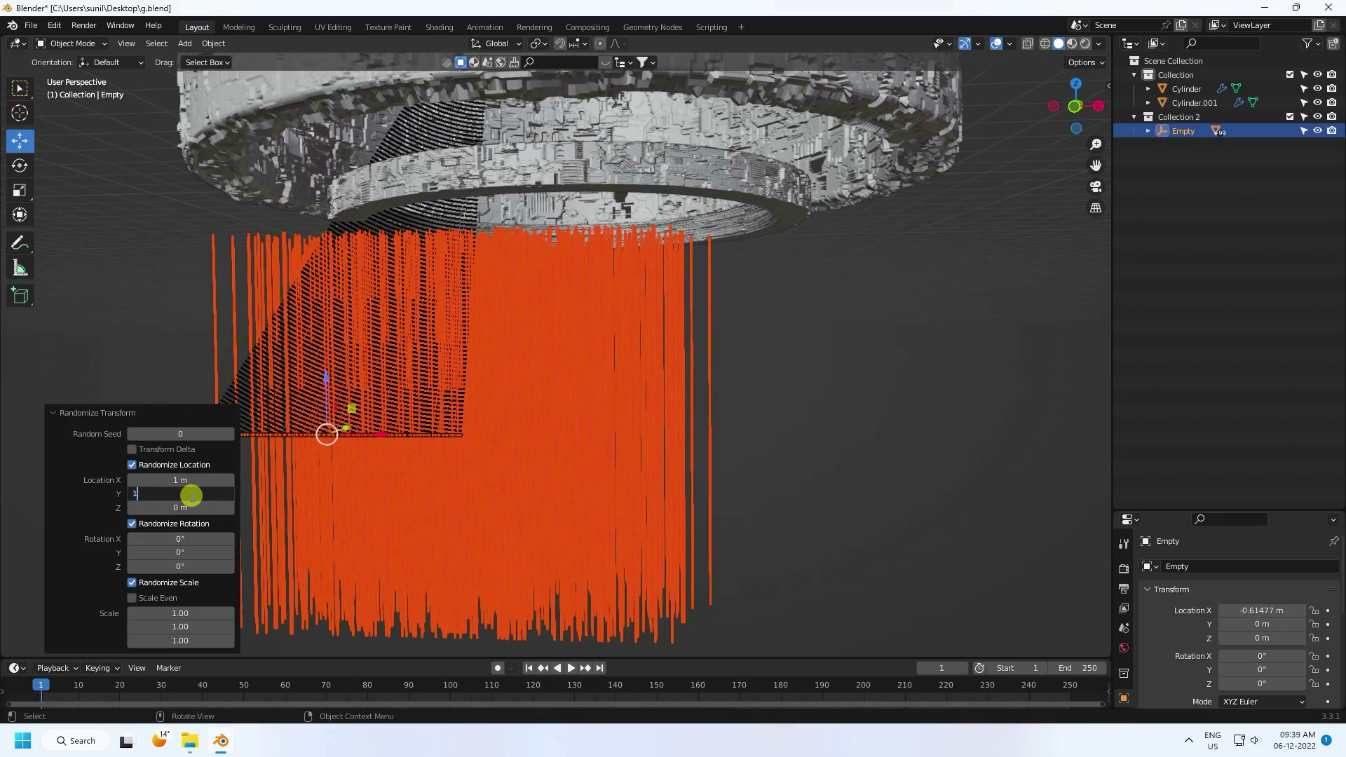
text(1)
key(Return)
- Move the scattered rods about 0.91 m along X and -0.46 m along Y
middle_drag(191, 495, 276, 523)
drag(637, 423, 490, 414)
middle_drag(491, 415, 696, 257)
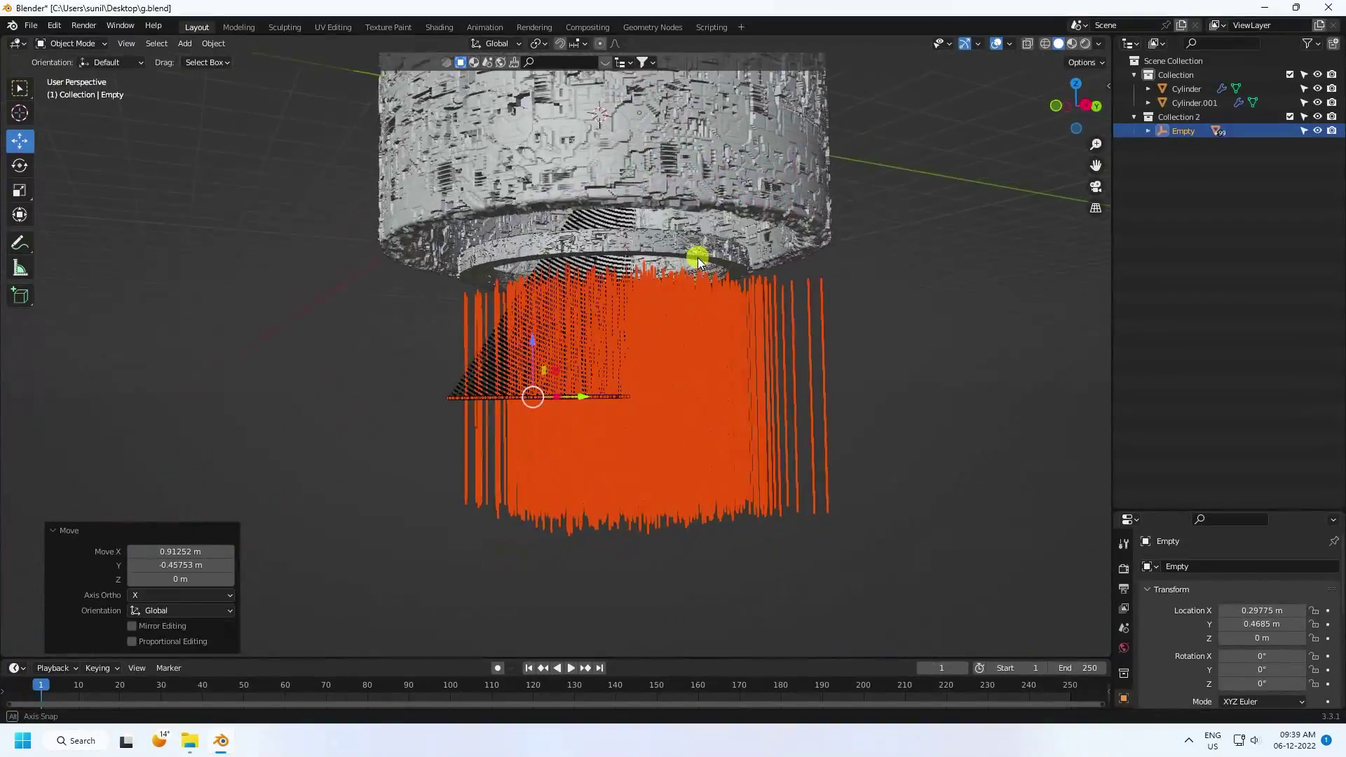
- Apply Randomize Transform to the rods again with a randomized Z location of 3.8 m
click(209, 44)
mouse_move(239, 60)
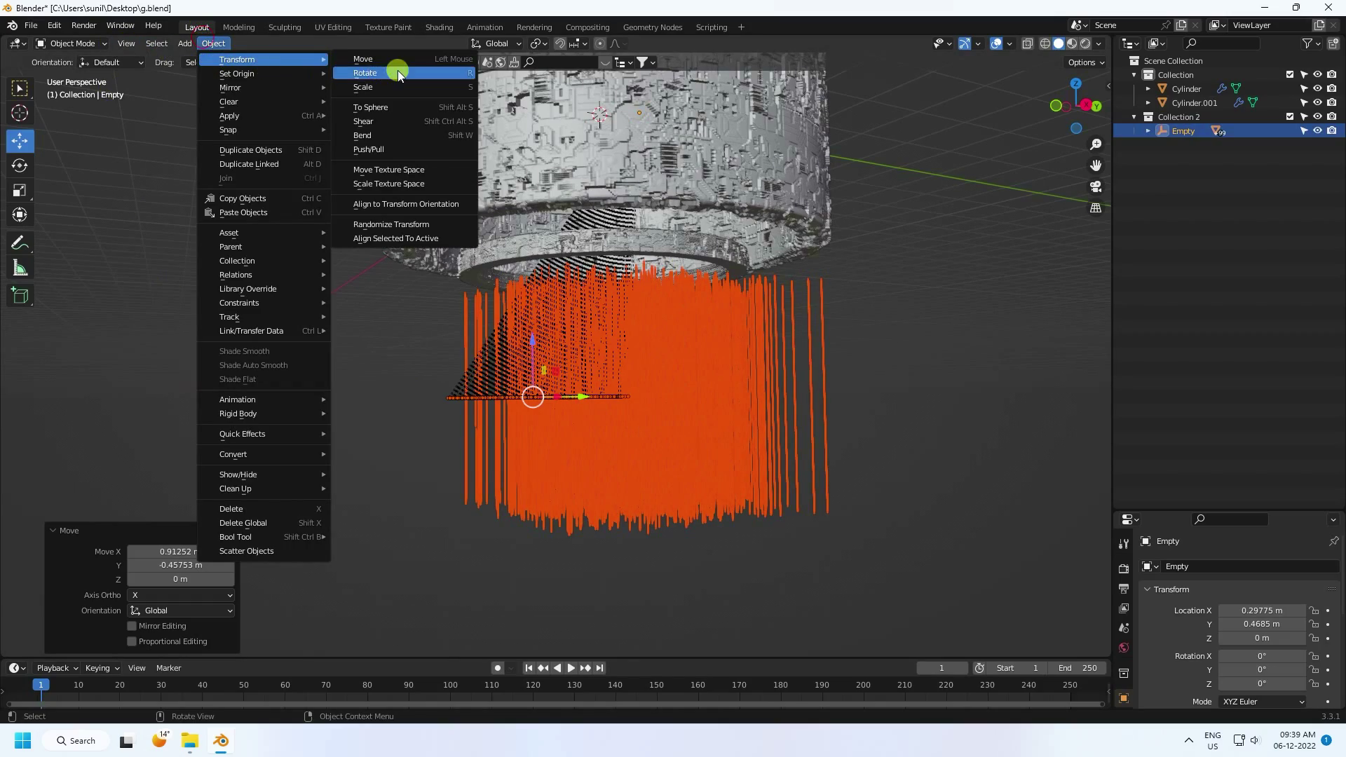
click(372, 225)
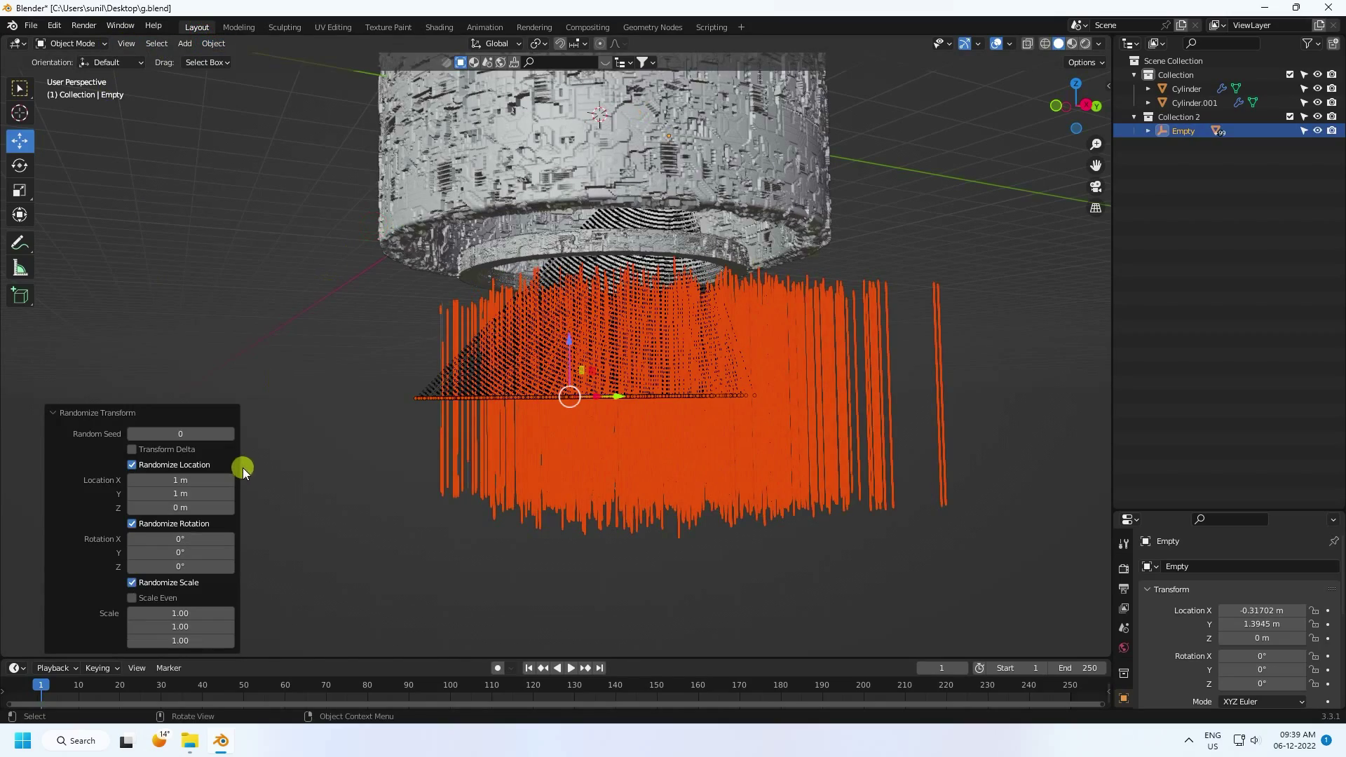
middle_drag(410, 511, 329, 519)
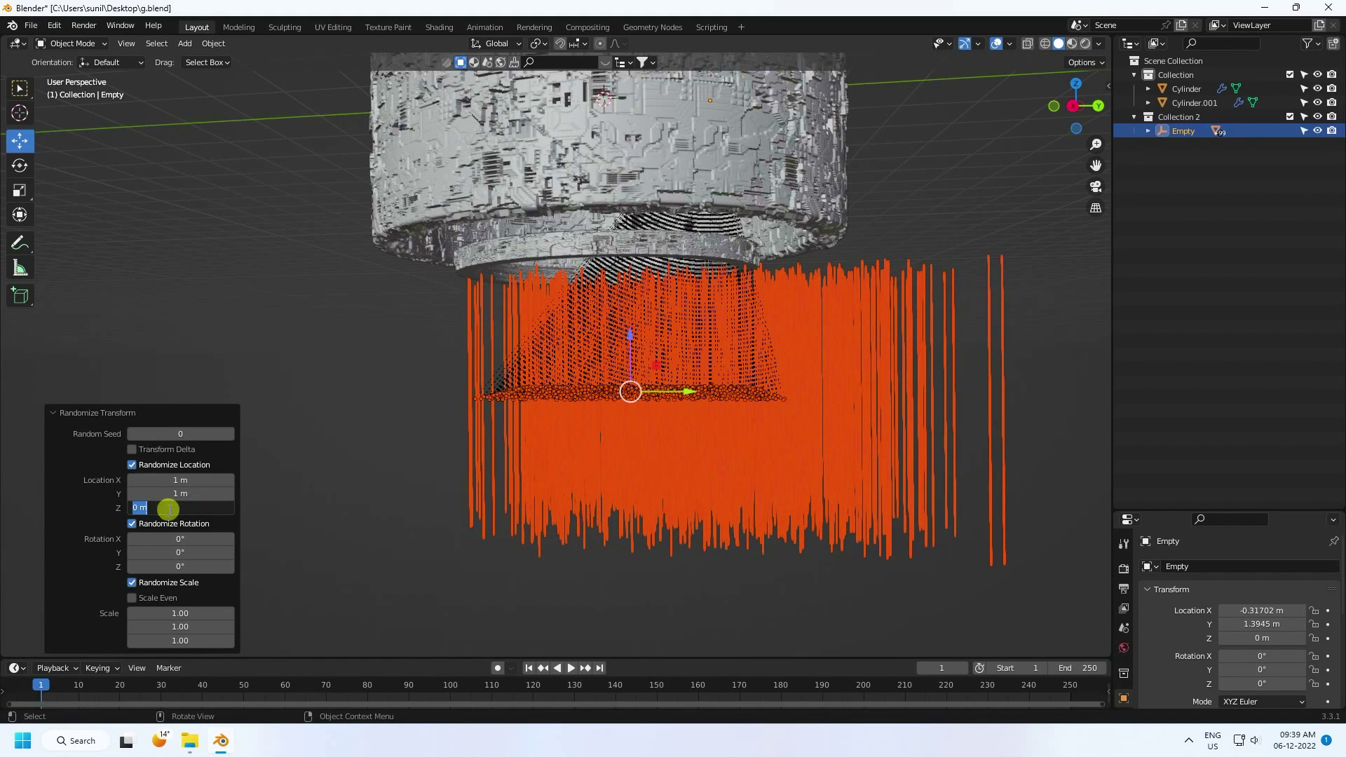
click(85, 502)
drag(144, 506, 452, 511)
scroll(667, 398, down, 2)
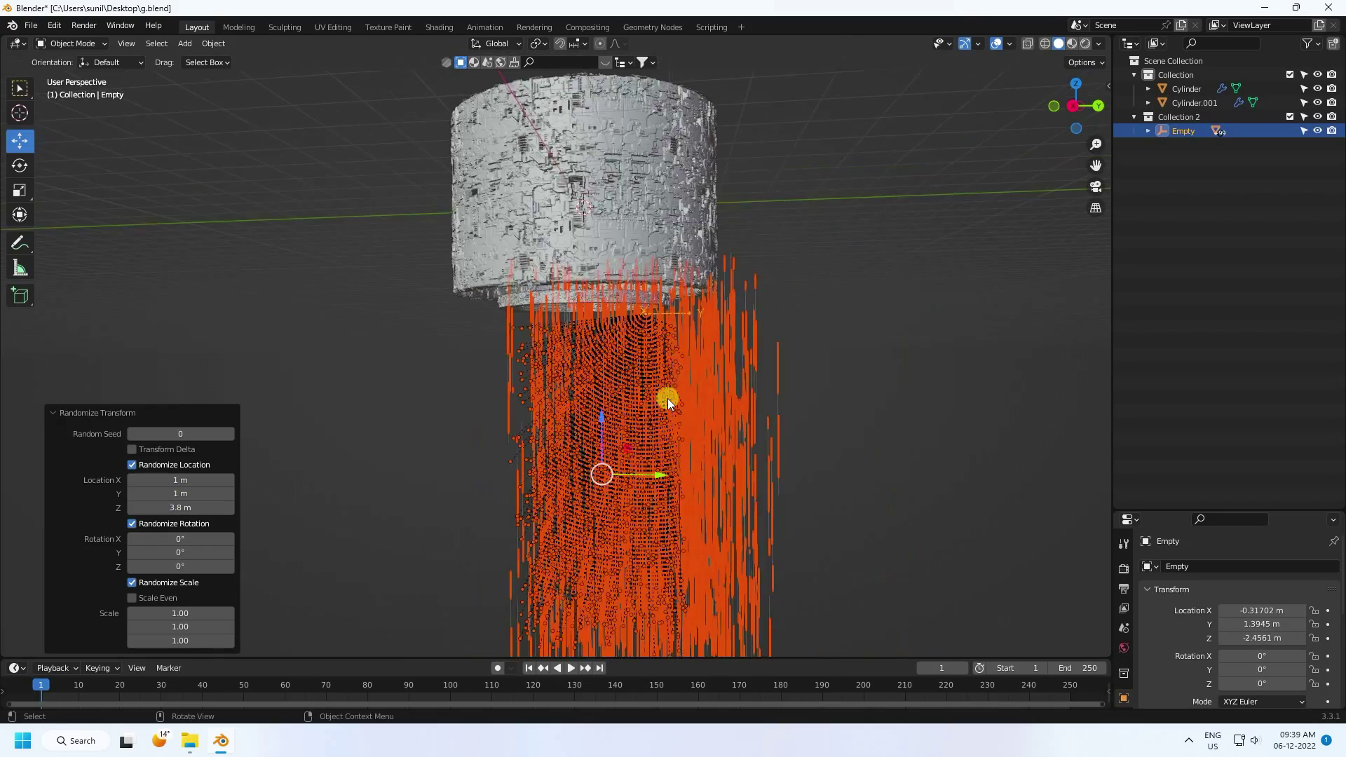
middle_drag(667, 398, 661, 492)
scroll(605, 524, down, 3)
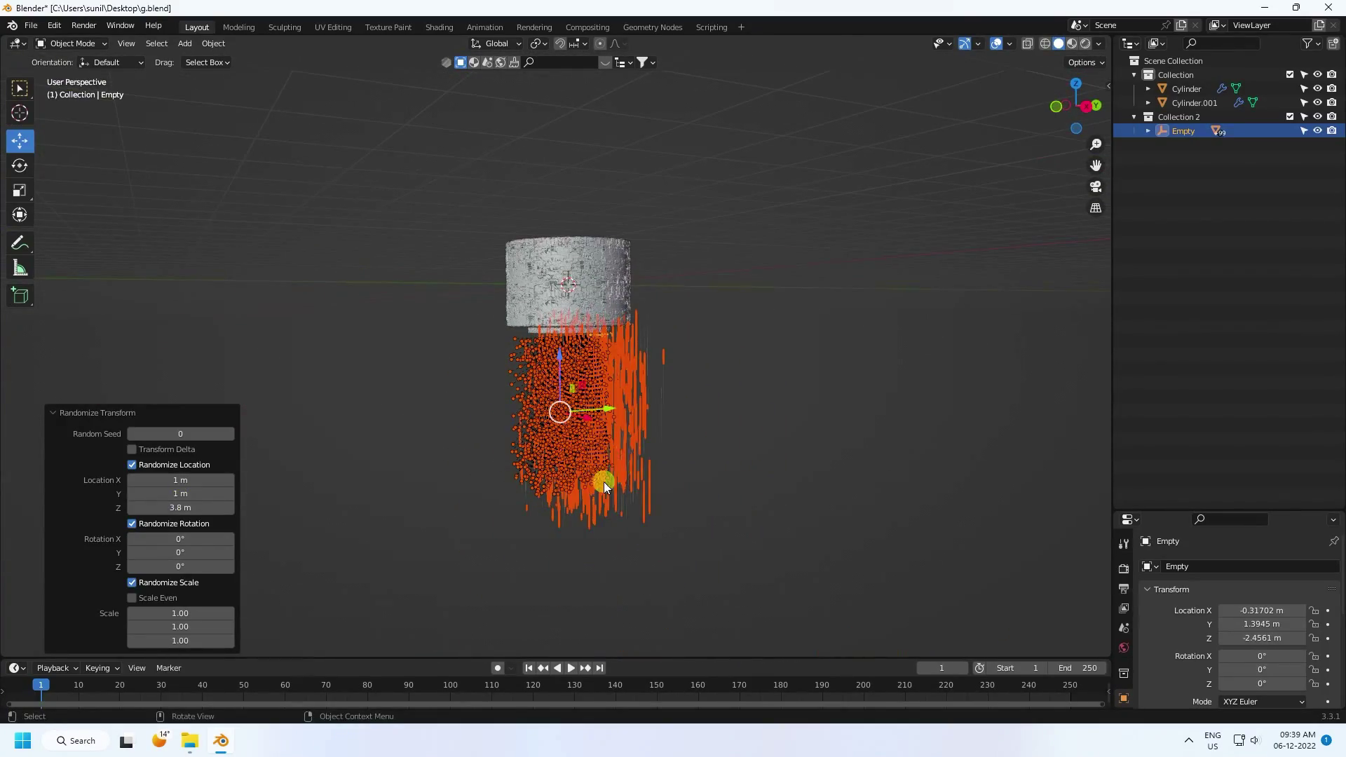
scroll(603, 482, up, 3)
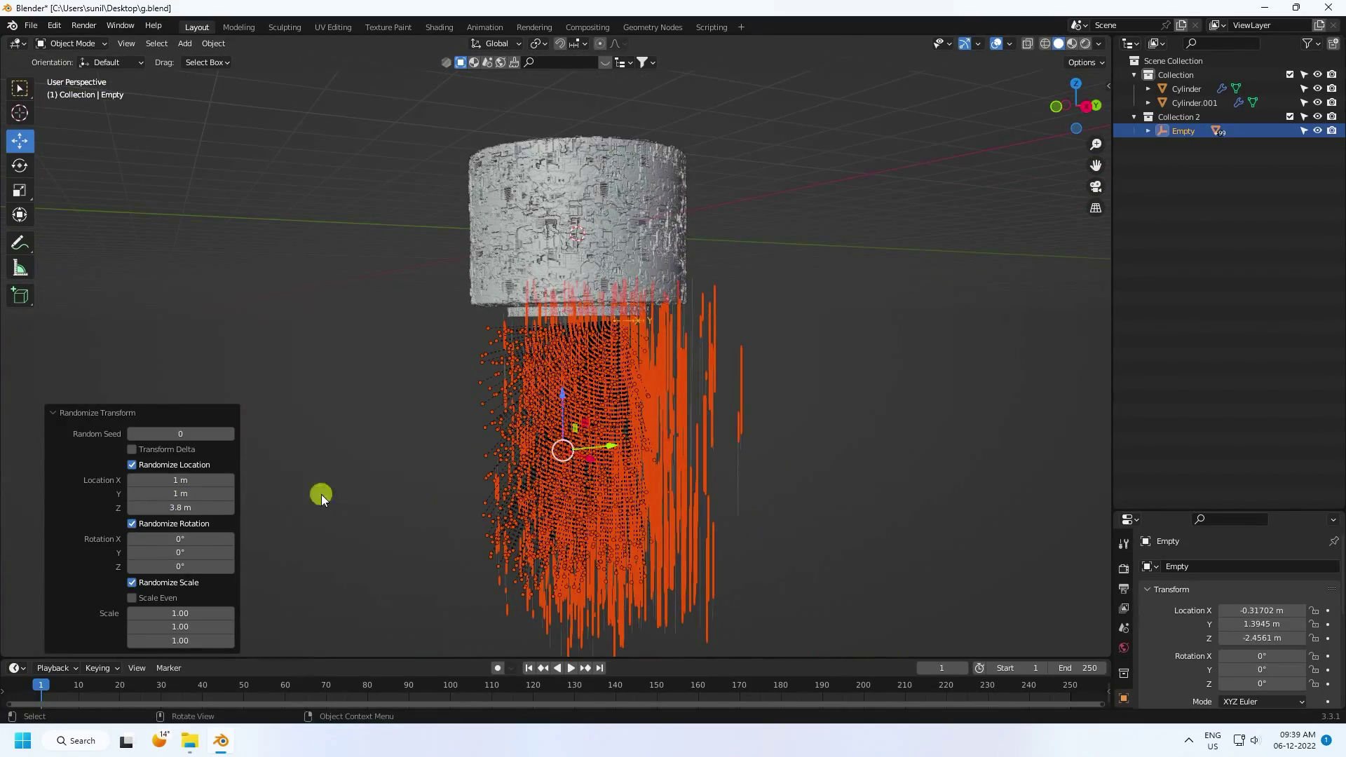
- Set the randomized location to 2 m on Z, 0.5 m on Y and 0.5 m on X
click(198, 504)
text(2)
key(Return)
click(190, 495)
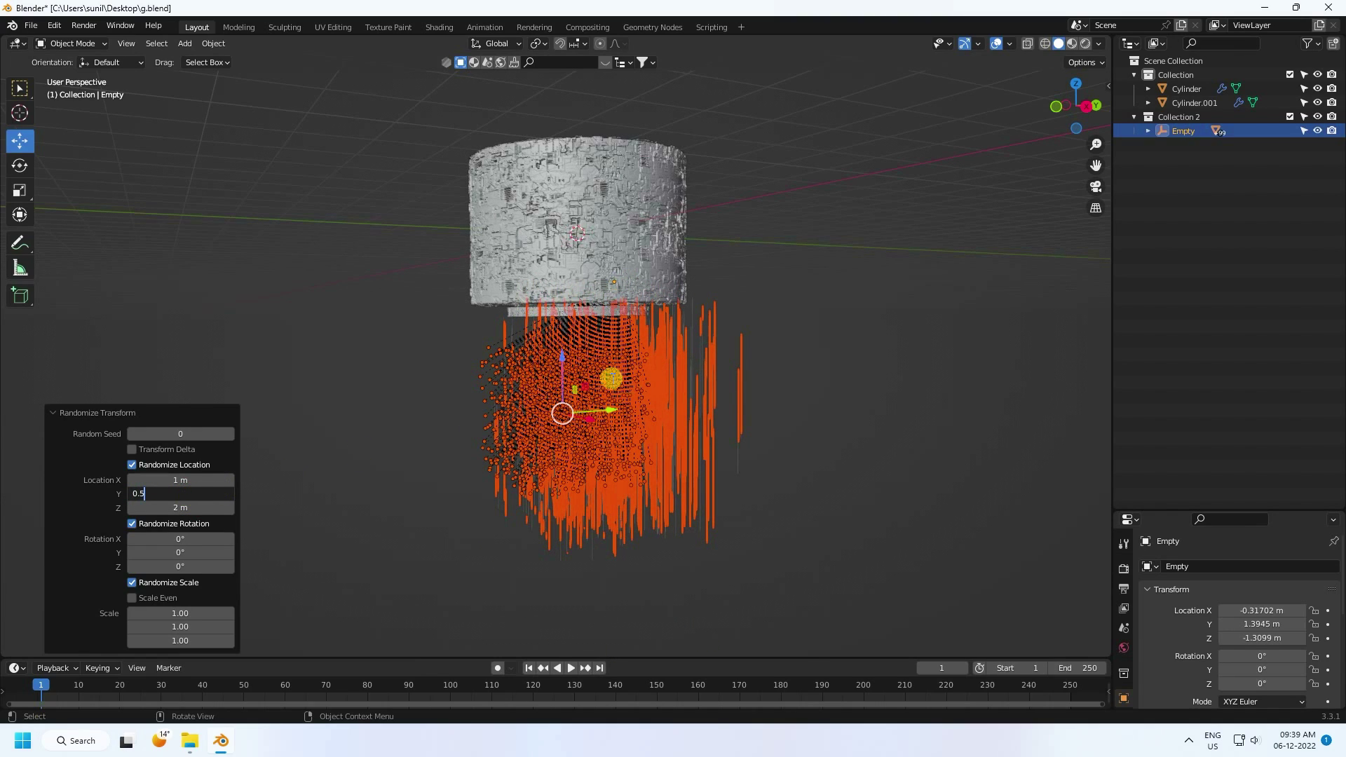
key(Return)
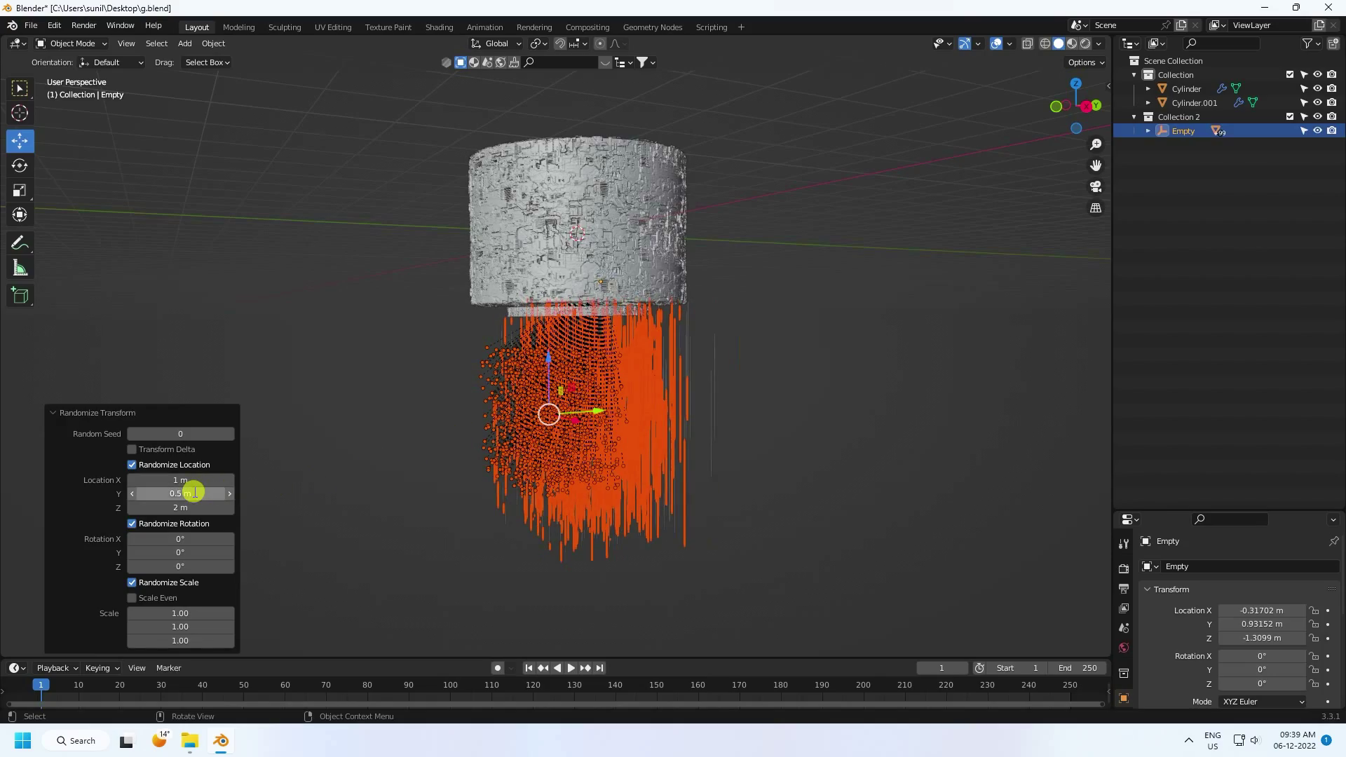
click(189, 483)
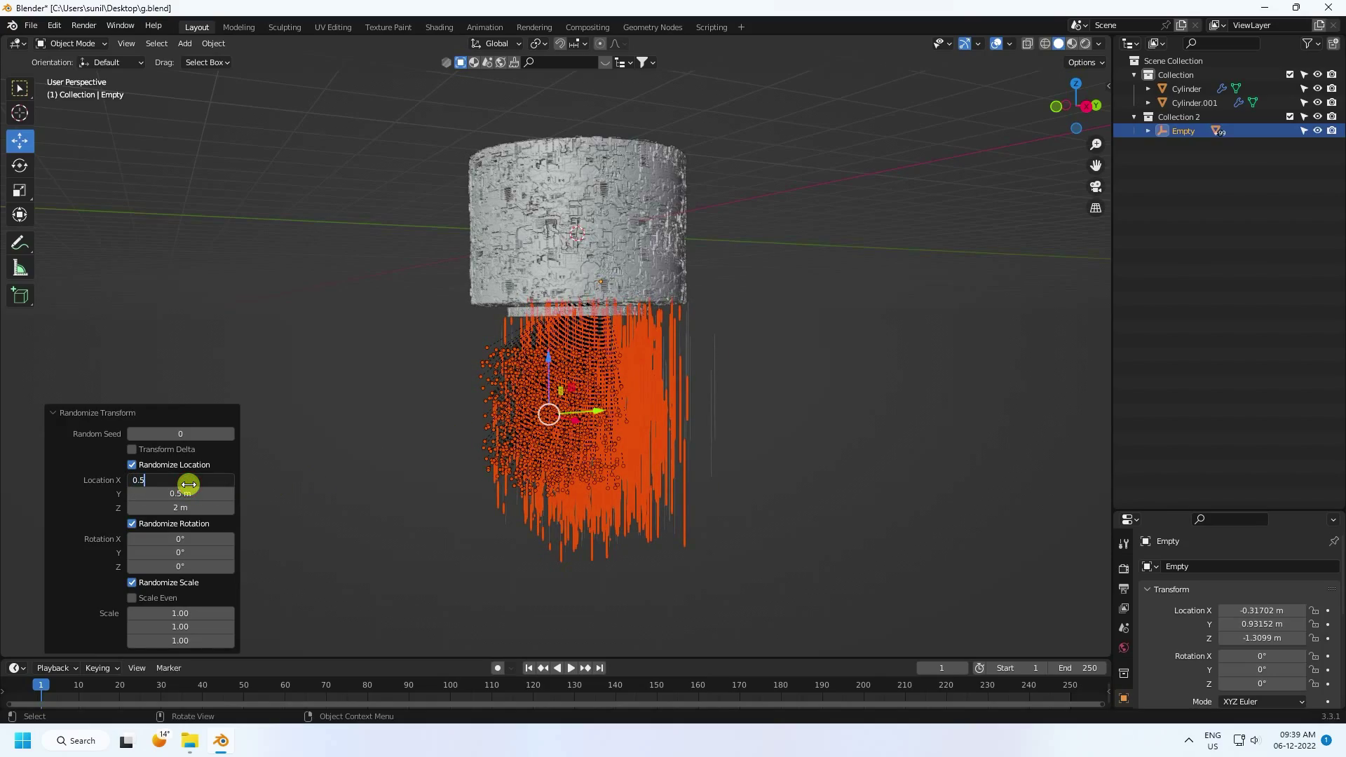
text(0.5)
key(Return)
scroll(549, 427, up, 4)
middle_drag(658, 402, 607, 439)
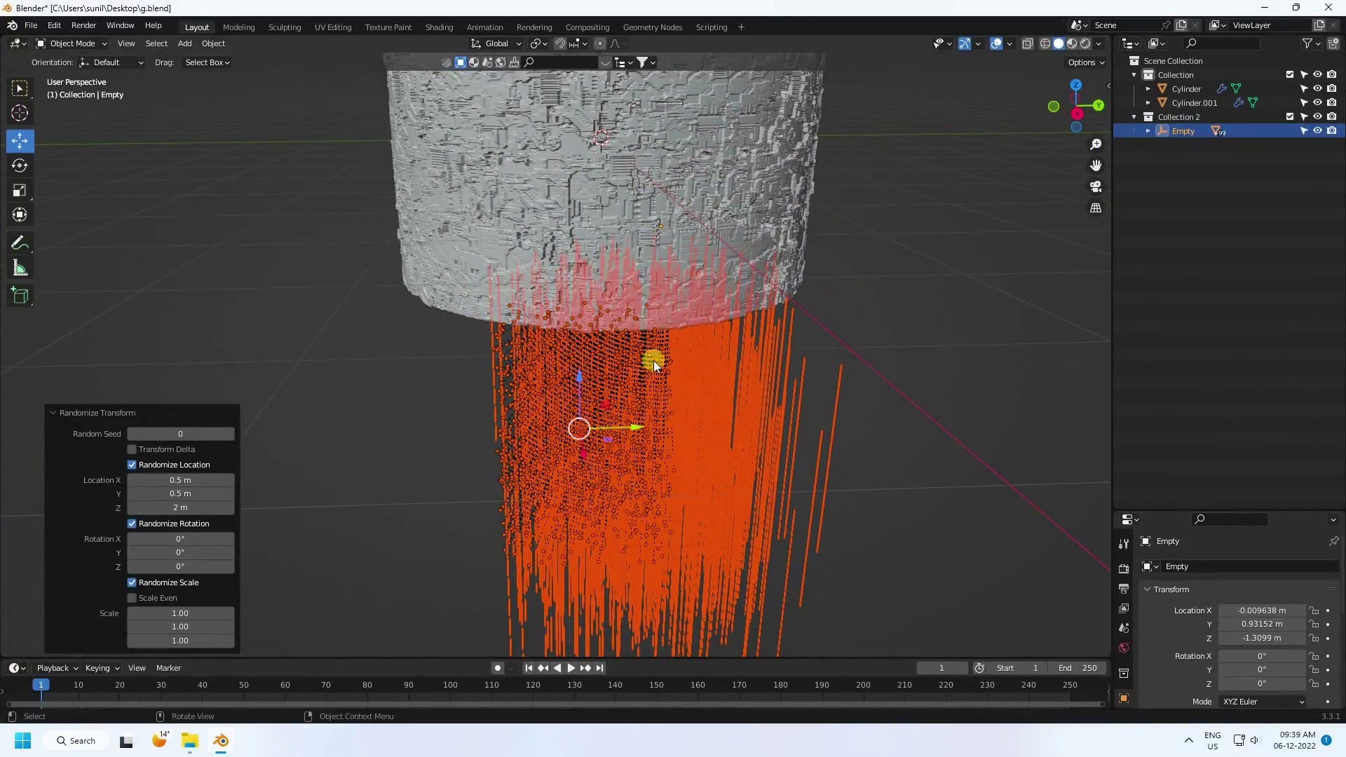
- Centre the rods within the two rings, raise them inside the cylinder to about Z 3.85 m for the Empty, and deselect them
key(KP_7)
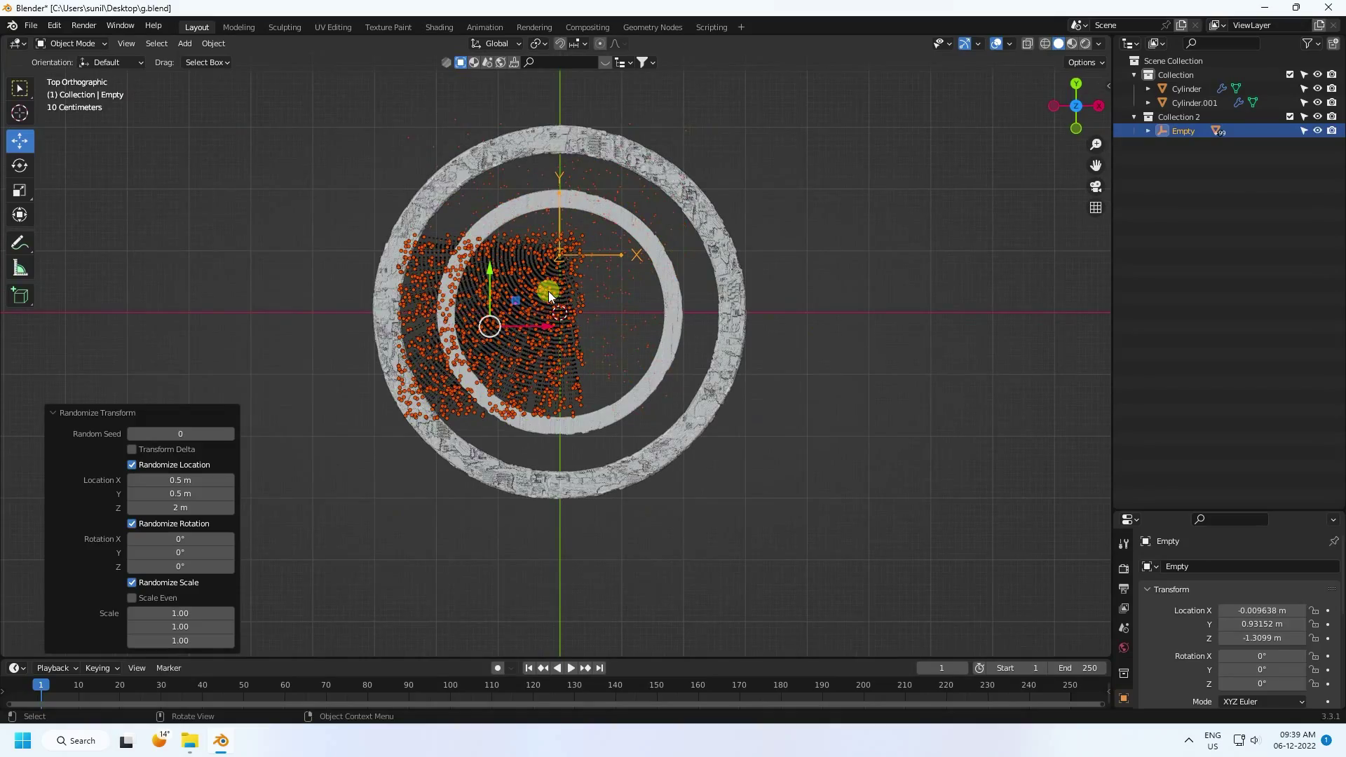
scroll(548, 292, up, 3)
drag(491, 286, 490, 368)
middle_drag(490, 368, 535, 394)
drag(536, 411, 455, 180)
click(276, 217)
middle_drag(277, 216, 436, 330)
- Select the Empty's hierarchy again, raise the rods about 0.54 m along Z, and deselect them
right_click(1172, 127)
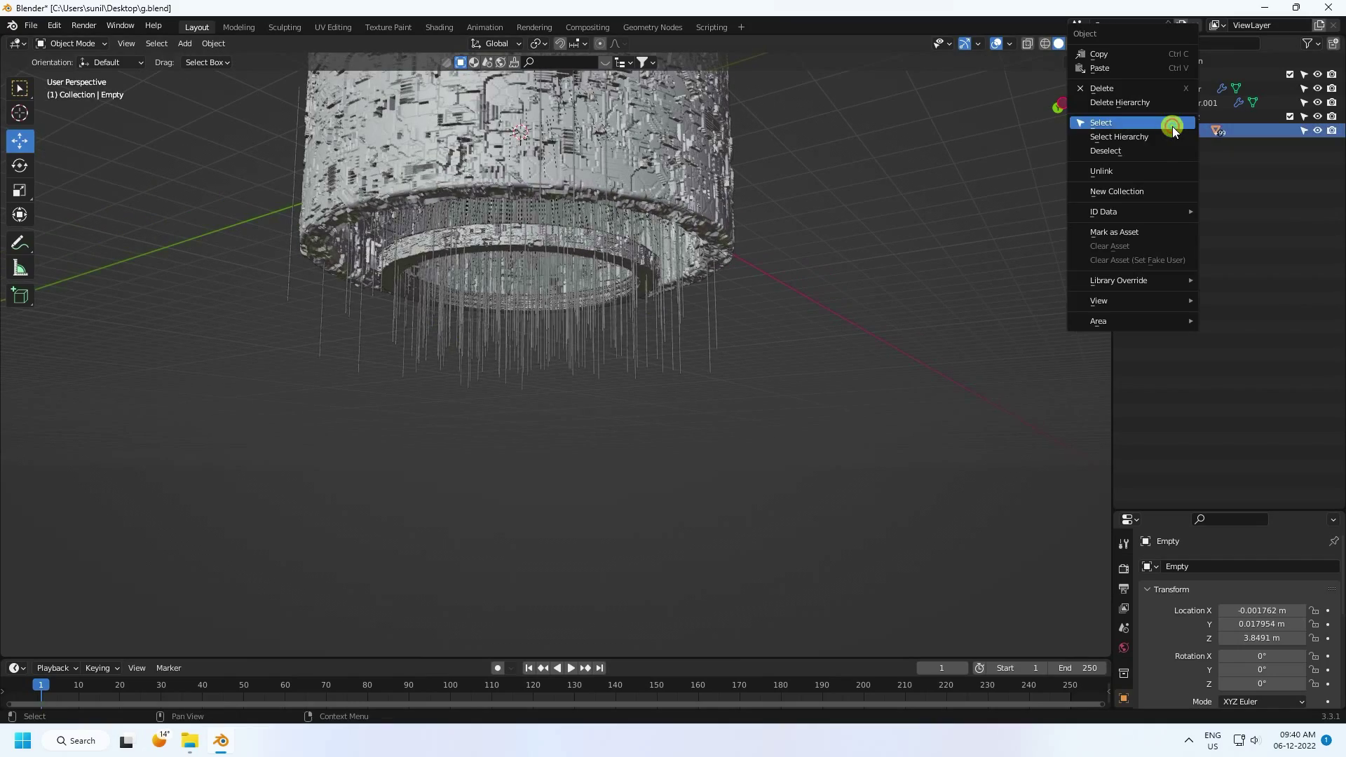
click(1145, 133)
middle_drag(631, 257, 658, 371)
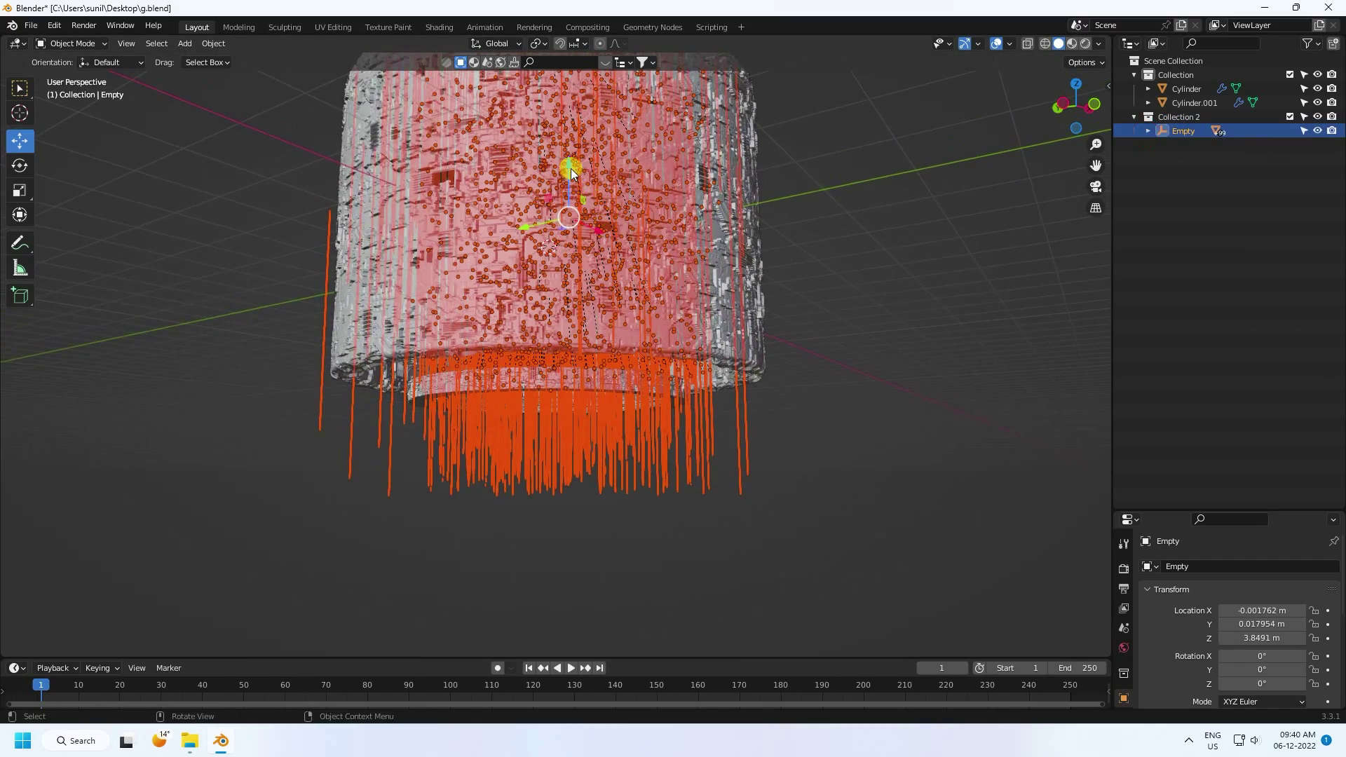
drag(570, 168, 562, 129)
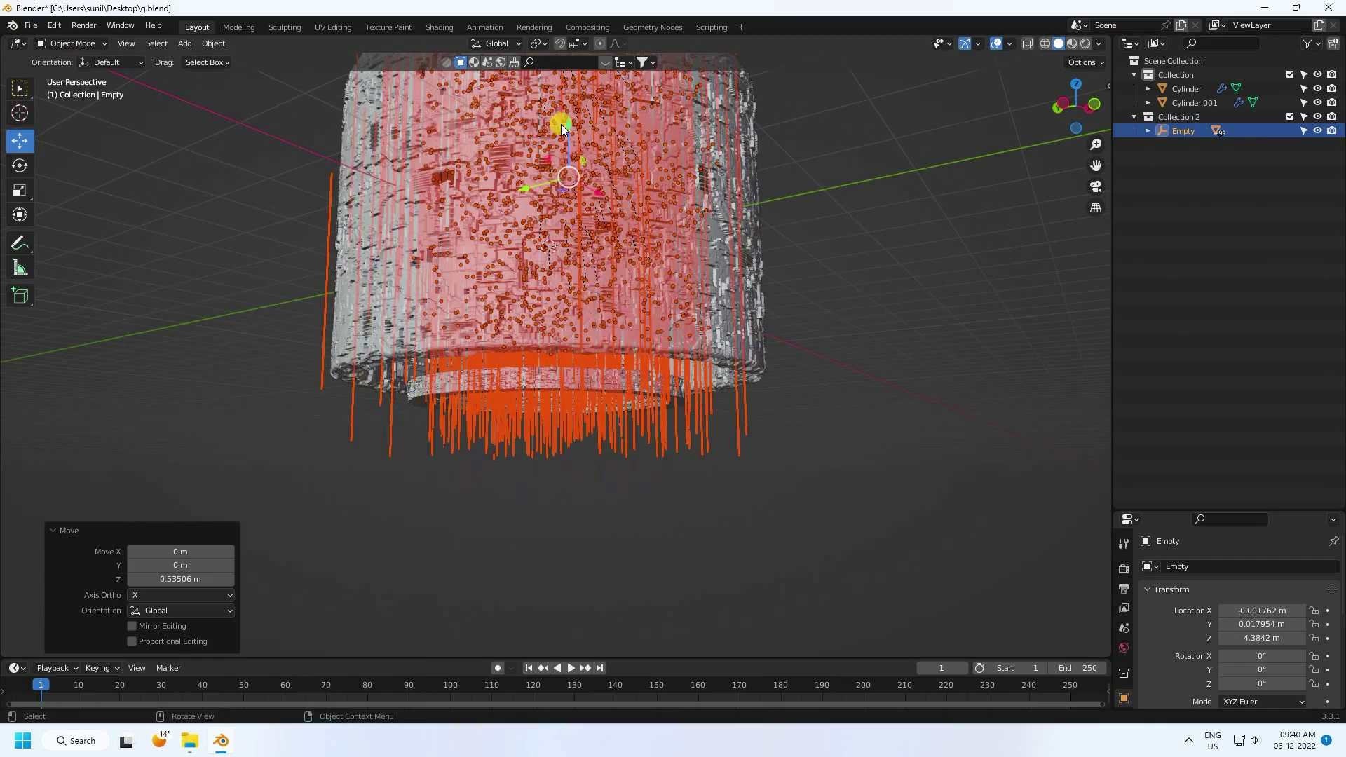
click(280, 409)
- Delete the stray outer rods hanging beyond both sides of the smaller ring
scroll(290, 414, up, 3)
click(217, 406)
key(Delete)
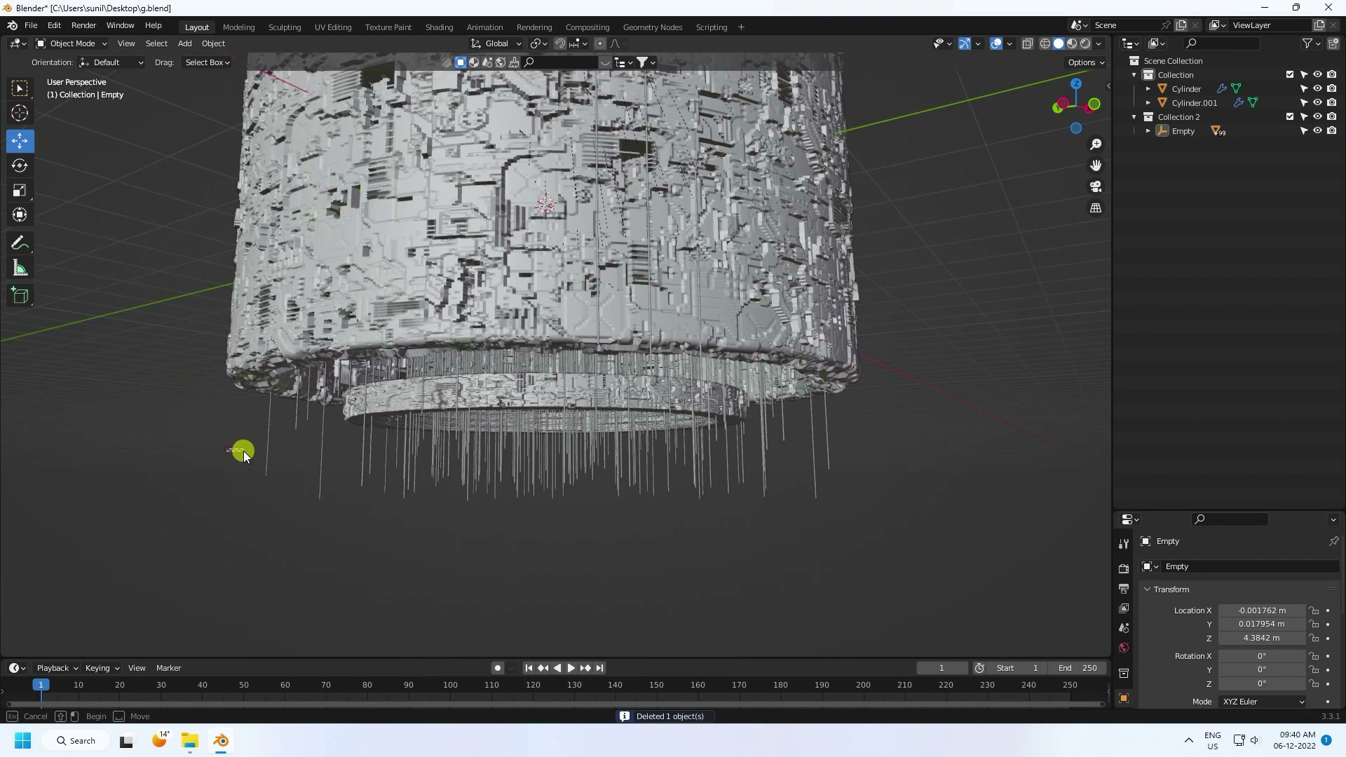
click(280, 462)
key(Delete)
drag(297, 420, 313, 426)
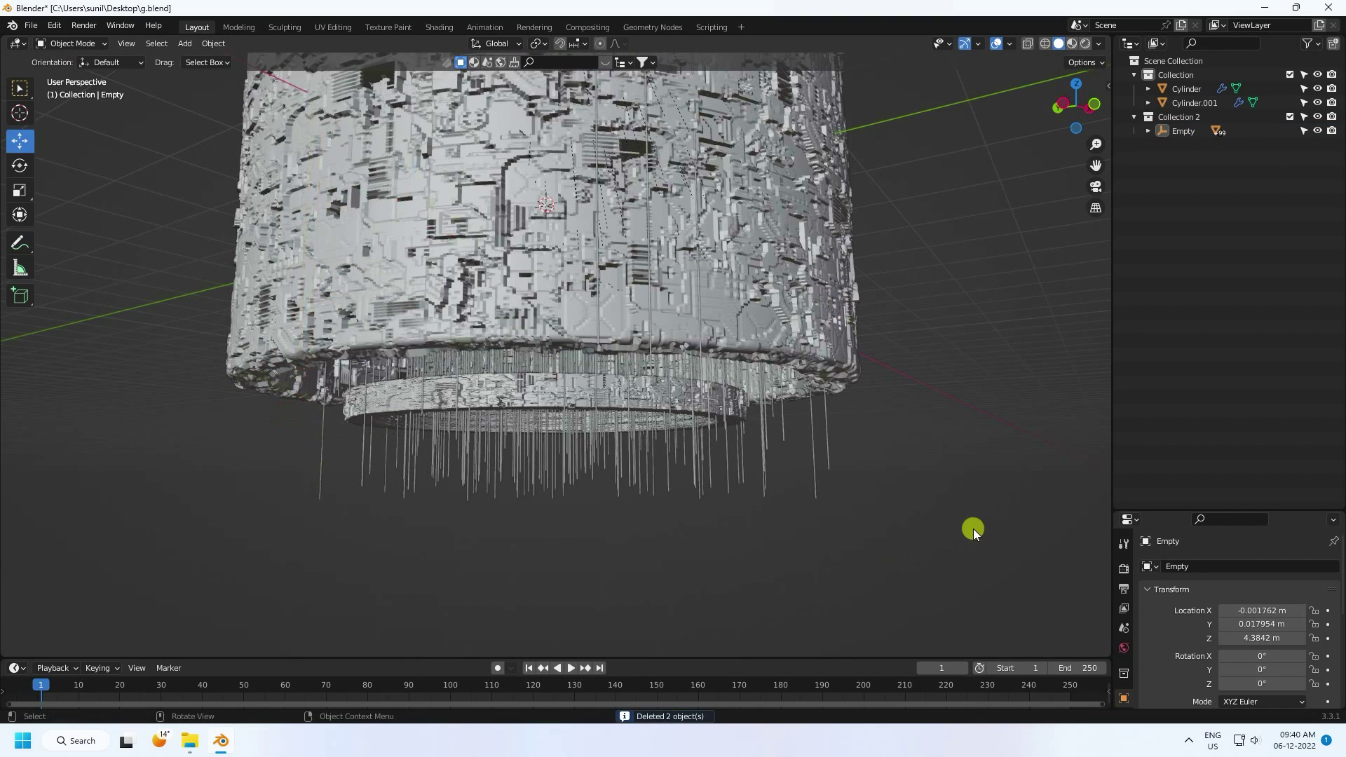
drag(924, 435, 699, 589)
key(Delete)
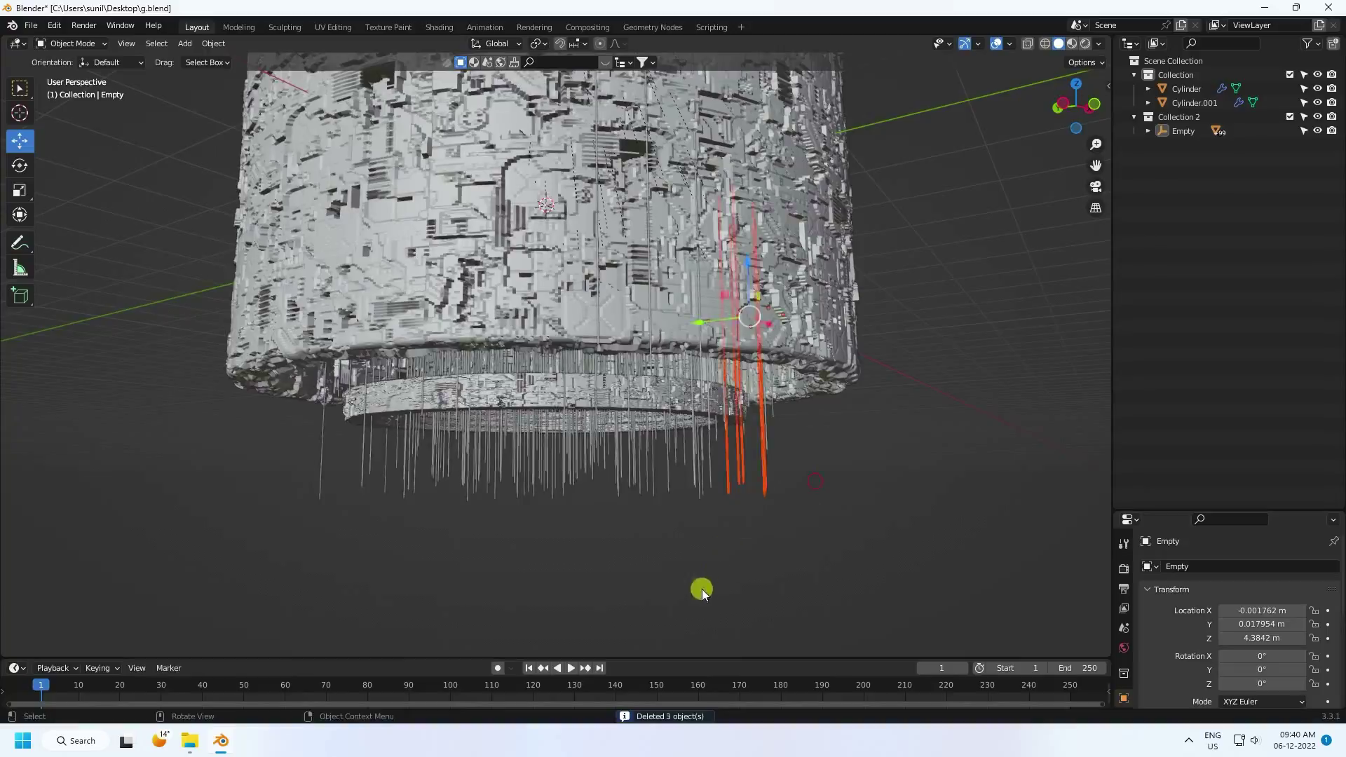
key(Delete)
middle_drag(700, 588, 620, 516)
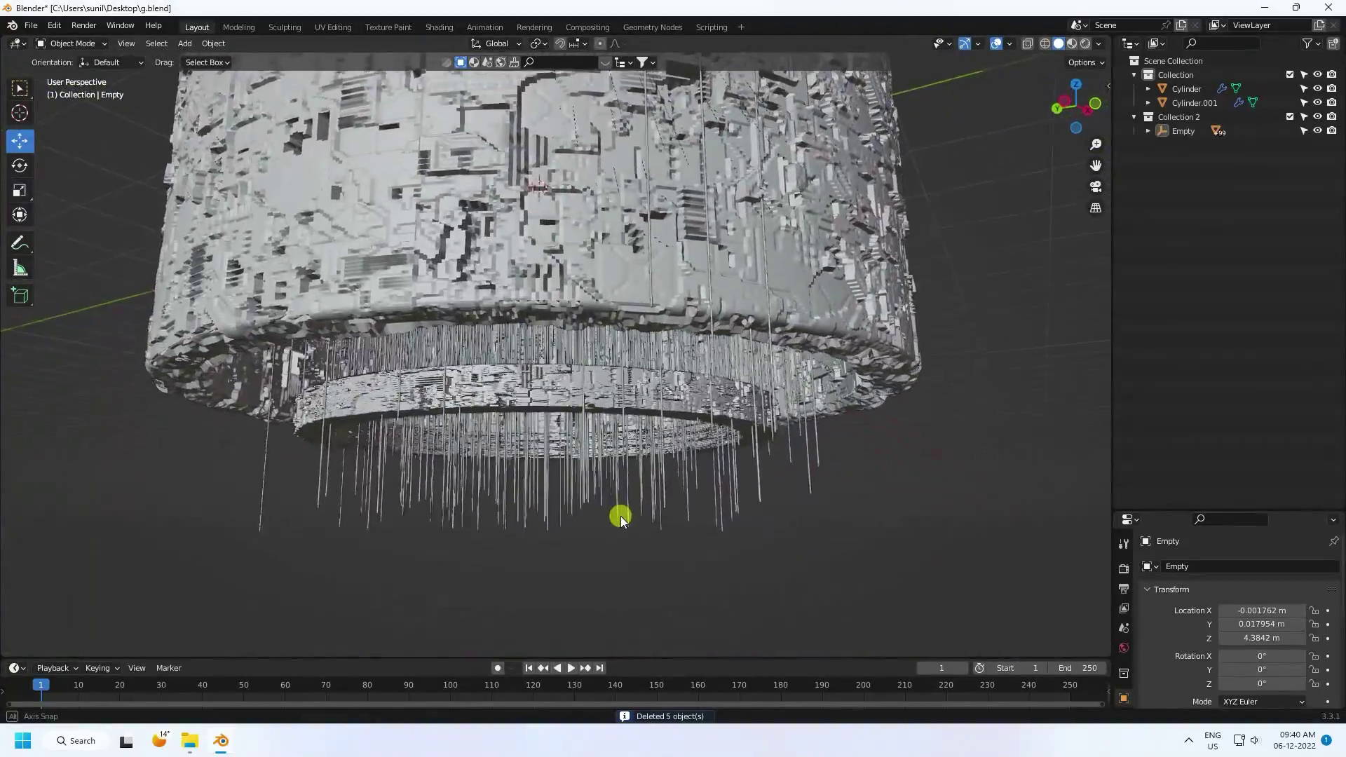
mouse_move(610, 407)
middle_down()
mouse_move(591, 381)
mouse_move(624, 427)
middle_up()
- Enlarge the object properties area and set the large cylinder's rotation to X -8°, Y 25° and Z 20°
drag(1146, 512, 1130, 199)
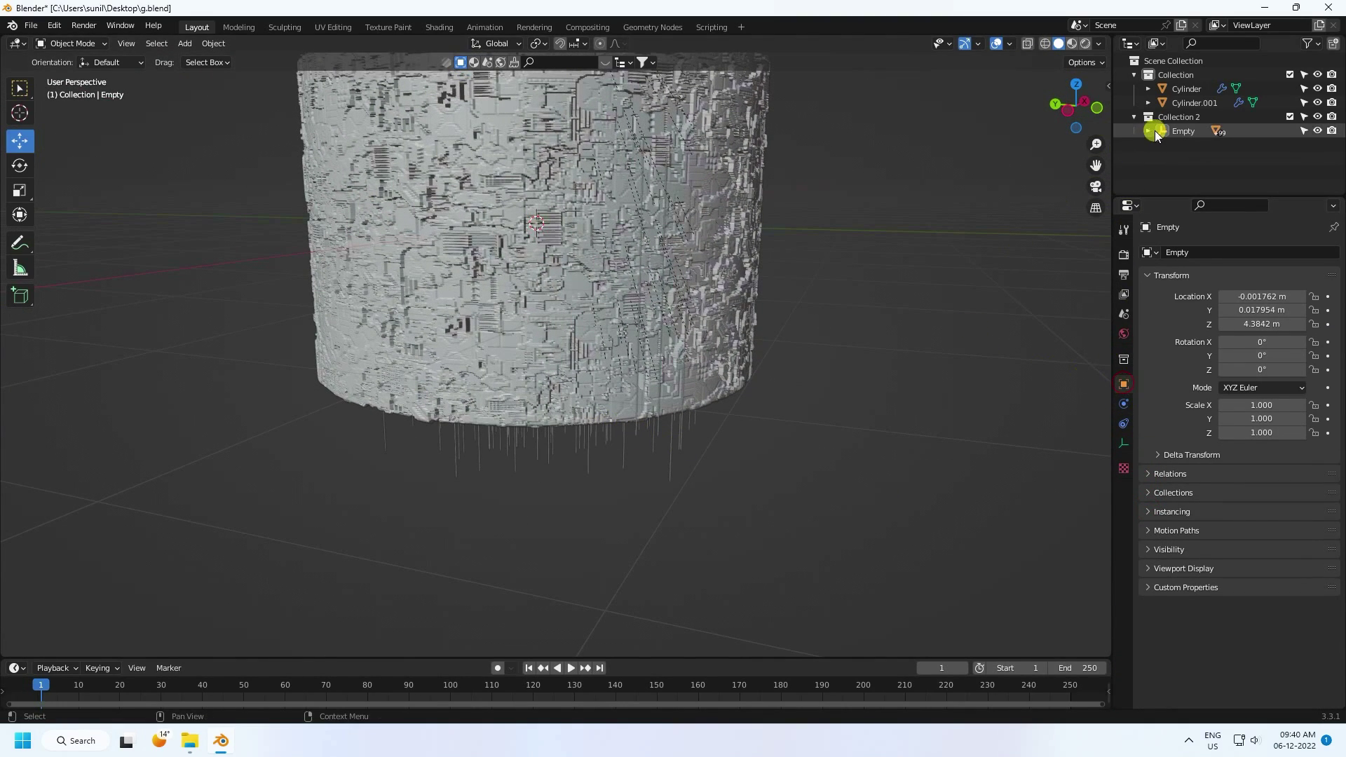
click(1172, 91)
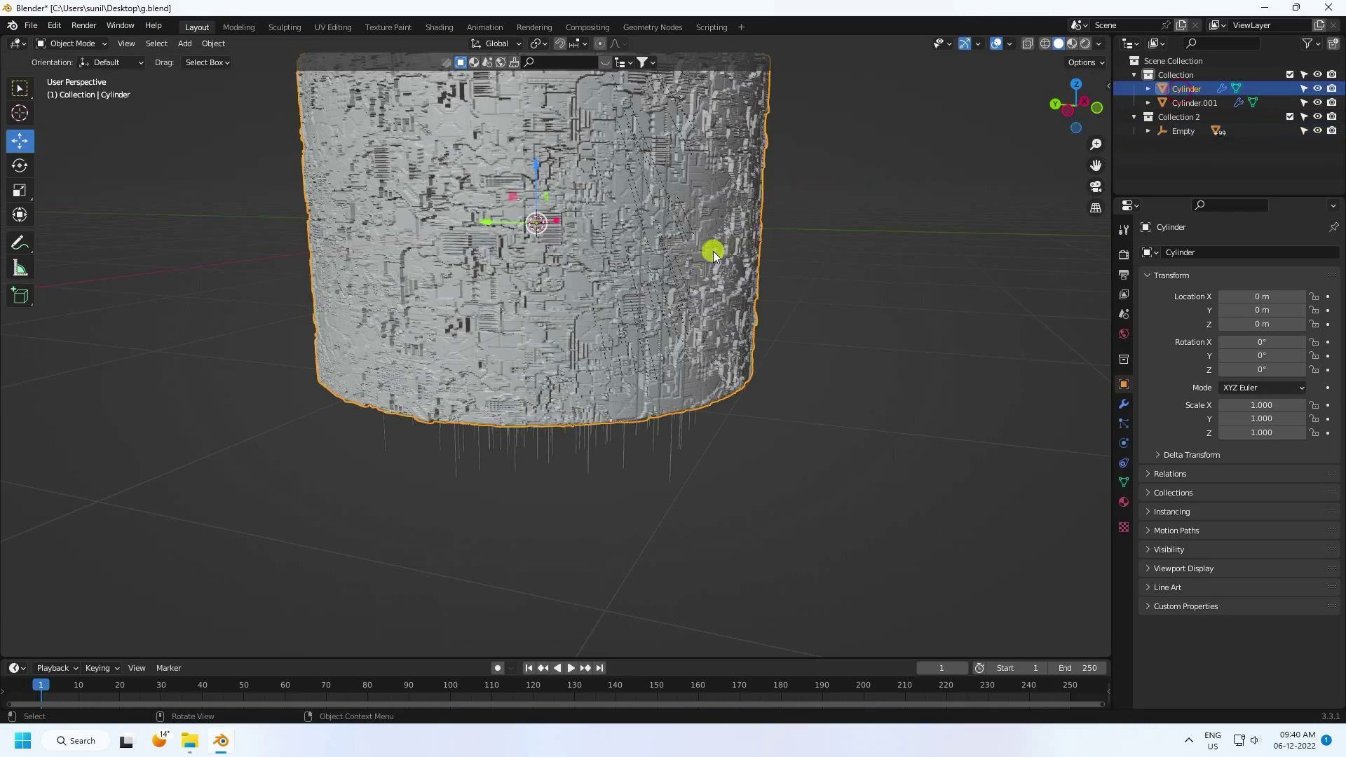
middle_drag(594, 275, 667, 423)
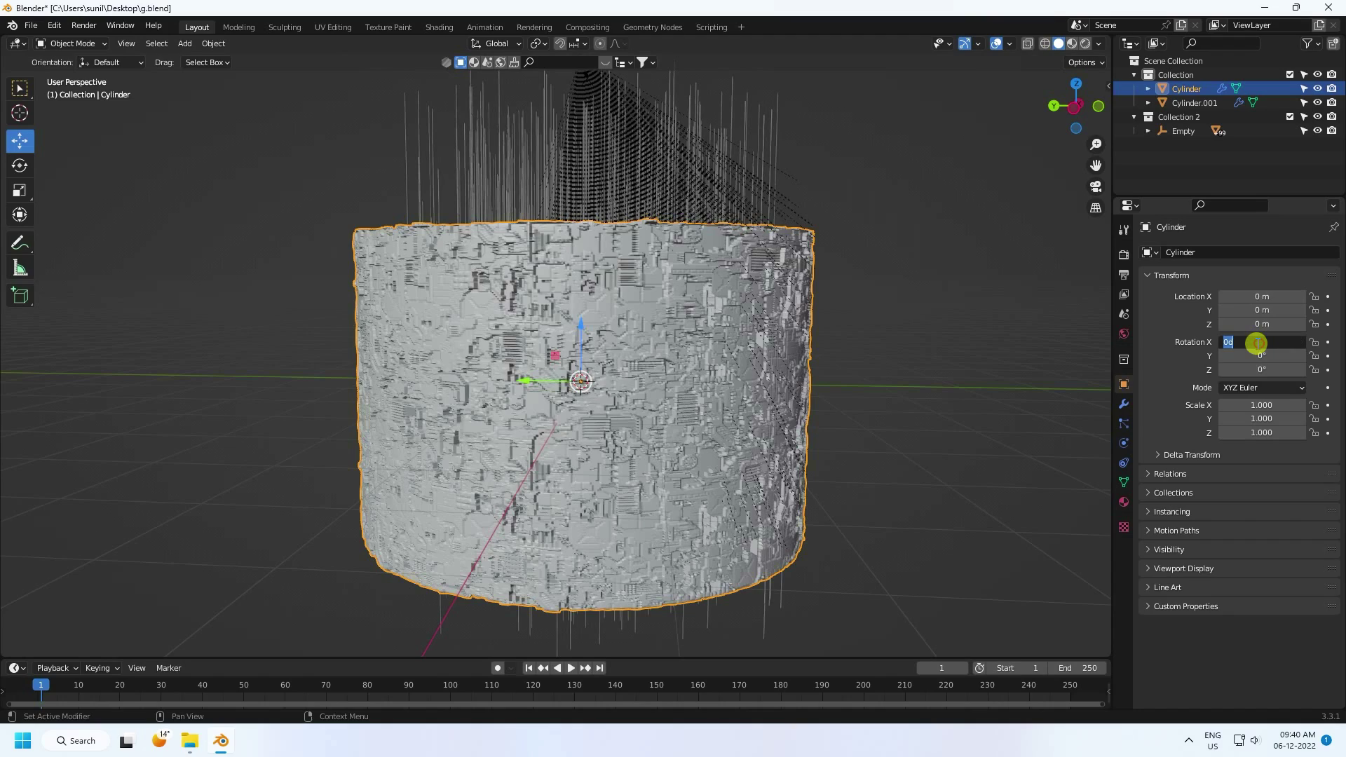
key(Return)
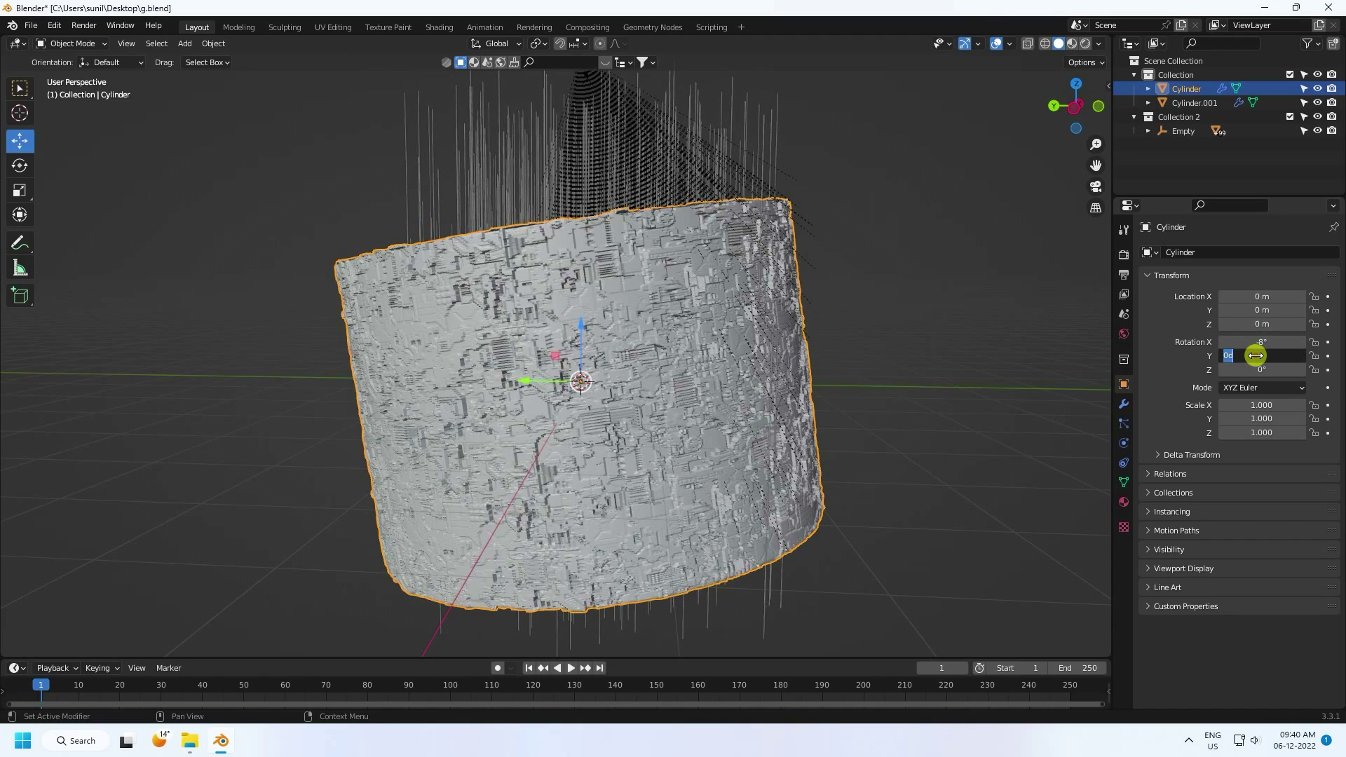
click(1254, 356)
text(25)
key(Return)
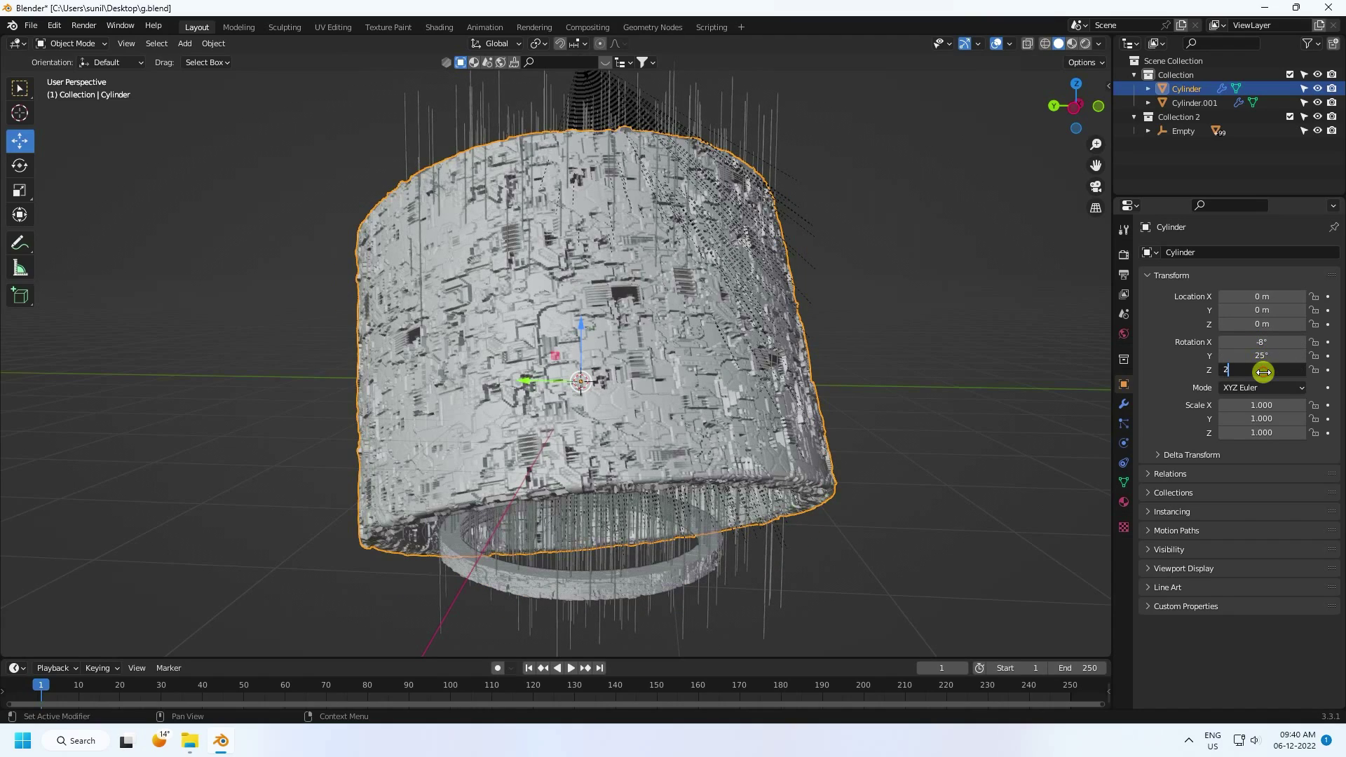
click(1263, 372)
text(20)
key(Return)
middle_drag(666, 528, 550, 475)
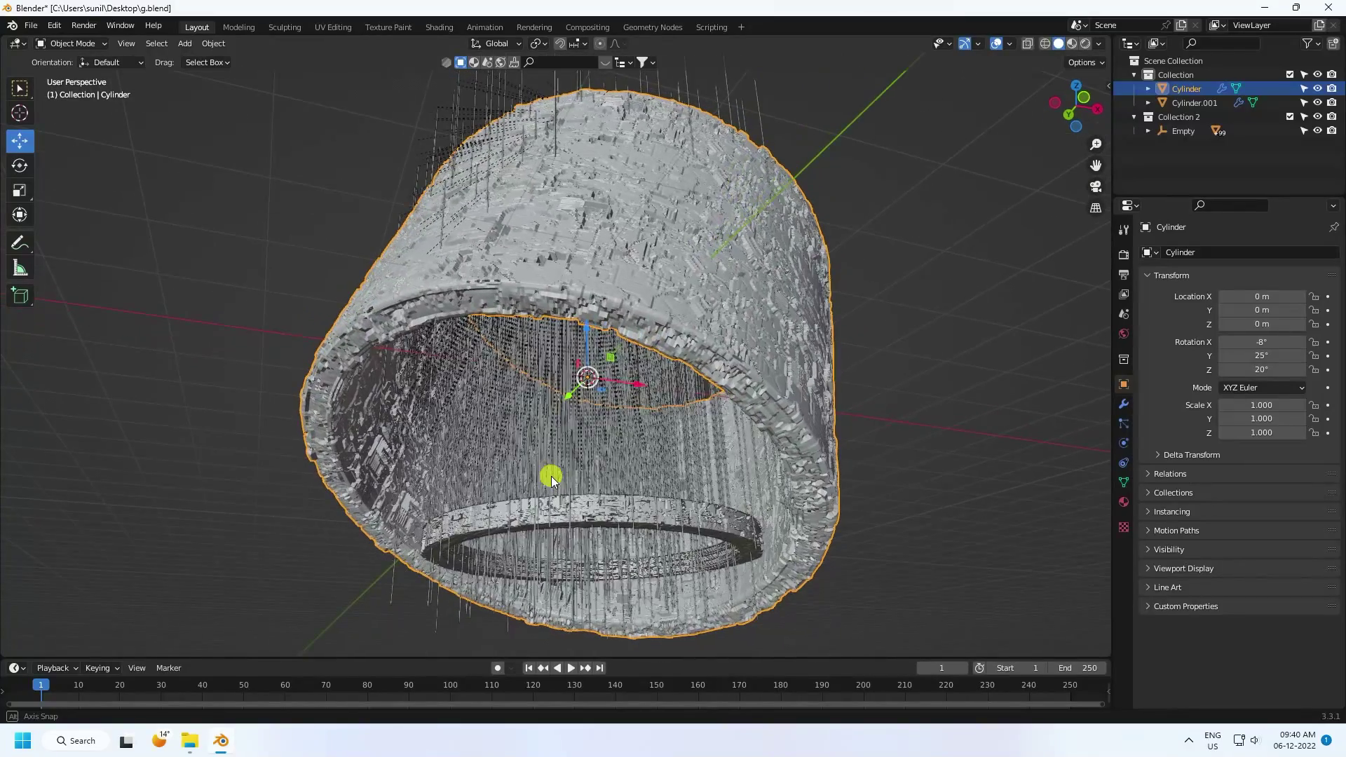
- Set the smaller ring's rotation to X -8° and Y 25°, with the Z rotation matching the large cylinder's tilt
click(1193, 102)
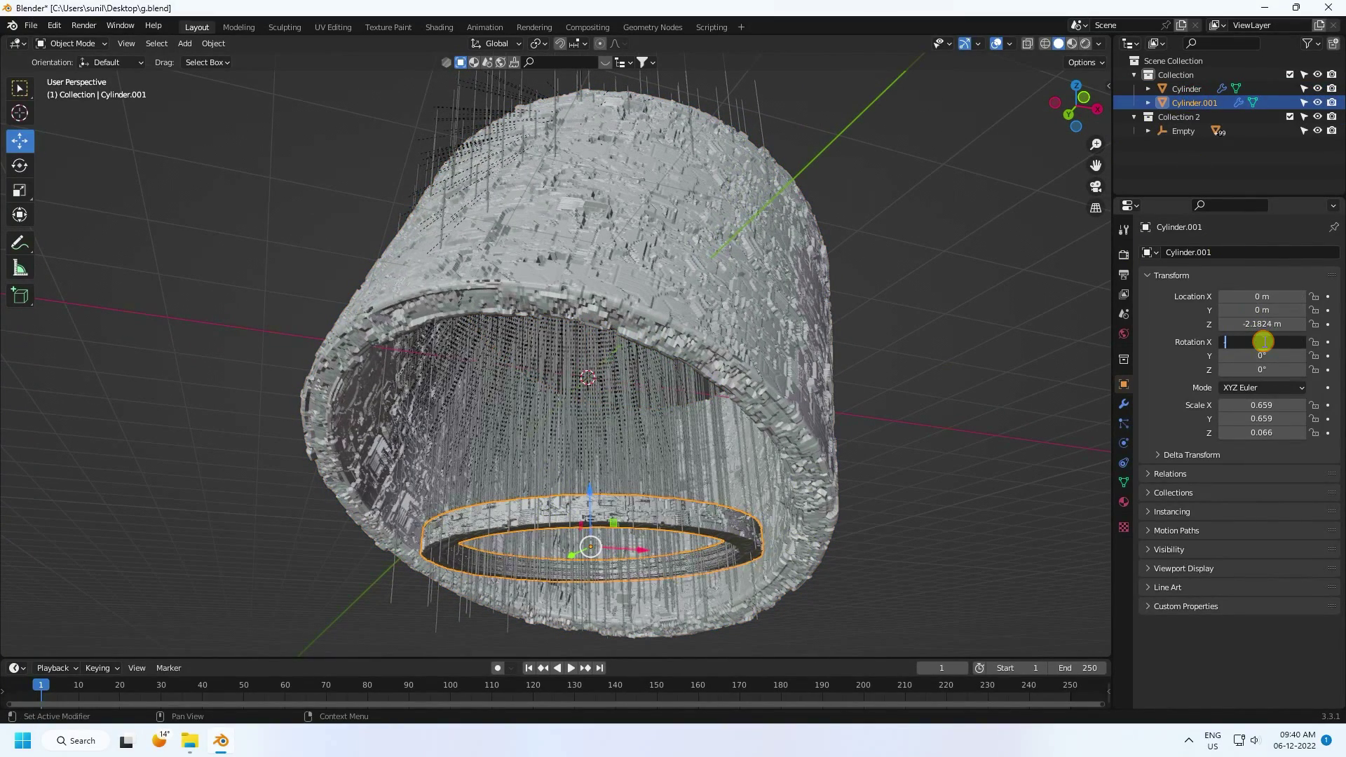
text(-8)
key(Return)
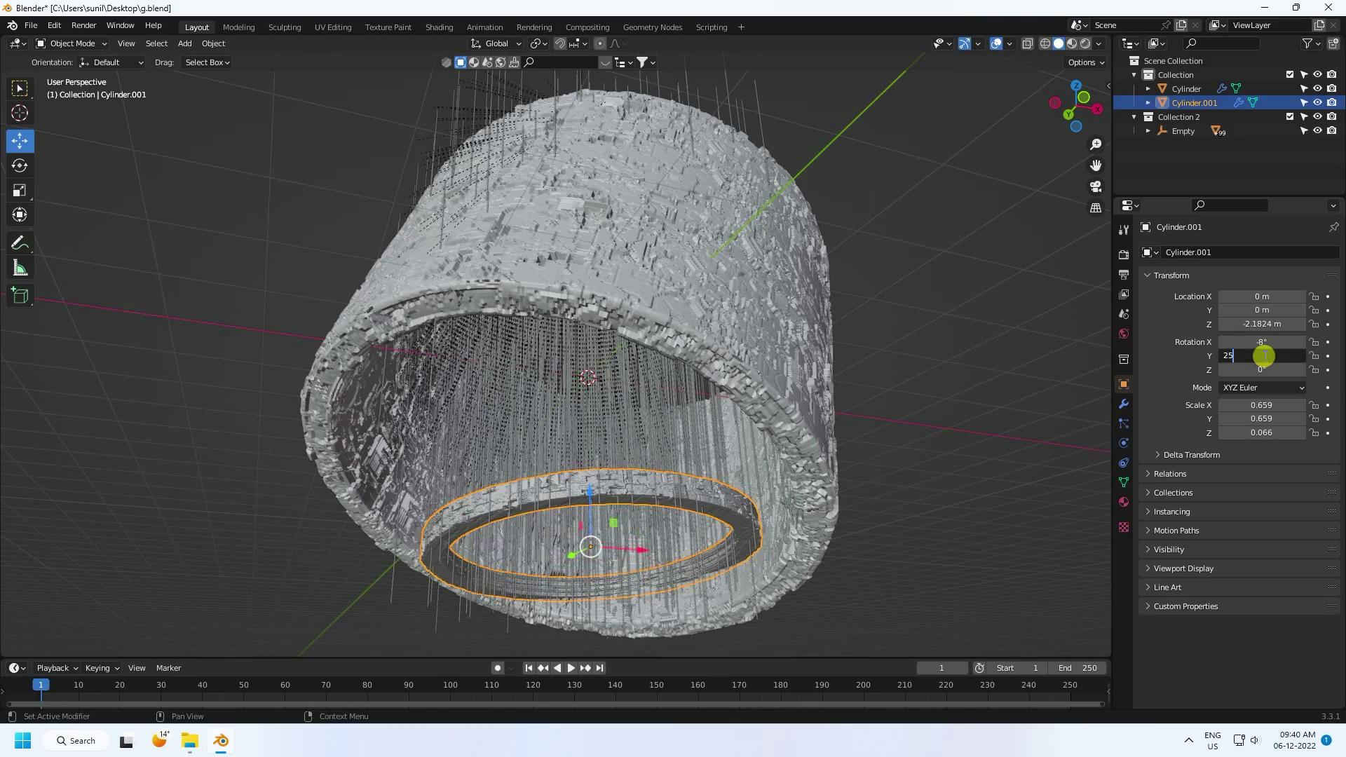
click(1263, 356)
text(25)
key(Return)
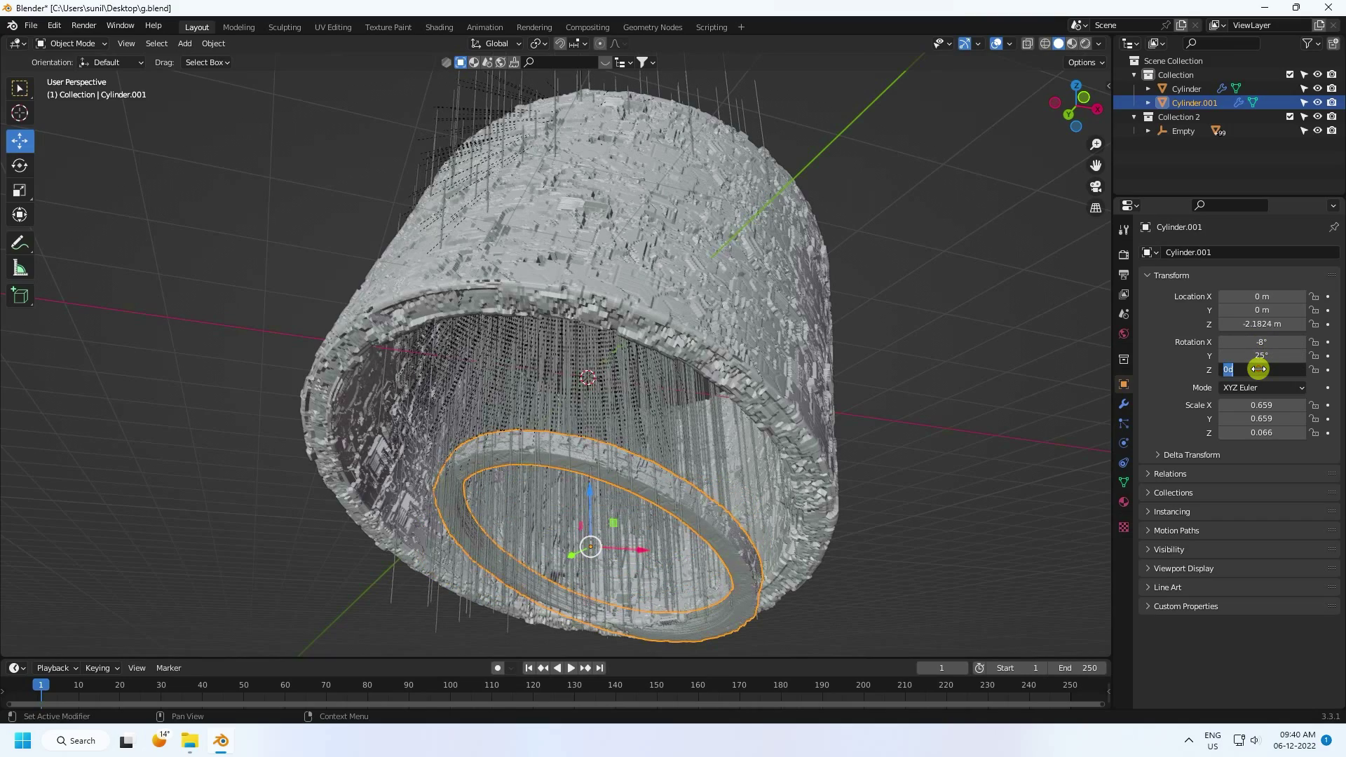
key(Return)
mouse_move(787, 430)
middle_down()
mouse_move(820, 388)
mouse_move(789, 427)
middle_up()
- Select the Empty's hierarchy and set the Empty's rotation to X -8°, Y 25° and Z 20°
click(1192, 130)
right_click(1189, 130)
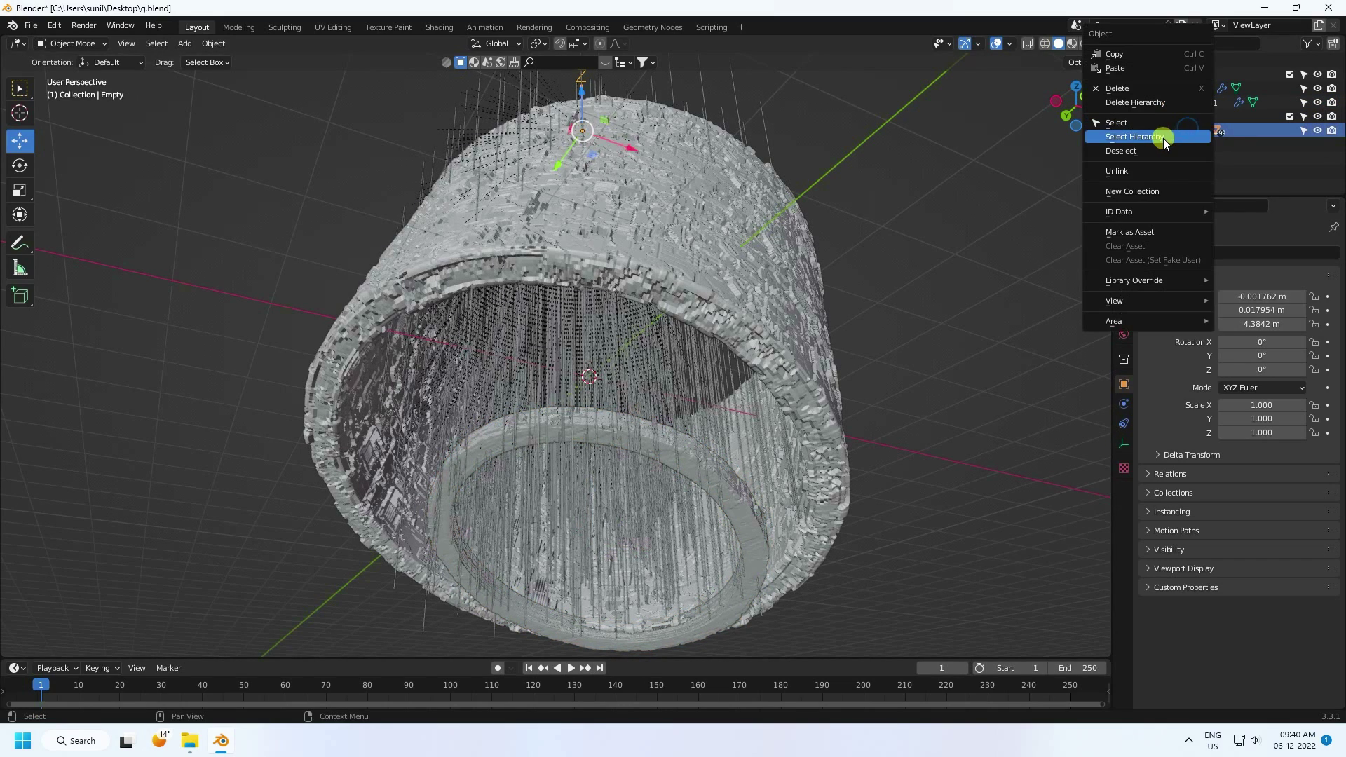
click(1187, 133)
click(1260, 342)
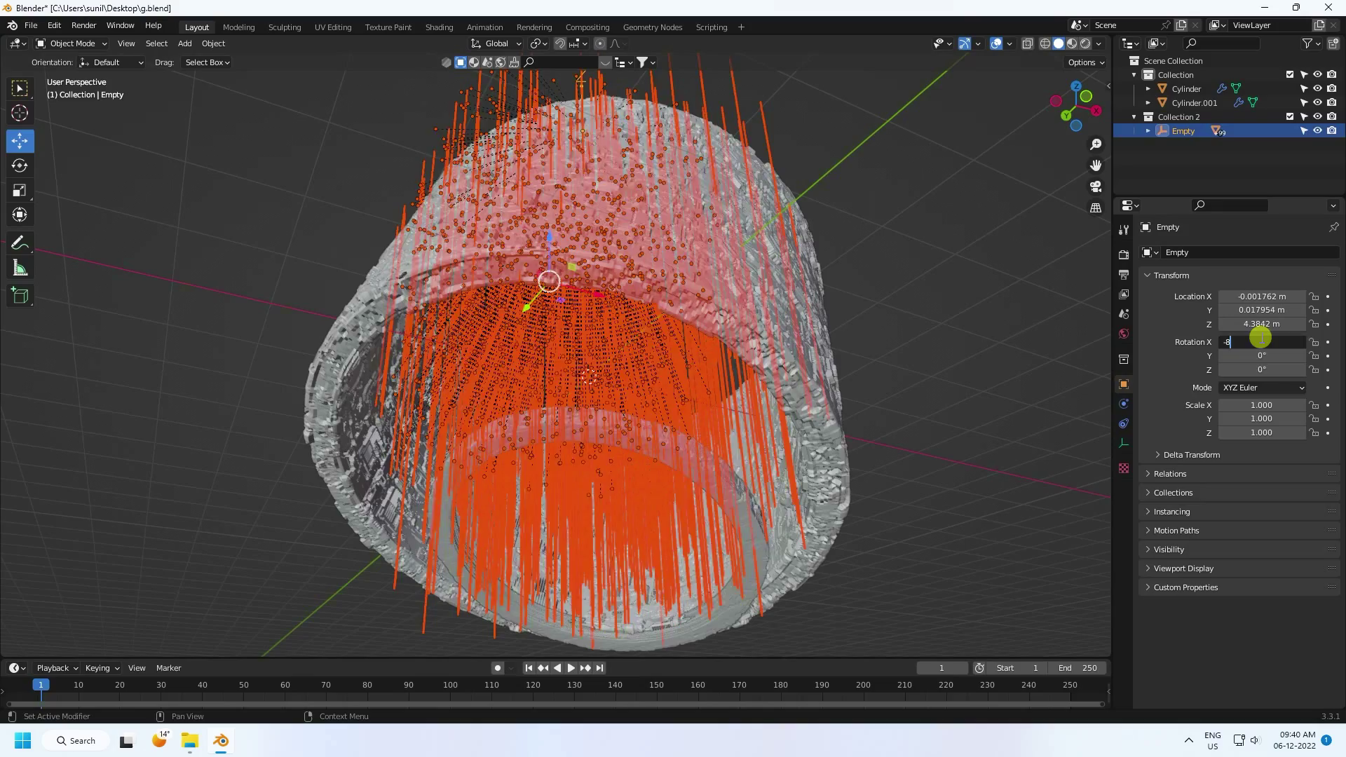
text(-8)
key(Tab)
text(25)
key(Tab)
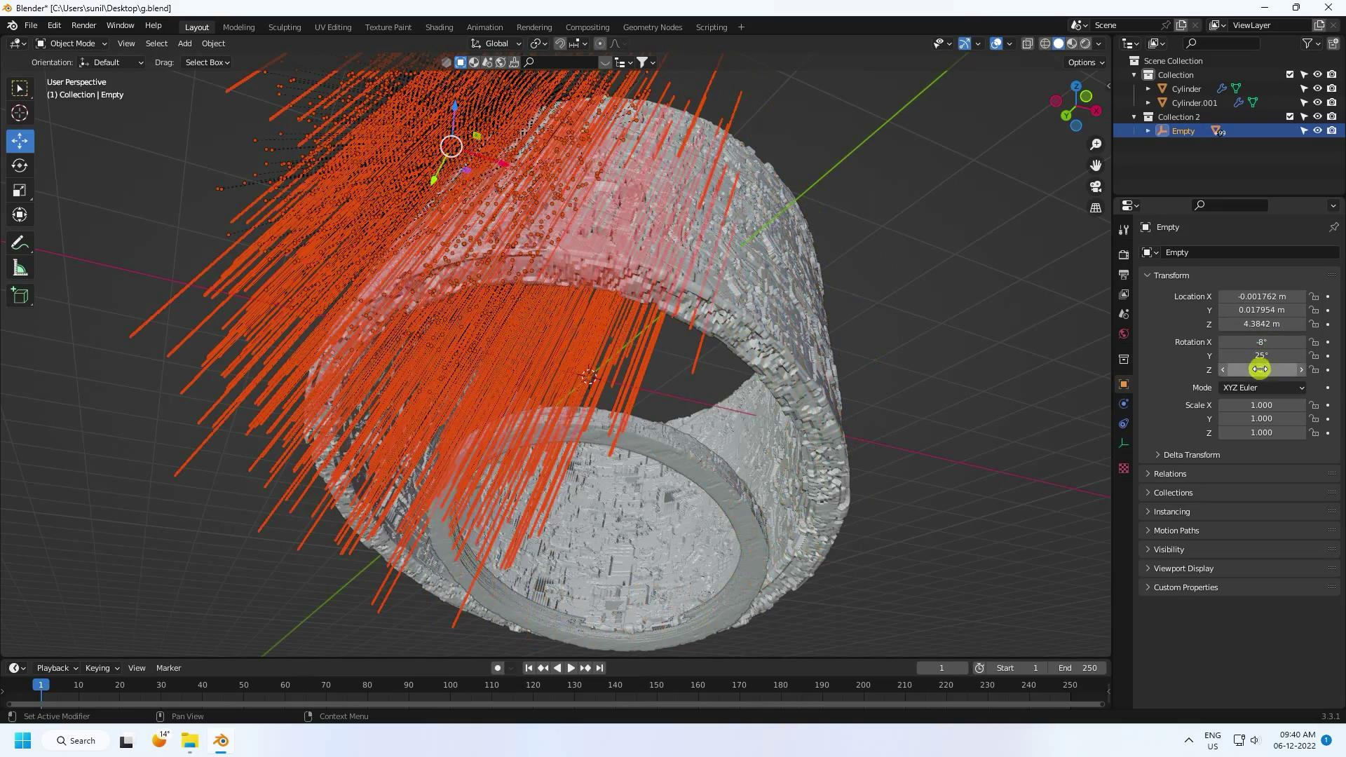
text(20)
key(Return)
- Move the rods back inside the tilted cylinder, placing the Empty at about X 1.63 m, Y 1.37 m and Z 3.38 m
middle_drag(806, 320, 550, 457)
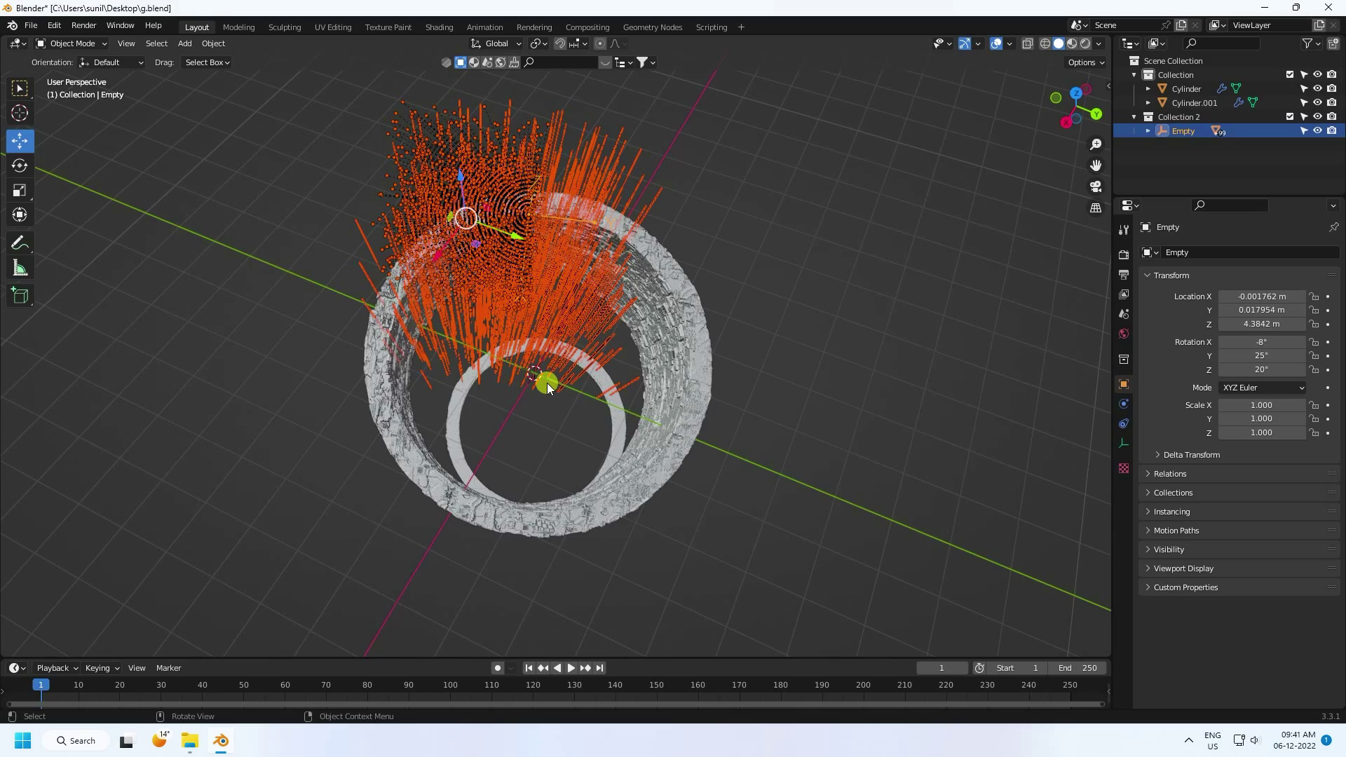
key(KP_7)
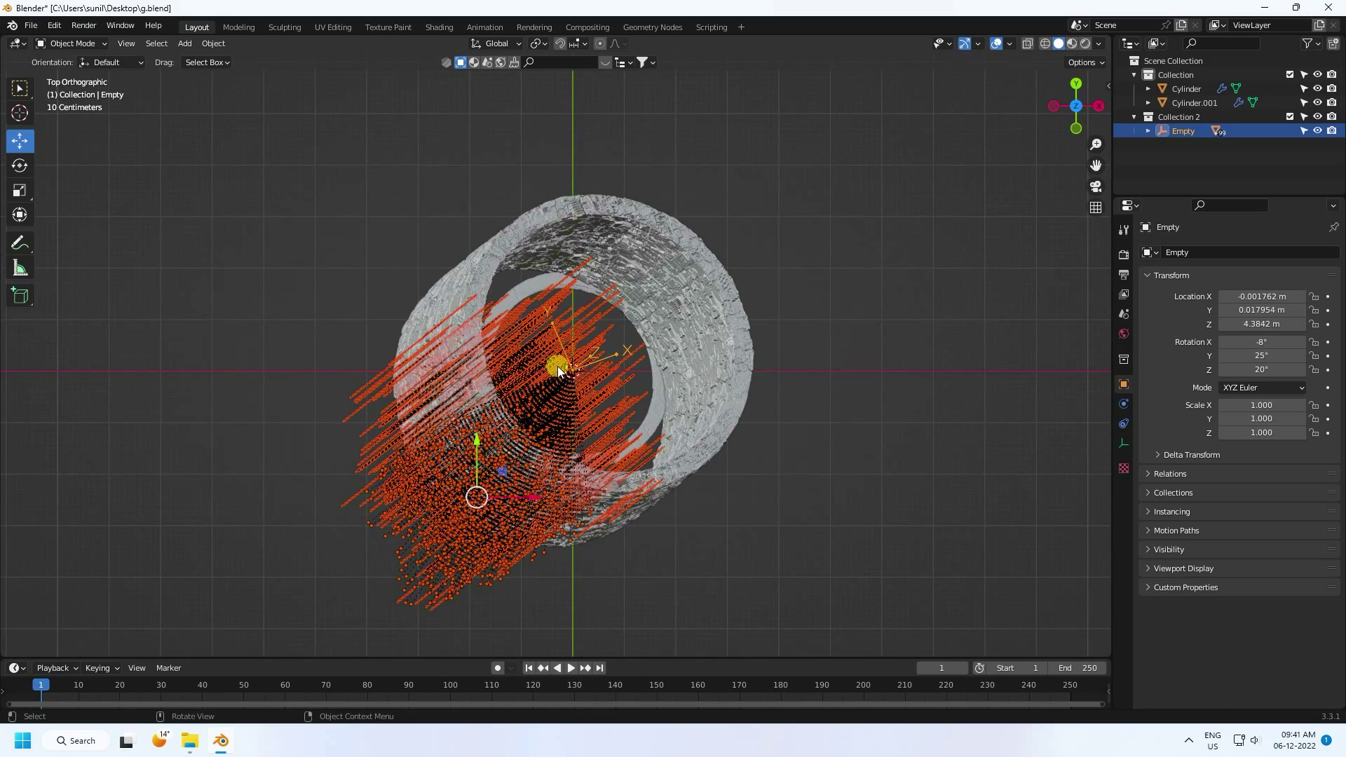
key(KP_1)
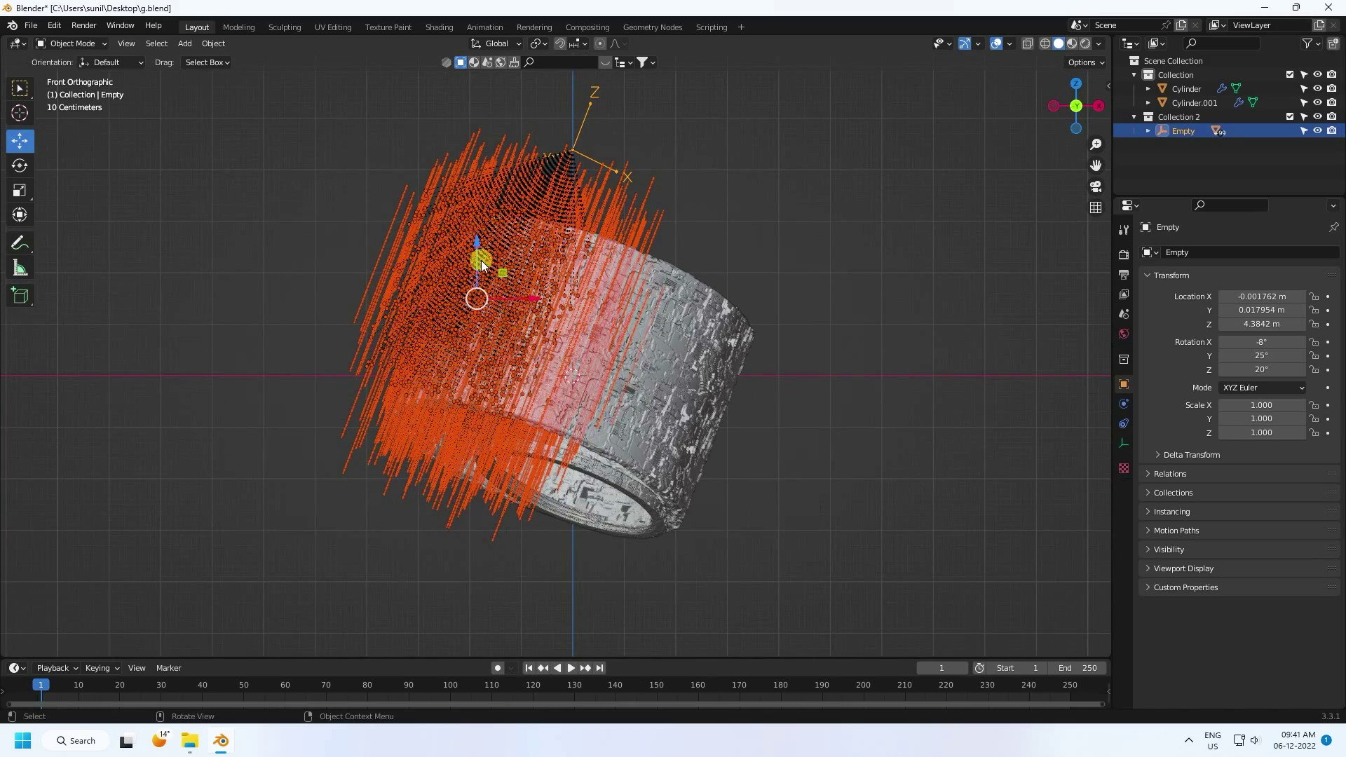
drag(519, 296, 638, 323)
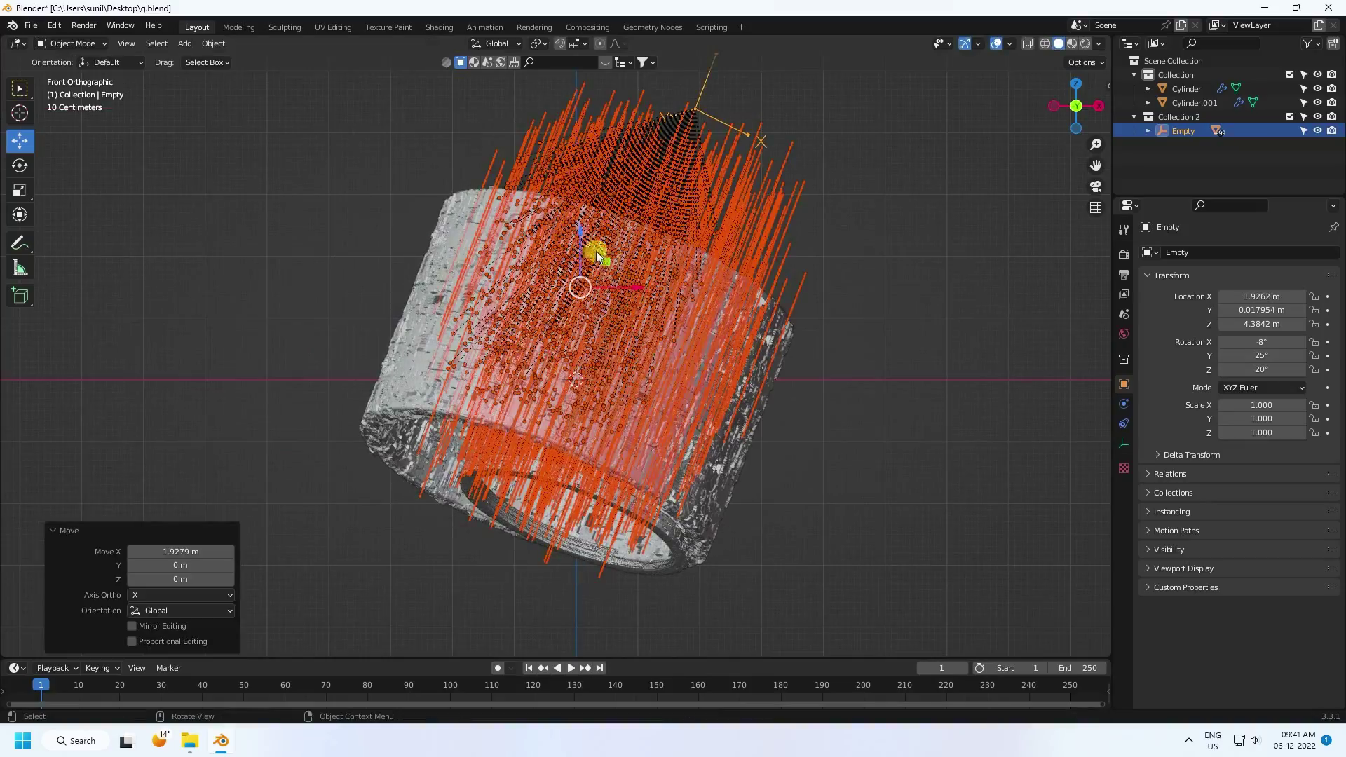
drag(595, 254, 576, 292)
middle_drag(577, 291, 819, 287)
drag(708, 306, 639, 298)
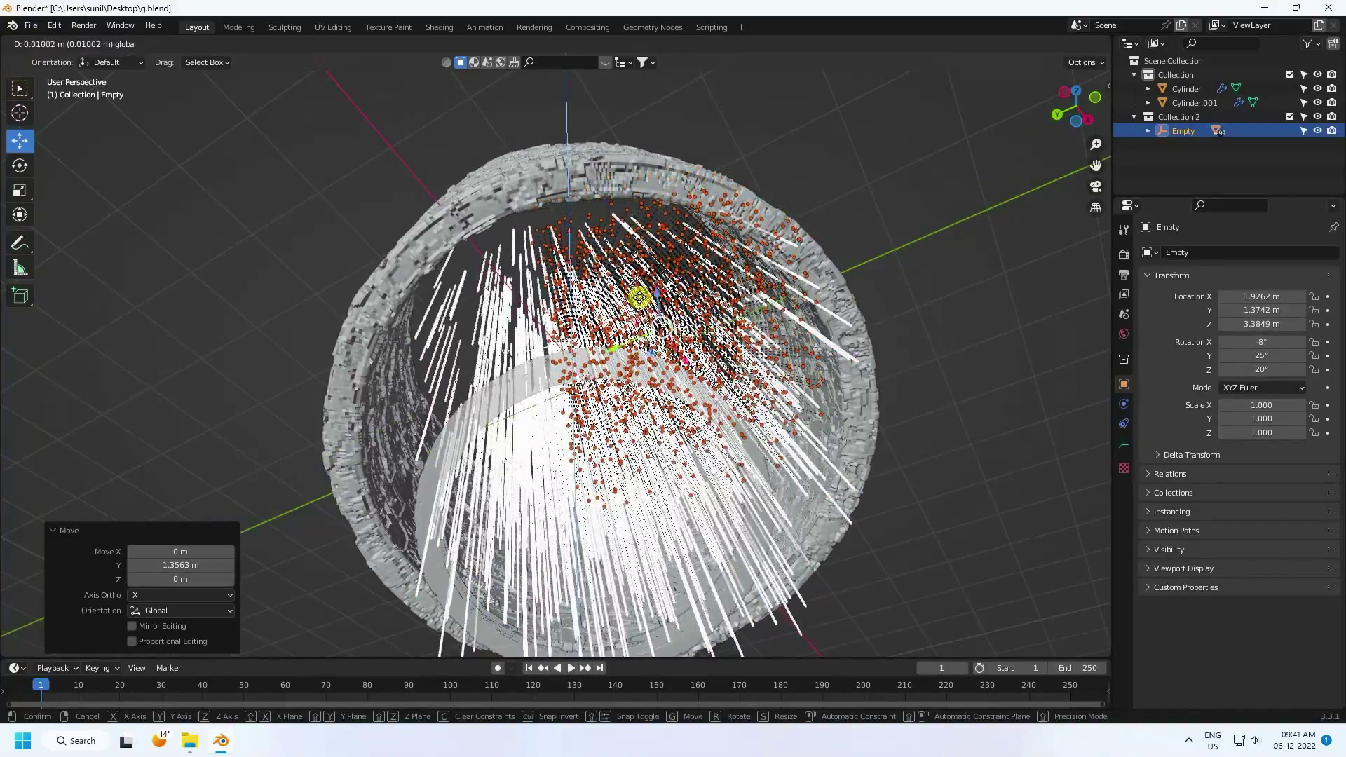
mouse_move(640, 298)
middle_down()
mouse_move(671, 347)
mouse_move(661, 334)
mouse_move(637, 343)
mouse_move(651, 314)
middle_up()
drag(666, 293, 655, 280)
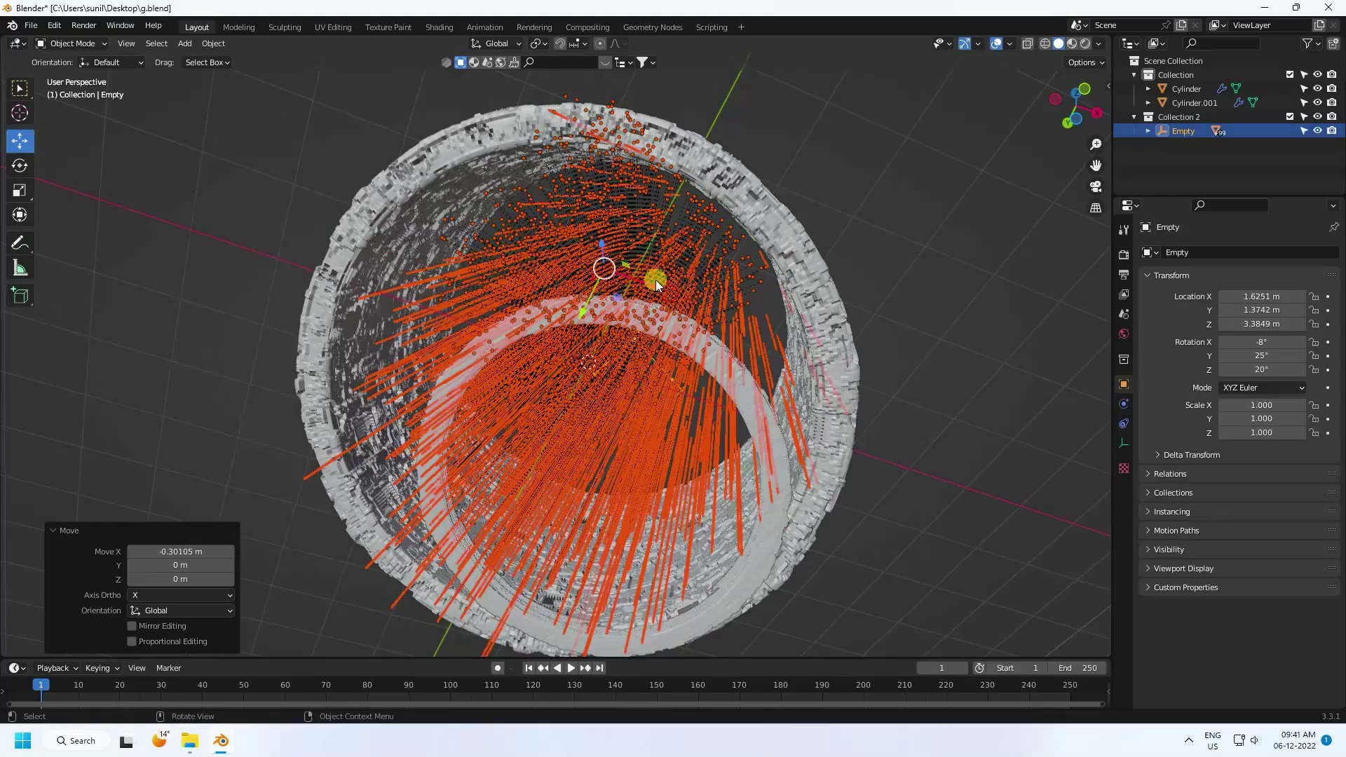
middle_drag(641, 302, 688, 322)
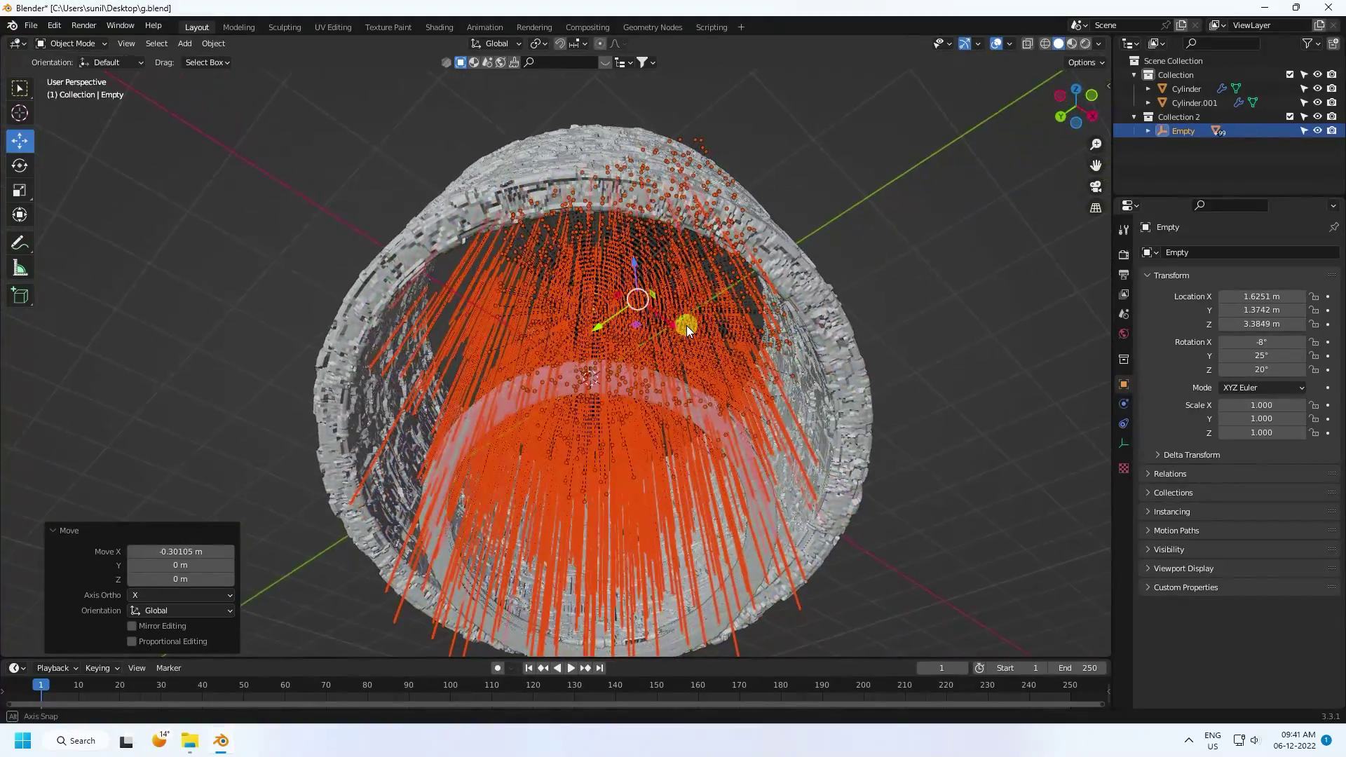
- Add a camera and align it to a view from below into the cylinder's open end
middle_drag(423, 184, 498, 225)
click(185, 43)
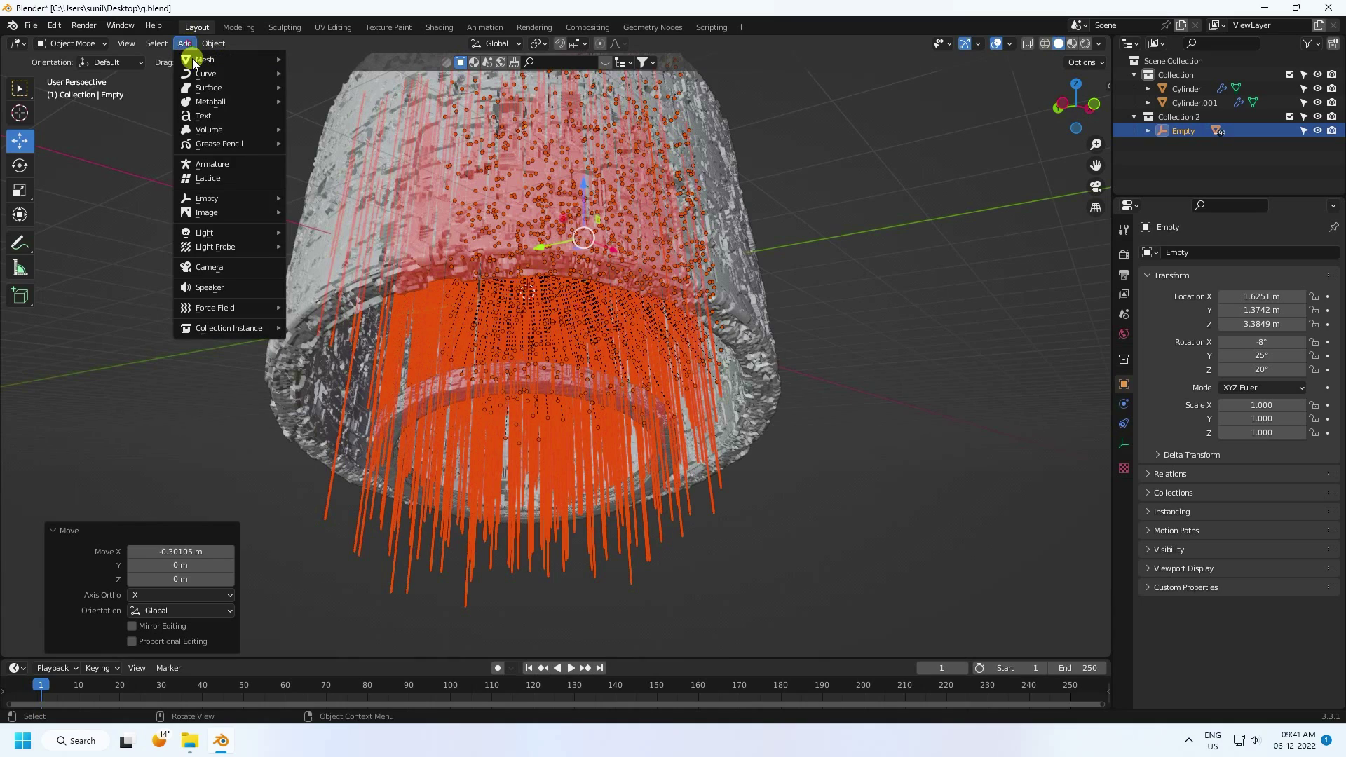
click(210, 267)
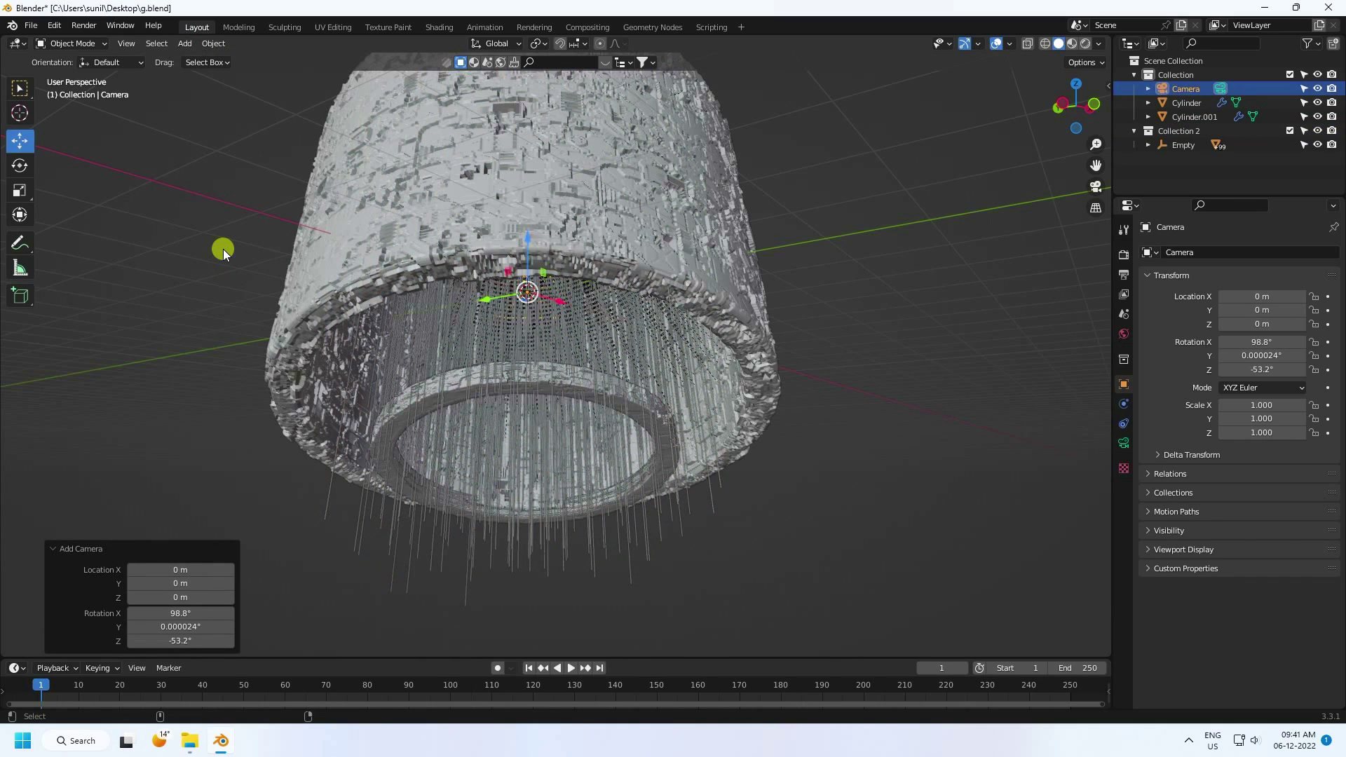
key(ctrl+alt+KP_0)
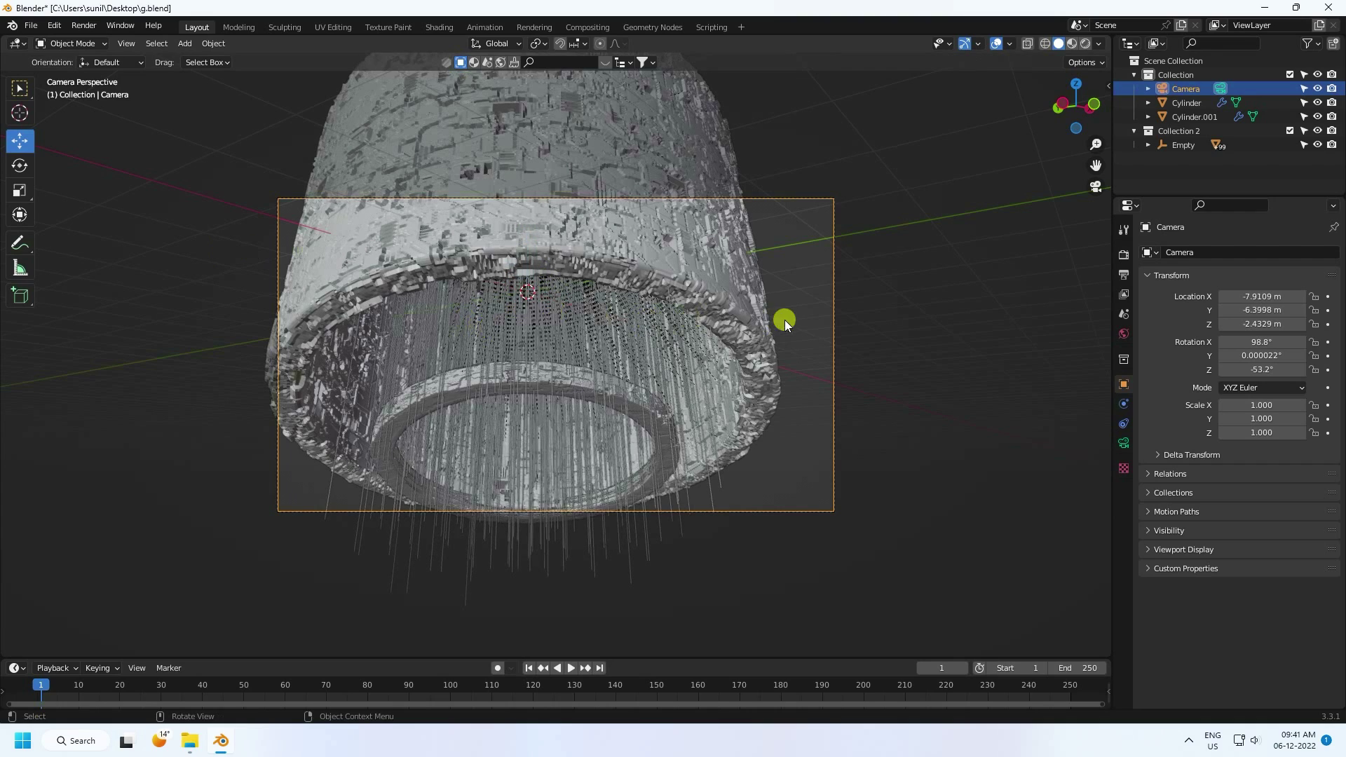
- Lock the camera to the view and orbit it to look further up into the cylinder's opening from a greater distance
click(1105, 85)
click(1104, 84)
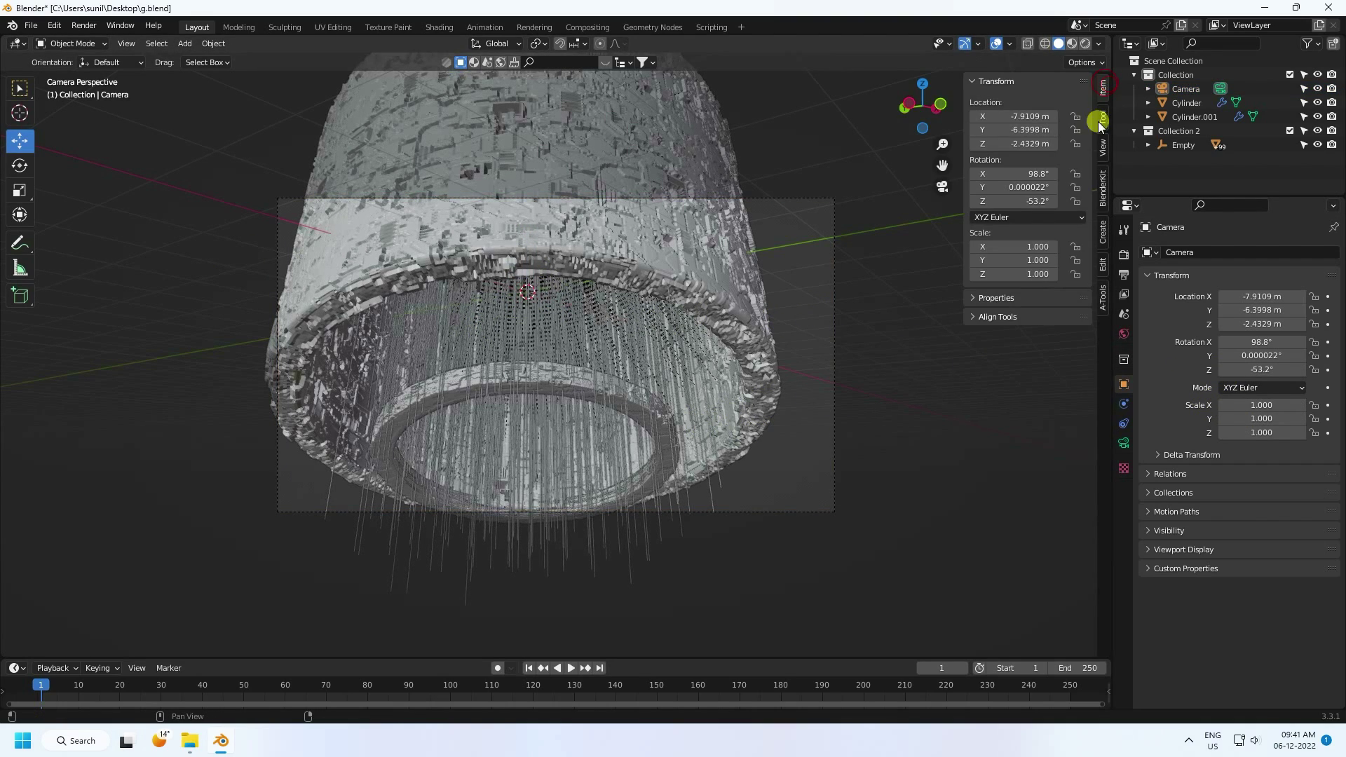
click(1185, 89)
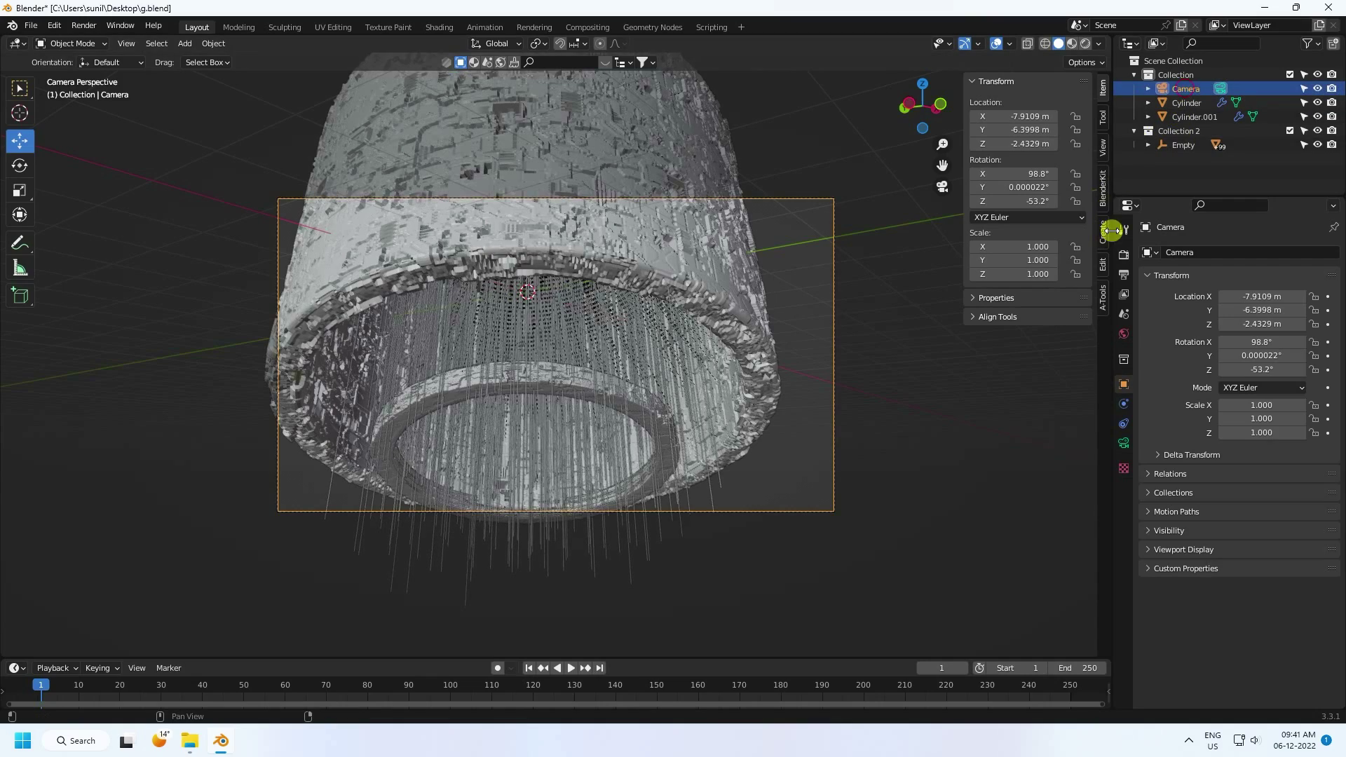
click(1103, 150)
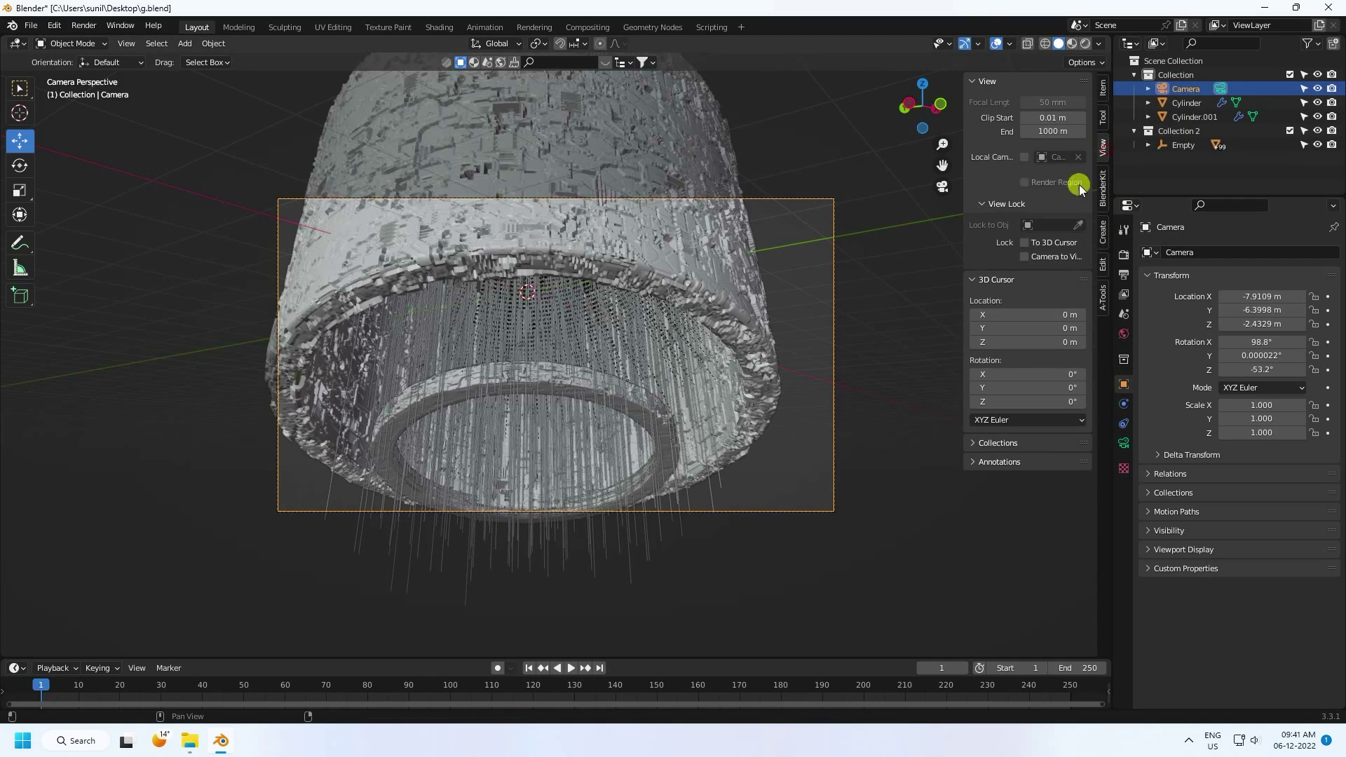
click(1024, 257)
middle_drag(789, 305, 743, 324)
scroll(729, 330, down, 2)
- Set the camera's focal length to 35 mm
click(1124, 443)
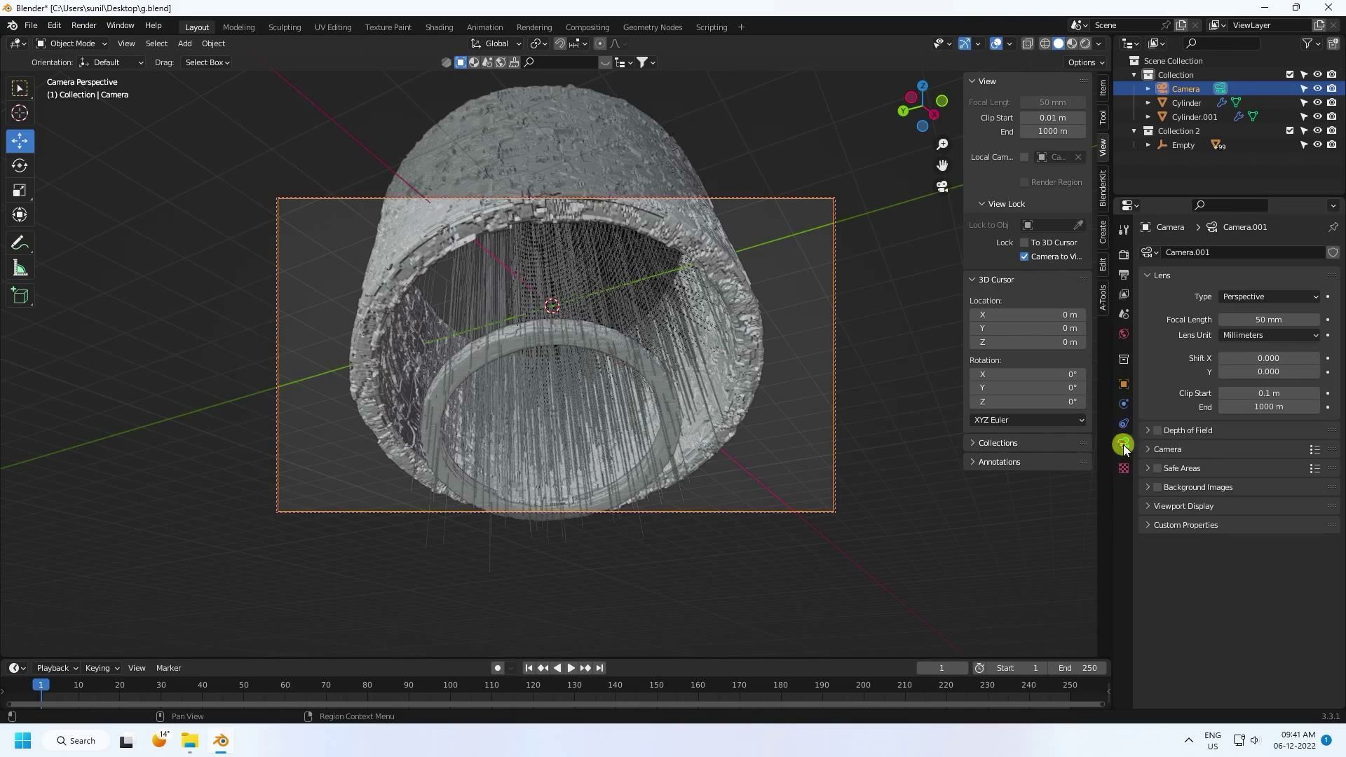
click(1262, 321)
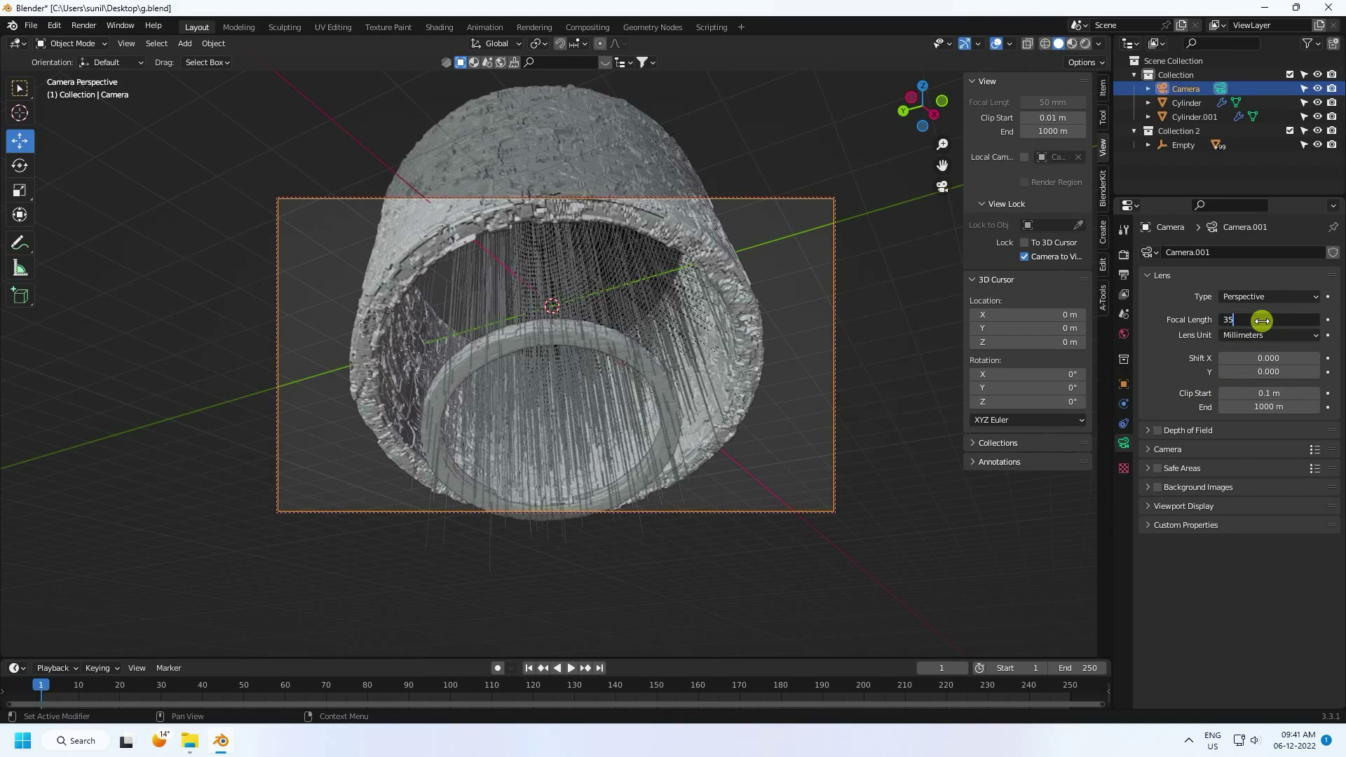
text(35)
key(Return)
- Move the camera closer so the cylinder's open end fills the frame, and unlock the camera from the view
scroll(537, 330, up, 2)
mouse_move(559, 345)
middle_down()
mouse_move(576, 353)
mouse_move(558, 351)
mouse_move(566, 361)
mouse_move(561, 309)
mouse_move(574, 375)
mouse_move(561, 372)
middle_up()
scroll(561, 354, up, 3)
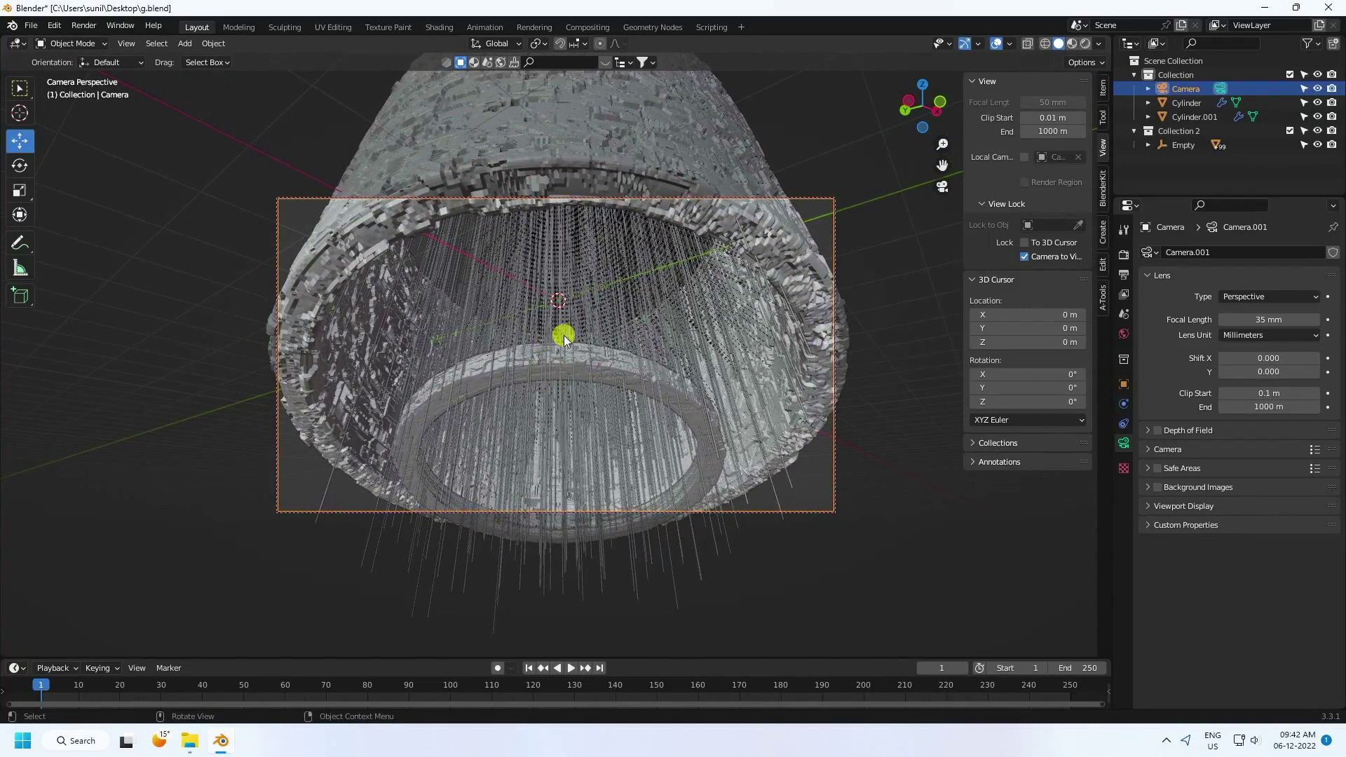
click(1024, 257)
scroll(343, 319, up, 2)
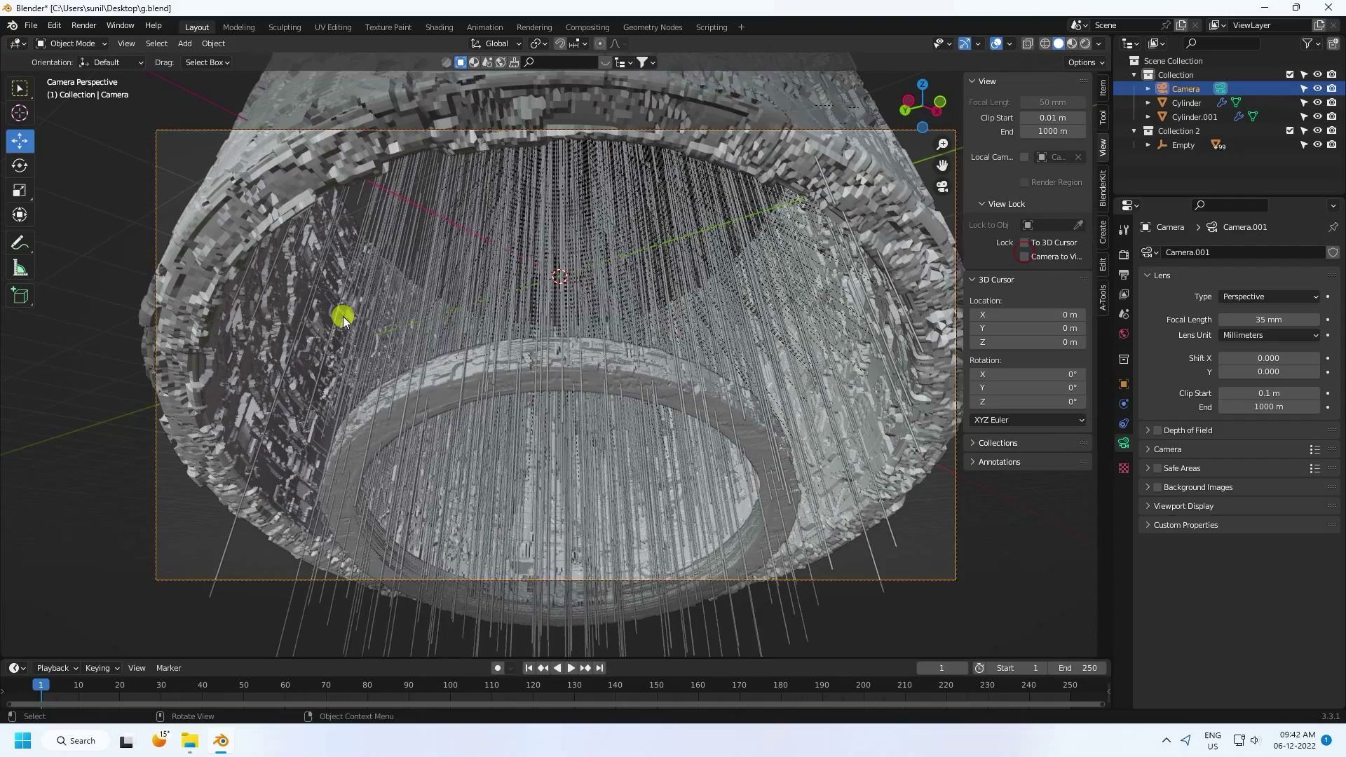
- Raise the smaller ring inside the cylinder, adjust its scale, and nudge it horizontally to sit centred in the camera frame
click(529, 372)
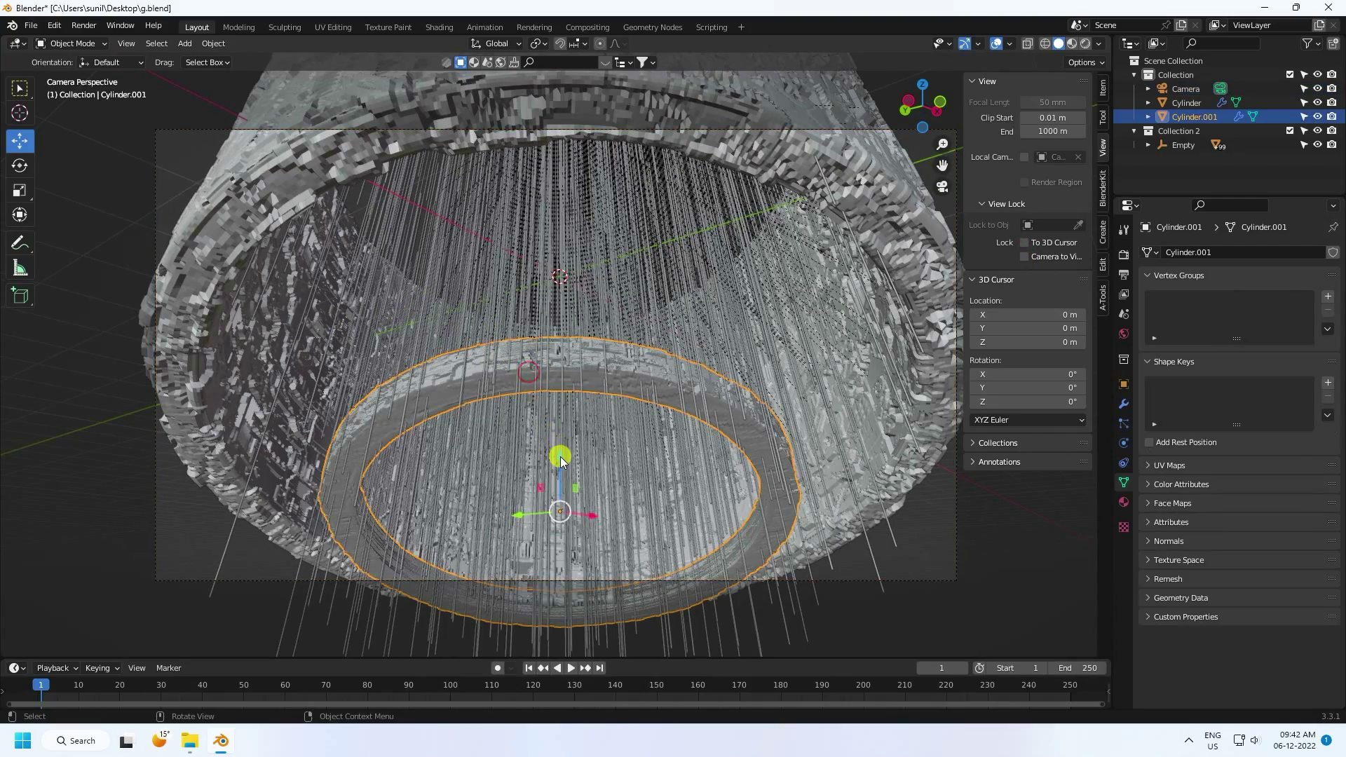
drag(560, 461, 558, 419)
drag(518, 472, 550, 391)
key(s)
click(601, 344)
mouse_move(510, 439)
mouse_down()
mouse_move(491, 439)
mouse_move(506, 434)
mouse_up()
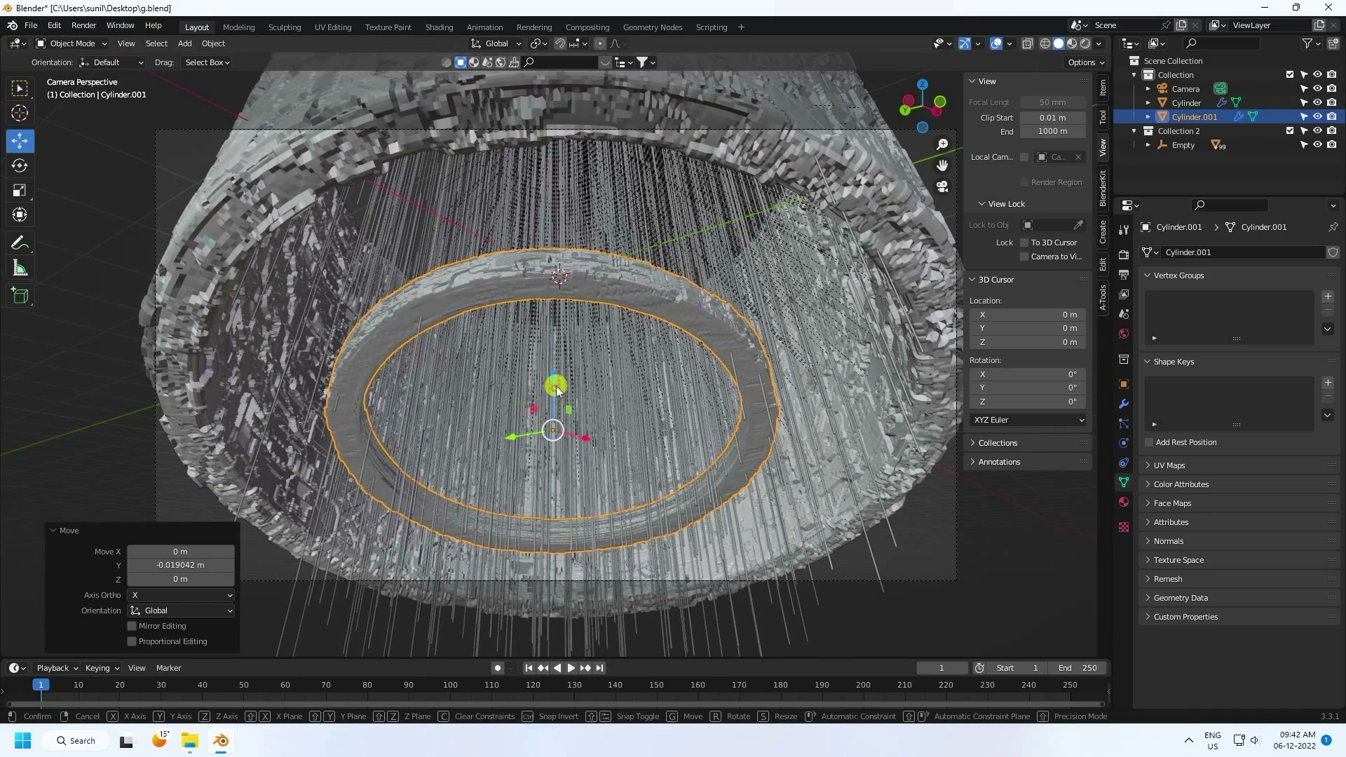
drag(556, 382, 556, 383)
drag(582, 434, 516, 429)
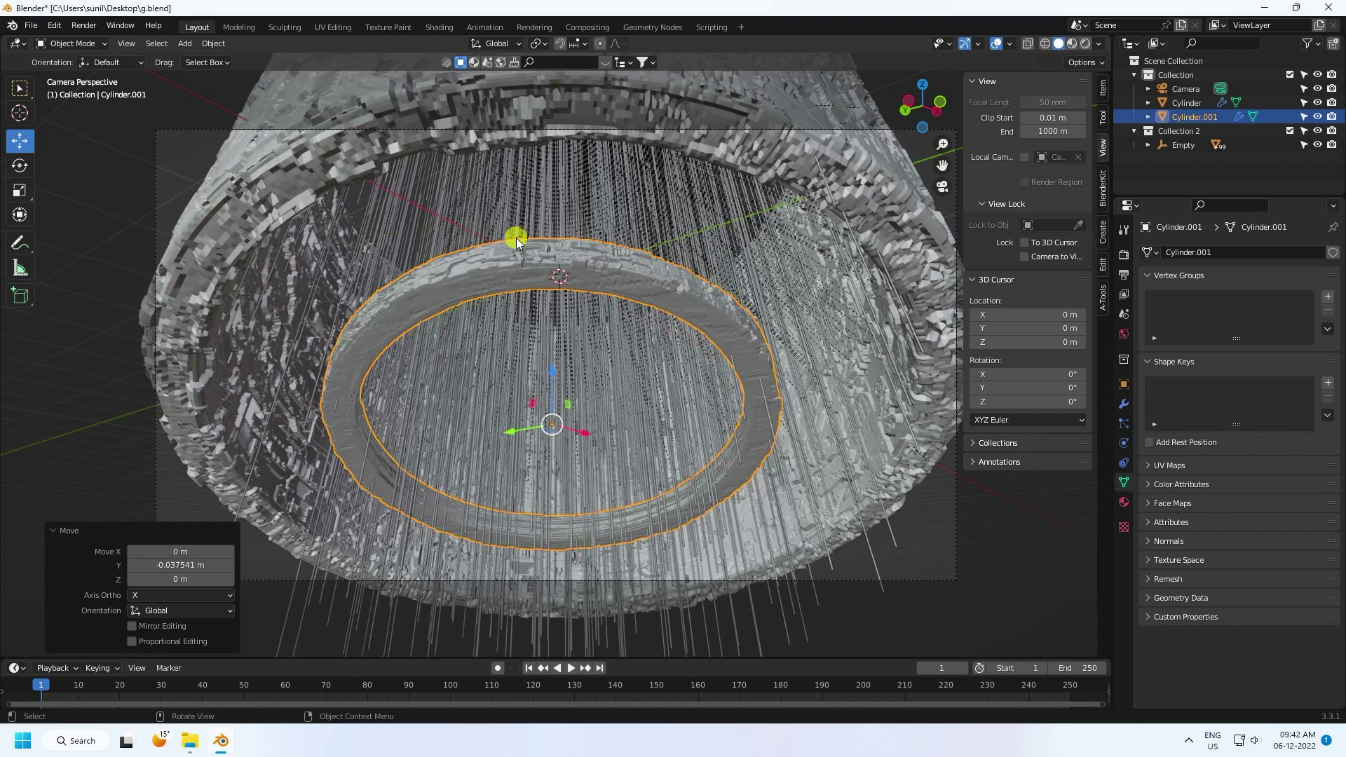
- Select the first rod under the Empty, Cylinder.002, and give it a new material with an Emission surface
click(1185, 144)
click(1144, 144)
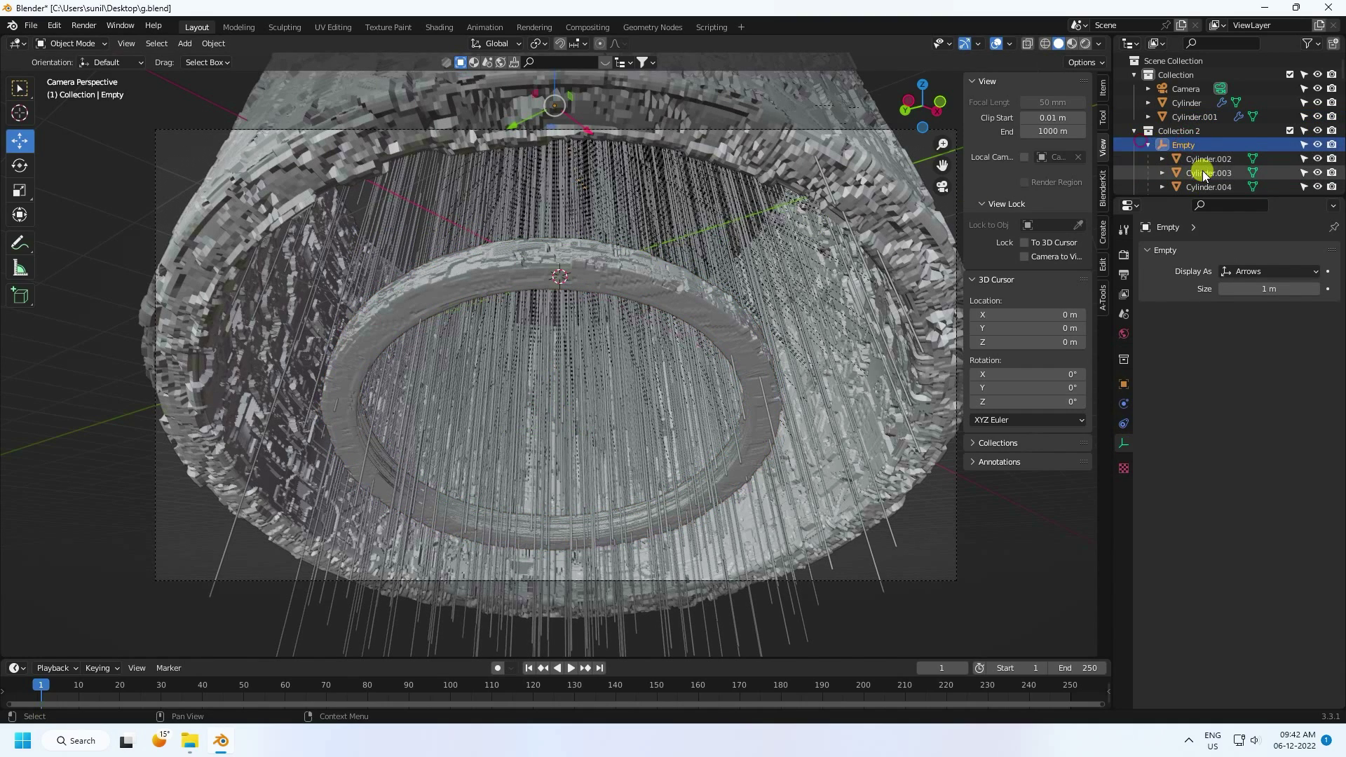
click(1211, 160)
click(1124, 507)
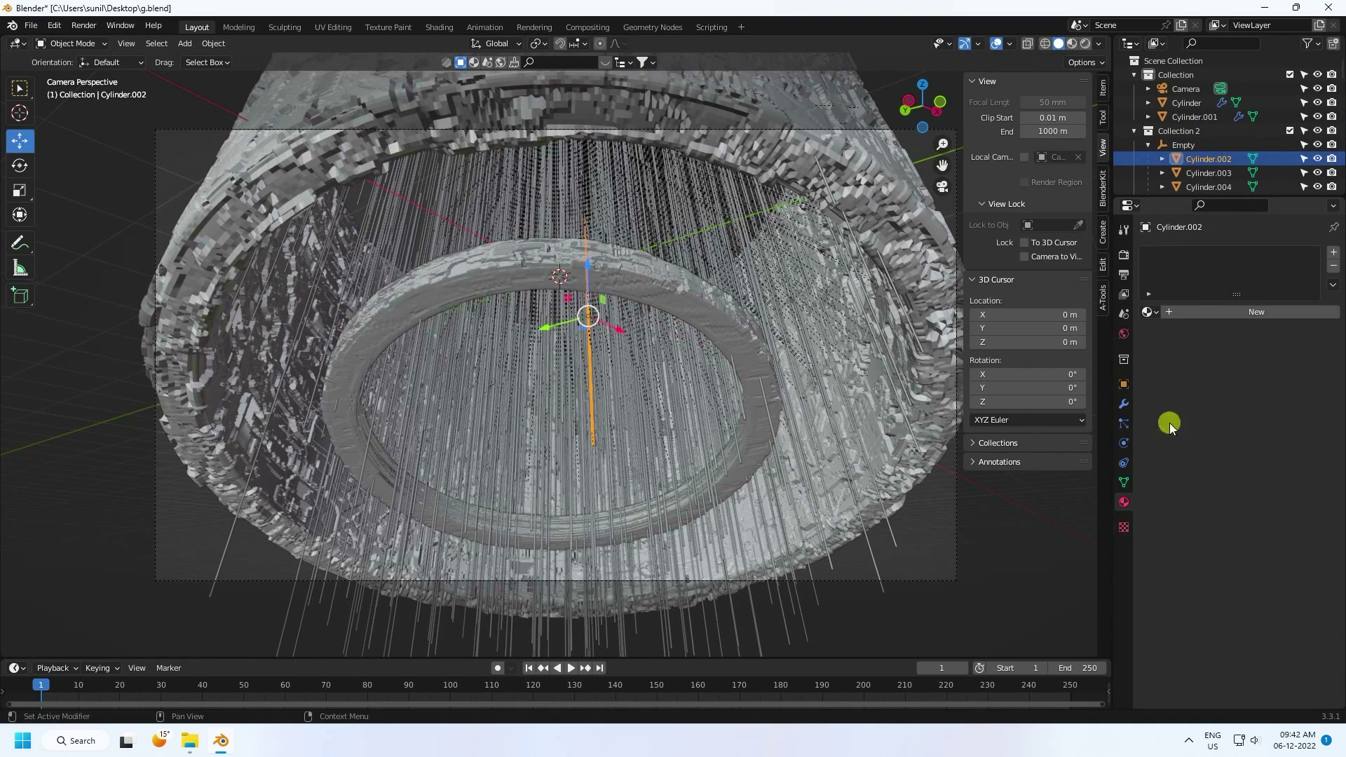
click(1176, 311)
click(1242, 400)
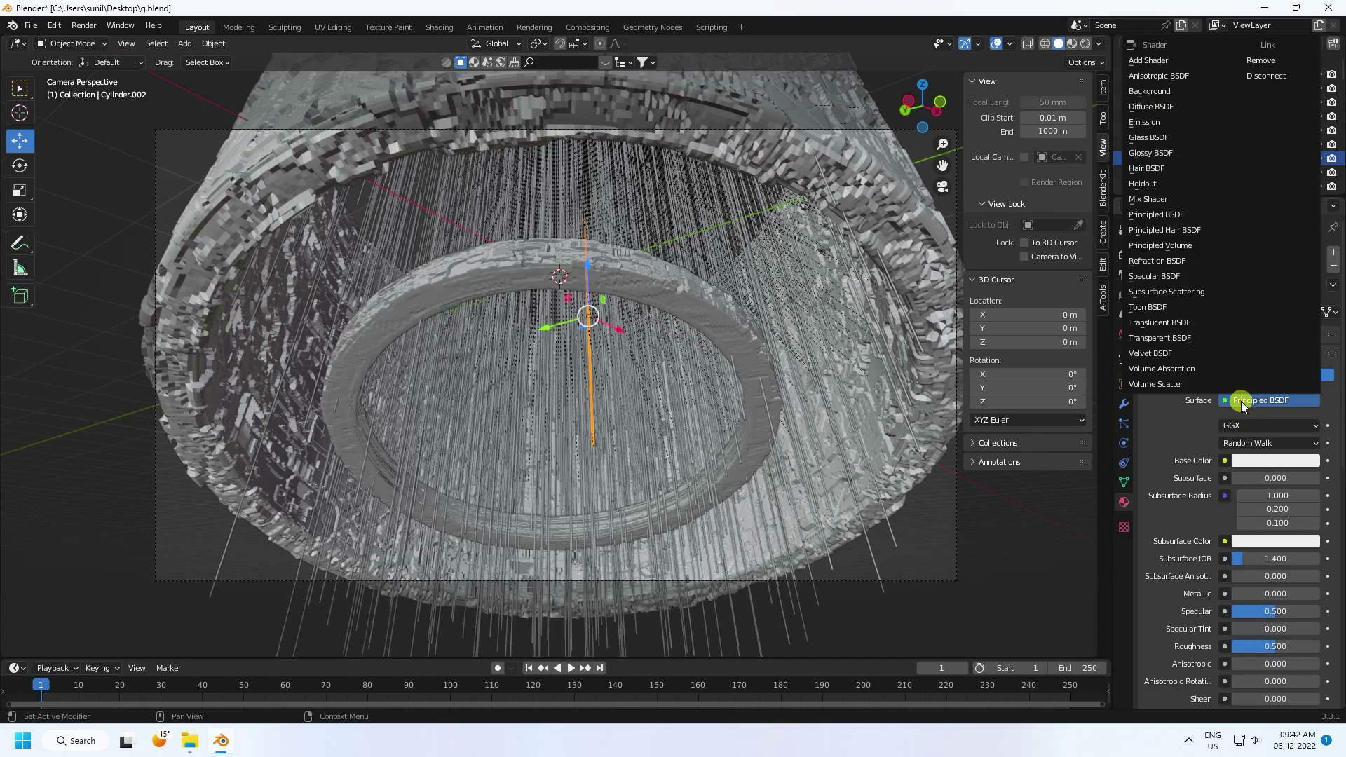
click(1134, 119)
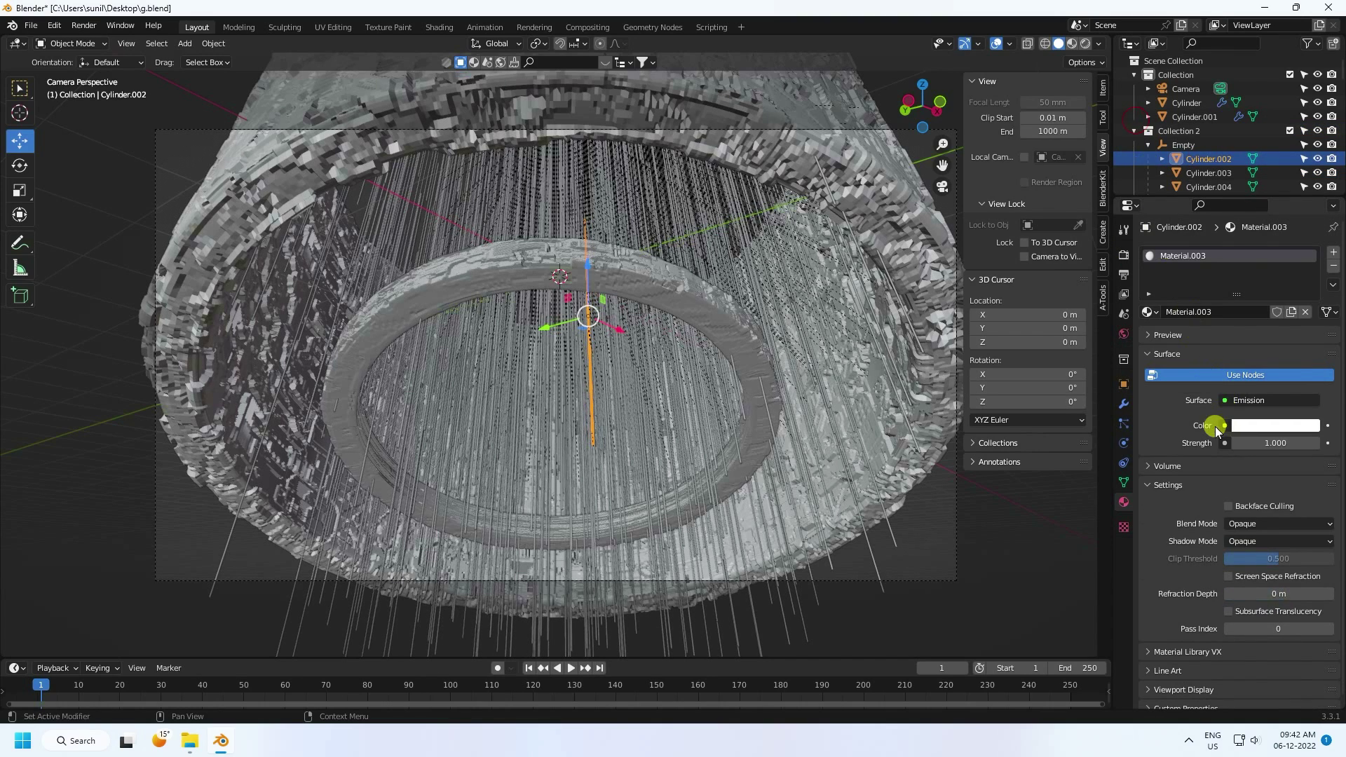
- Set the rod material's emission colour to a saturated orange with hue 0.024 and its strength to 50
click(1265, 425)
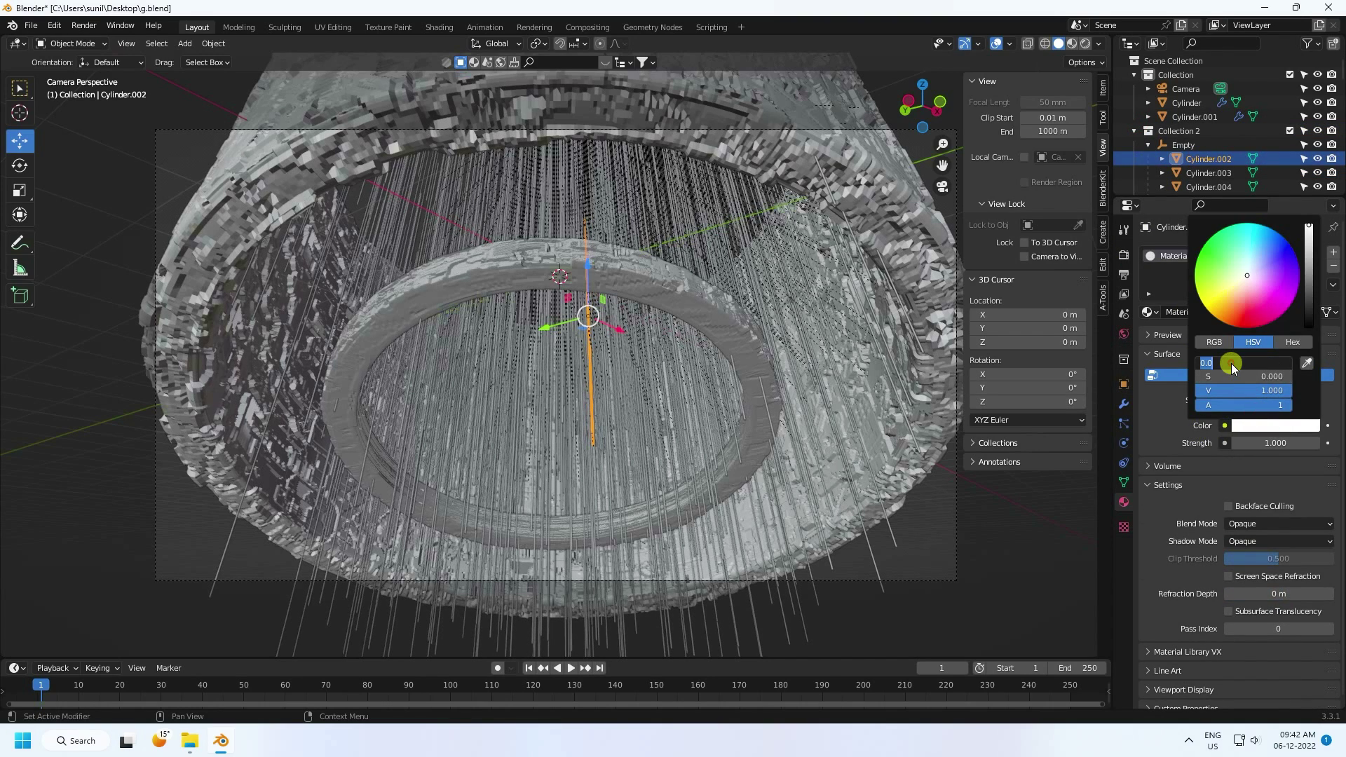
click(1230, 362)
text(0.024)
key(Tab)
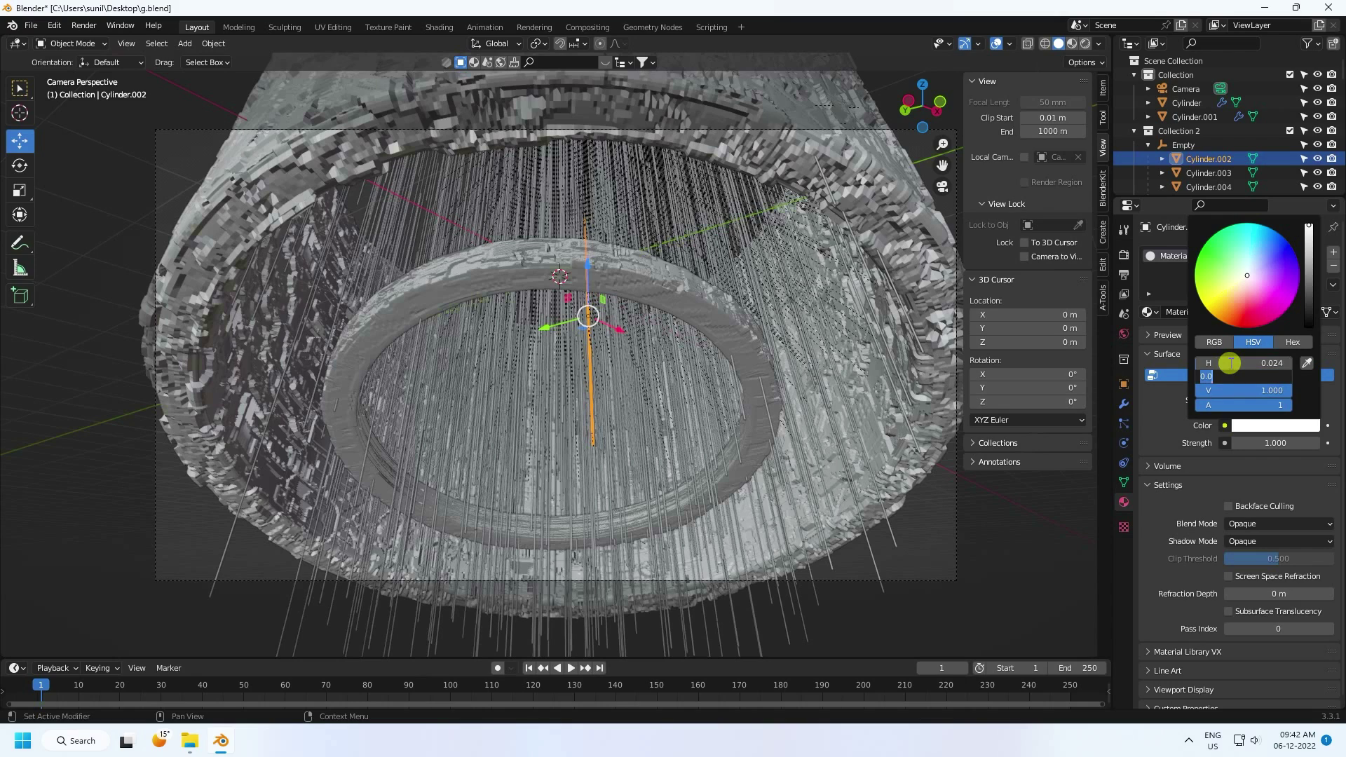
key(Return)
click(1261, 443)
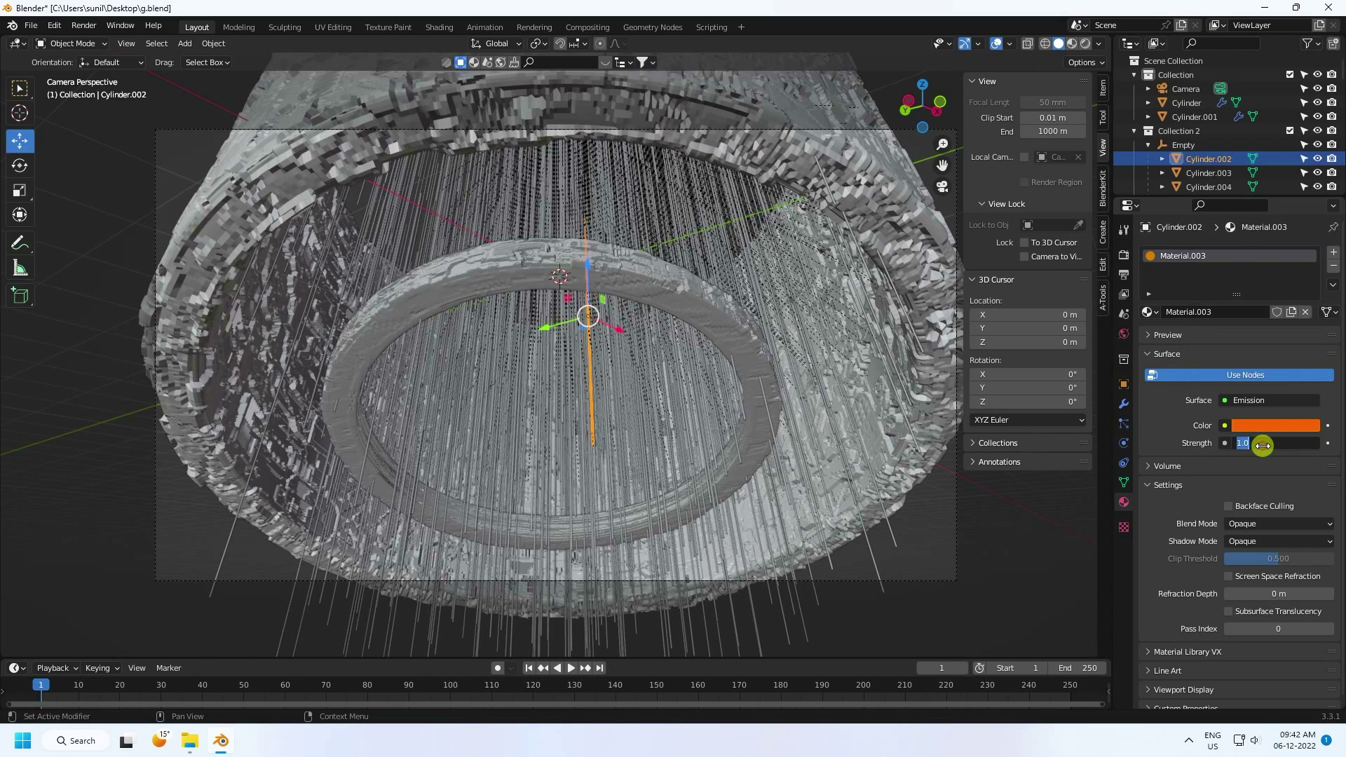
text(50)
key(Return)
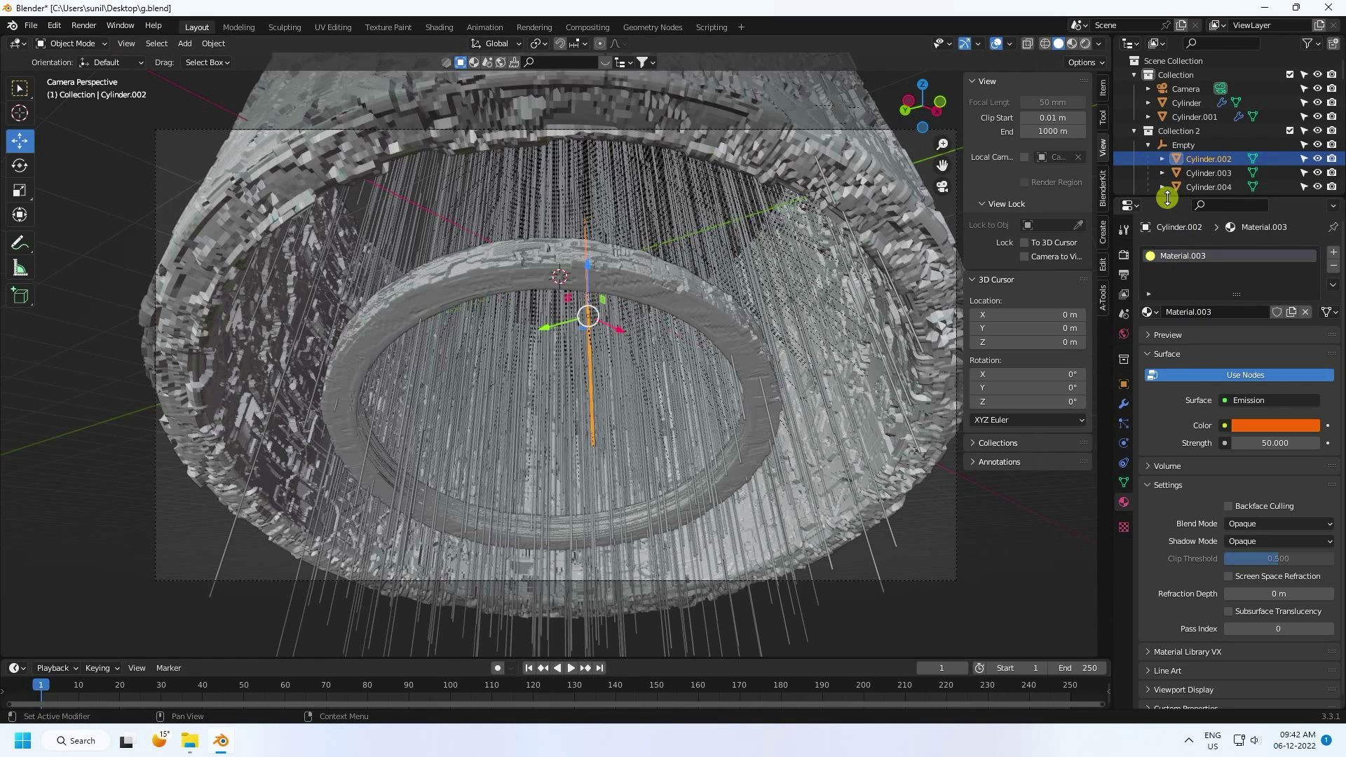
- Link the material of Cylinder.002 to all the other rods through Cylinder.1001, and save the file
drag(1167, 198, 1153, 438)
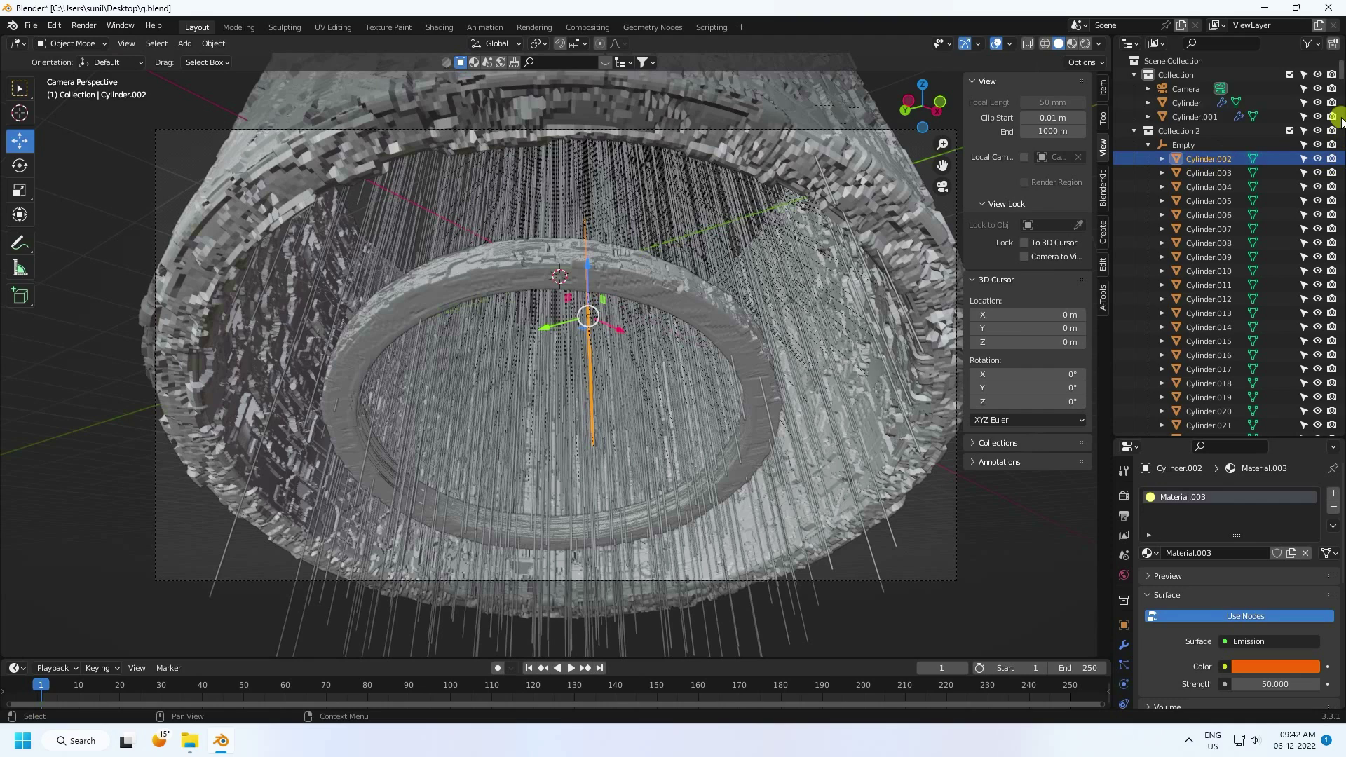
drag(1339, 116, 1335, 449)
shift+click(1204, 423)
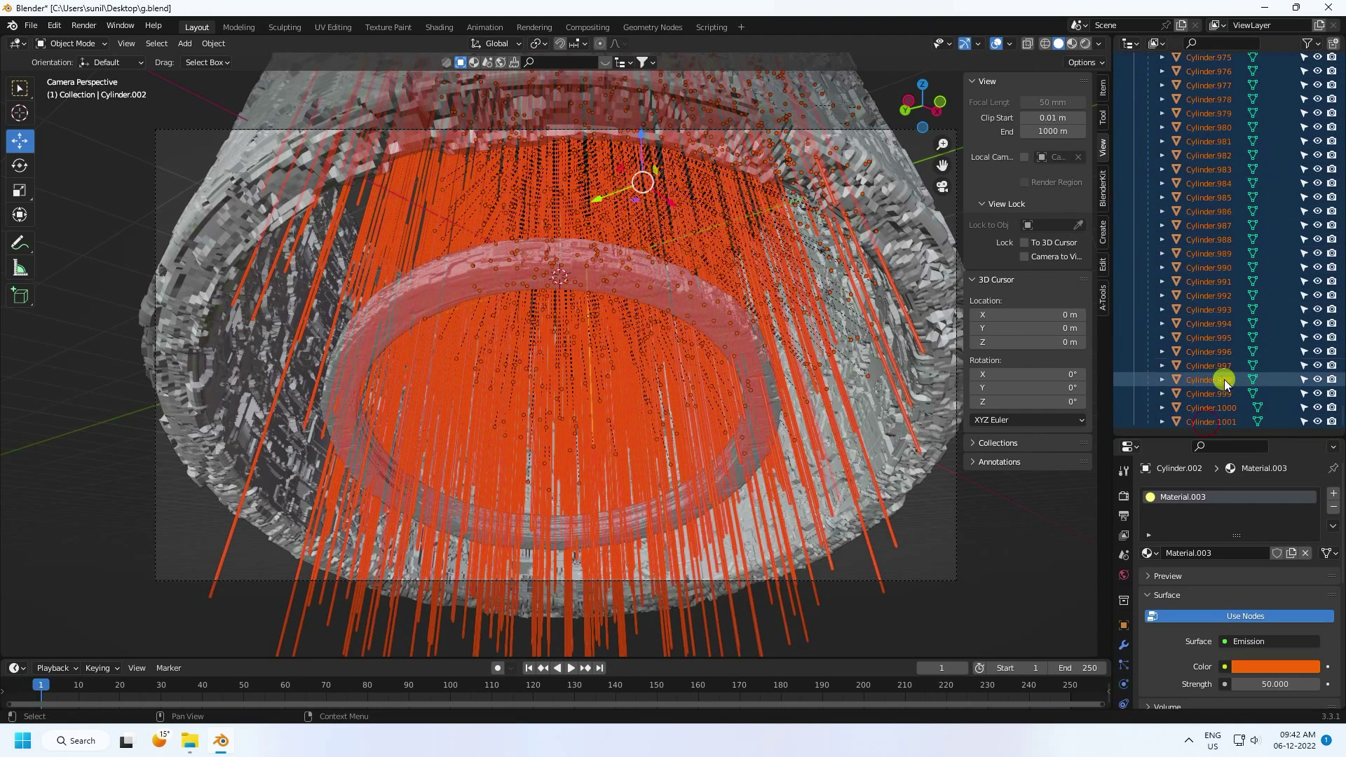
click(216, 44)
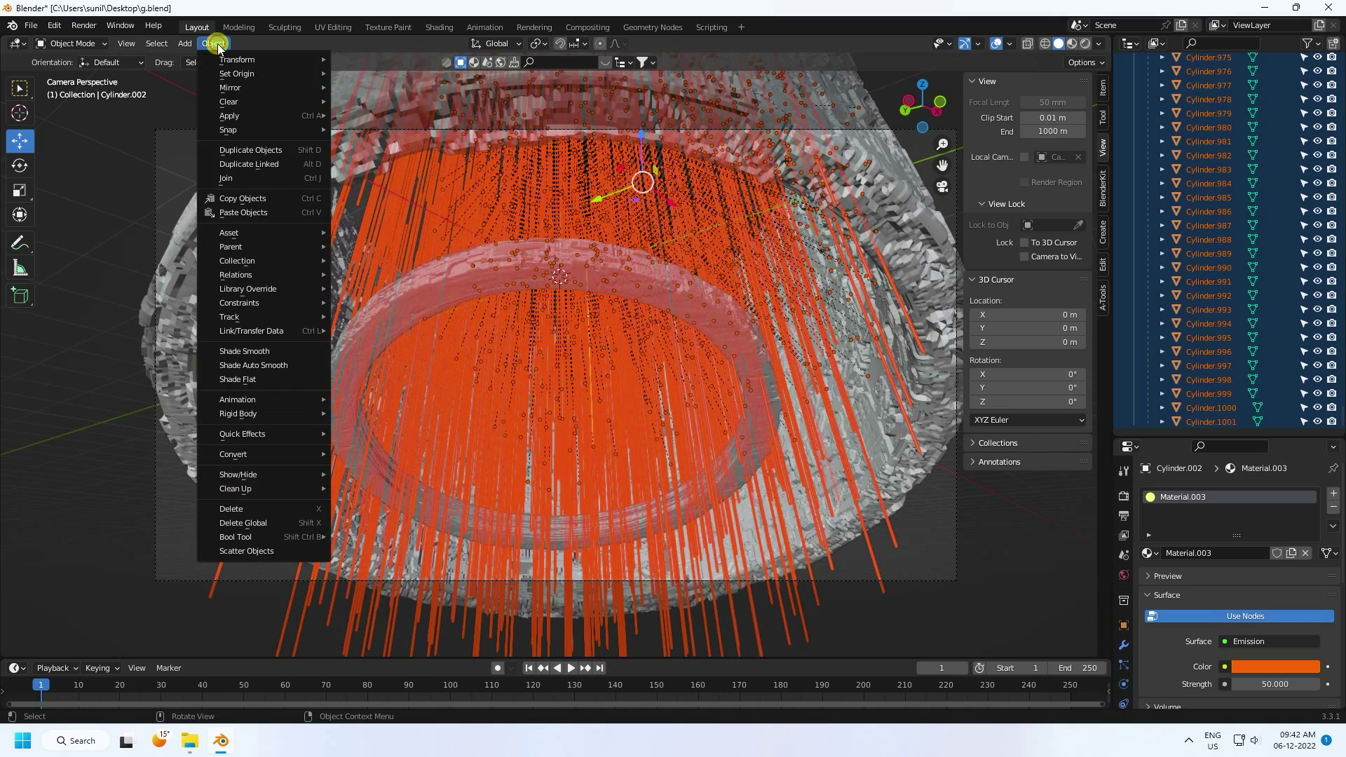
mouse_move(252, 323)
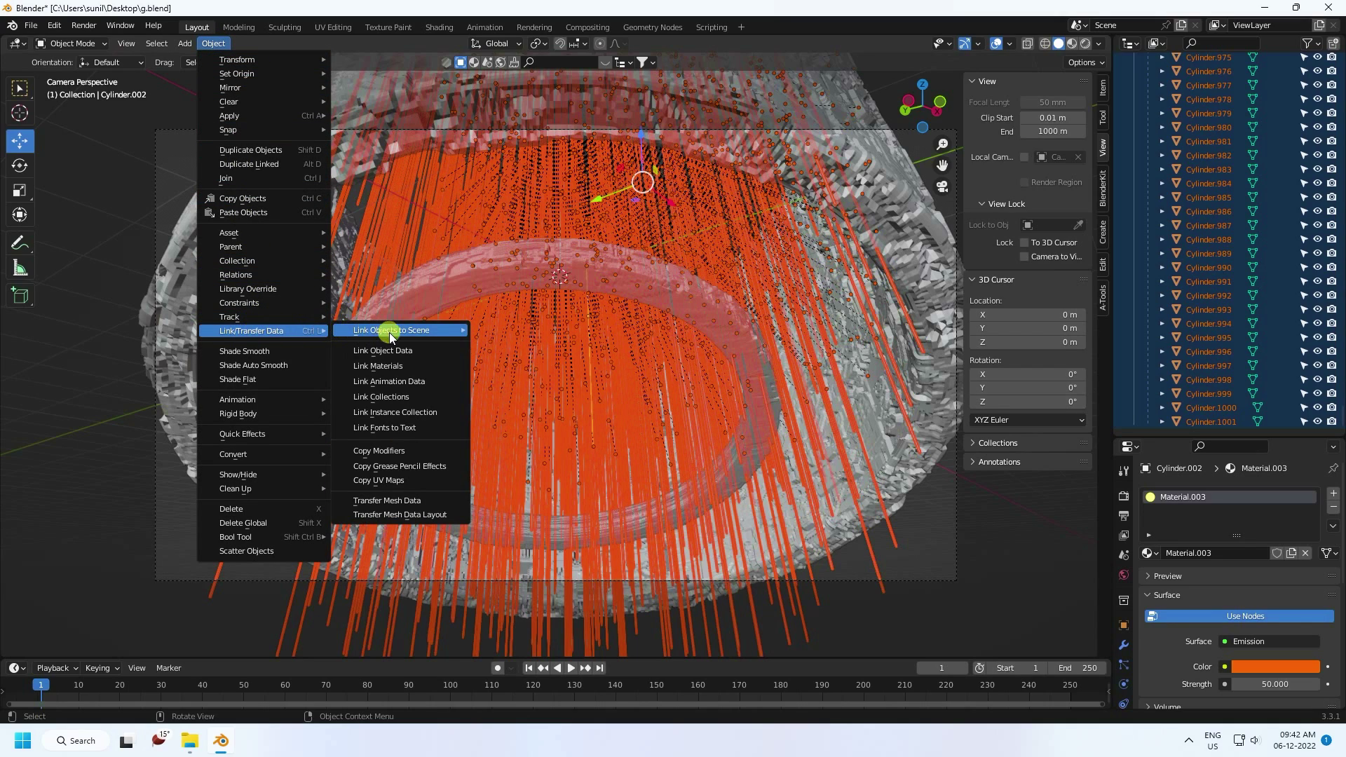
click(389, 369)
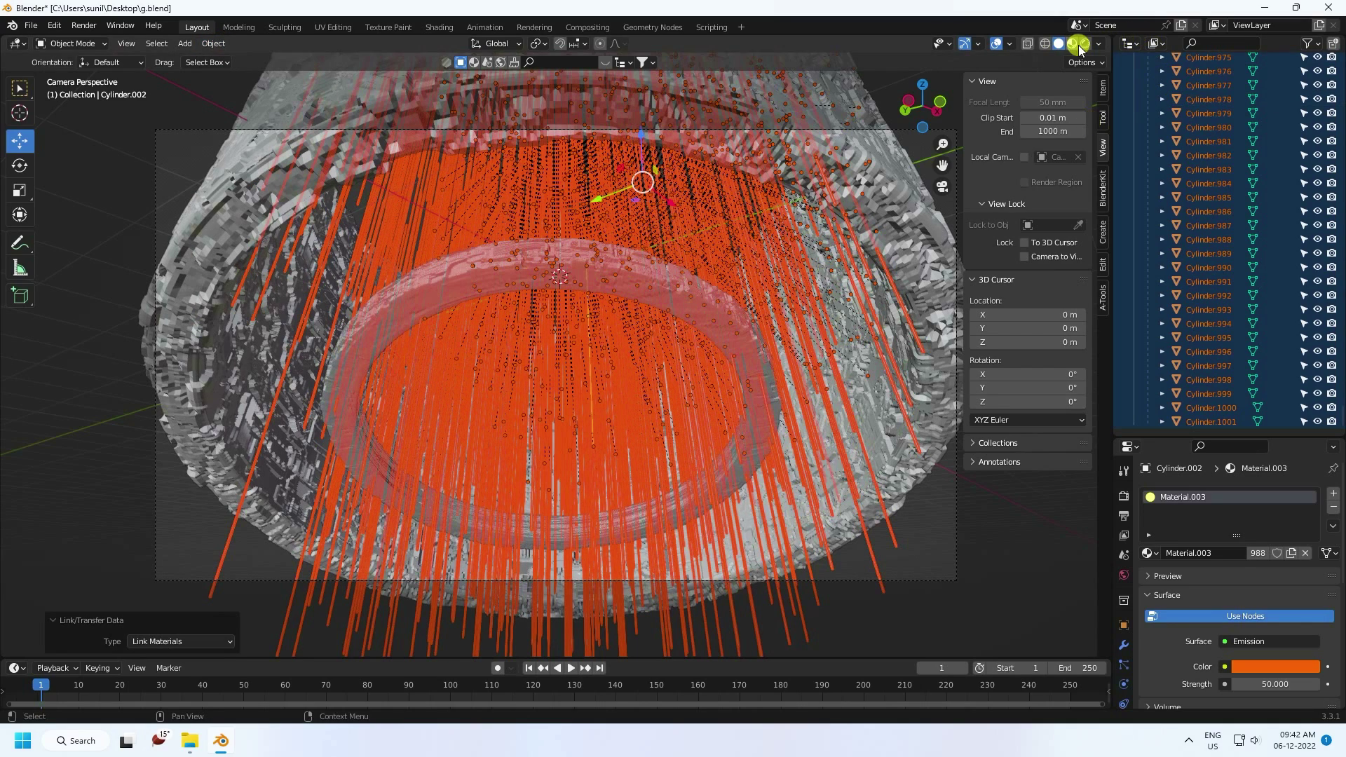
key(ctrl+s)
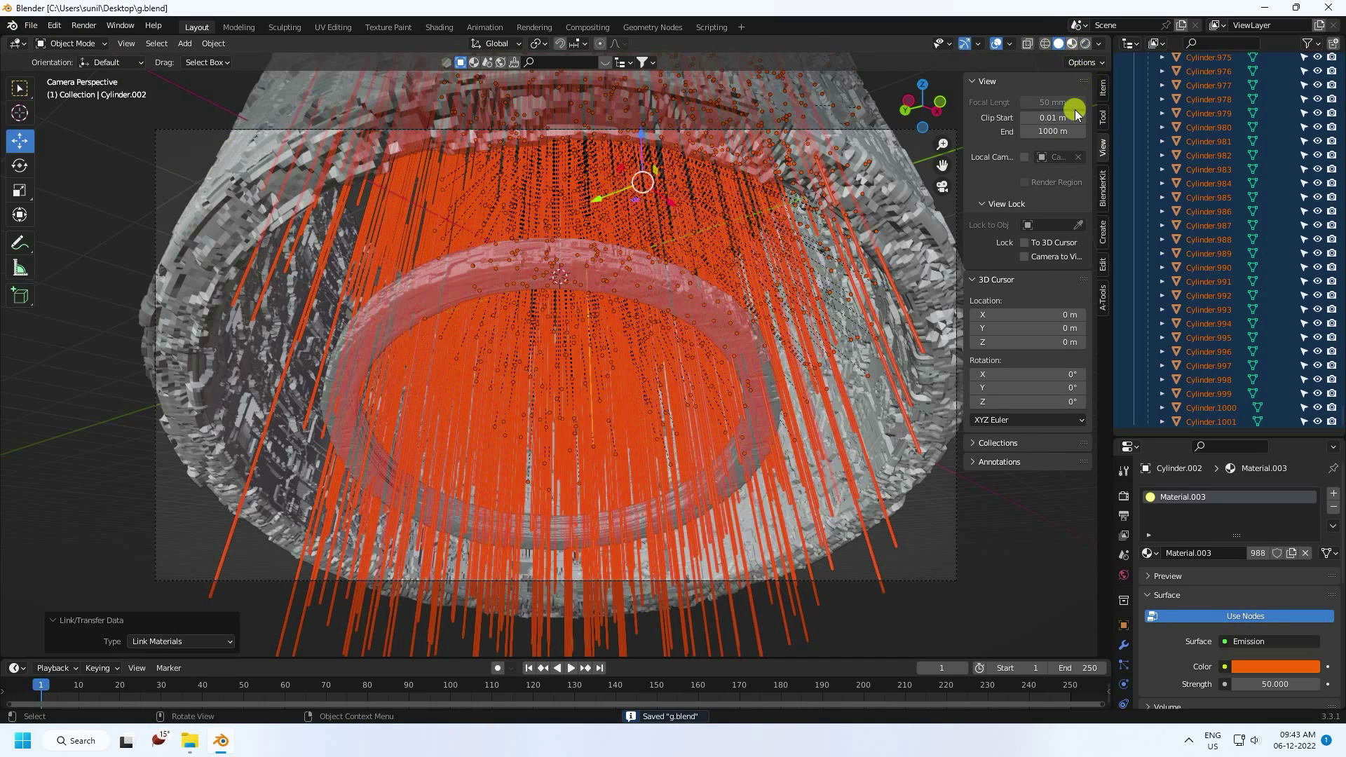
- Show the scene in material preview with the rods deselected, and hide the sidebar
click(1070, 43)
click(177, 168)
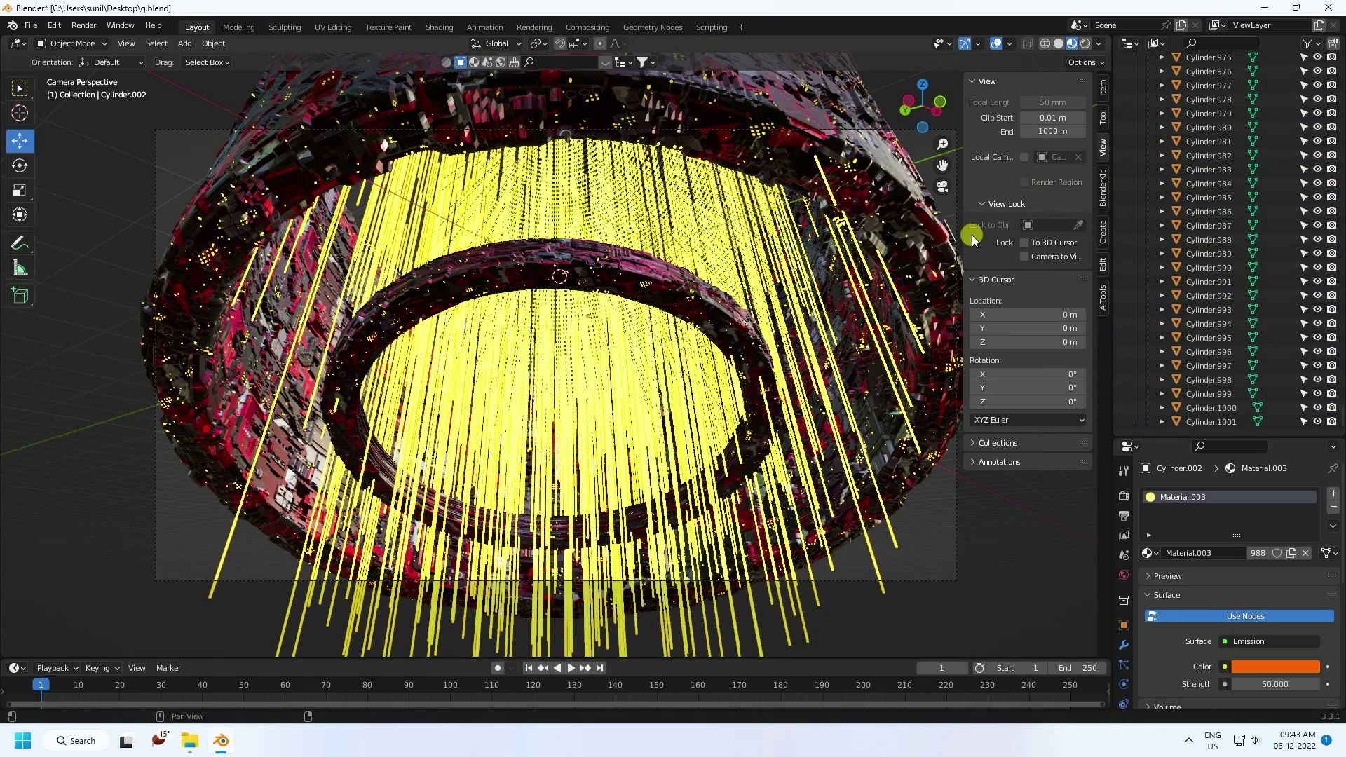
key(n)
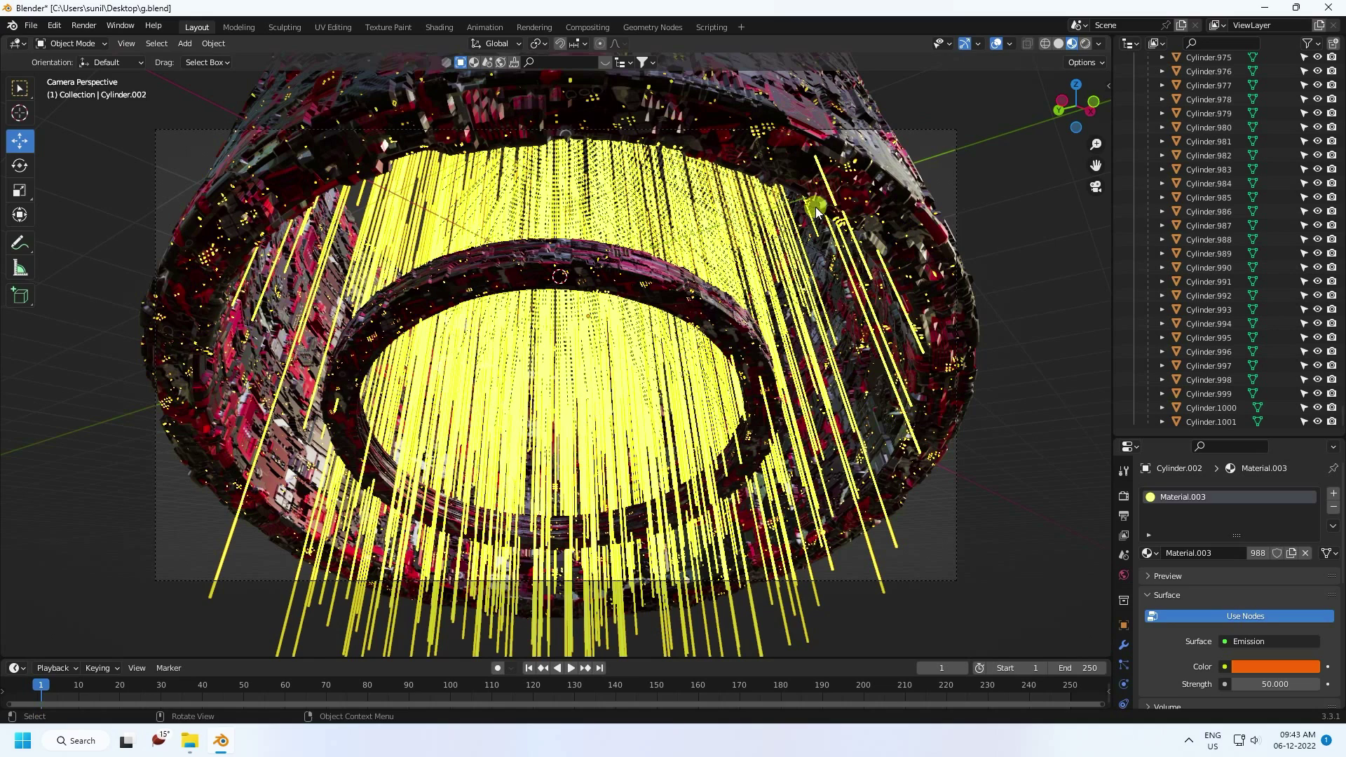
- Enable Ambient Occlusion, Bloom and Screen Space Reflections in the Eevee render settings, and return the viewport to solid shading
drag(1147, 438, 1149, 174)
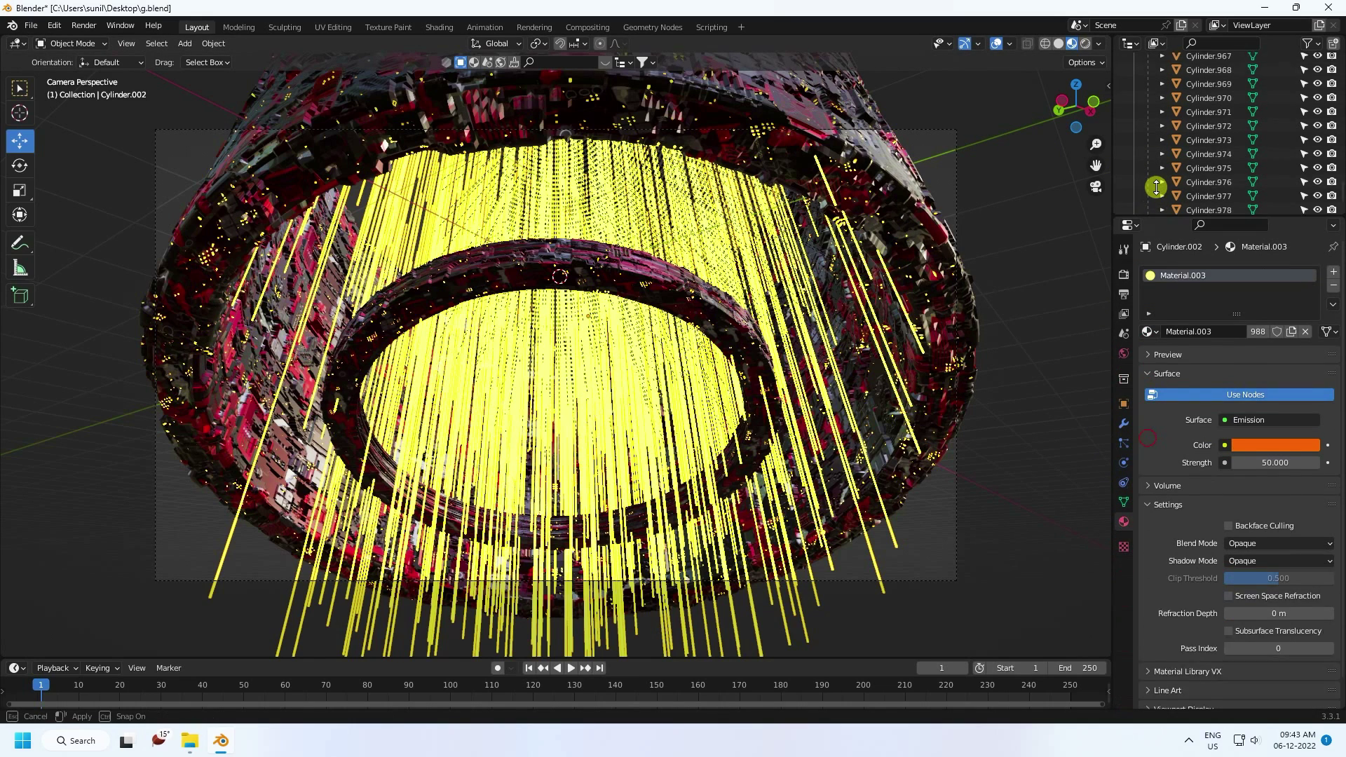
click(1123, 226)
click(1158, 322)
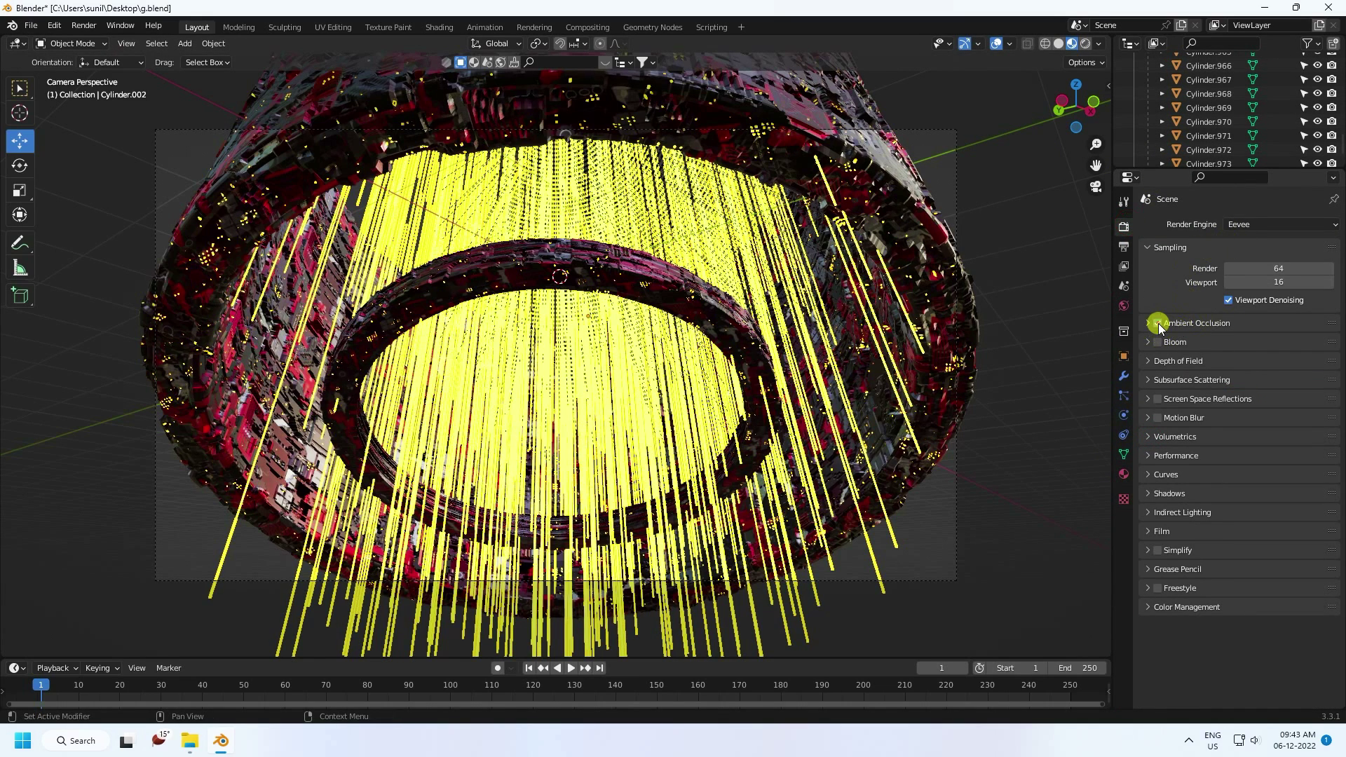
click(1158, 342)
click(1158, 400)
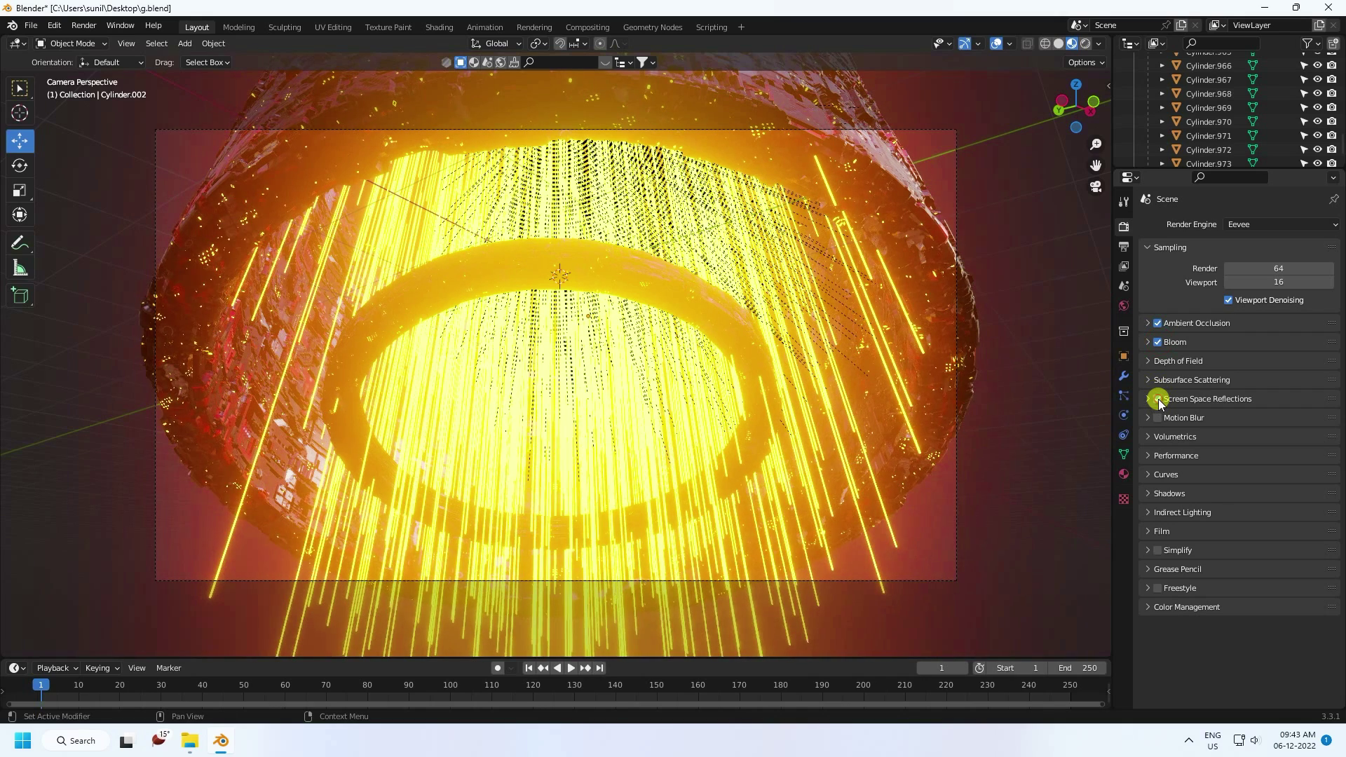
click(192, 162)
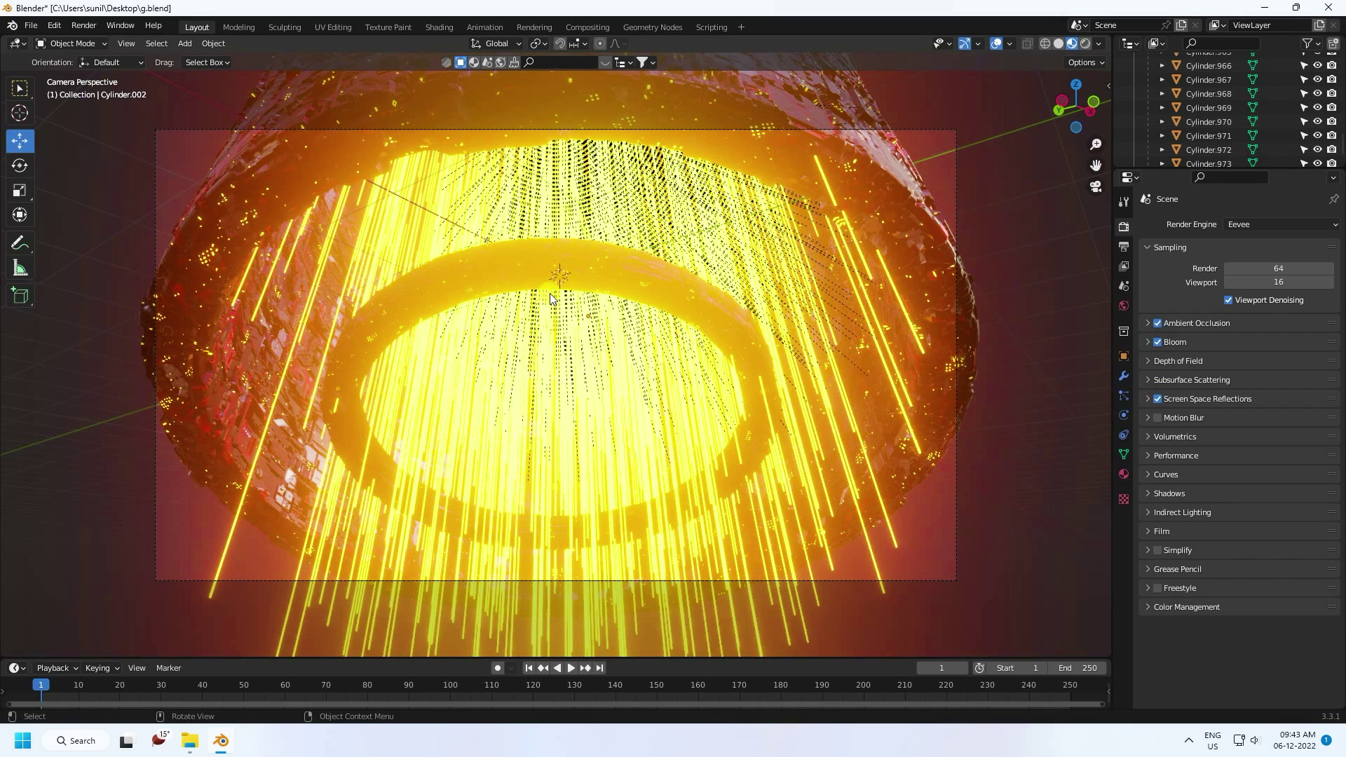
click(1147, 302)
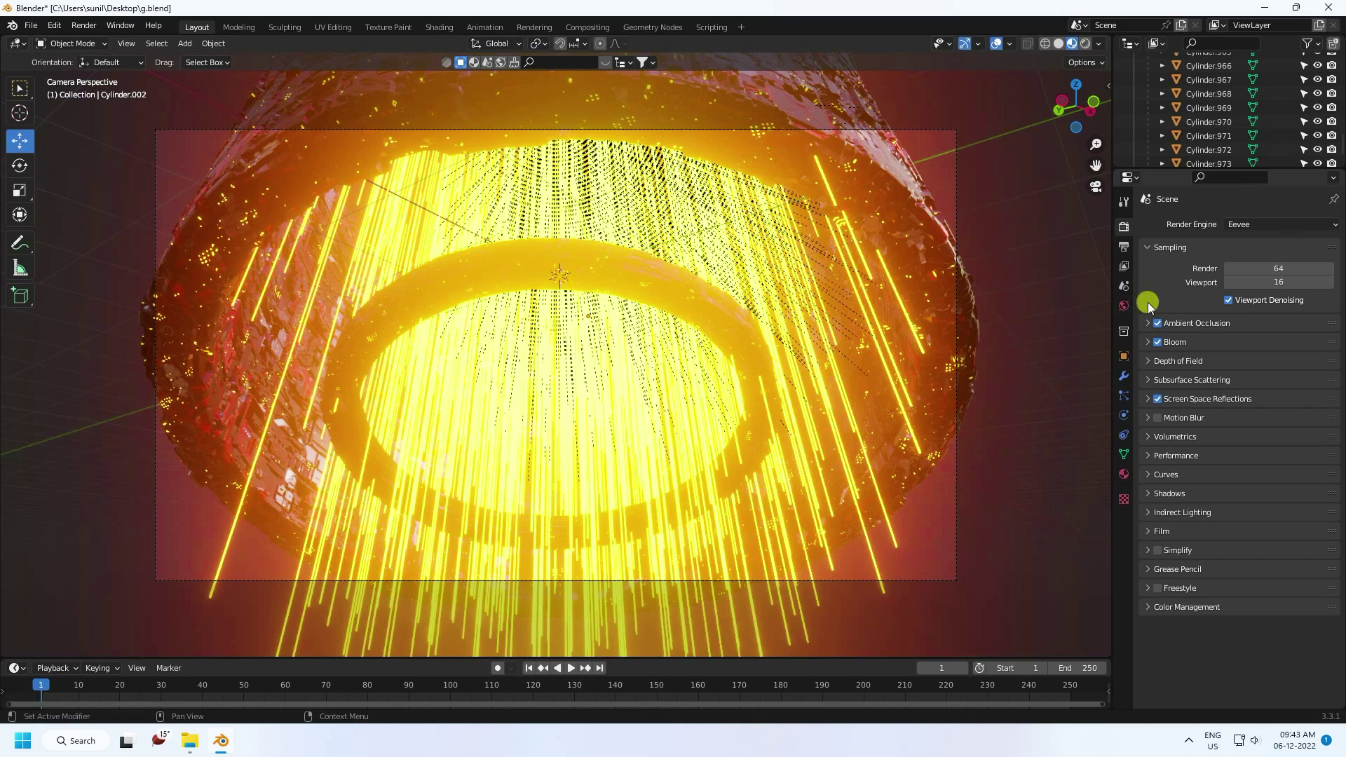
click(1057, 44)
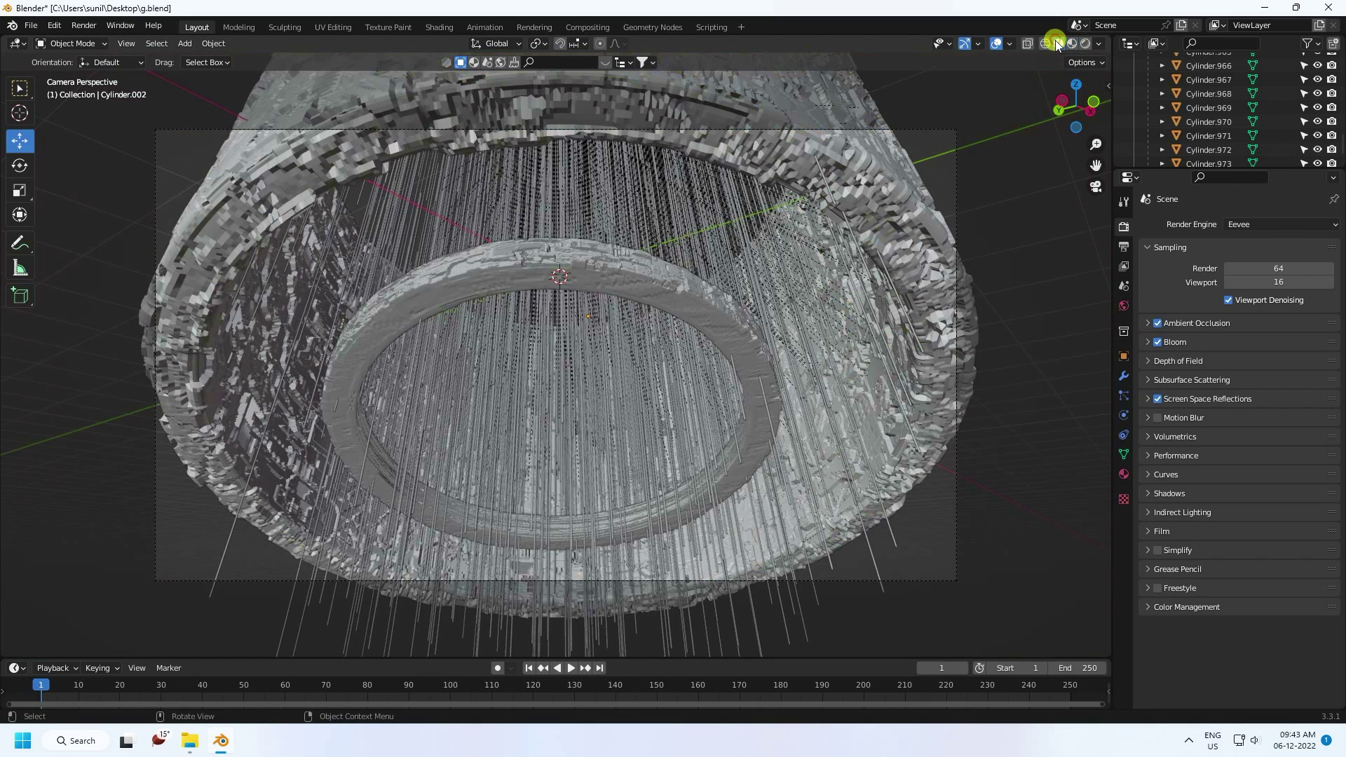
- Show the World shader nodes in the Shading workspace and set the Background colour to black with value 0
click(429, 28)
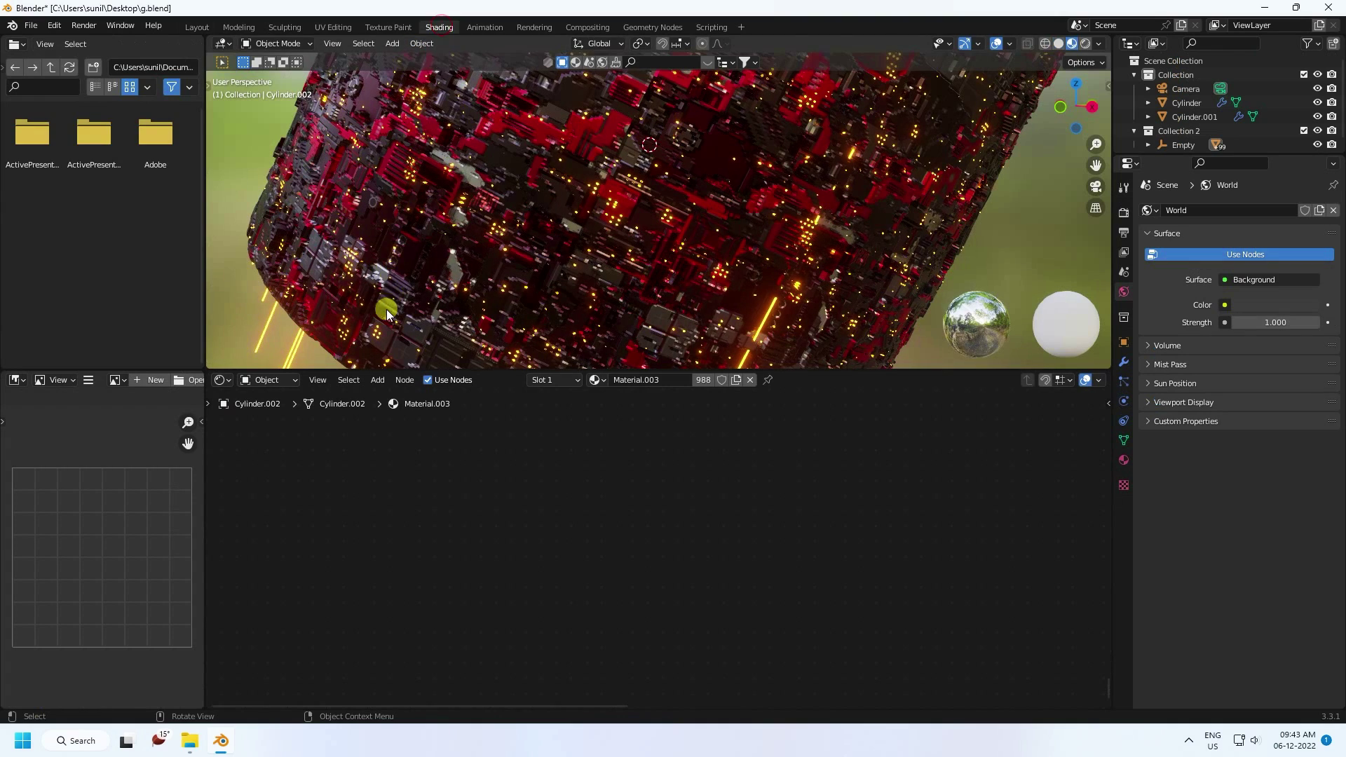
click(287, 379)
click(276, 409)
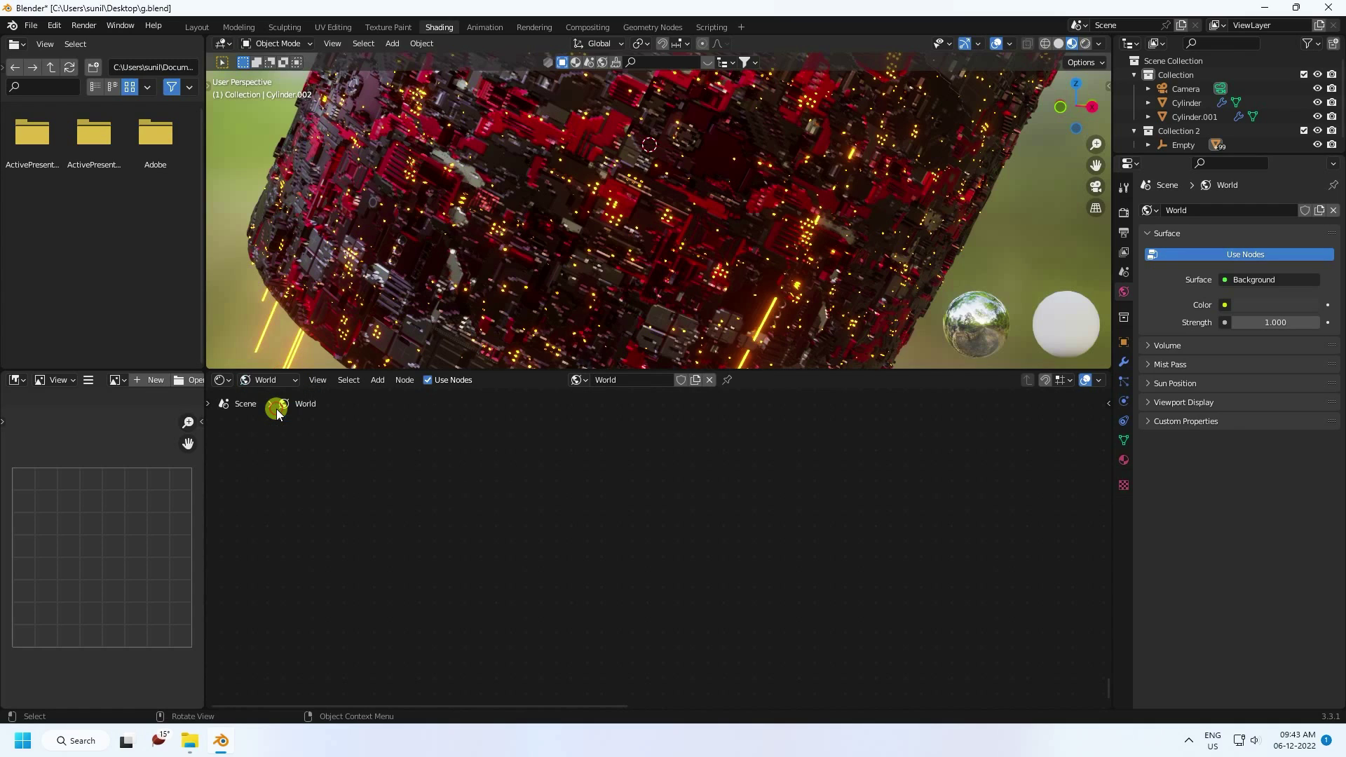
key(Home)
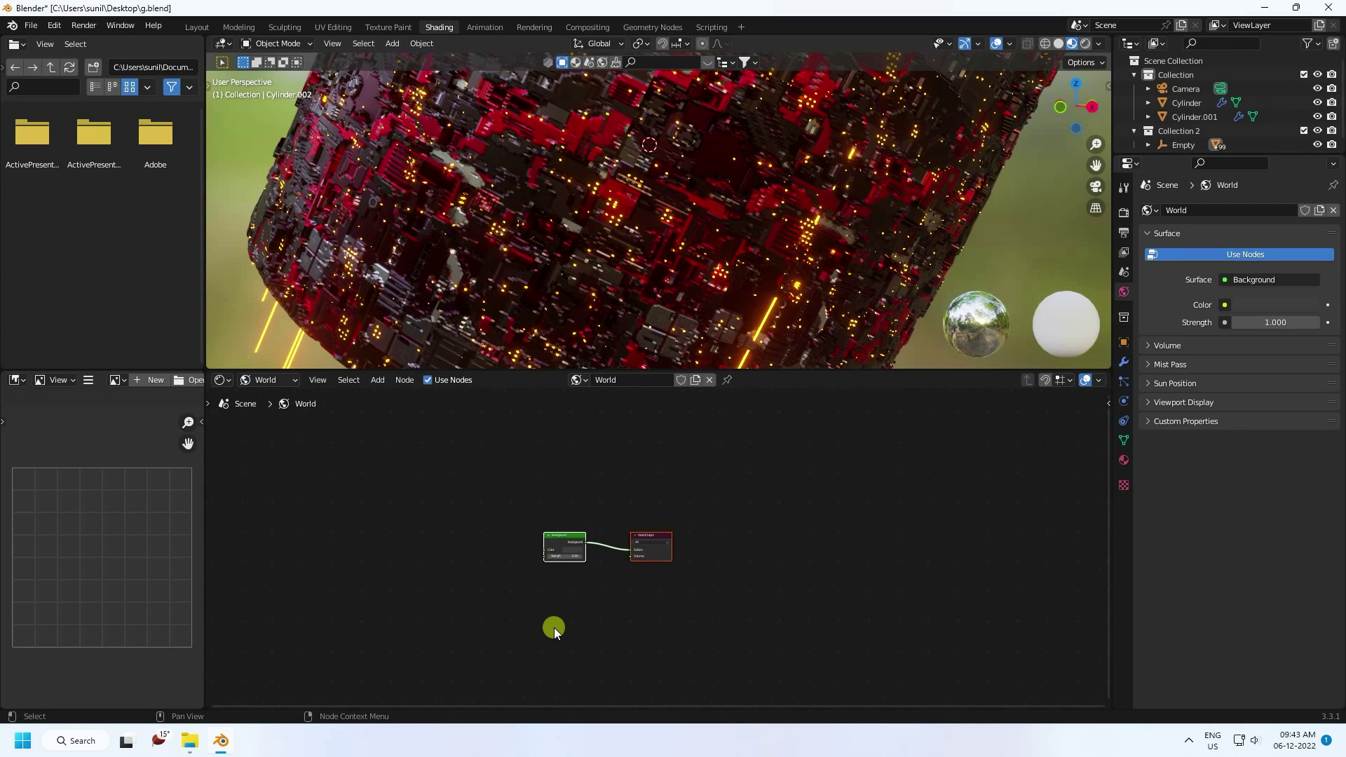
scroll(545, 582, up, 2)
middle_drag(494, 586, 683, 508)
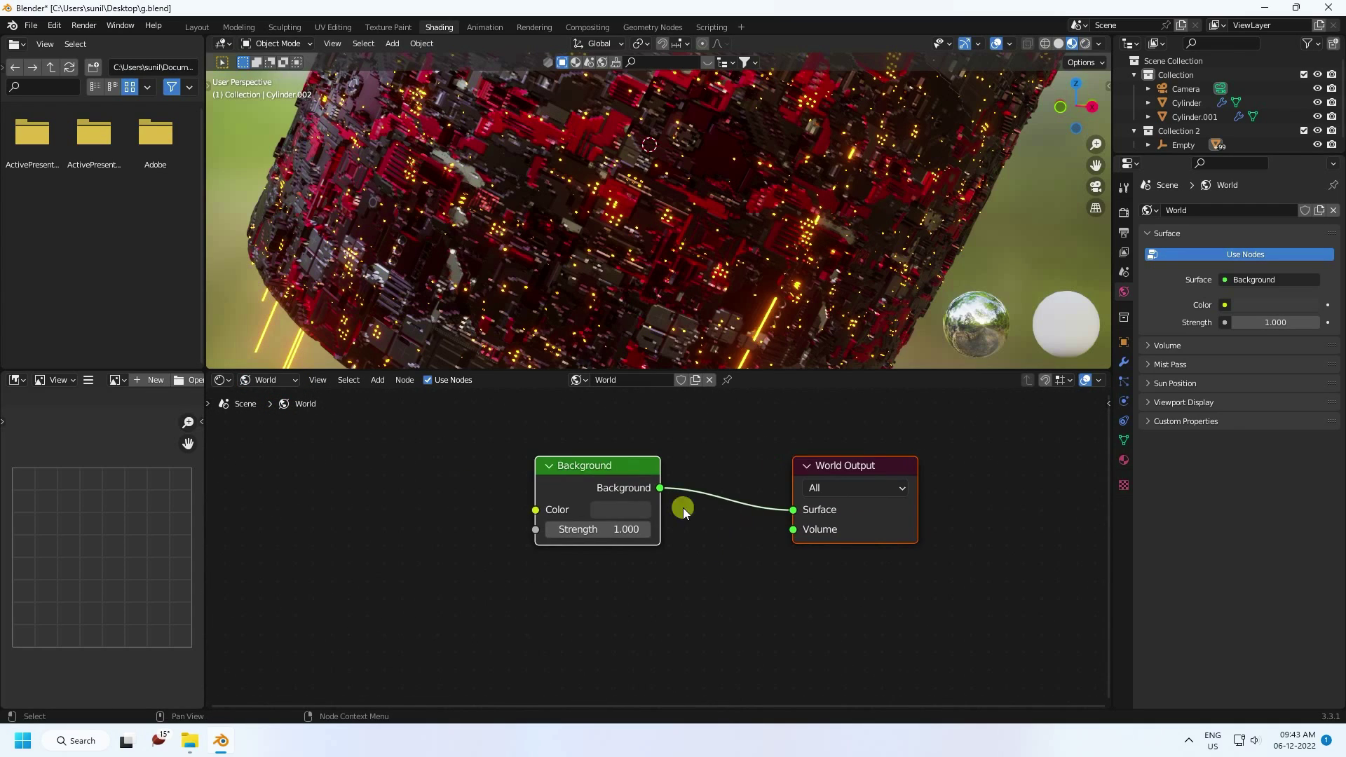
click(597, 515)
drag(743, 353, 744, 385)
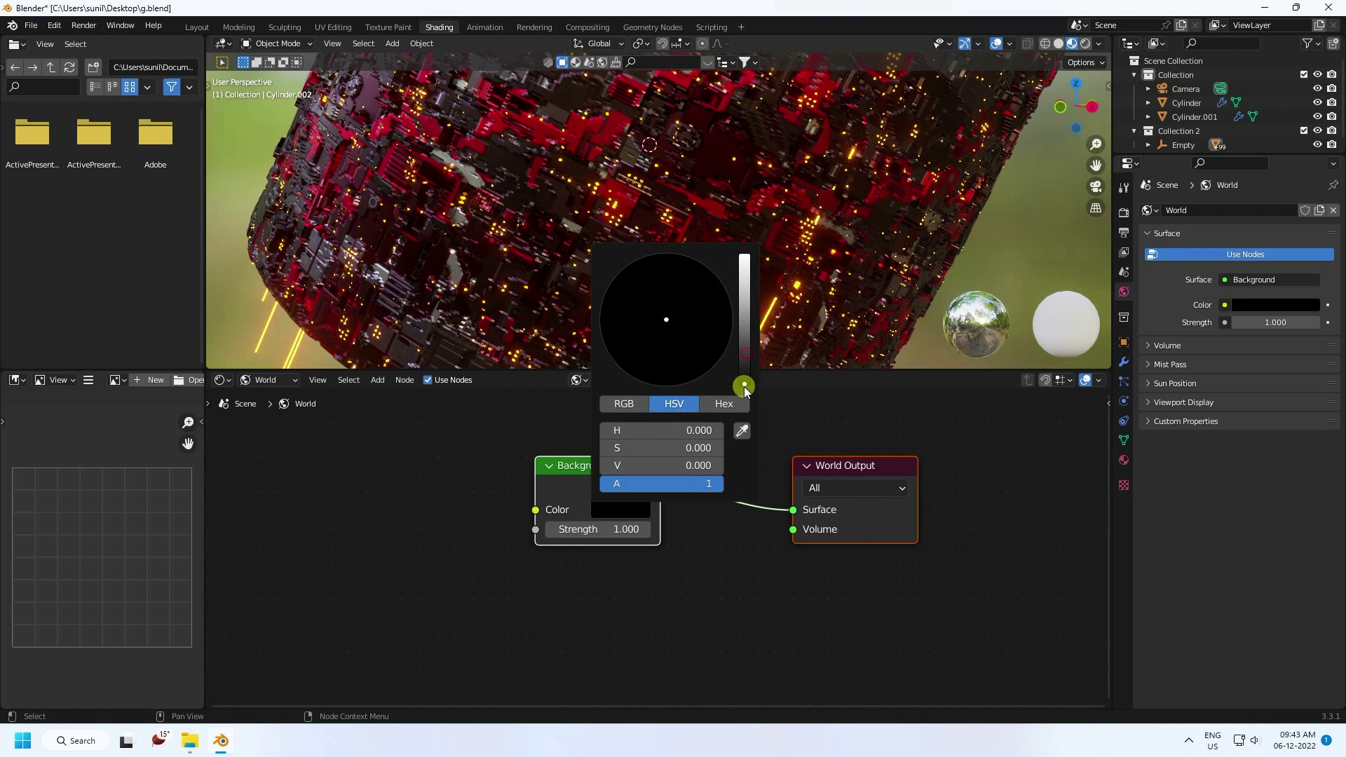
- Add a Principled Volume node to the World shader and connect its output to the World Output's Volume input
click(377, 379)
click(401, 398)
text(p)
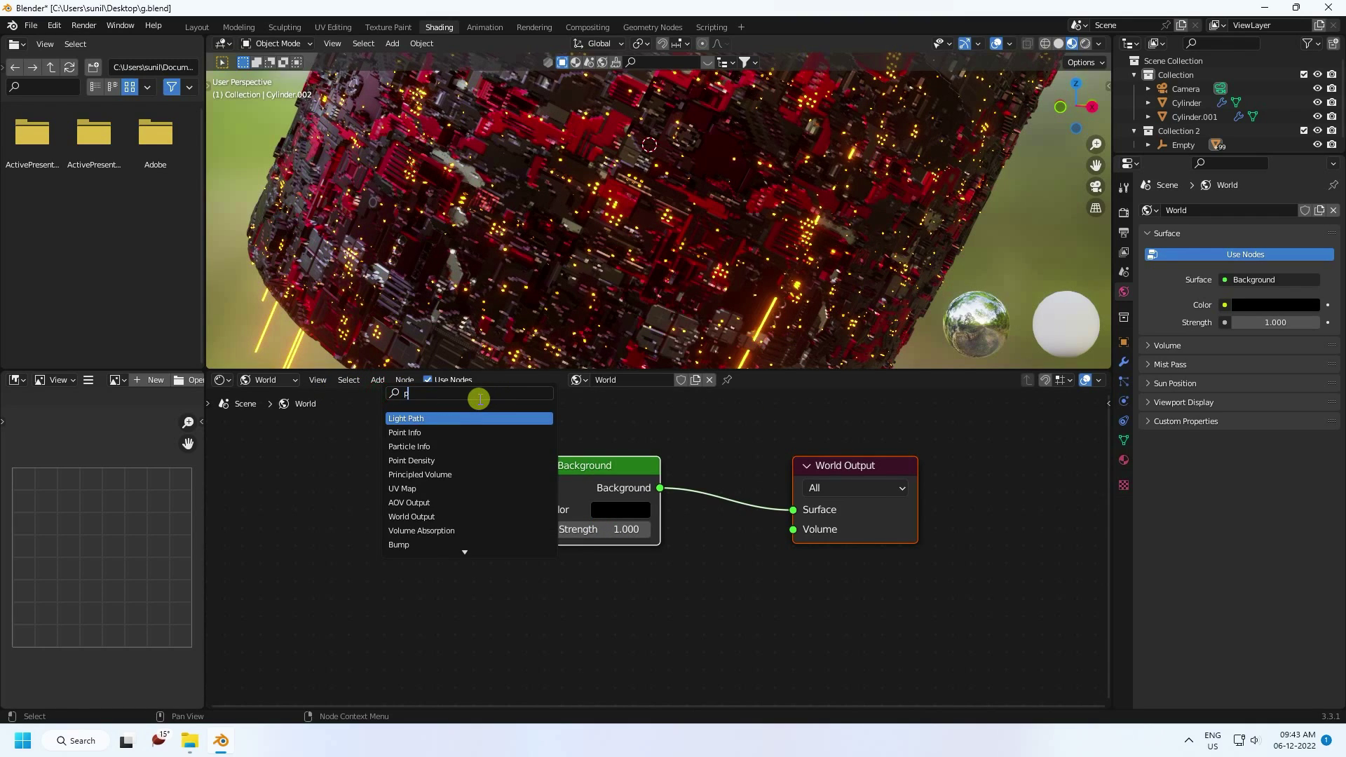
text(r)
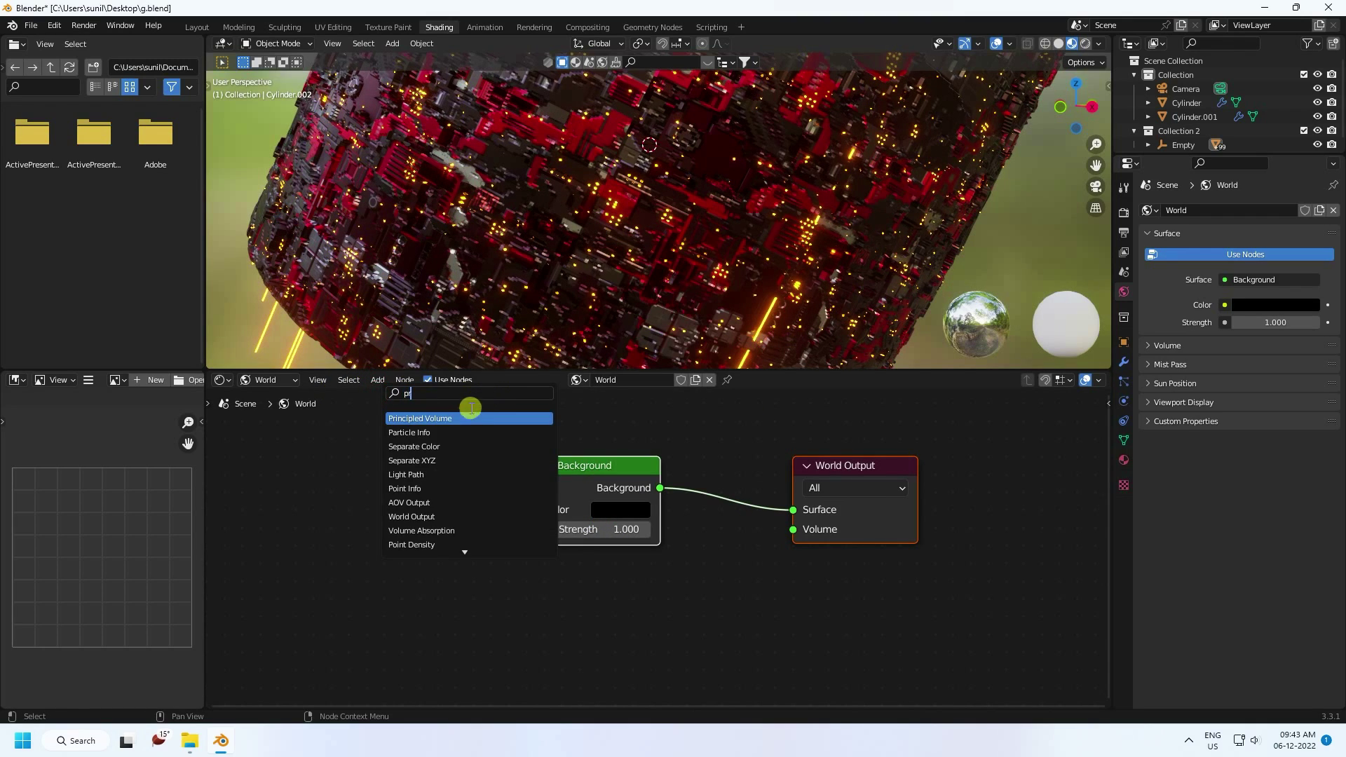
click(421, 417)
click(513, 546)
scroll(603, 526, down, 3)
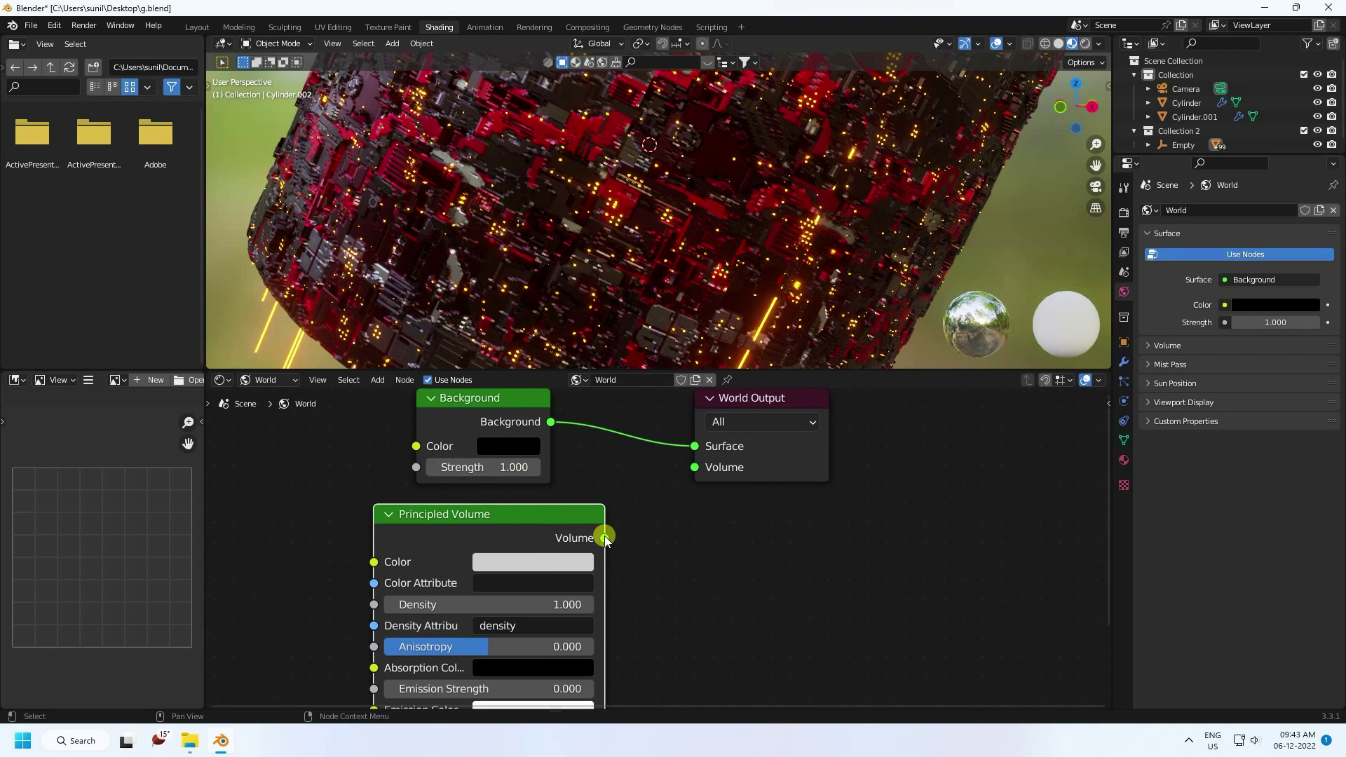
drag(604, 540, 694, 467)
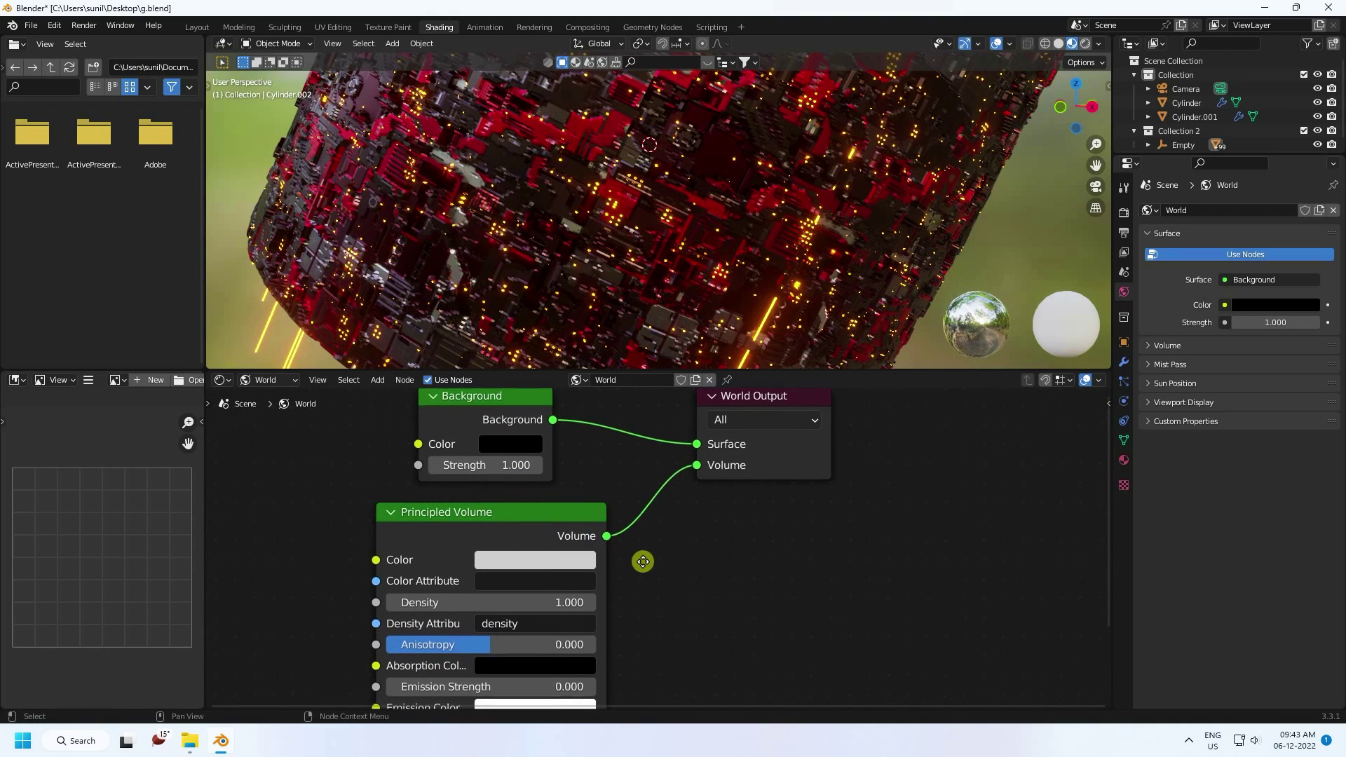
- Set the Principled Volume node's density to 0.1
scroll(522, 554, down, 2)
click(523, 555)
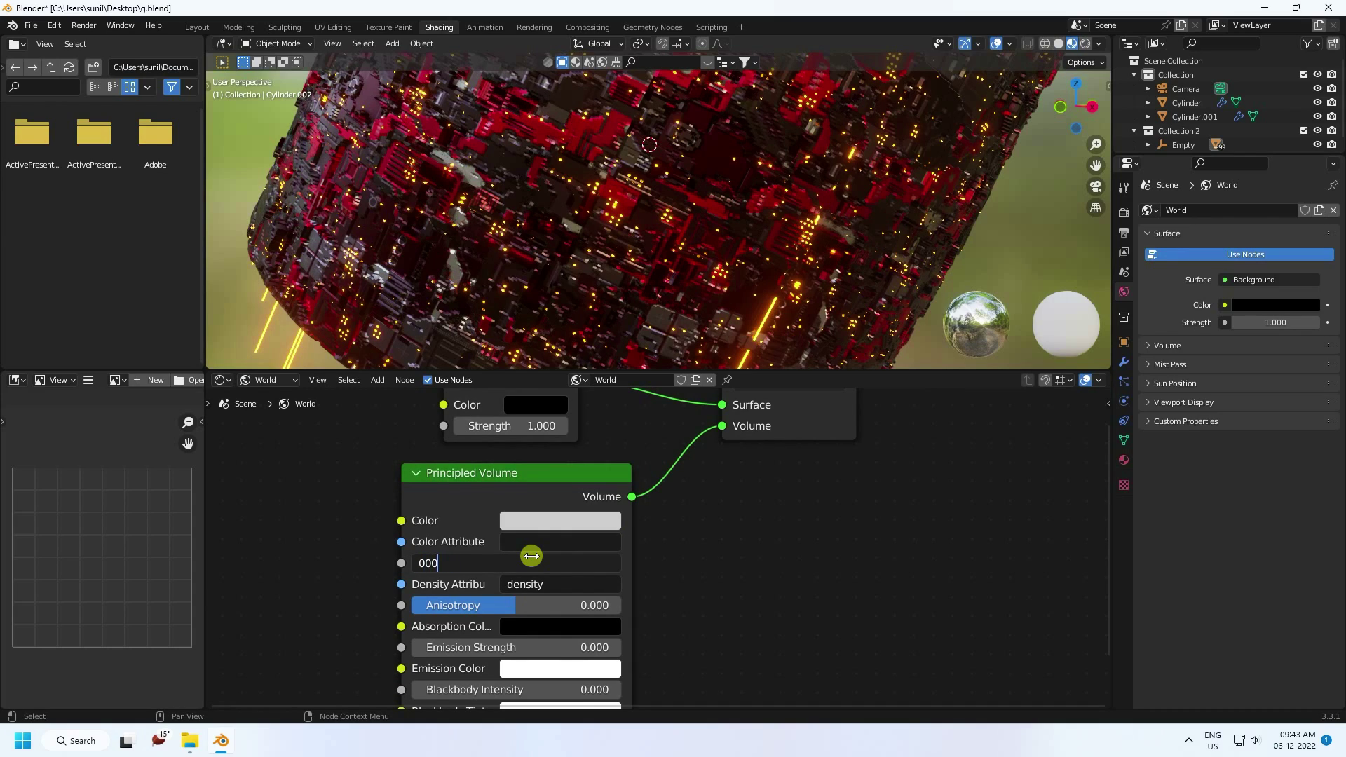
key(Return)
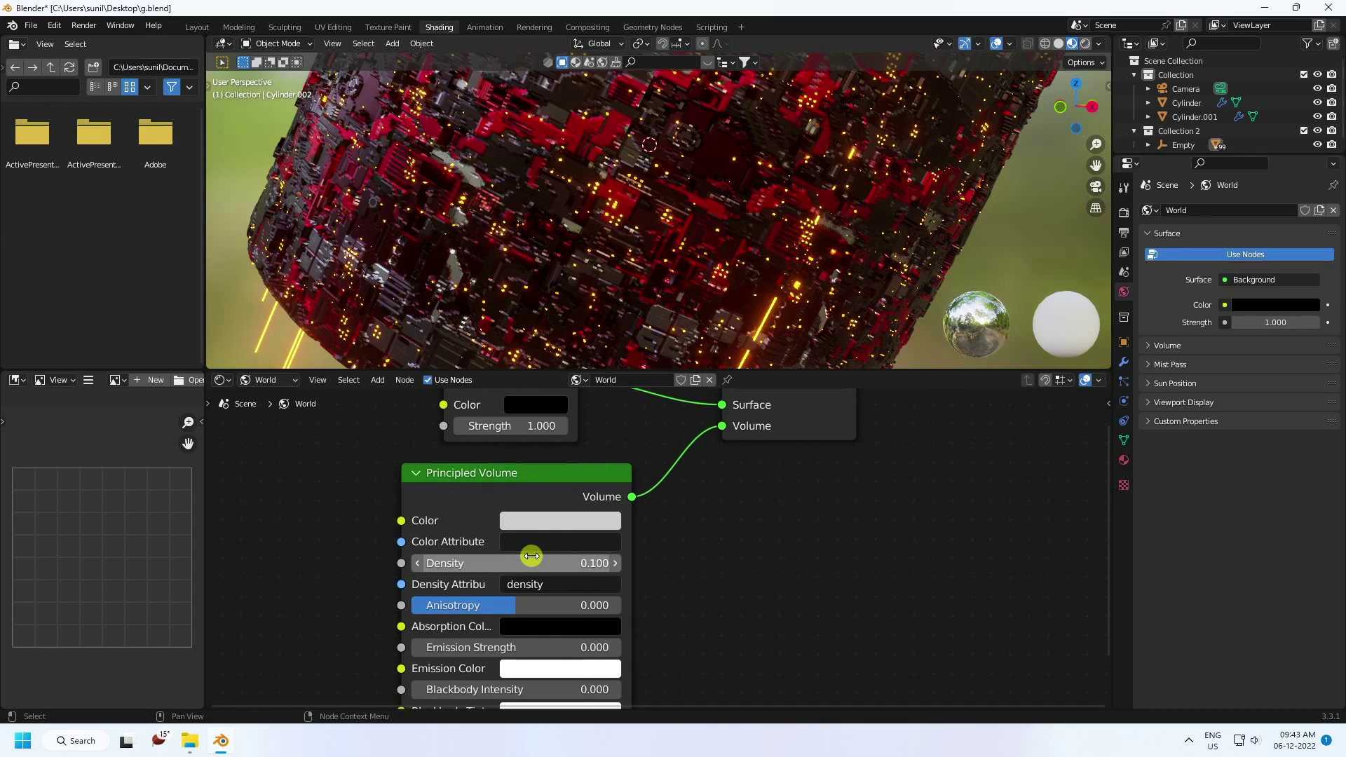
- Preview the rendered camera view in the Layout workspace, return to solid shading, and save the file
middle_drag(474, 283, 526, 215)
click(191, 29)
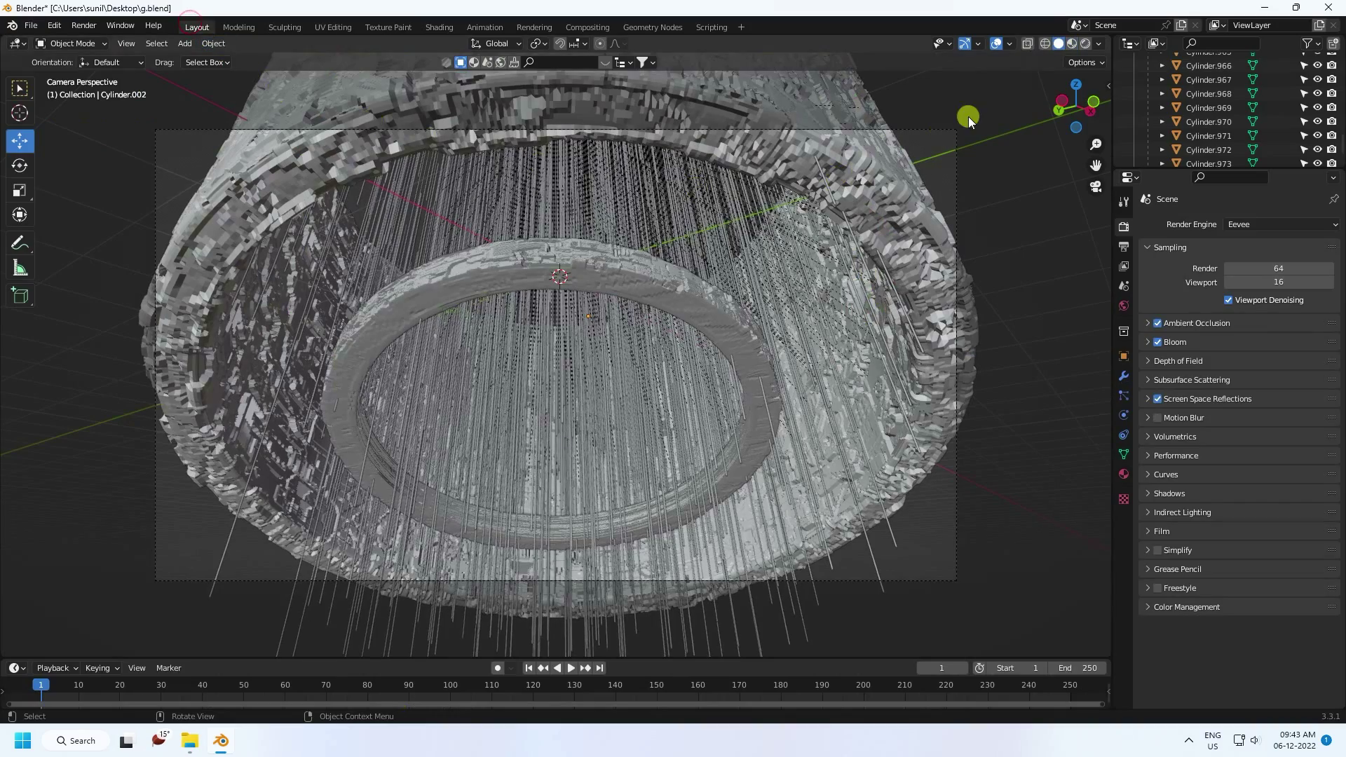
click(1084, 43)
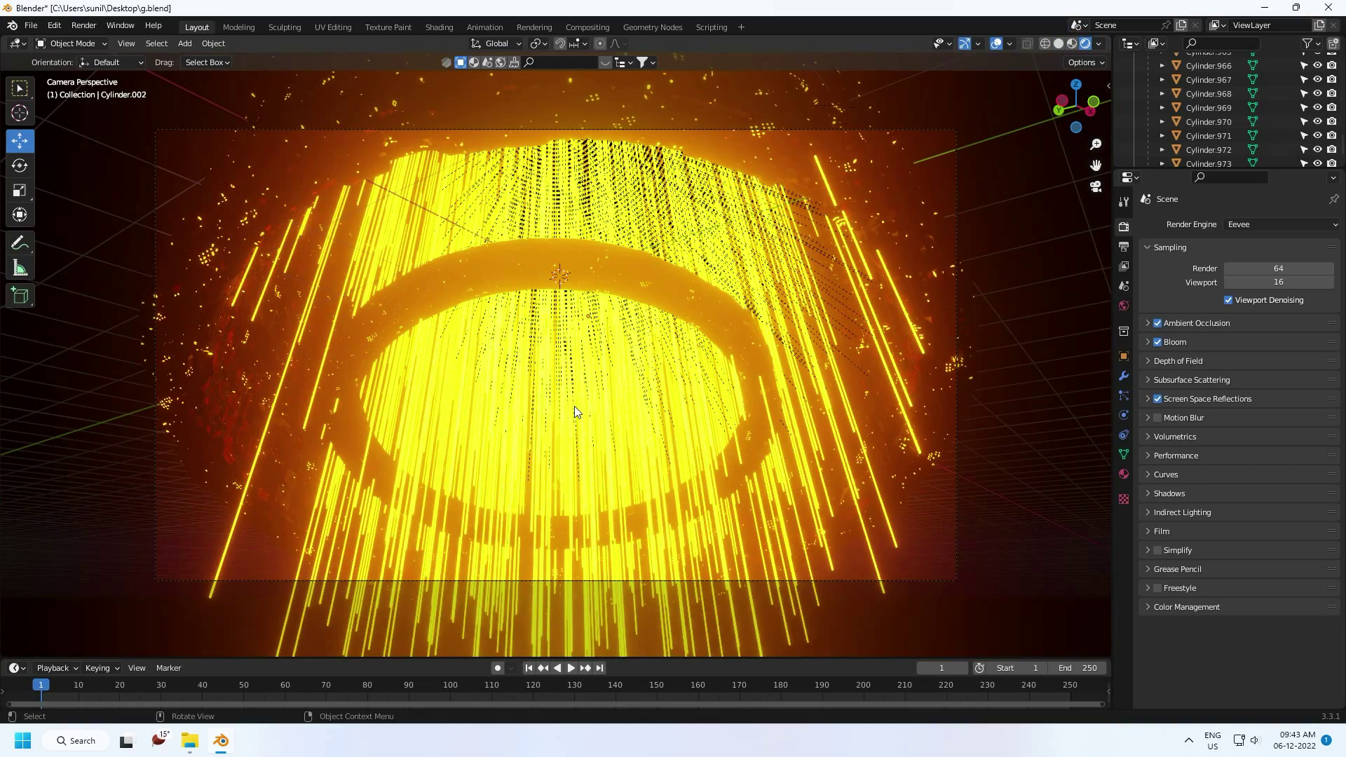
click(1058, 43)
middle_drag(538, 338, 544, 346)
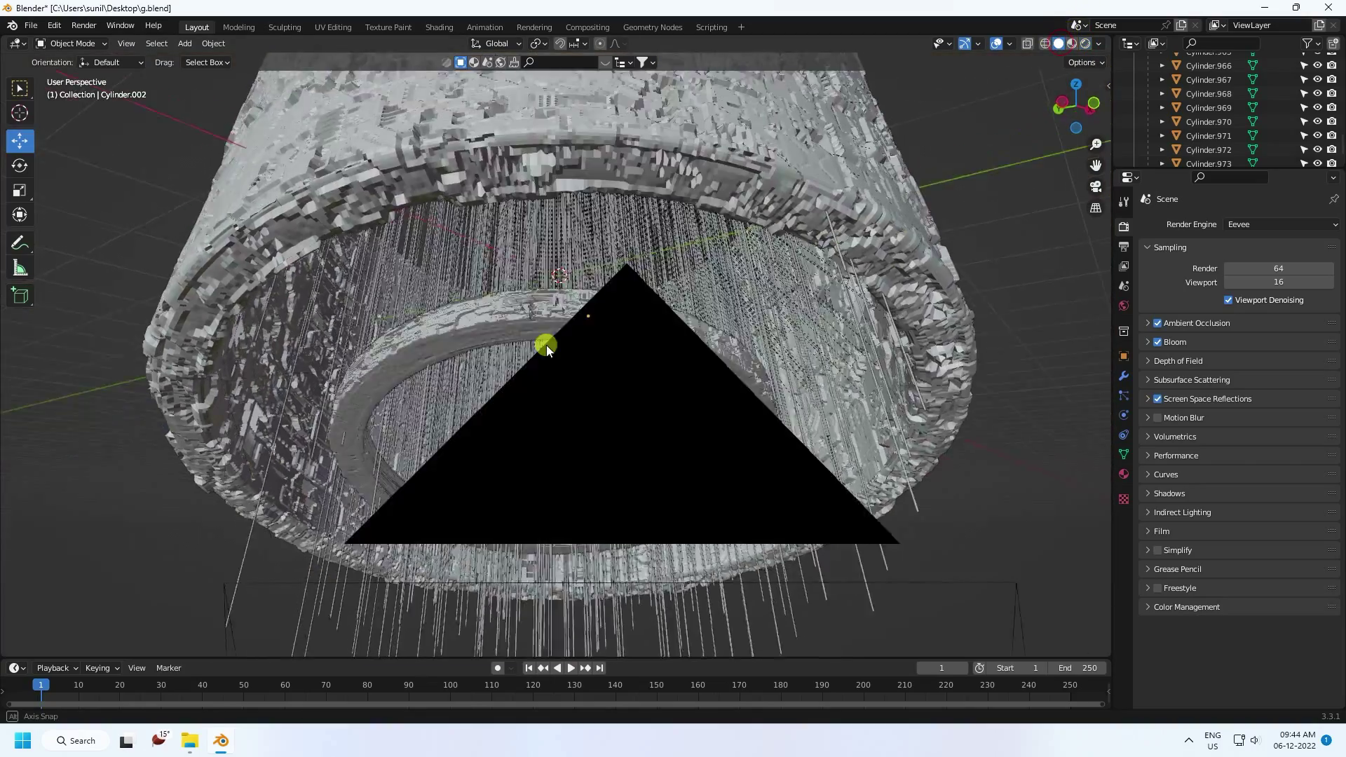
scroll(544, 364, up, 5)
key(ctrl+s)
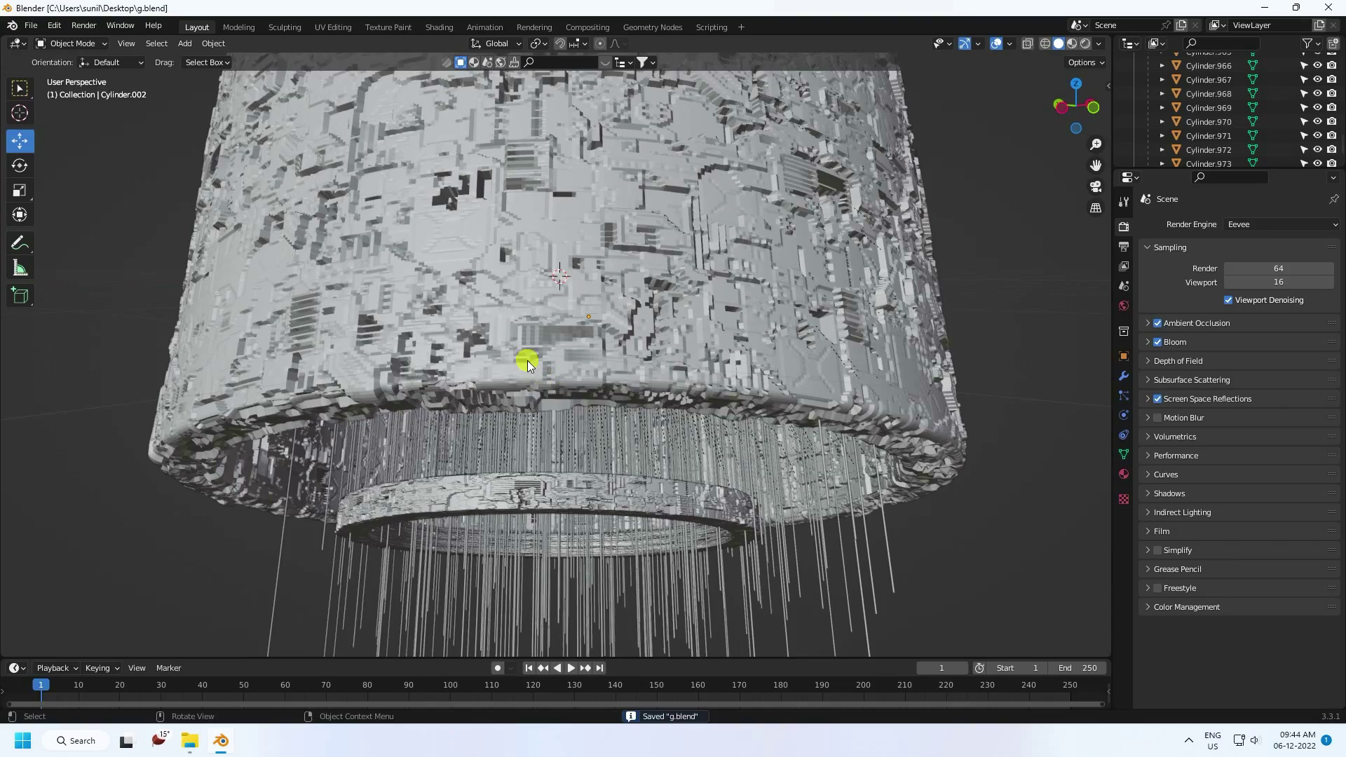
- Add a point light and move it about 1.72 m along the Y axis inside the cylinder
click(184, 43)
mouse_move(214, 235)
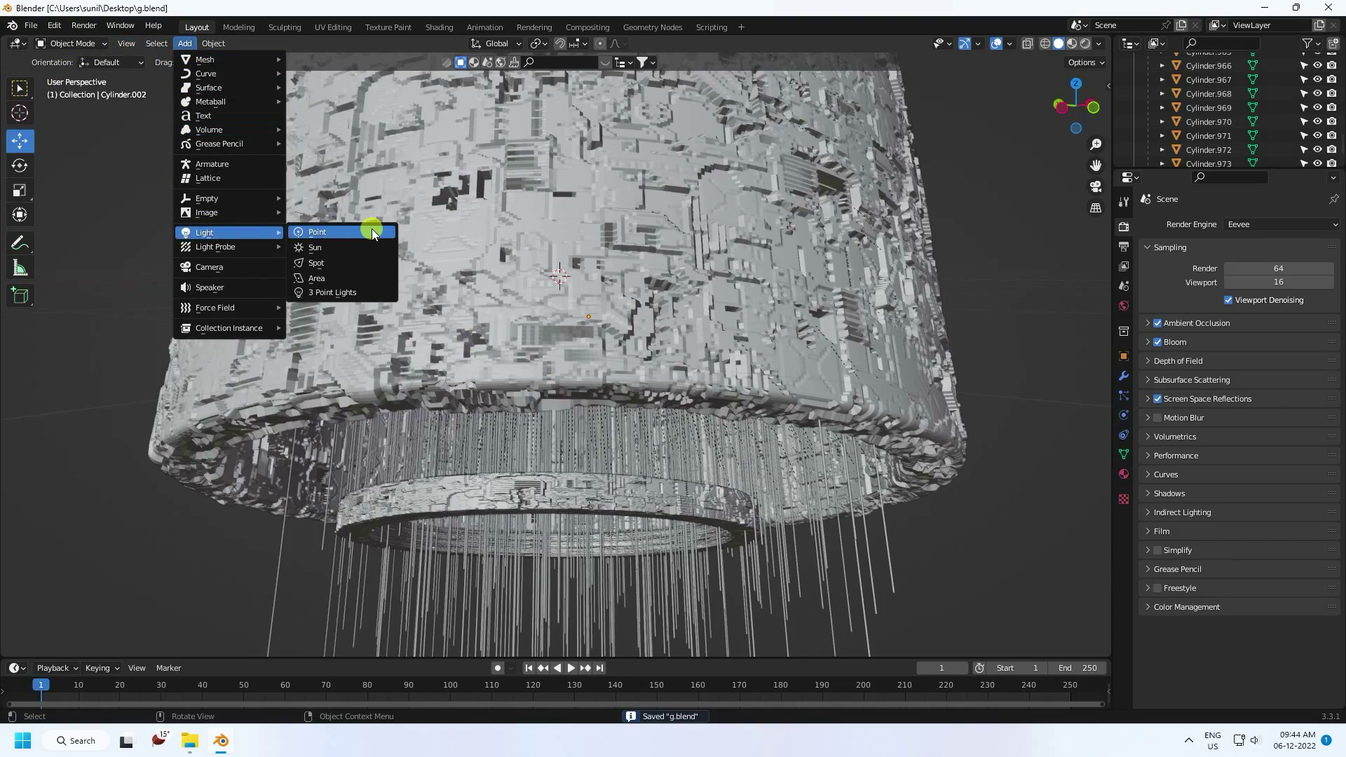
click(372, 233)
scroll(601, 313, down, 5)
middle_drag(603, 312, 533, 297)
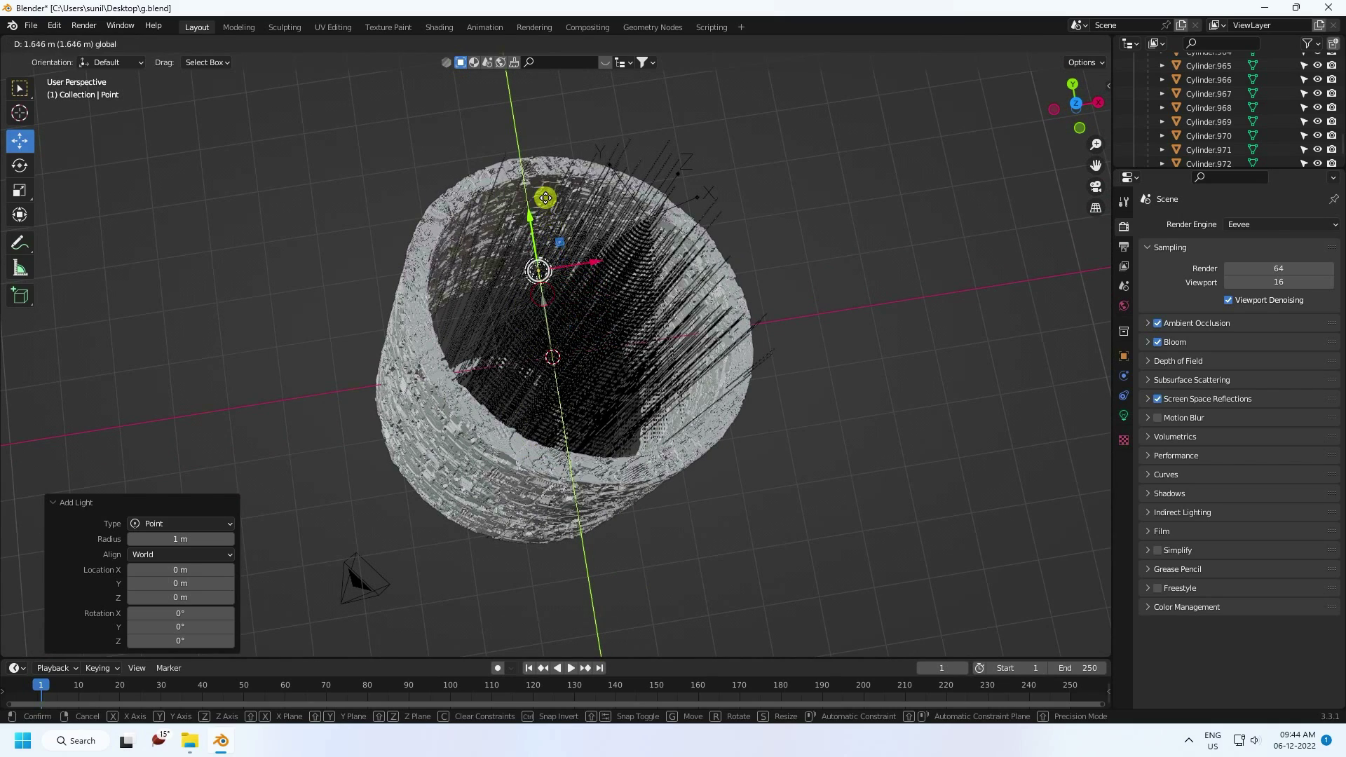
click(547, 202)
- Set the point light's power to 1000 W
click(1125, 418)
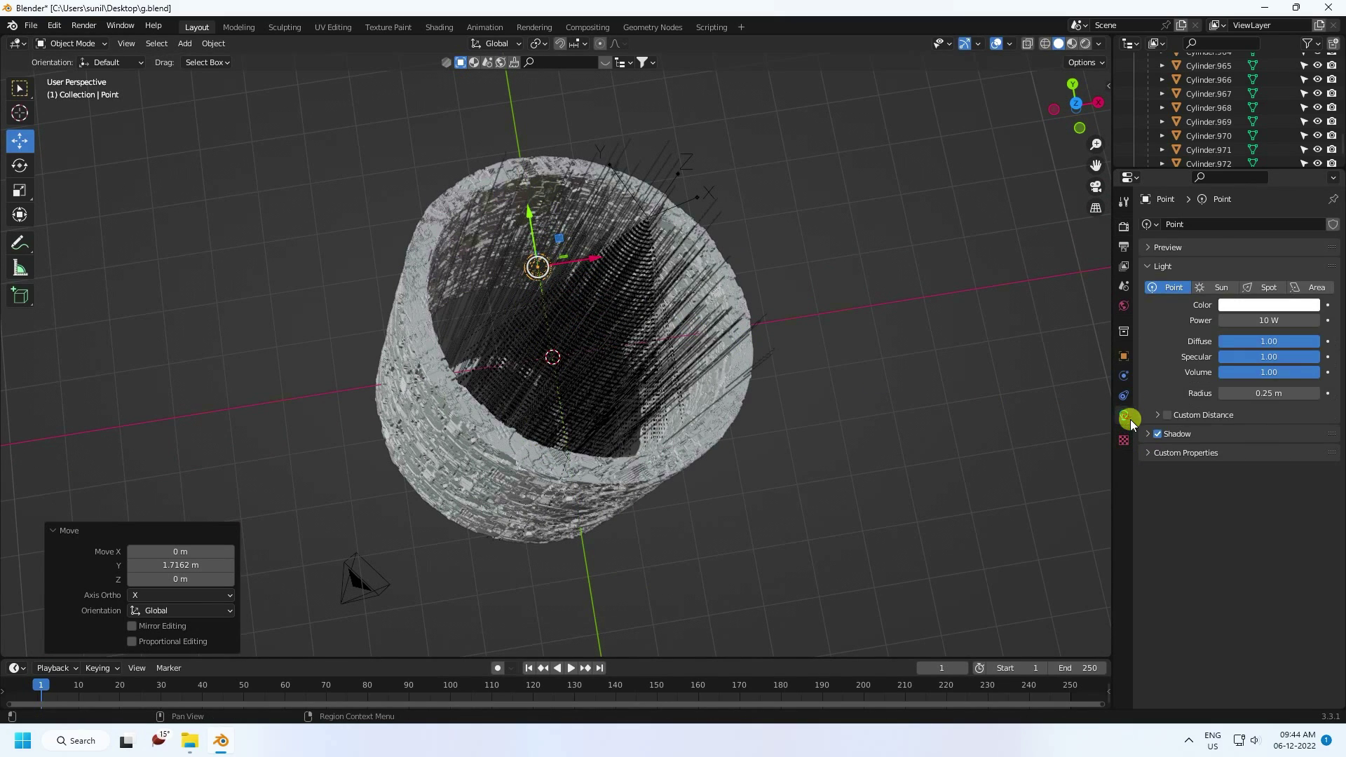
click(1270, 318)
text(1000)
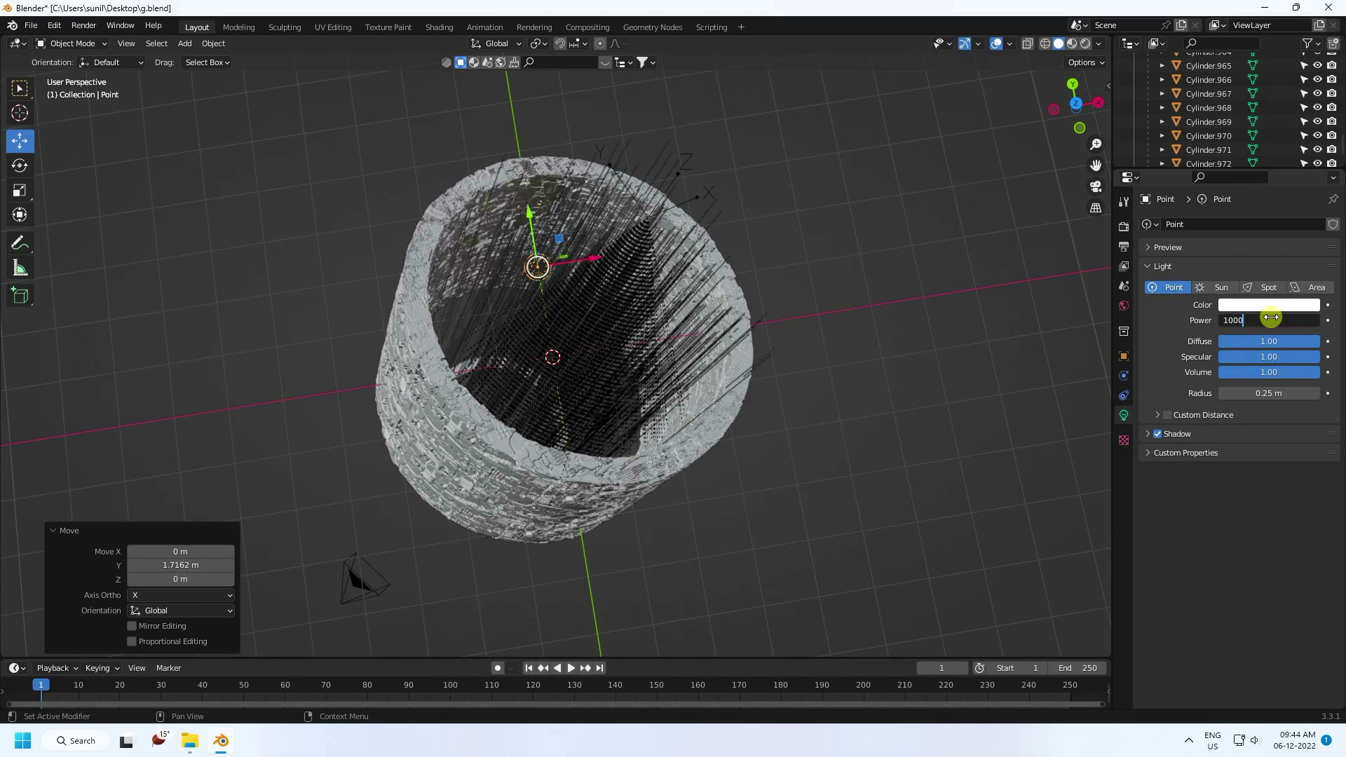
key(Return)
- Set the point light's colour to orange with hue 0.024 and saturation 1
click(1267, 304)
click(1242, 256)
text(0)
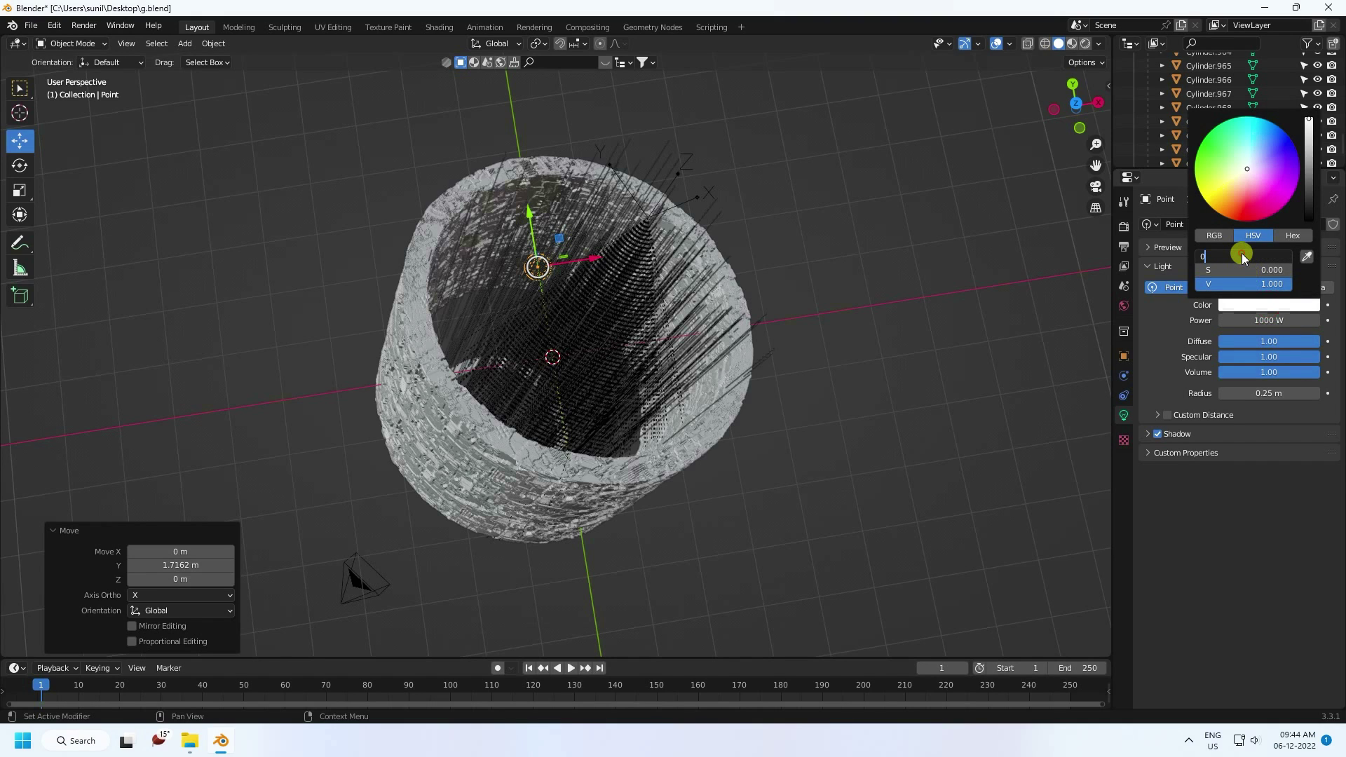
text(.024)
key(Return)
click(1243, 270)
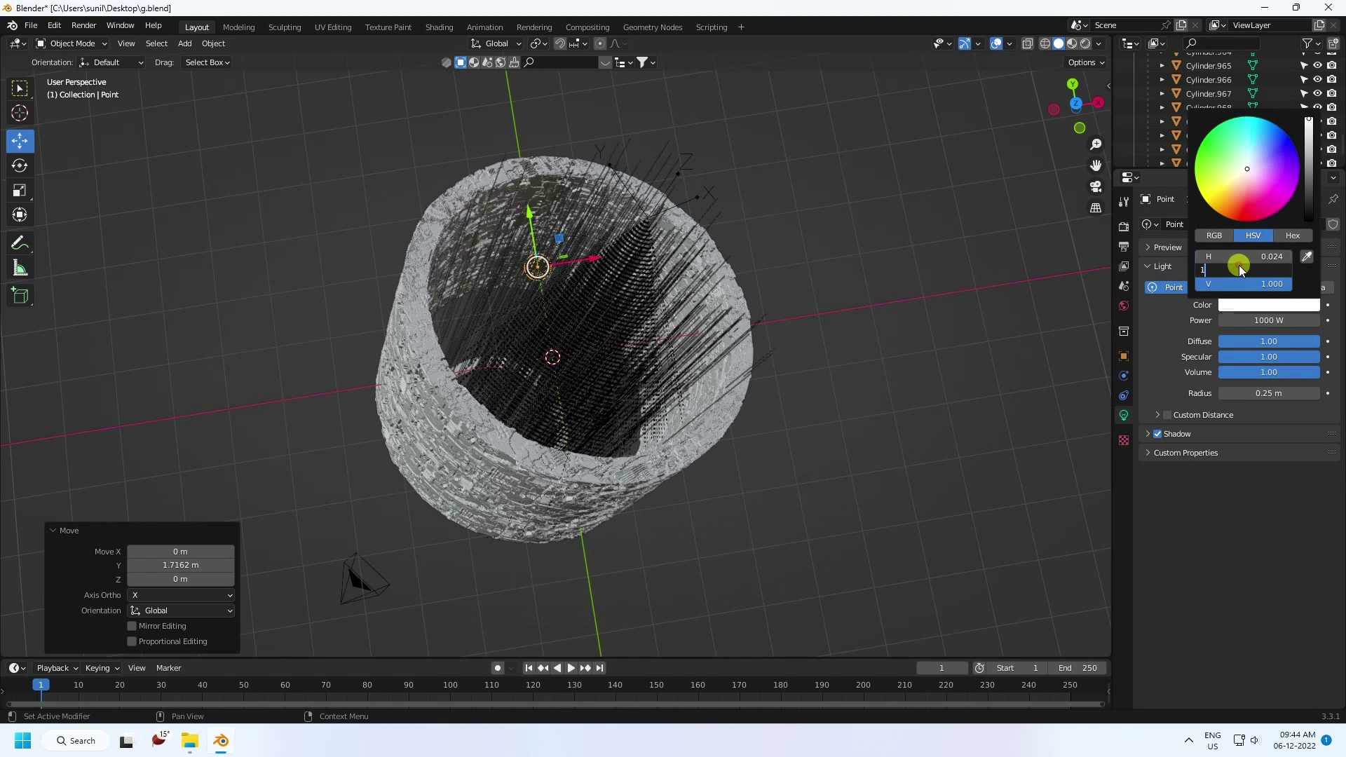
text(1)
key(Return)
- Set the orange point light's radius to 0.5 m
scroll(540, 245, up, 5)
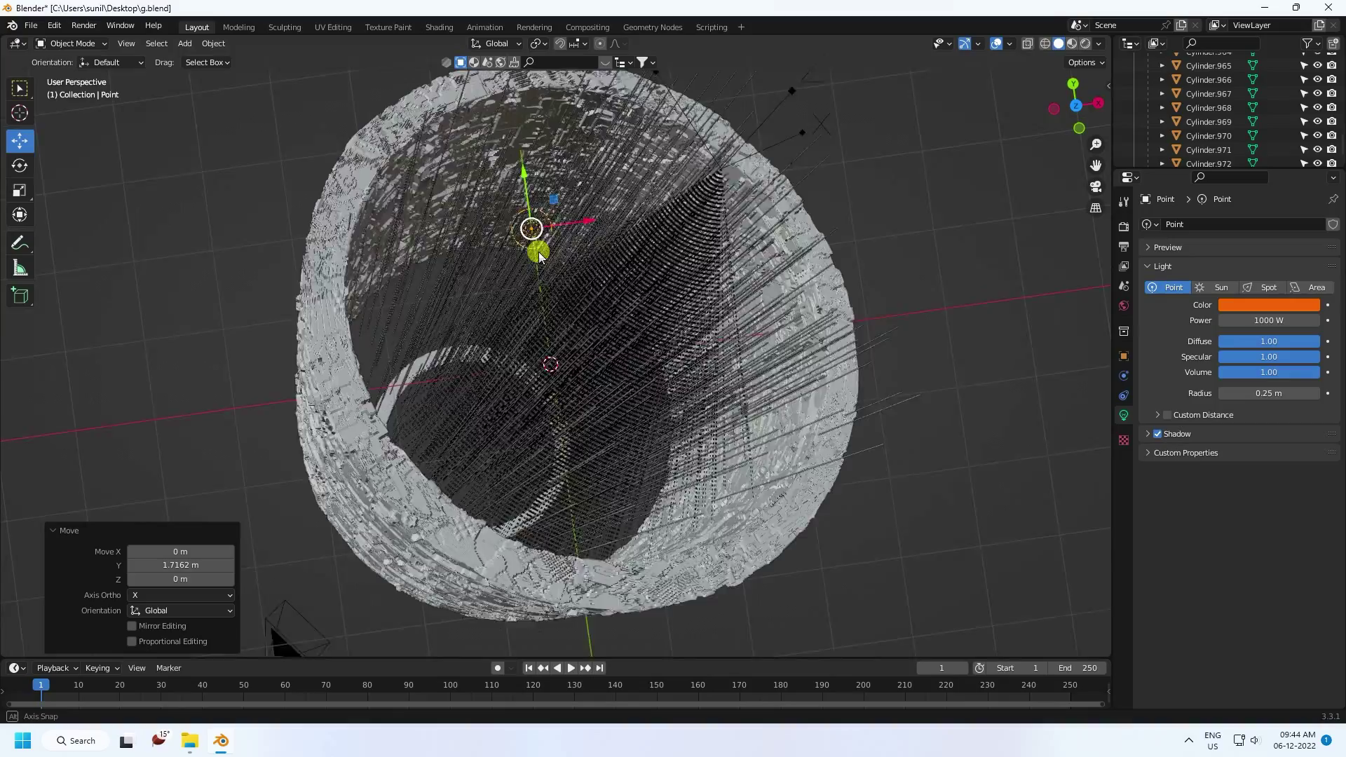
click(1286, 389)
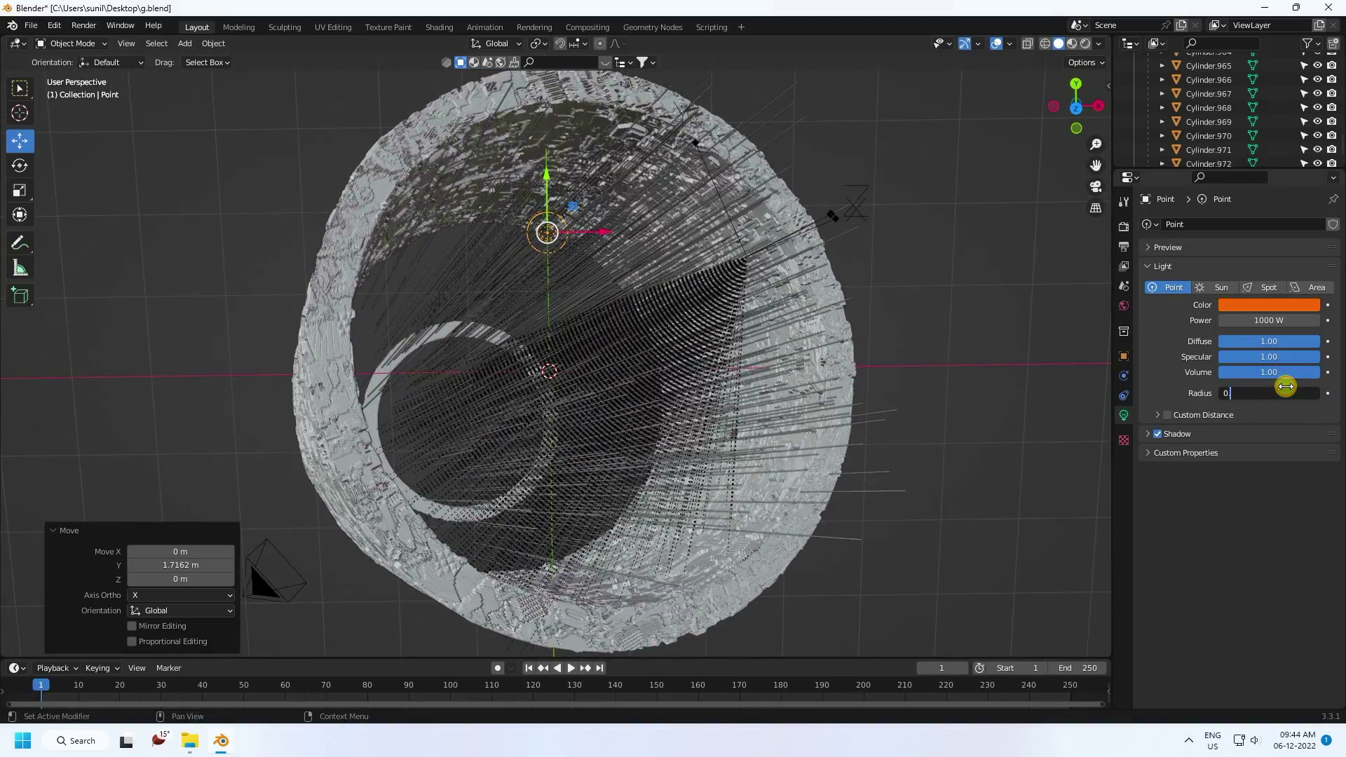
text(0.5)
key(Return)
- Duplicate the orange point light and move the copy about -3.73 m along the Y axis, to the opposite inner side of the cylinder
middle_drag(717, 275, 534, 295)
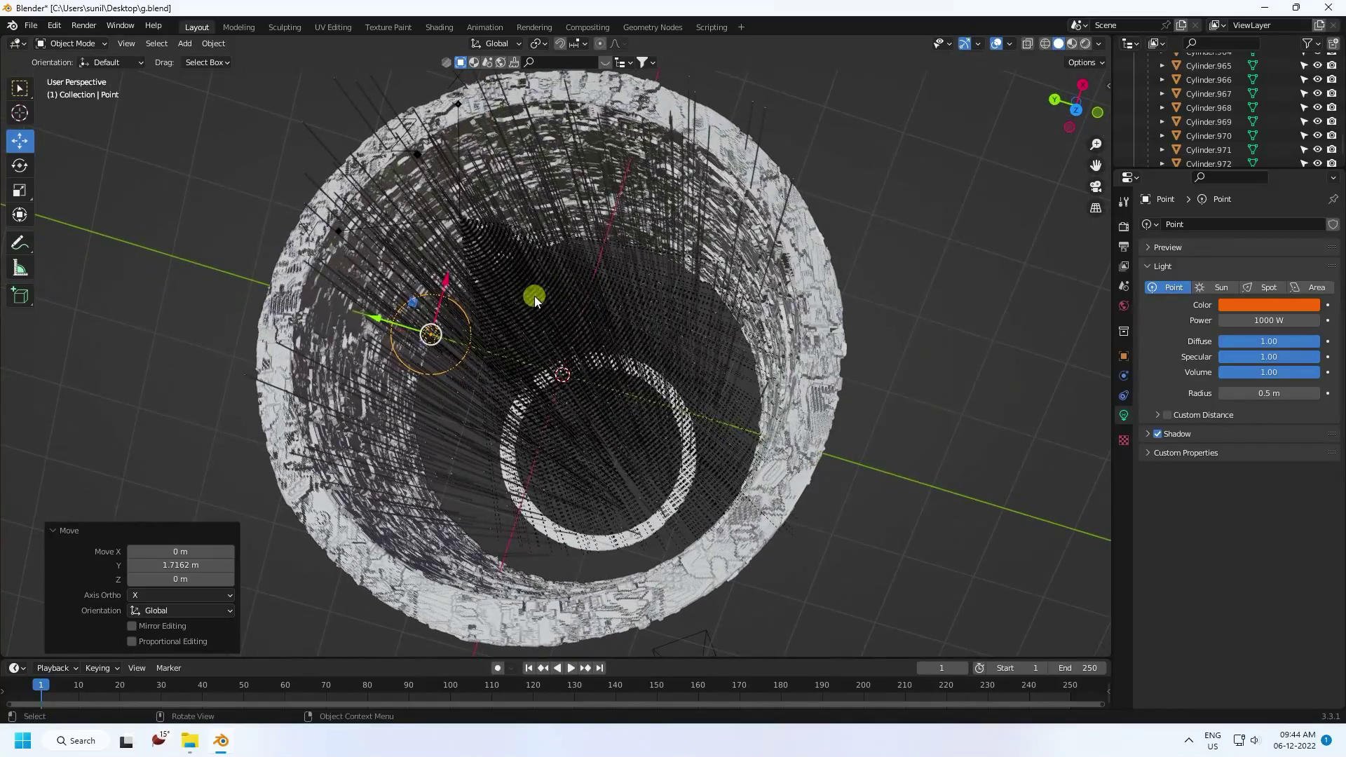
key(ctrl+c)
key(ctrl+v)
key(g)
key(y)
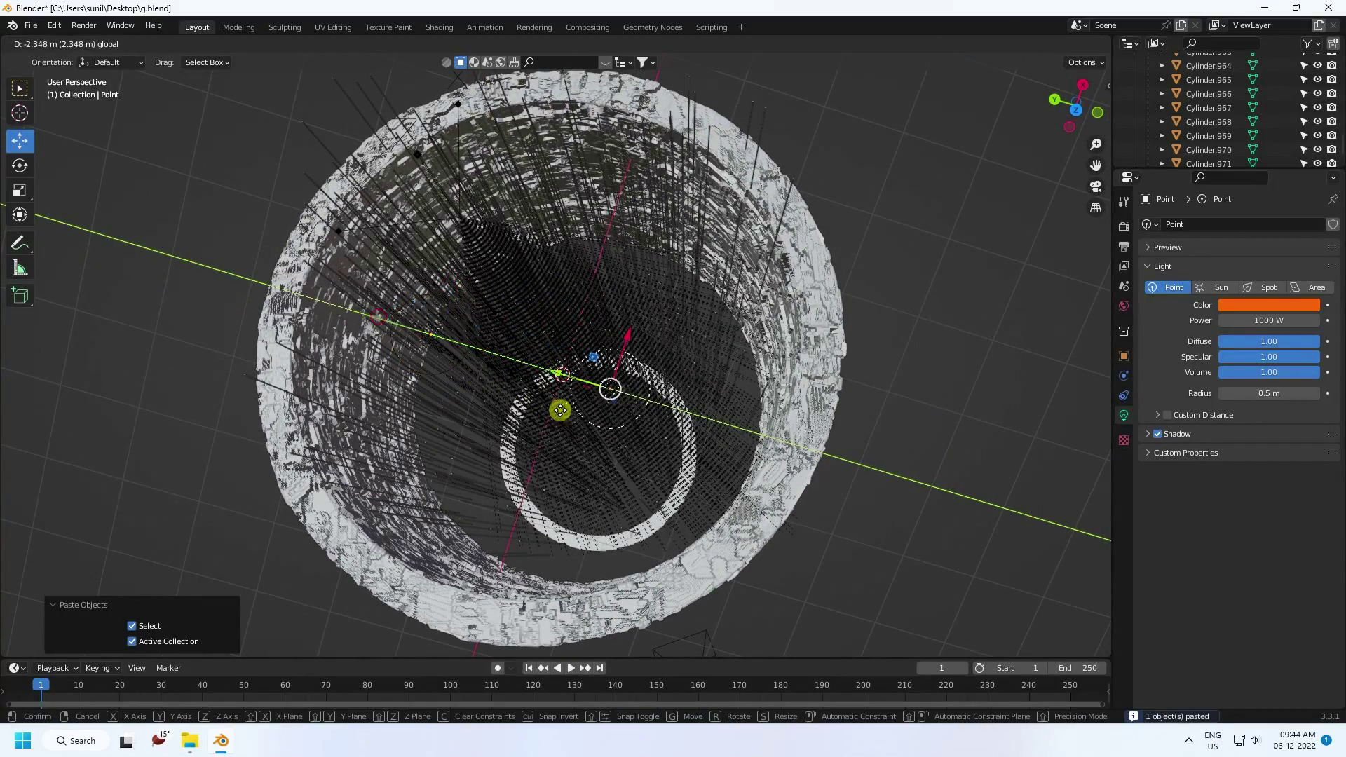
click(652, 440)
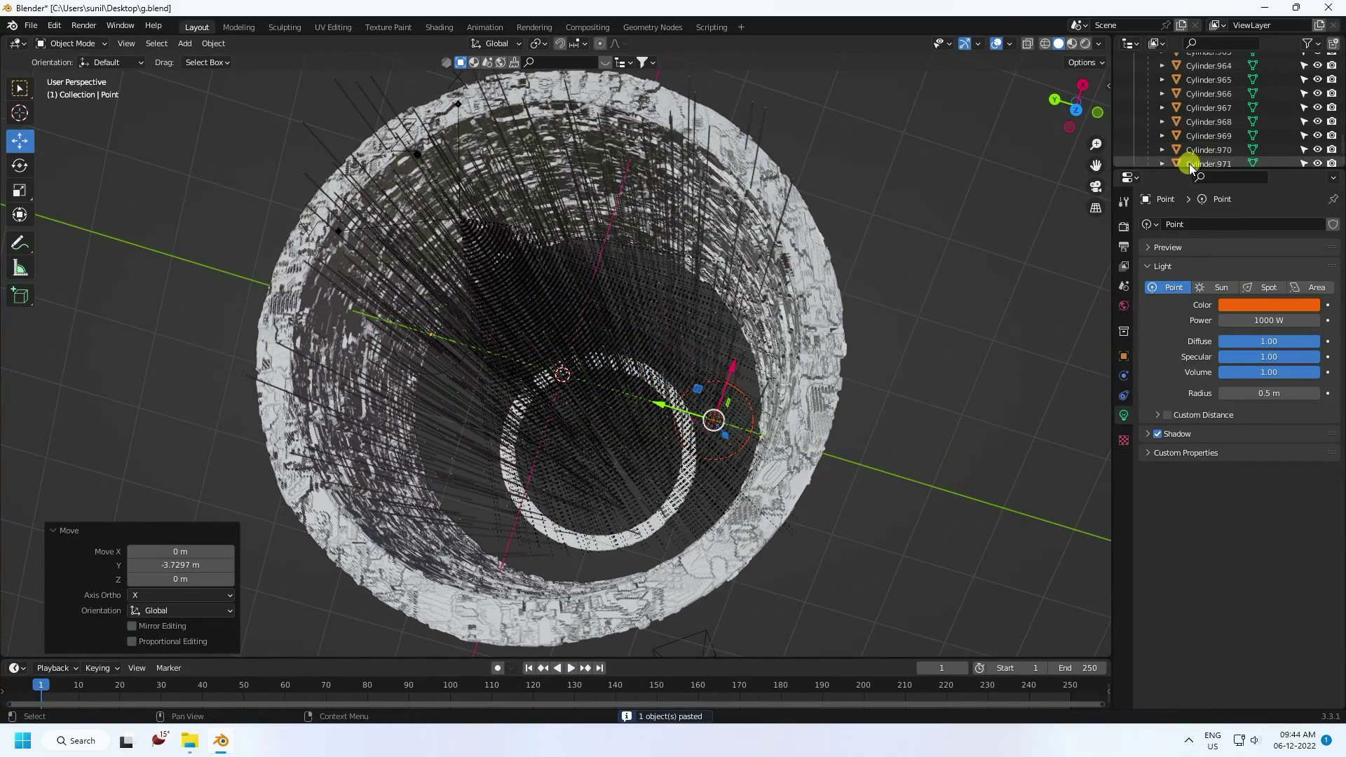
- Collapse the Empty's long list of rods in the Outliner and select the duplicated point light
click(1234, 173)
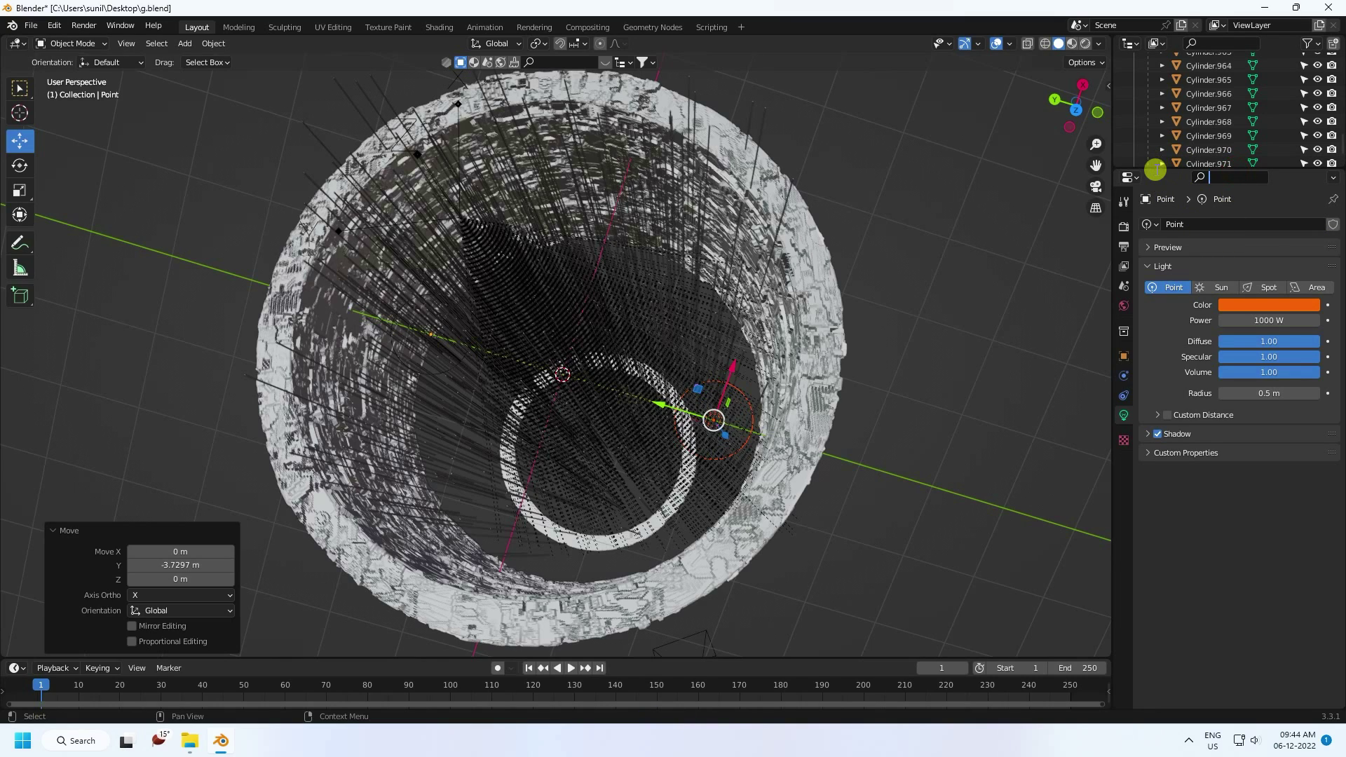
drag(1163, 170, 1160, 438)
scroll(1158, 329, up, 5)
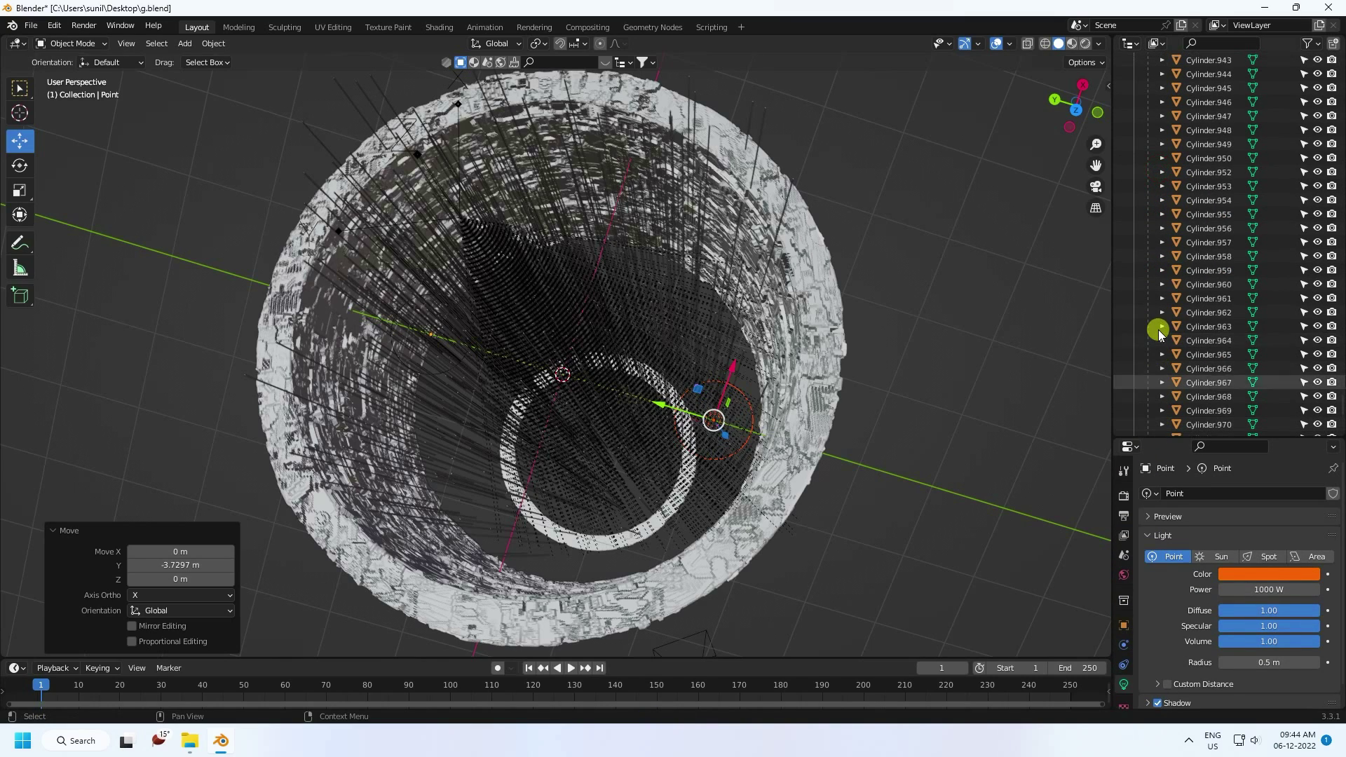
drag(1336, 390, 1341, 63)
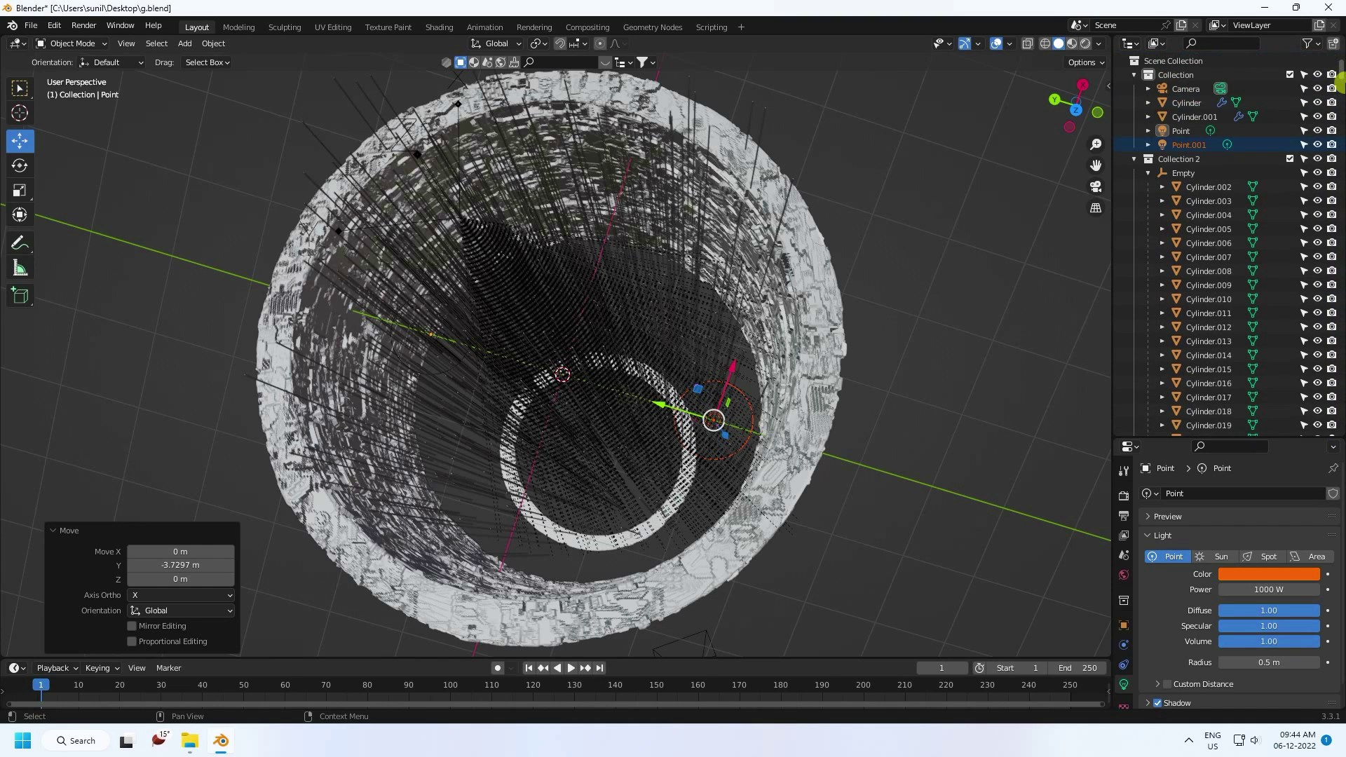
click(1181, 147)
click(1149, 172)
click(1184, 143)
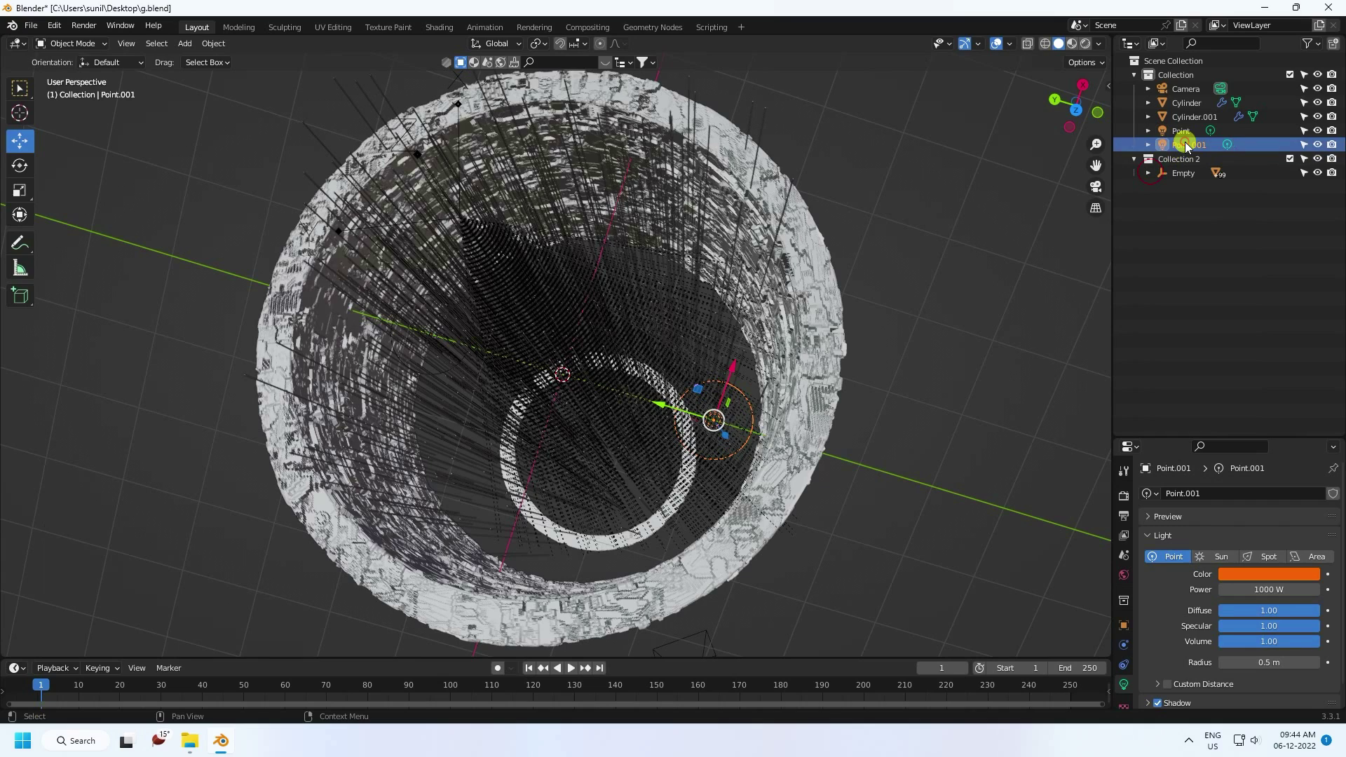
drag(1180, 438, 1205, 253)
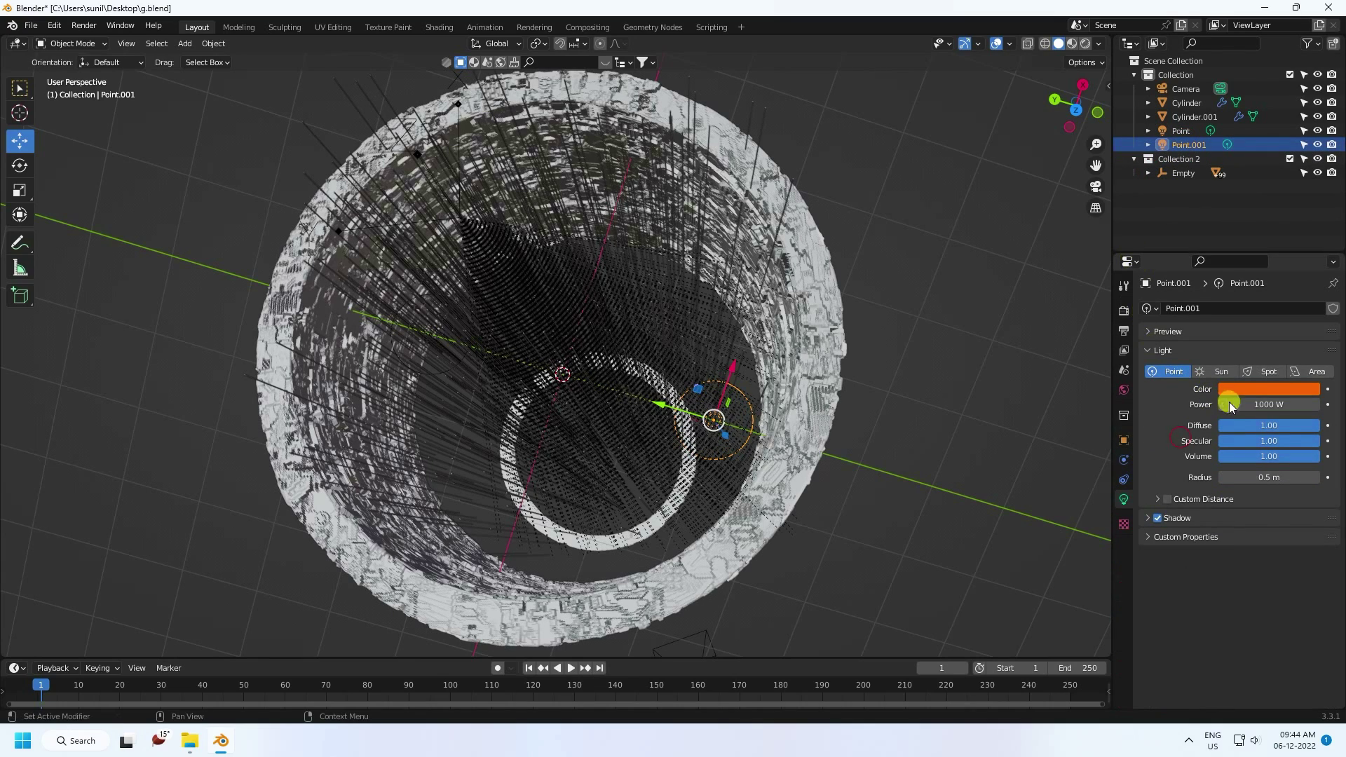
- Recolour the duplicated point light cyan-blue by setting its hue to about 0.5
click(1246, 388)
click(1234, 336)
text(0)
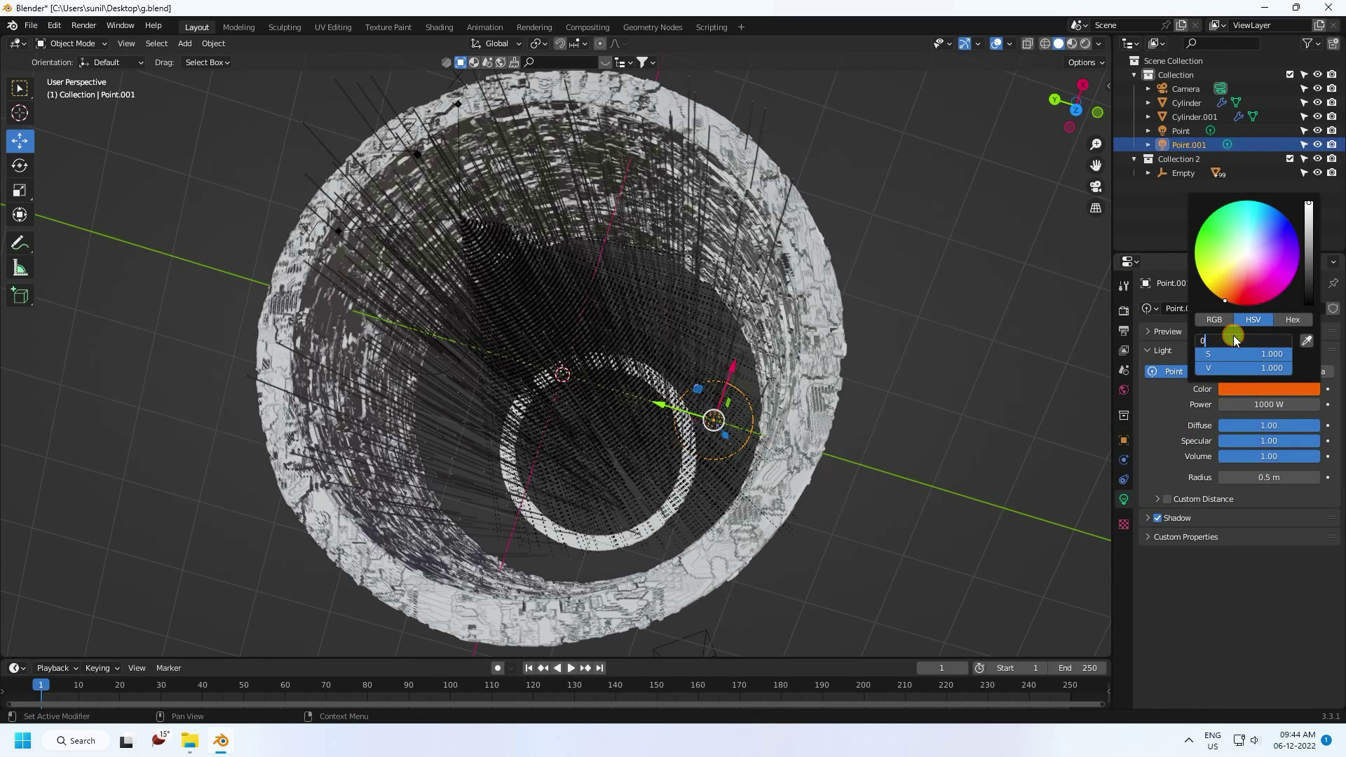
text(.5)
key(Return)
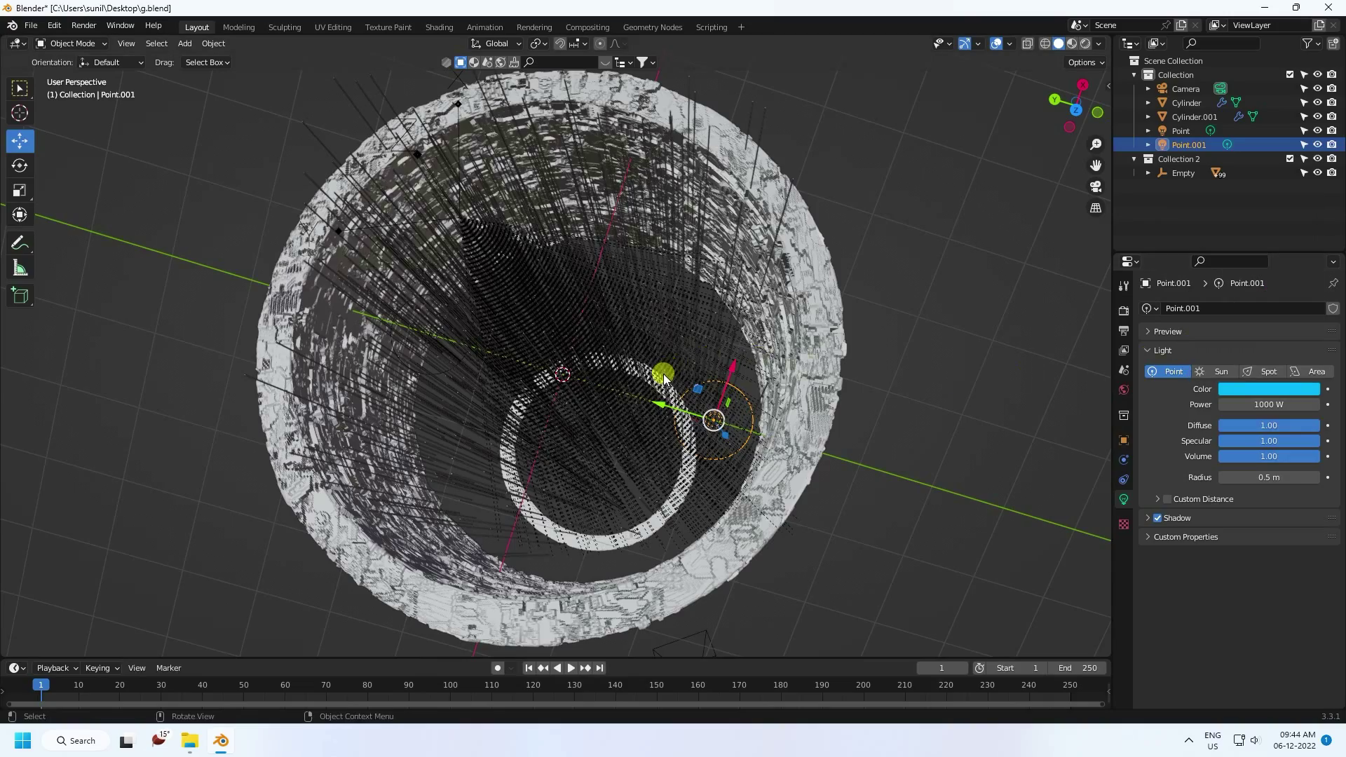
- Duplicate the orange and blue point lights together and move the copies about 2.88 m down along the Z axis
middle_drag(667, 375, 673, 288)
ctrl+click(1183, 134)
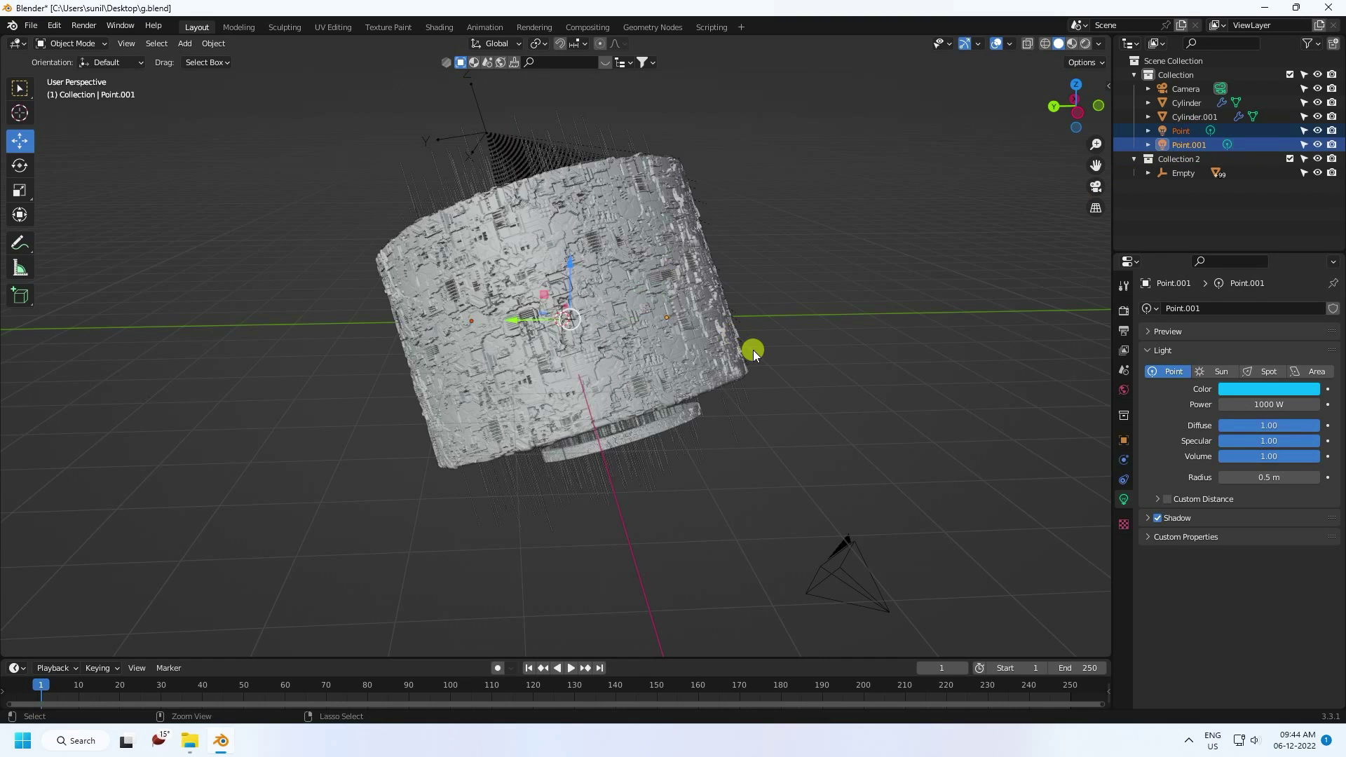
key(ctrl+c)
key(ctrl+v)
drag(570, 289, 578, 396)
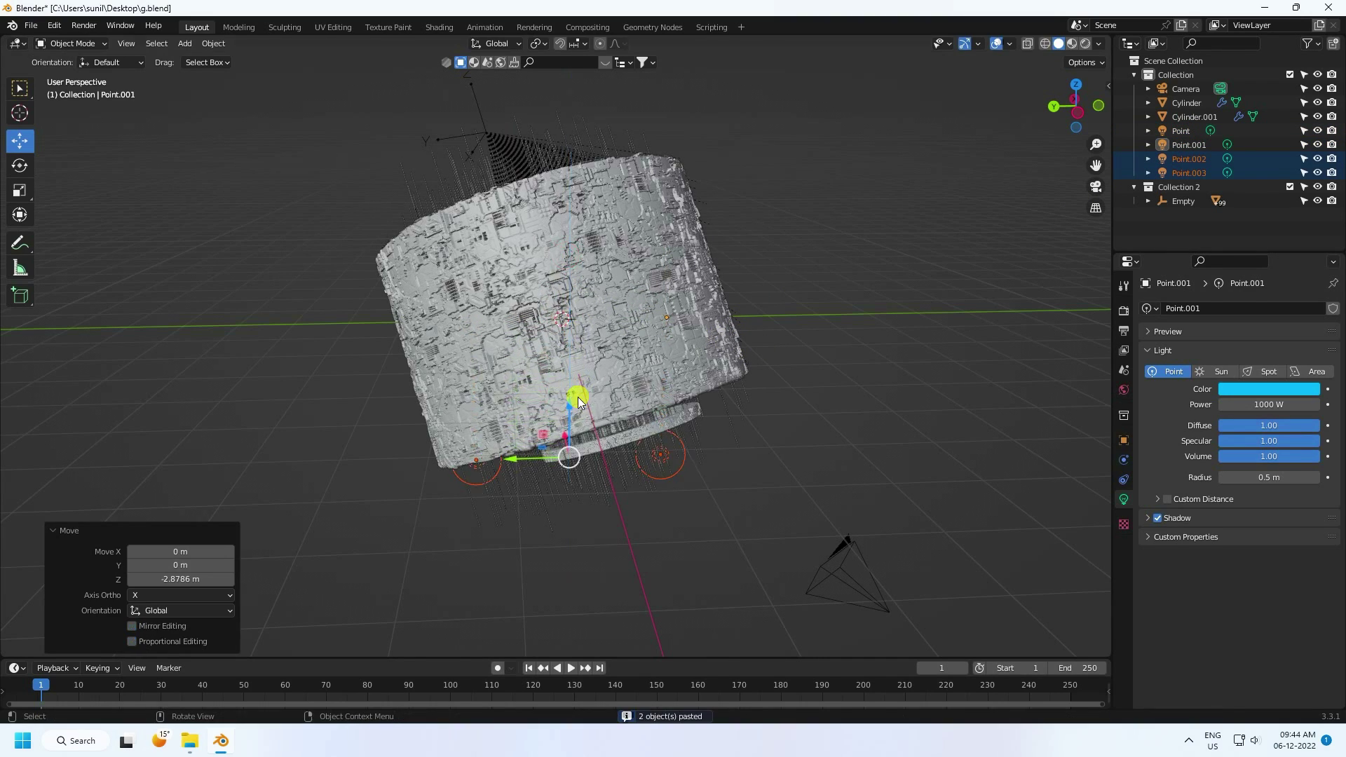
- Move the lower blue light outward along Y and up along Z, and shift the lower orange light about 0.25 m along Y
middle_drag(577, 397, 668, 426)
click(685, 485)
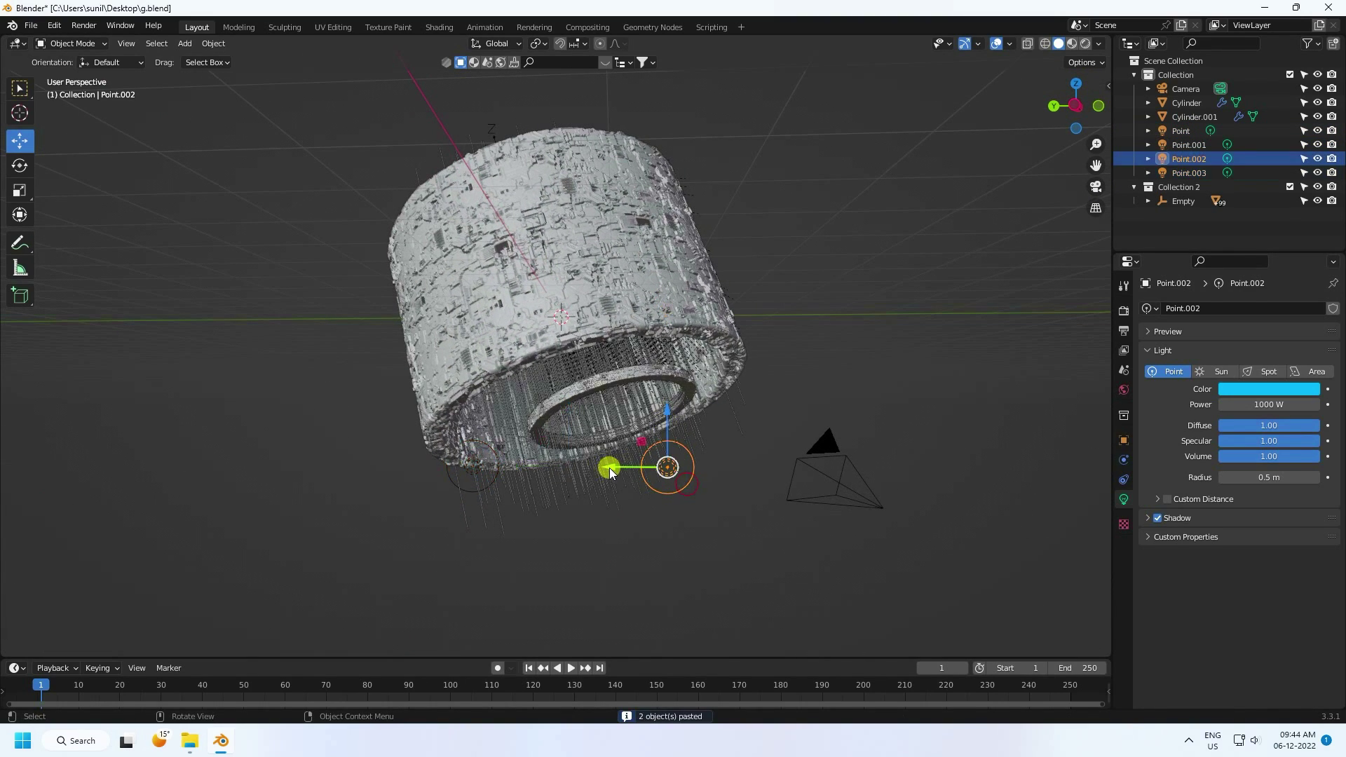
drag(612, 473, 690, 471)
drag(729, 417, 744, 342)
click(447, 476)
drag(419, 465, 402, 464)
- Preview the lighting through the camera with material preview shading, and save the file
key(KP_0)
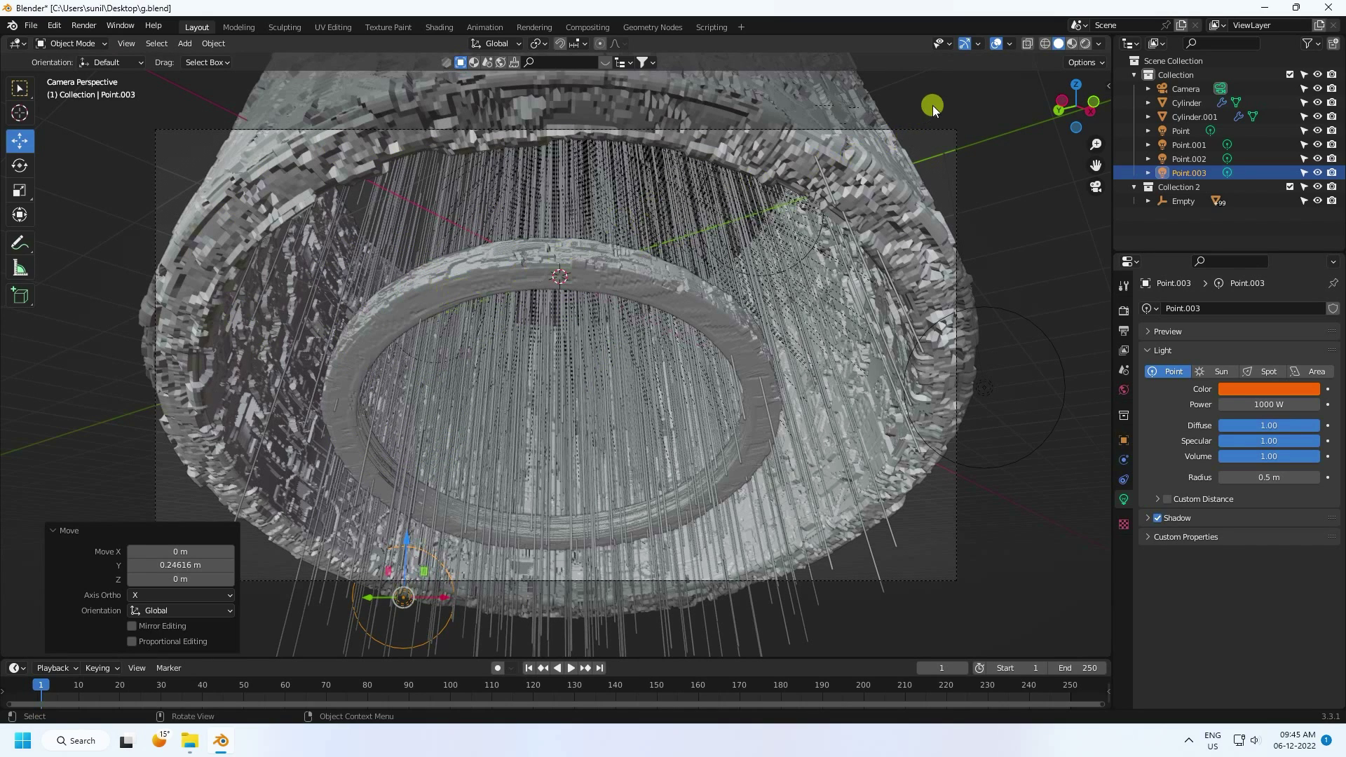
click(1071, 44)
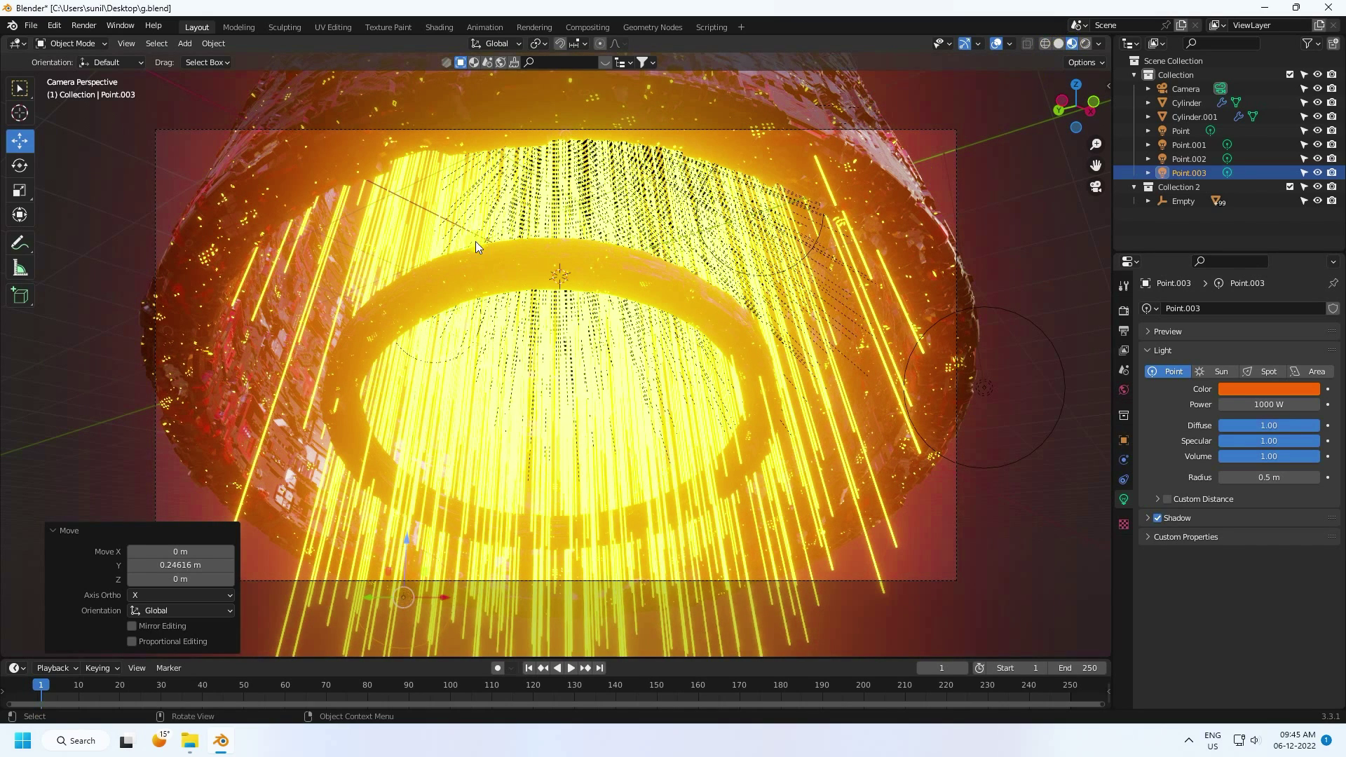
click(31, 25)
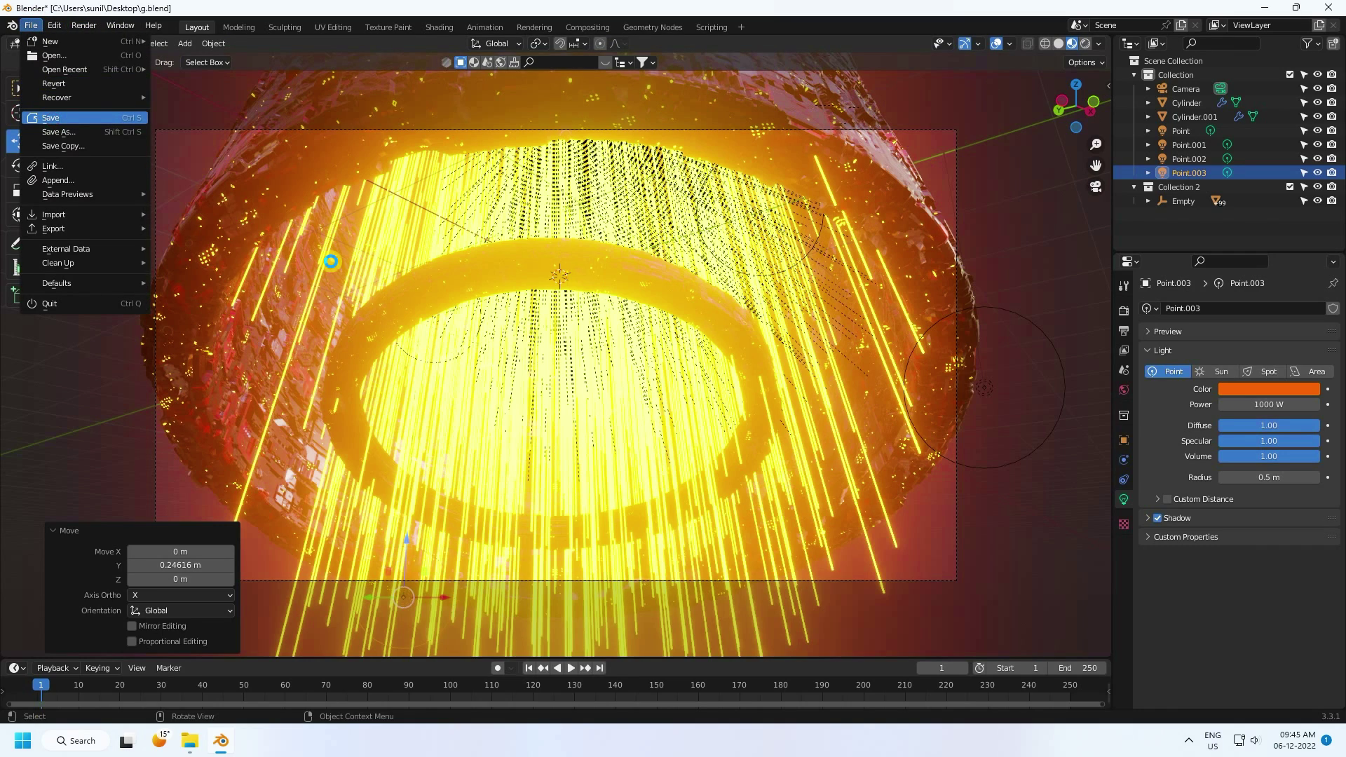
click(51, 117)
- Render the image, examine the result as a whole, and close the render window
click(83, 25)
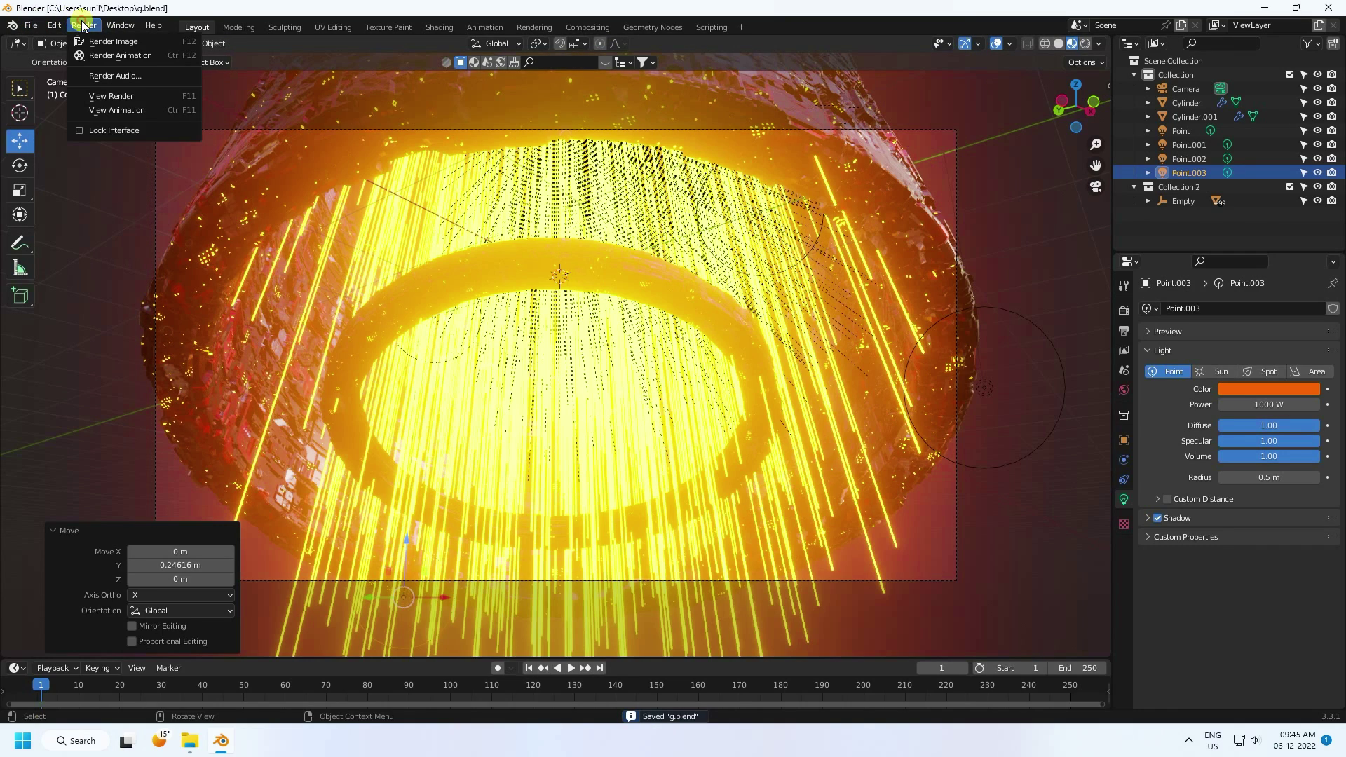
click(91, 42)
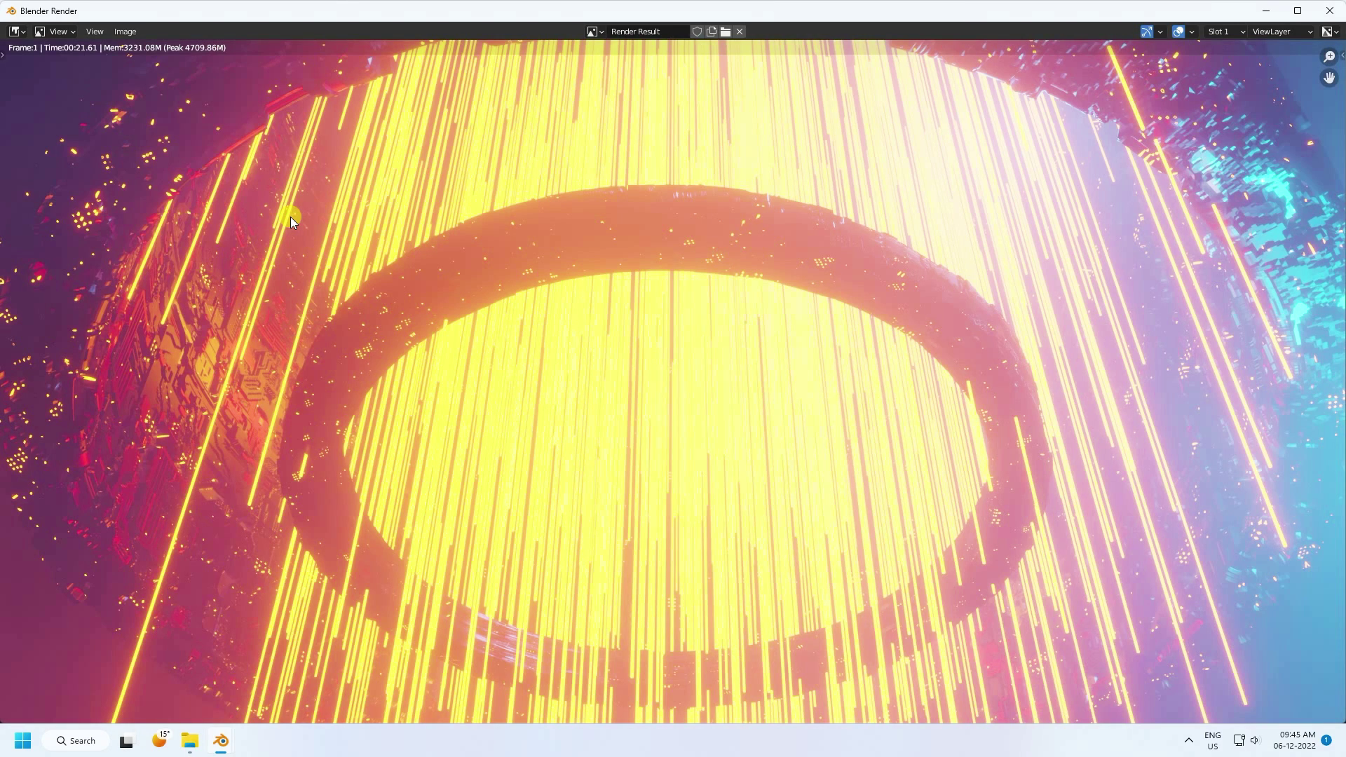
scroll(295, 231, down, 2)
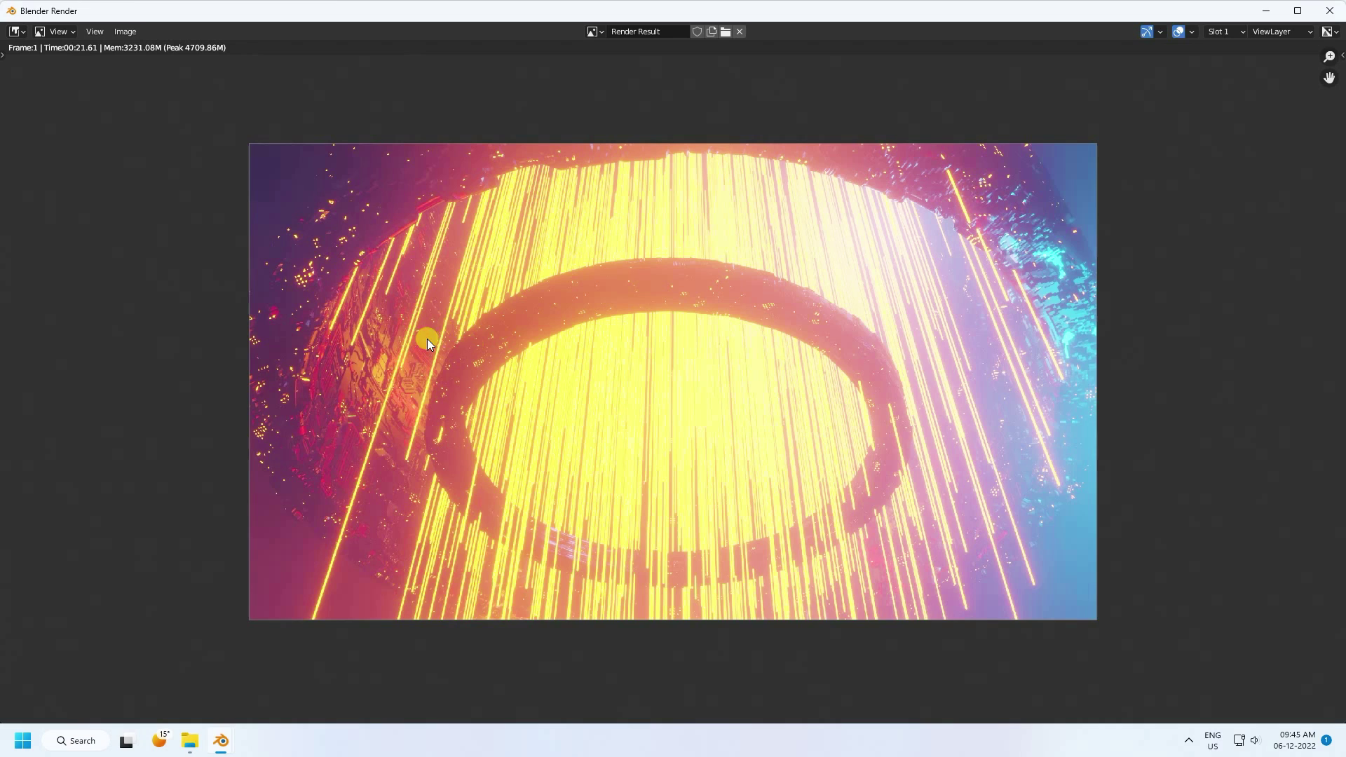
scroll(480, 337, up, 1)
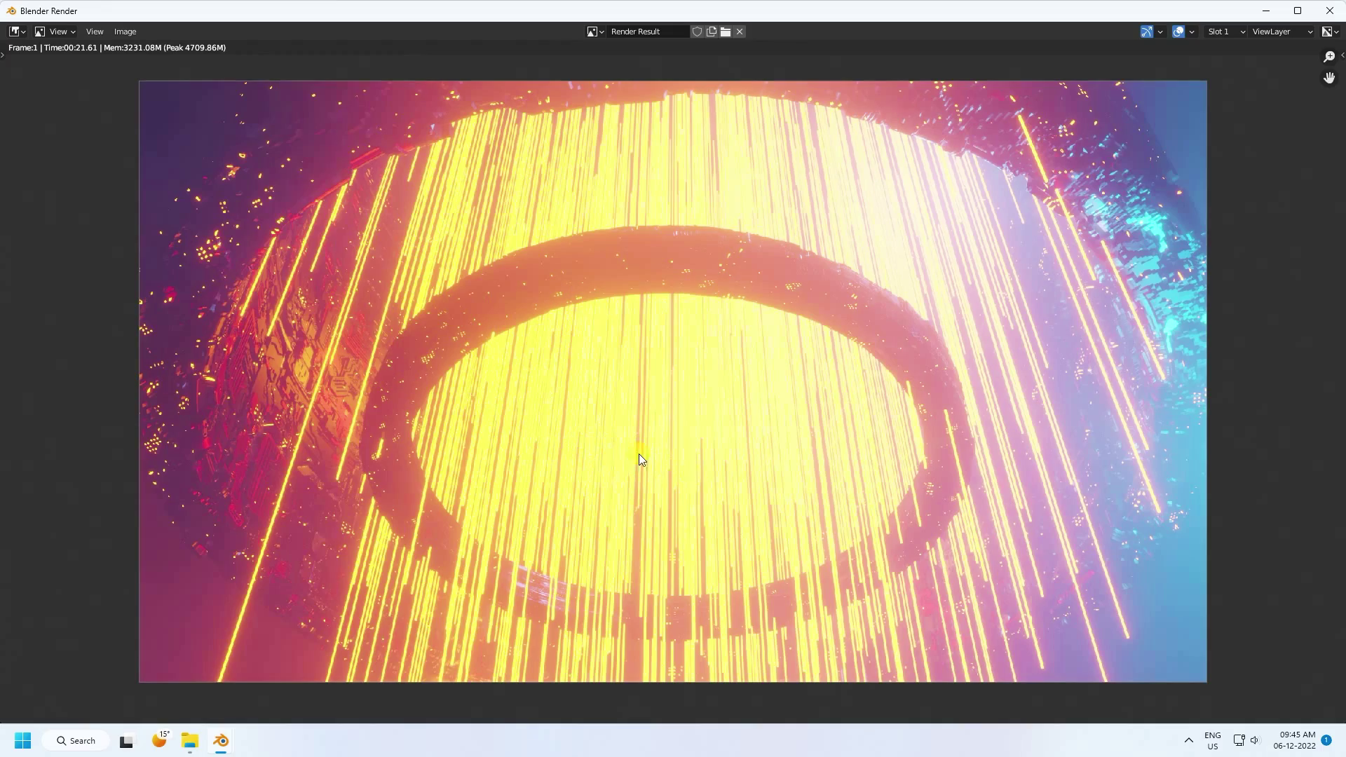
click(1329, 11)
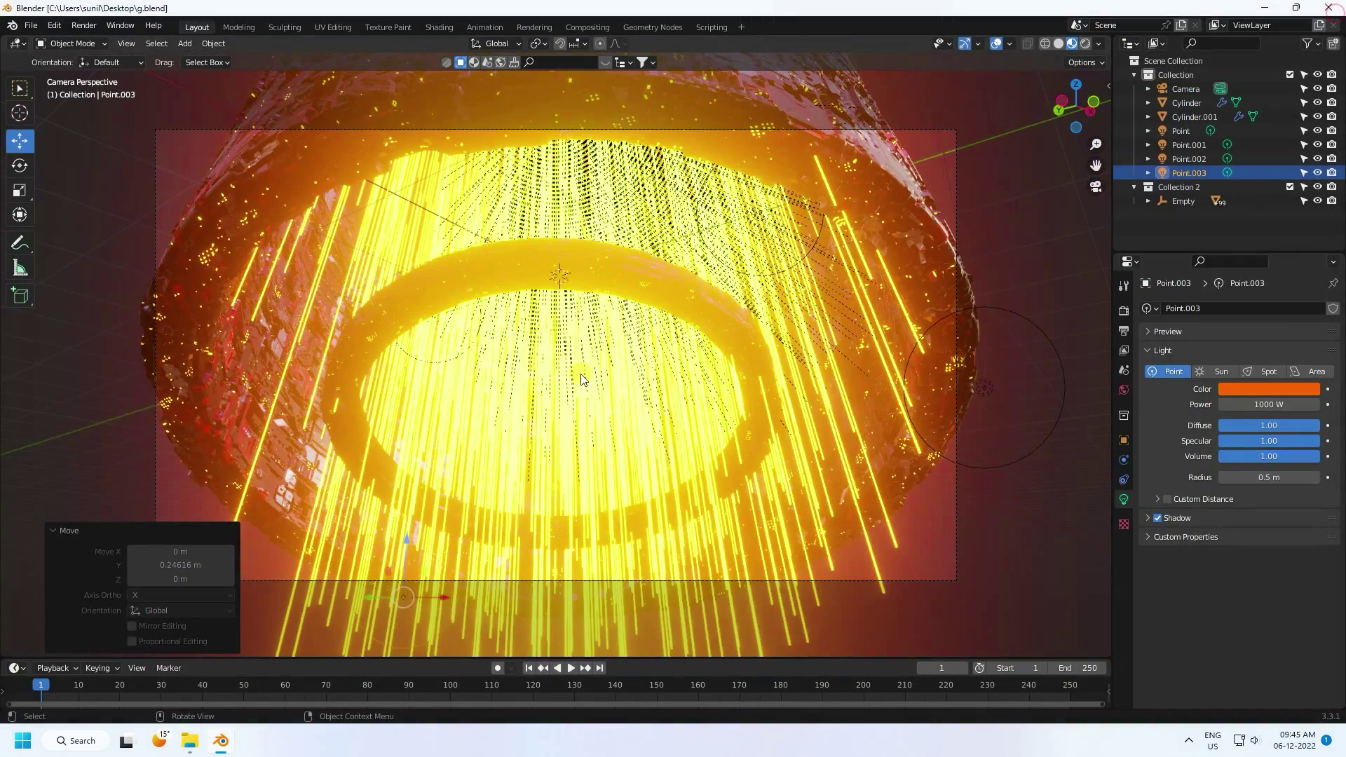
- Return to solid shading and delete groups of outer rods sticking out above the cylinder's upper rim
click(1058, 43)
mouse_move(670, 348)
middle_down()
mouse_move(603, 424)
mouse_move(622, 281)
mouse_move(570, 406)
mouse_move(439, 277)
middle_up()
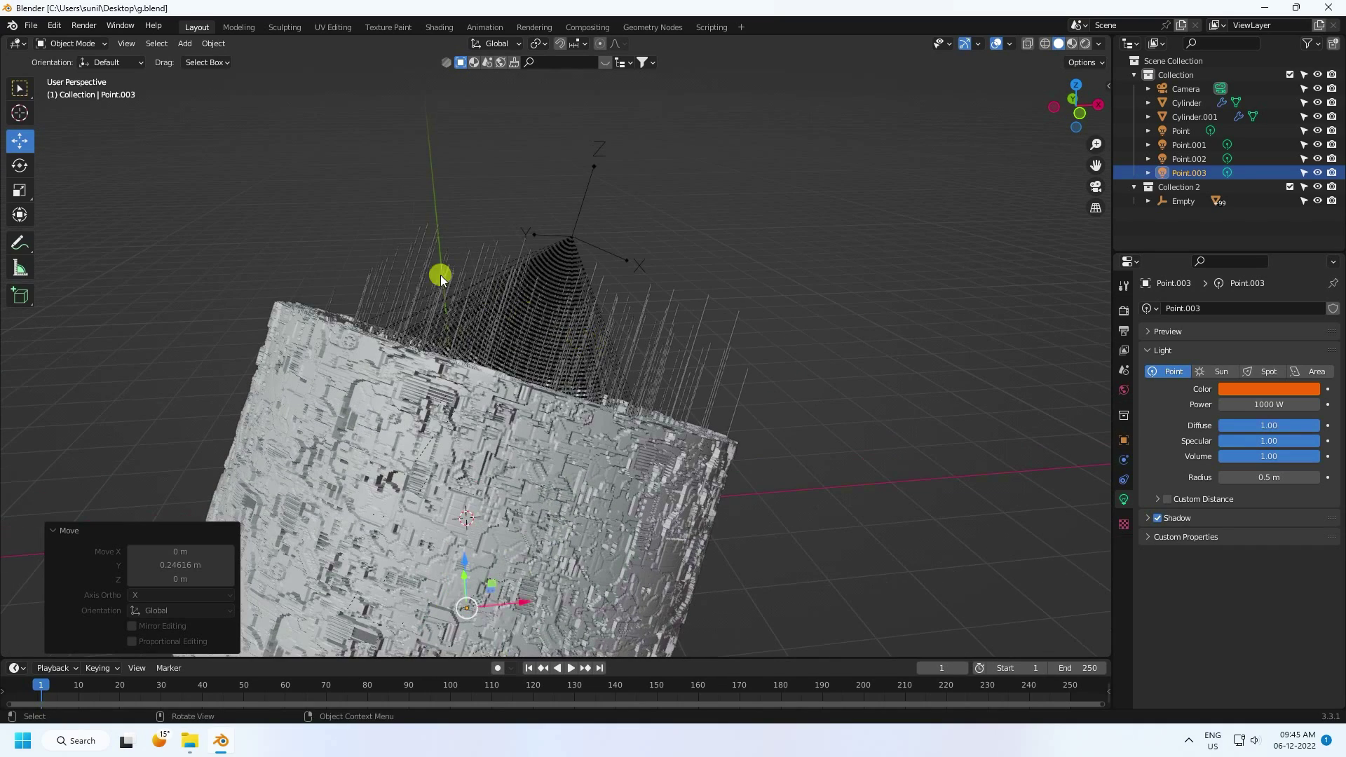
drag(331, 204, 503, 249)
key(Delete)
drag(862, 307, 629, 365)
key(Delete)
click(587, 286)
key(Delete)
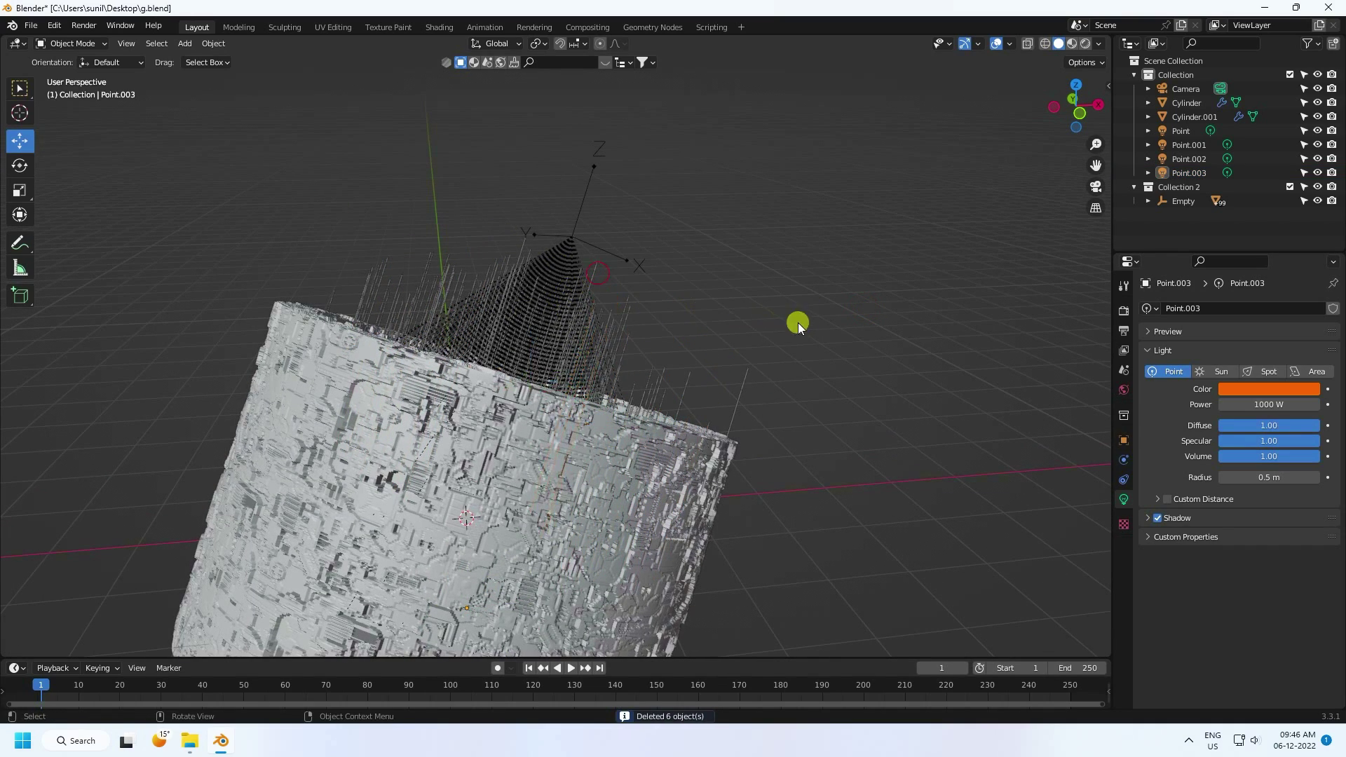
drag(797, 323, 660, 397)
key(Delete)
drag(314, 217, 429, 287)
key(Delete)
drag(407, 215, 481, 280)
key(Delete)
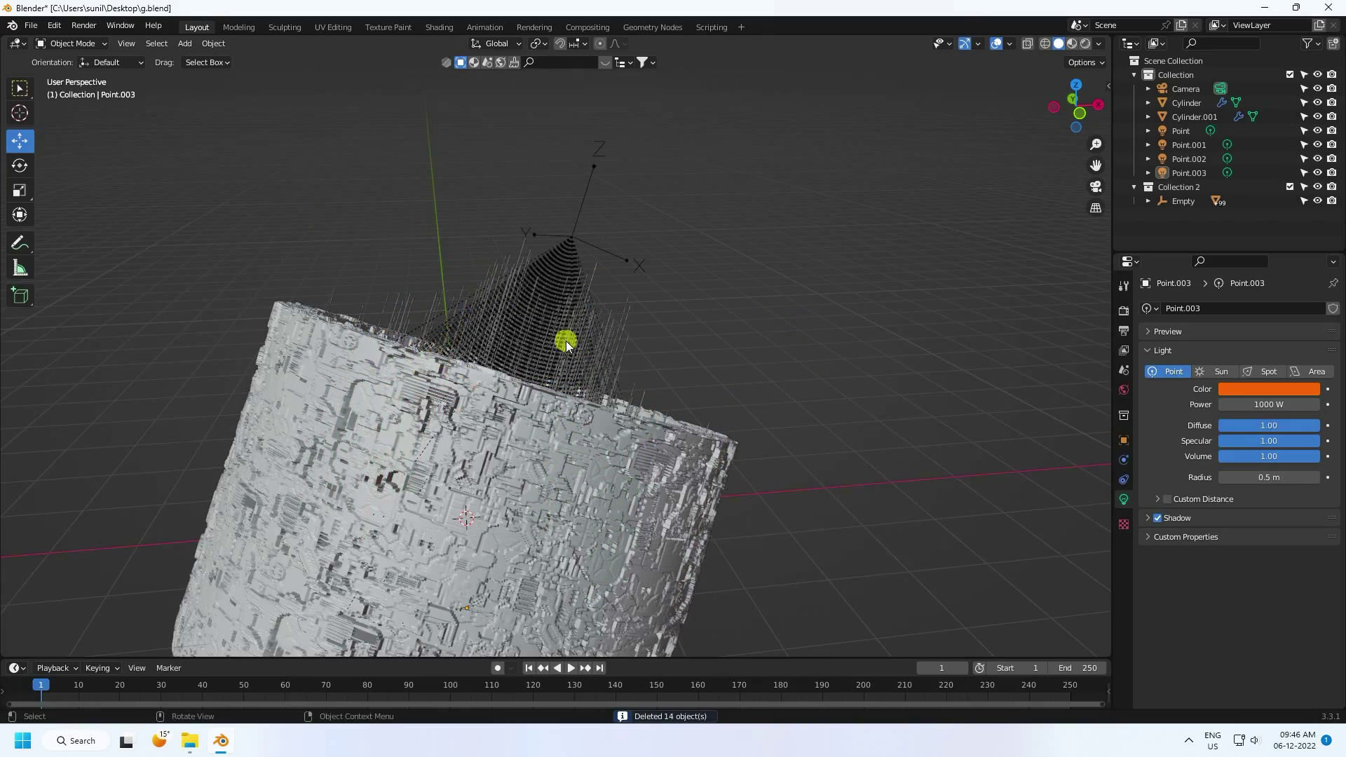
- Delete several groups of rods inside the ring, viewed from beneath the cylinder, to thin them out
middle_drag(562, 340, 562, 372)
drag(443, 358, 456, 371)
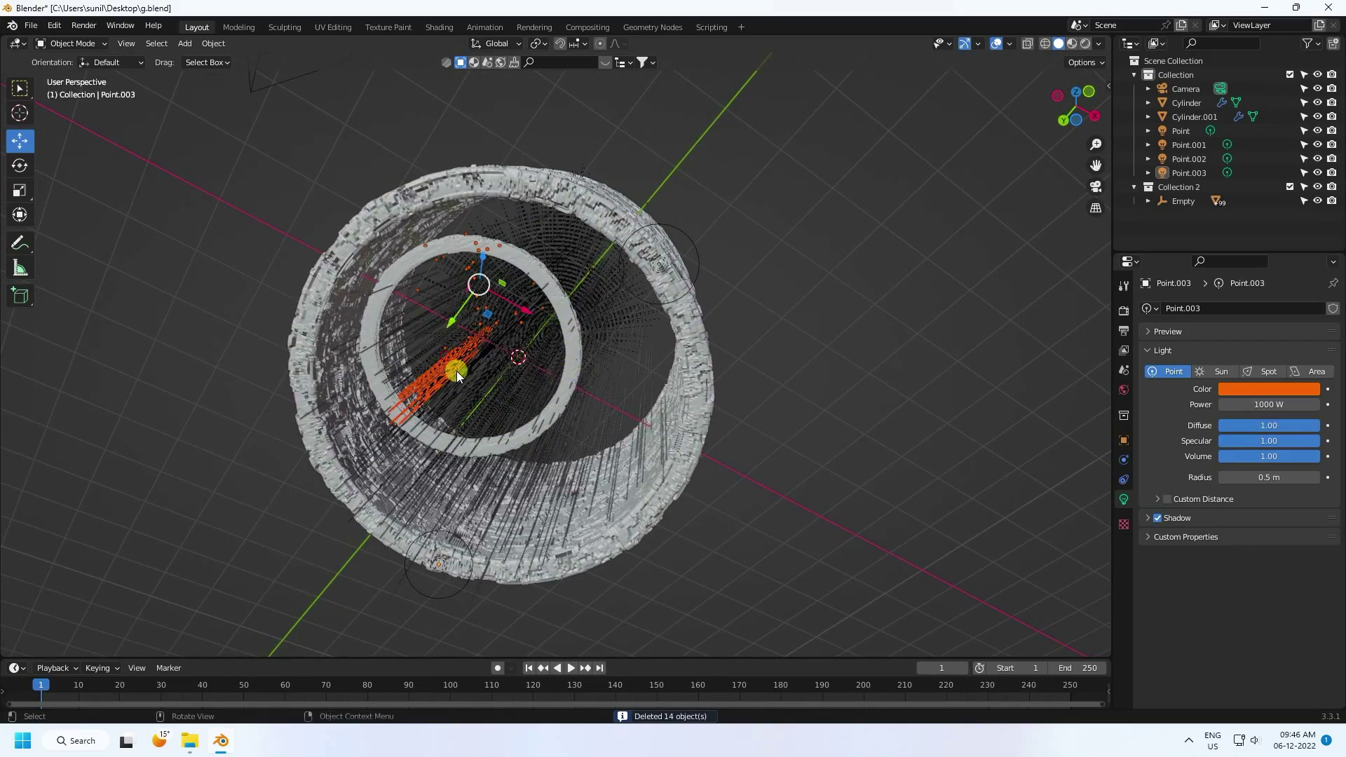
key(Delete)
scroll(532, 363, up, 4)
drag(448, 228, 495, 276)
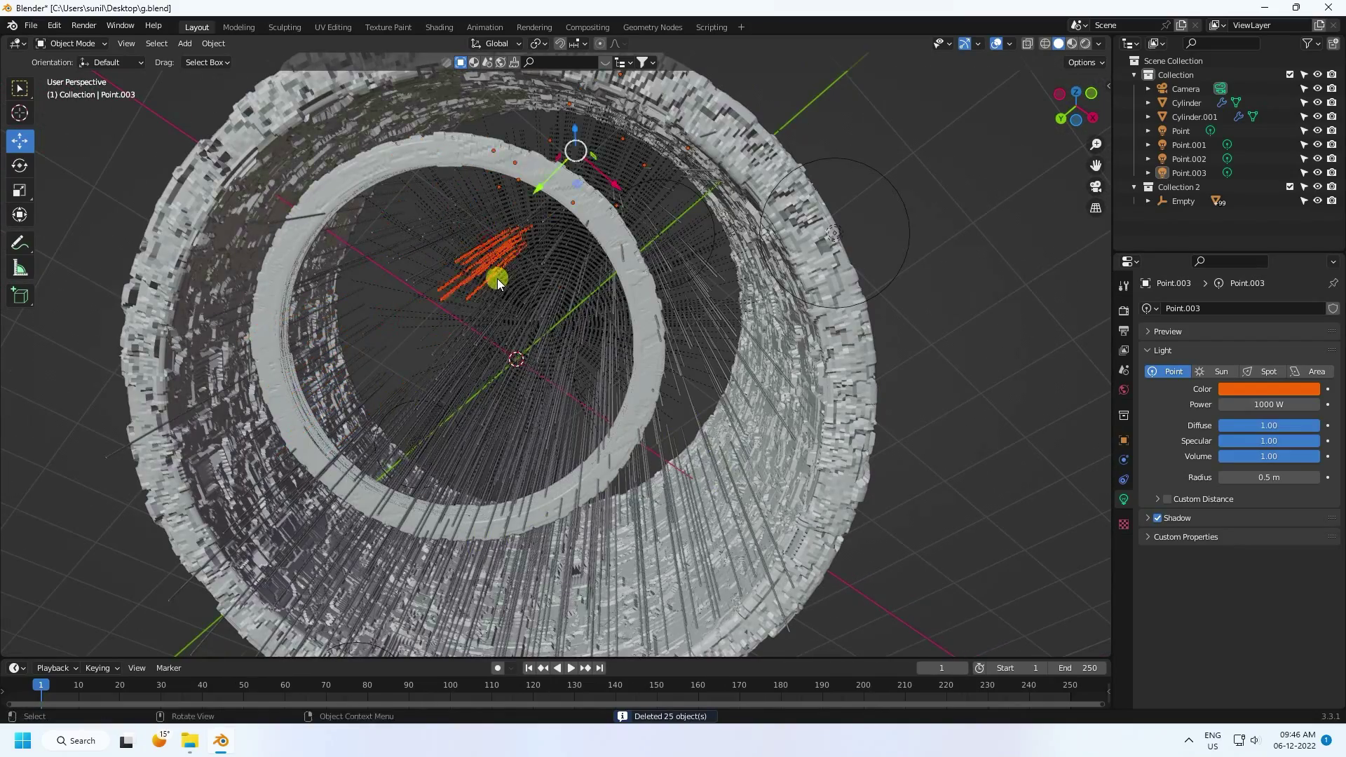
key(Delete)
scroll(511, 420, up, 2)
drag(631, 266, 491, 412)
key(Delete)
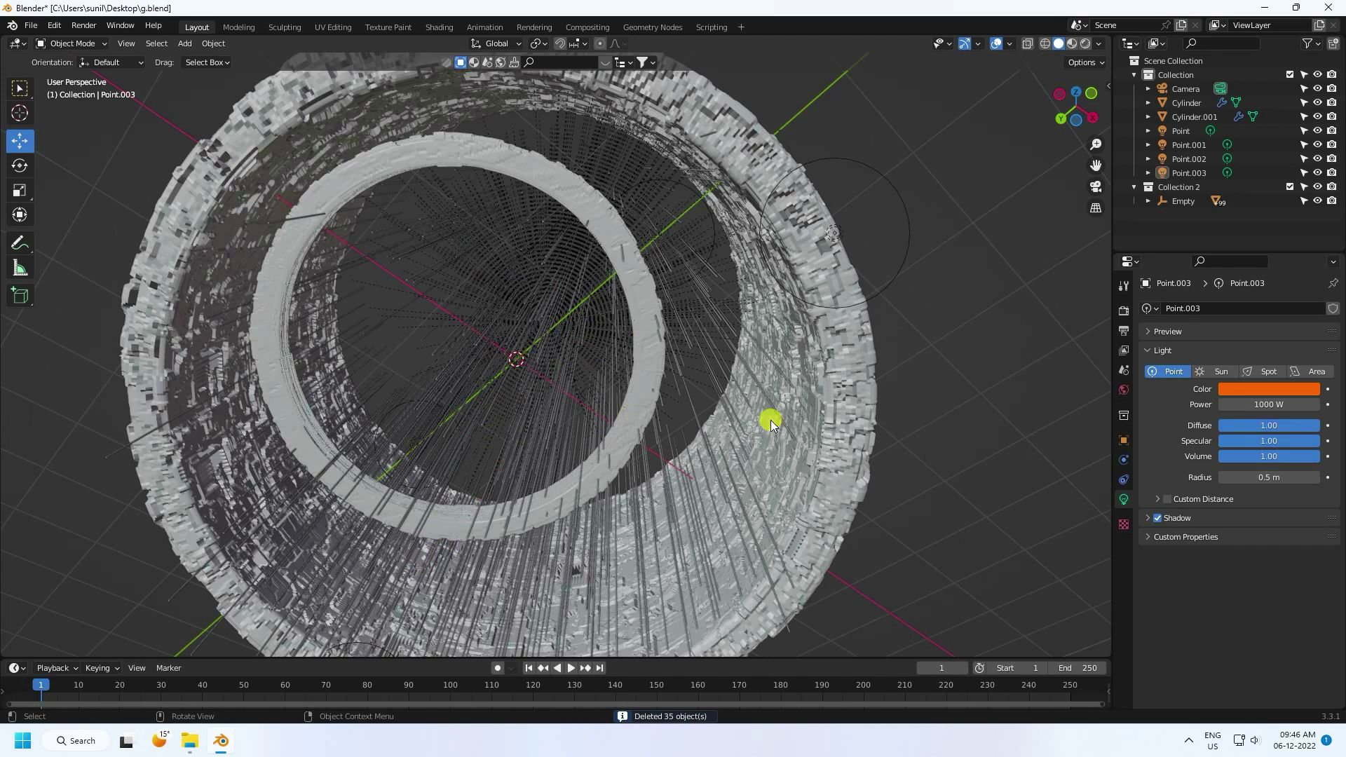
- Set the rods' emission material strength to 30 and save the file
click(1149, 201)
click(1198, 215)
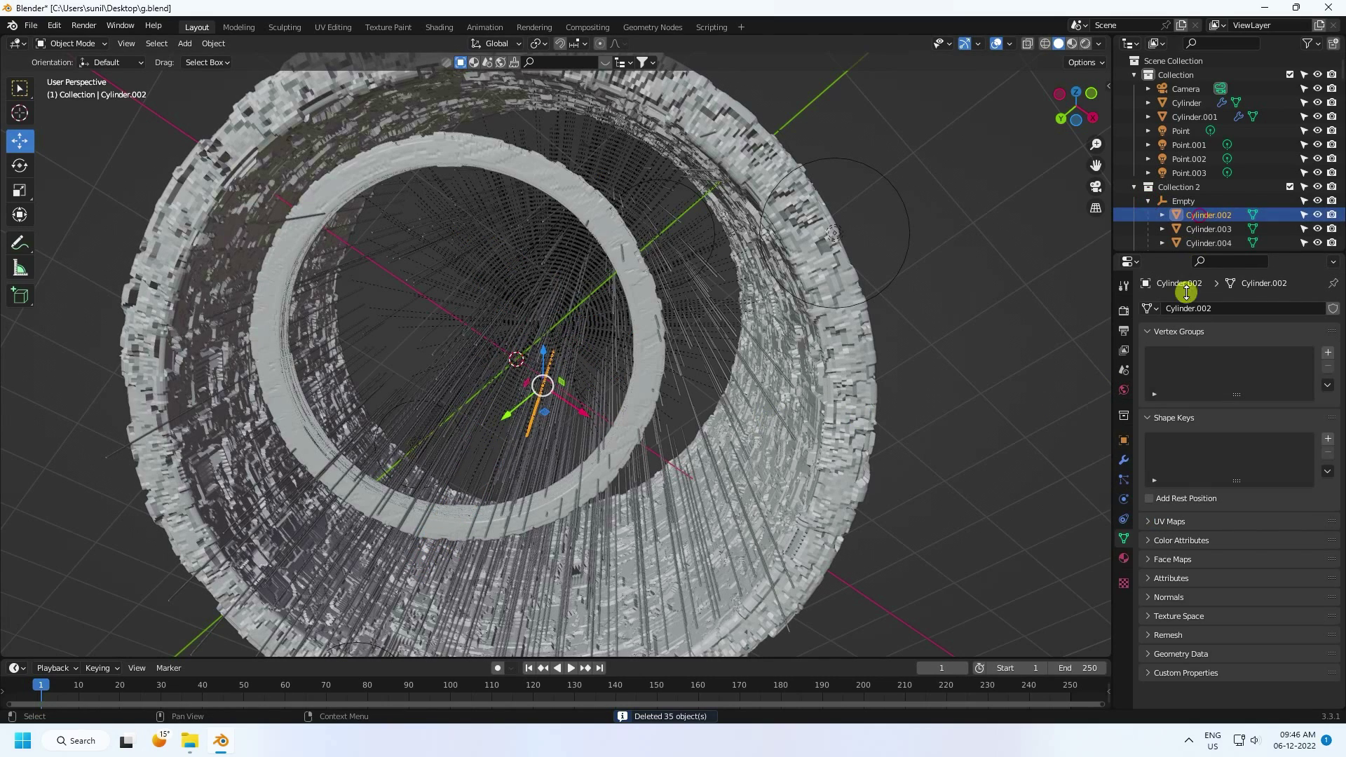
click(1123, 558)
click(1274, 497)
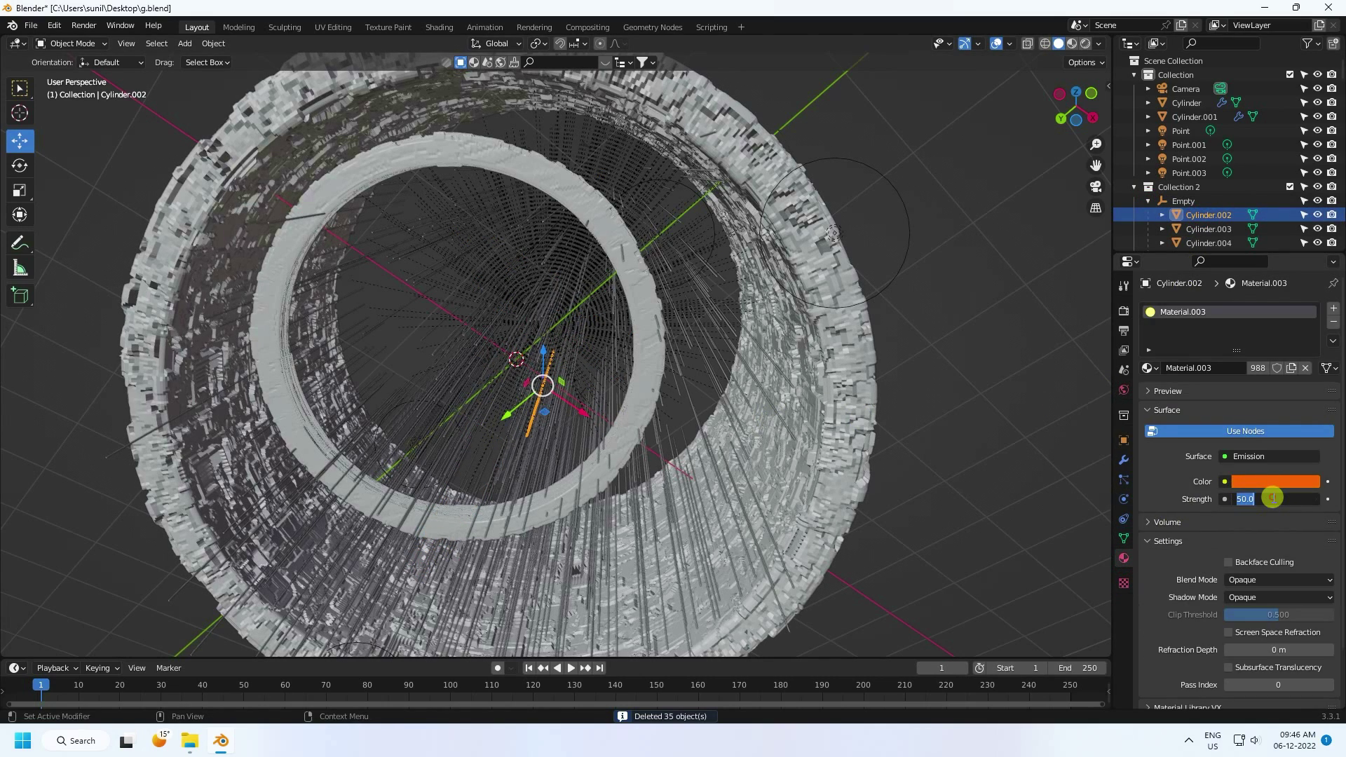
text(30)
key(Return)
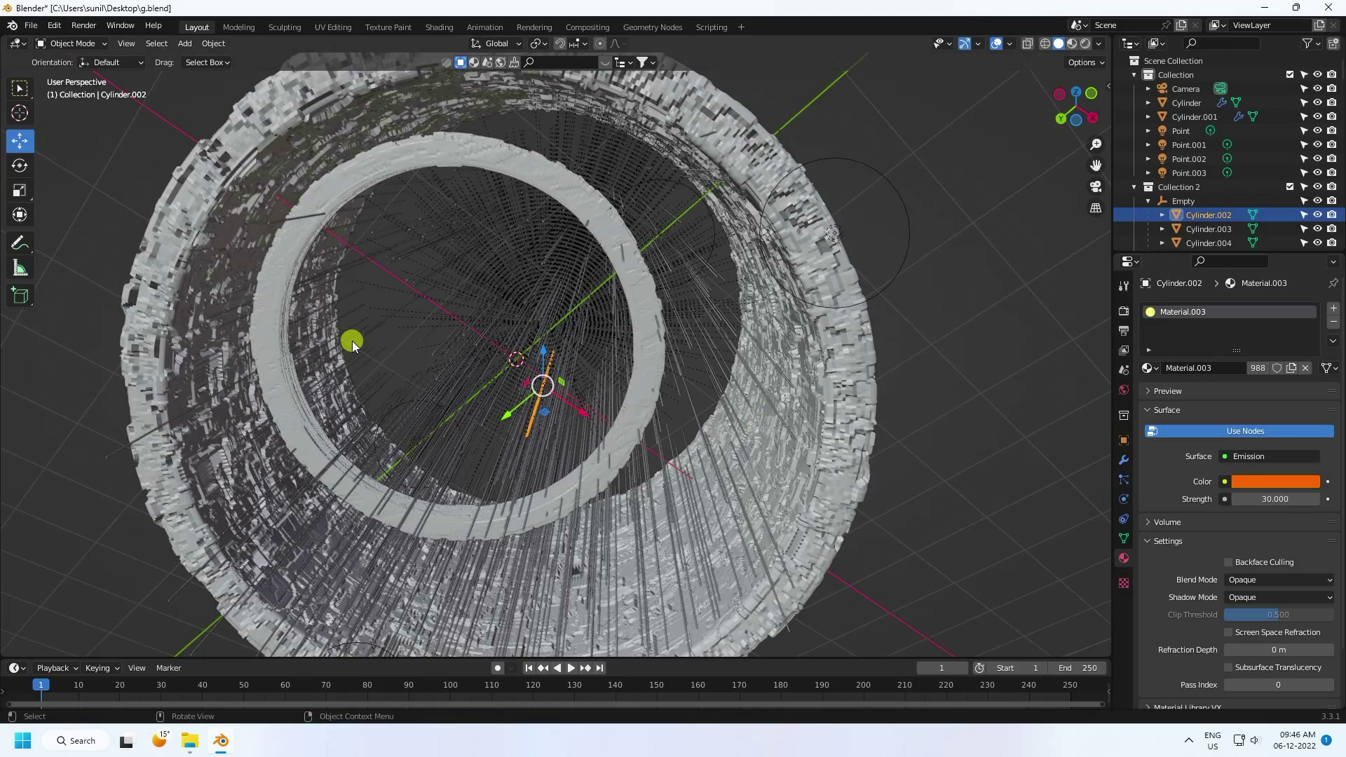
key(ctrl+s)
- Delete two groups of rods projecting below the cylinder's lower rim, selecting them from a side view
middle_drag(386, 361, 497, 559)
drag(472, 559, 663, 620)
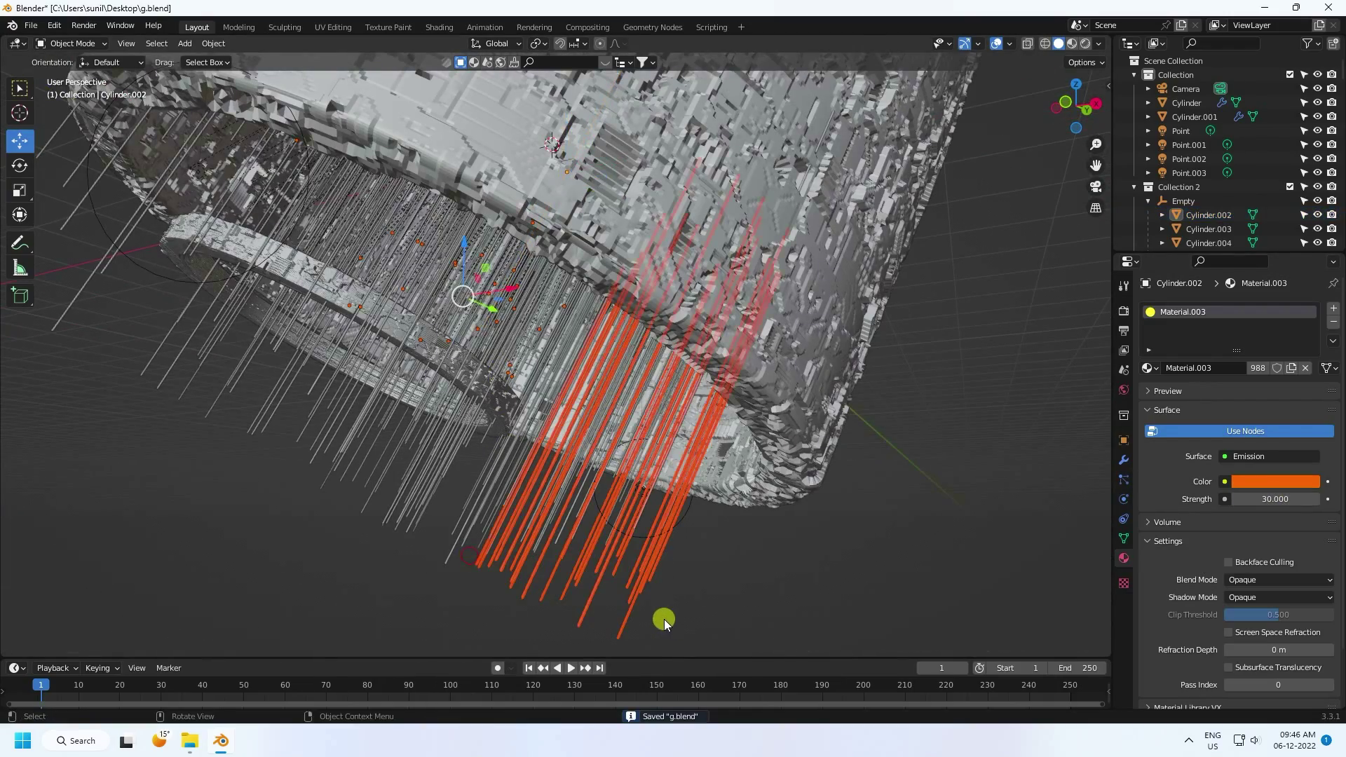
key(Delete)
drag(448, 504, 502, 562)
key(Delete)
middle_drag(501, 563, 540, 495)
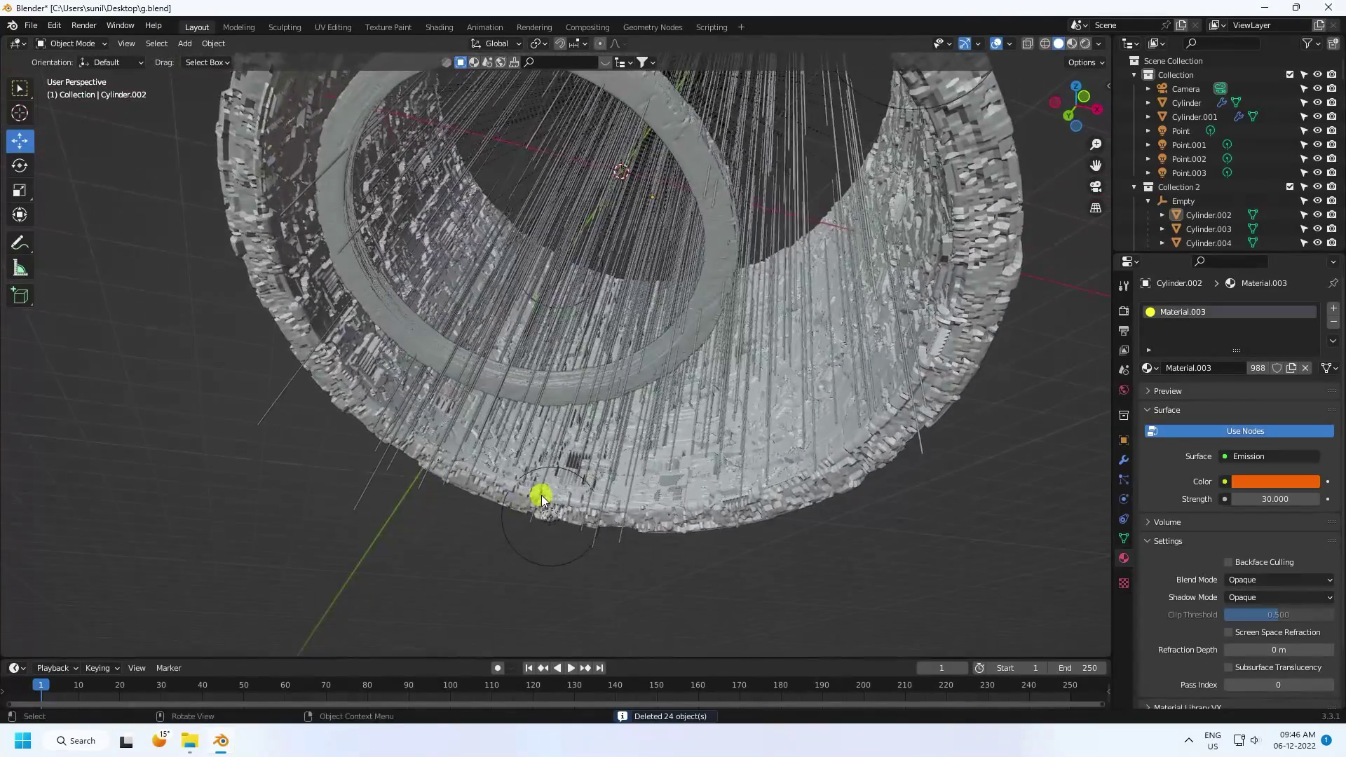
- Delete a single rod and several clusters of rods crossing the middle of the ring to thin out the centre
key(KP_0)
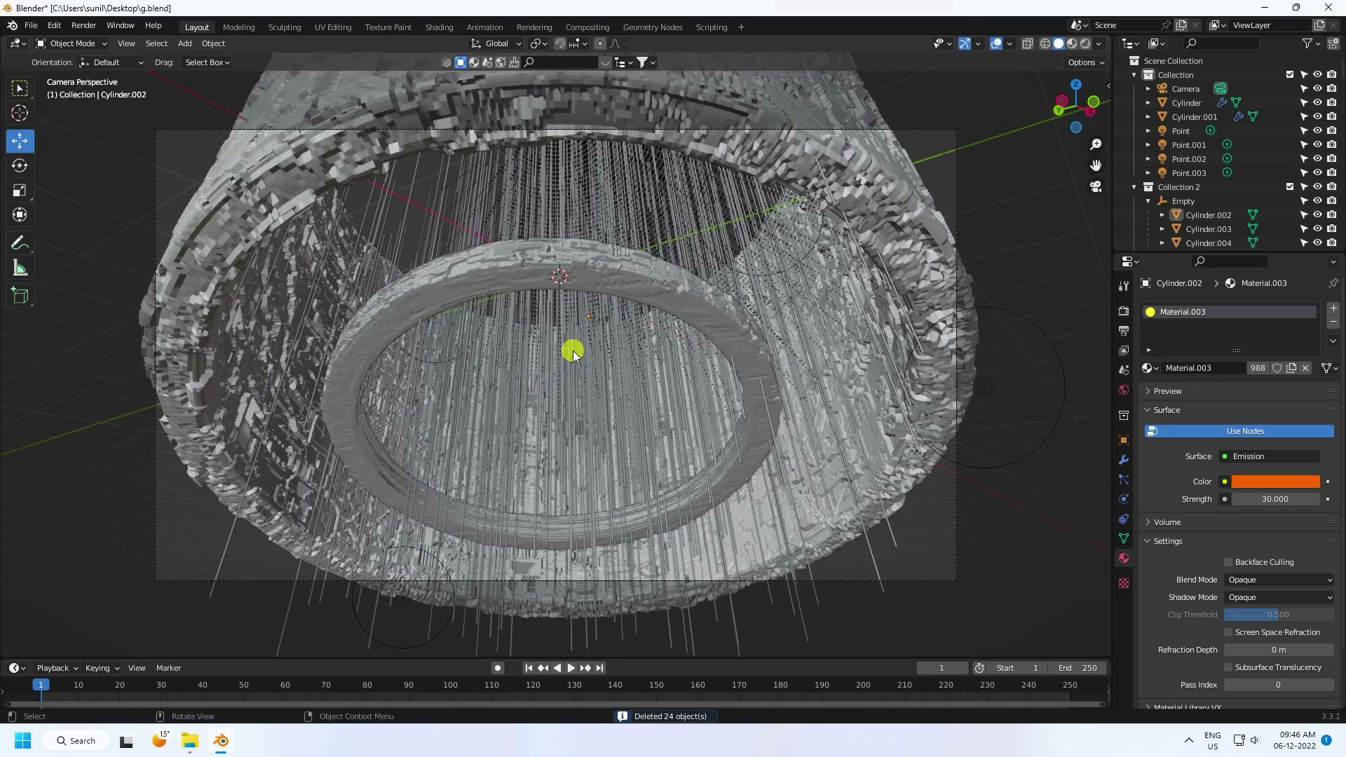
click(614, 352)
key(Delete)
drag(611, 318, 621, 314)
middle_drag(620, 314, 600, 319)
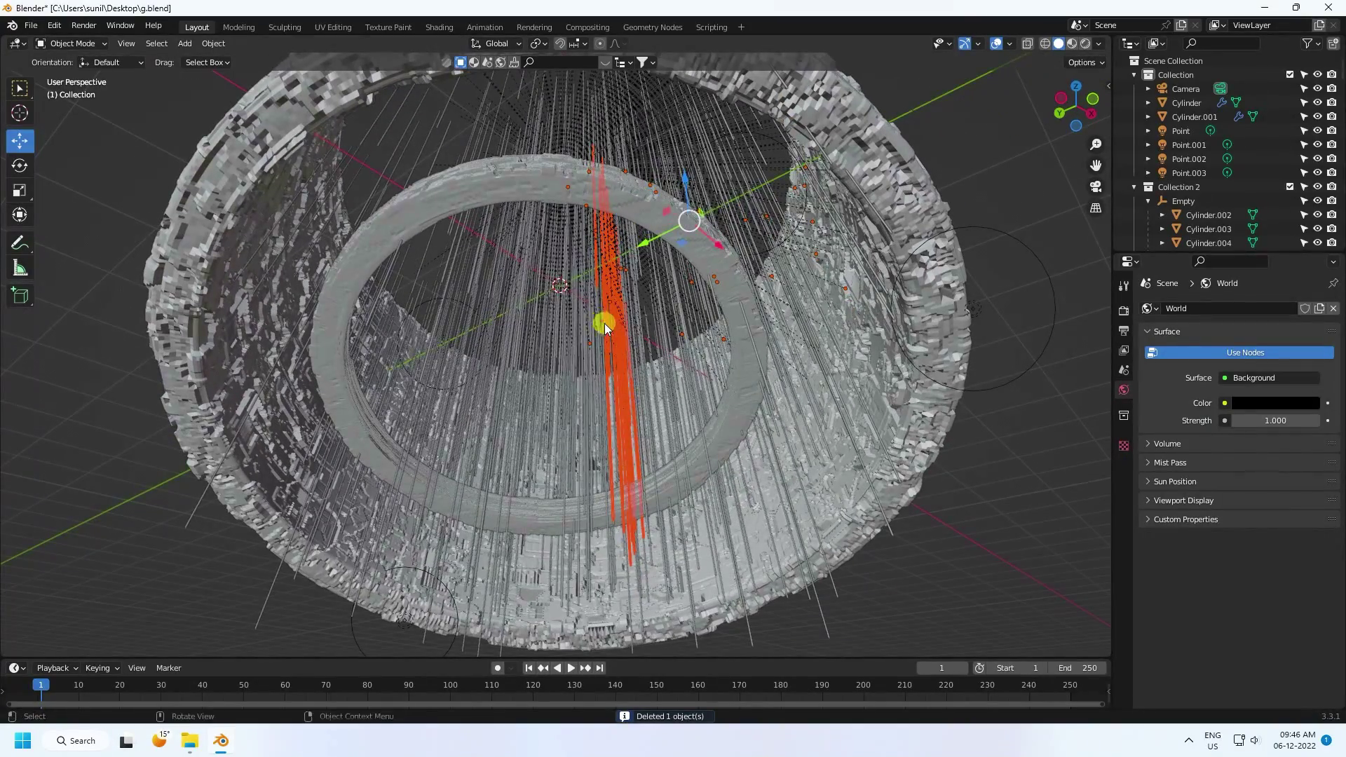
click(598, 342)
mouse_move(598, 343)
mouse_down()
mouse_move(532, 325)
mouse_move(541, 343)
mouse_move(588, 339)
mouse_up()
key(Delete)
key(Delete)
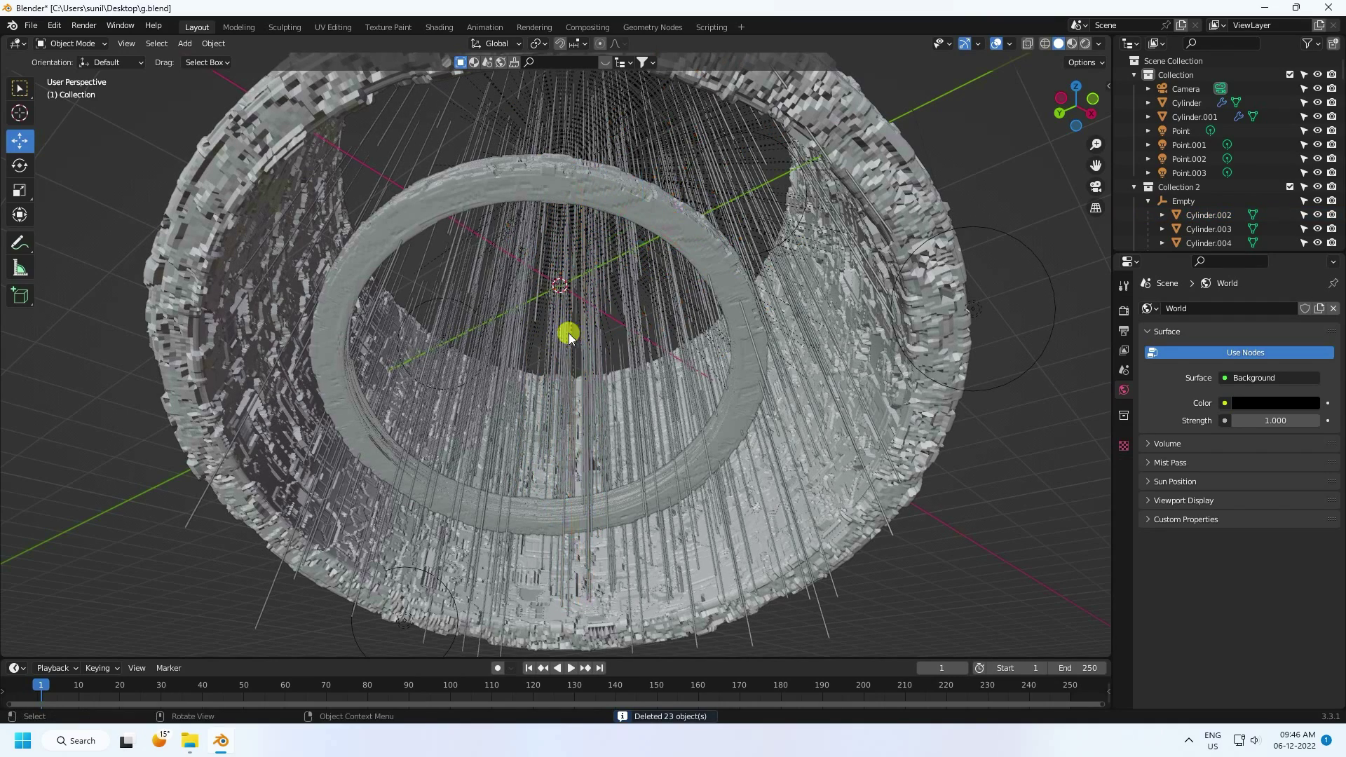
- Delete the stray rods between the ring and the cylinder's inner wall, plus another cluster near the ring's centre
drag(358, 156, 390, 167)
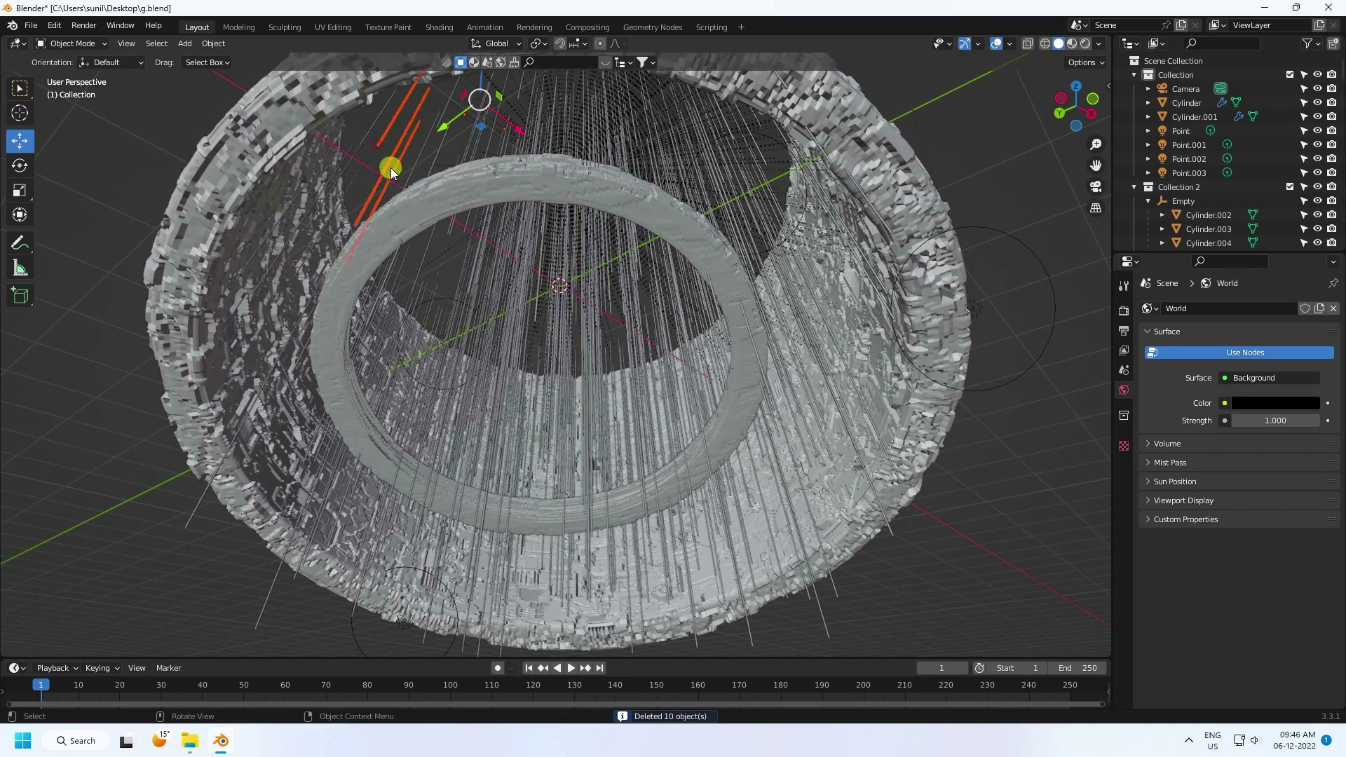
key(Delete)
drag(360, 120, 382, 162)
key(Delete)
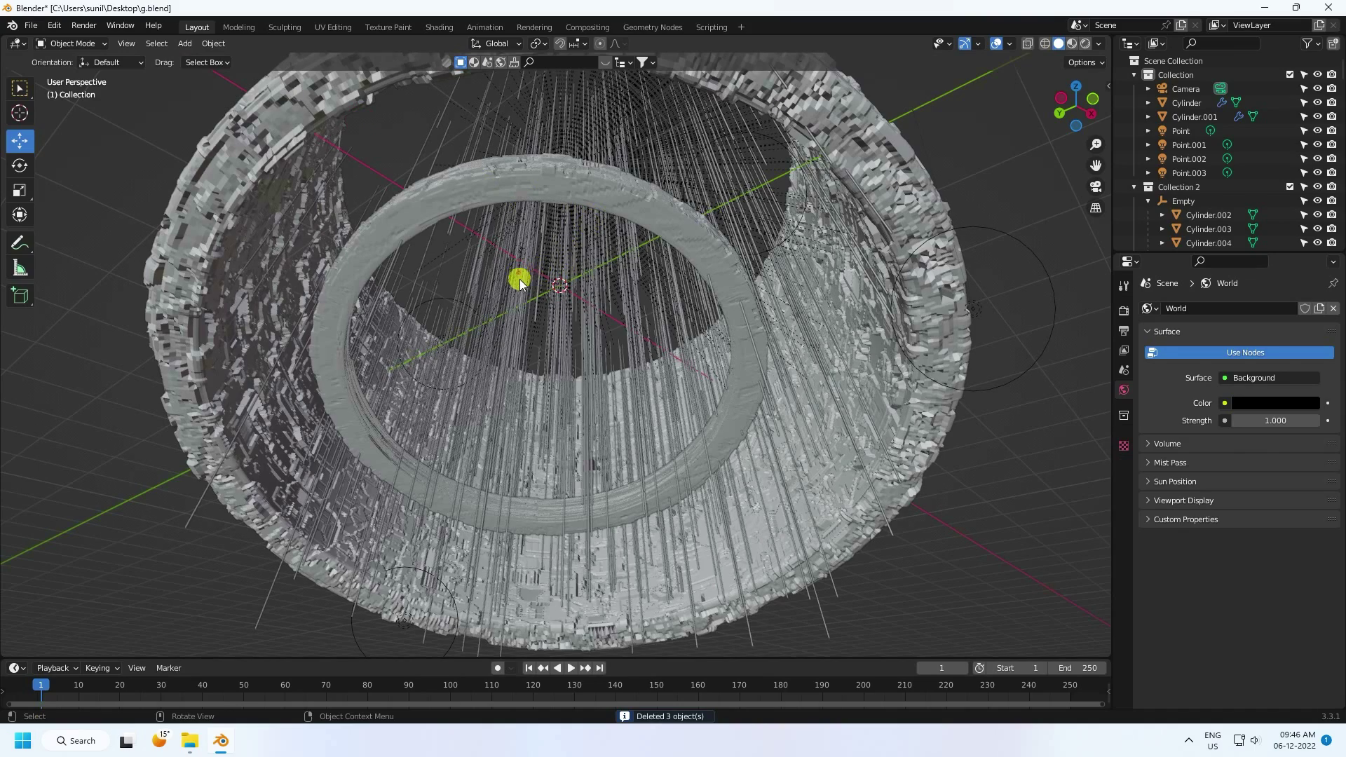
drag(587, 317, 558, 342)
key(Delete)
key(Delete)
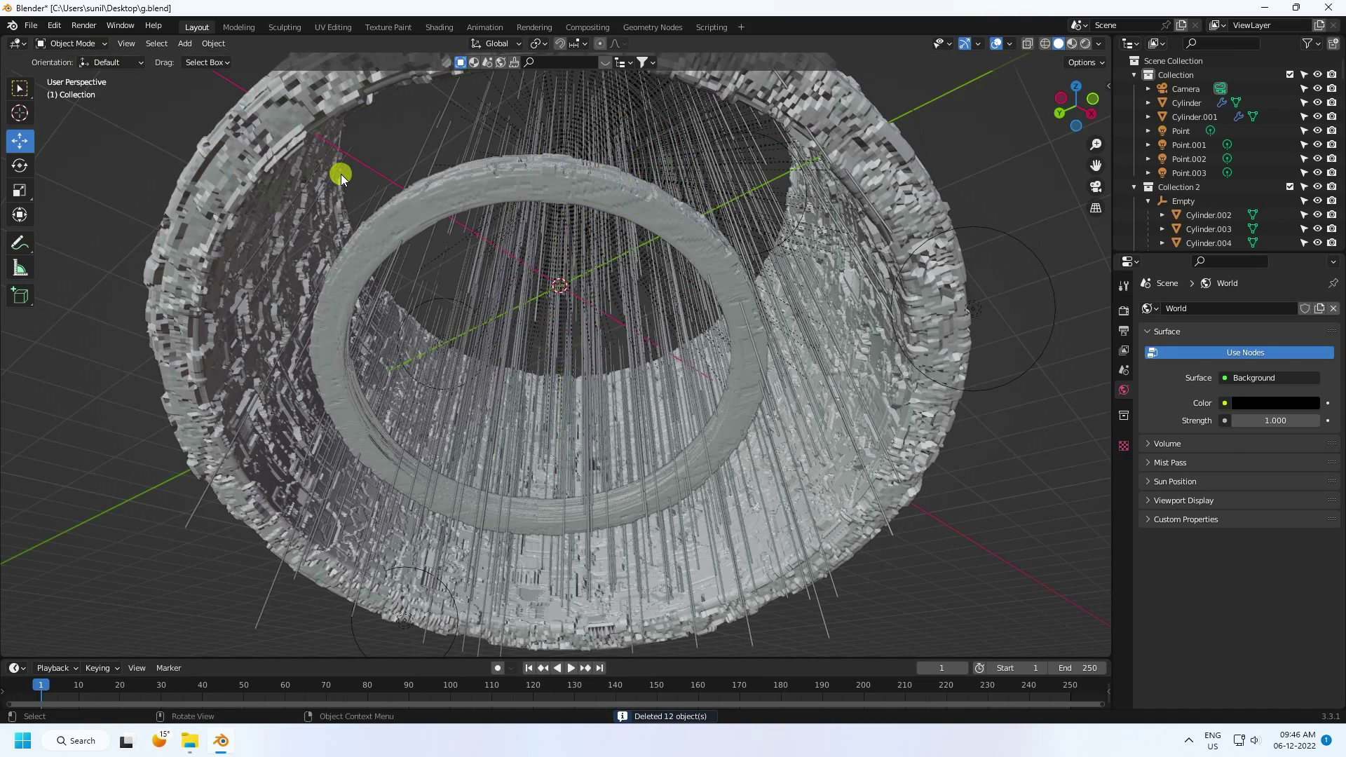
- Set the power of the blue point light beside the cylinder to 700 W, working from the camera view
key(KP_0)
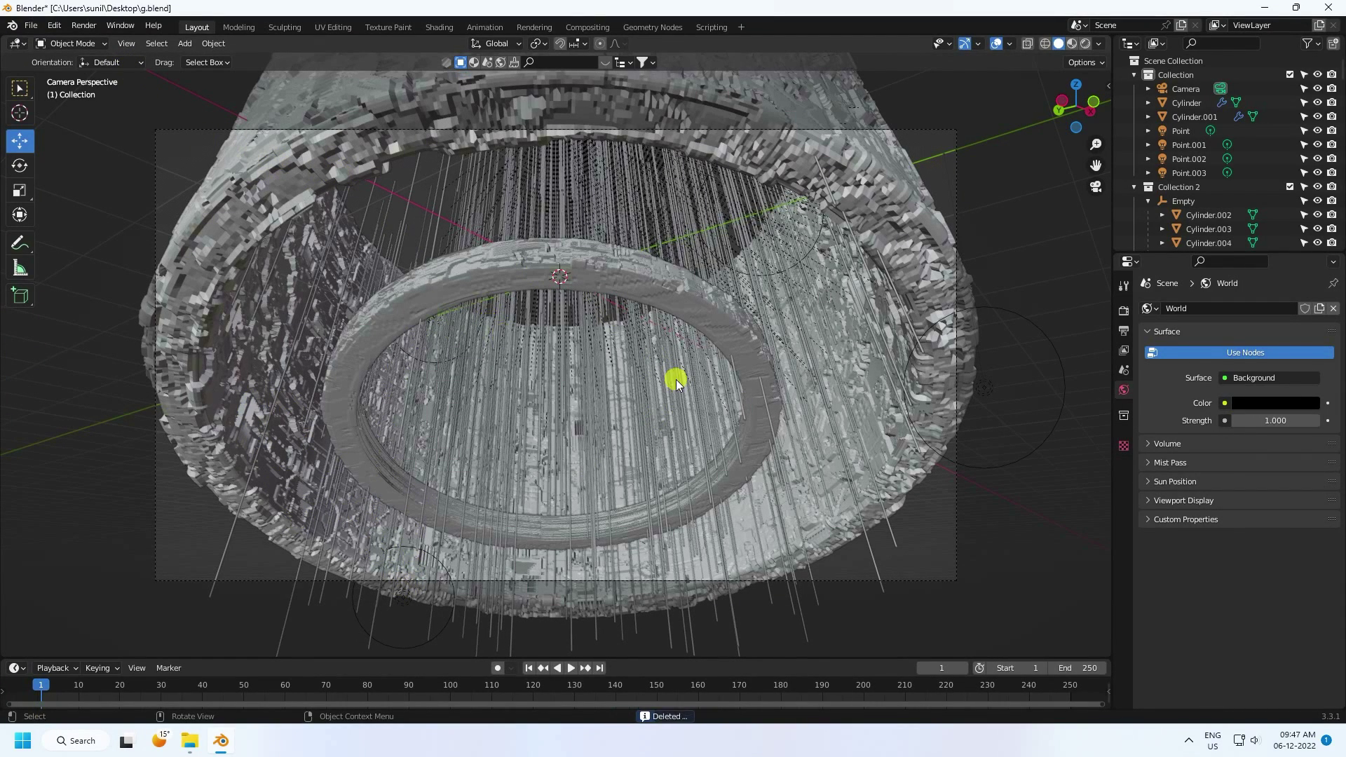
click(985, 388)
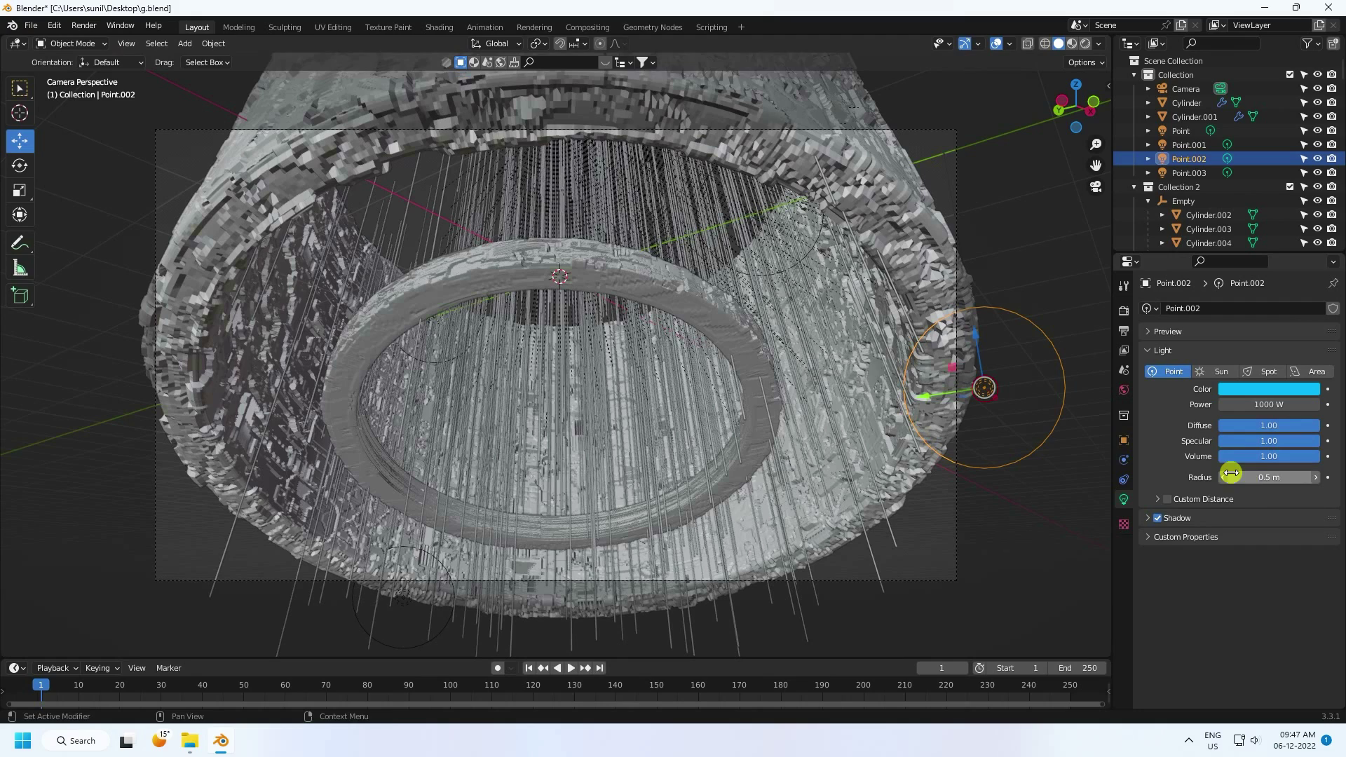
drag(1263, 405, 1263, 405)
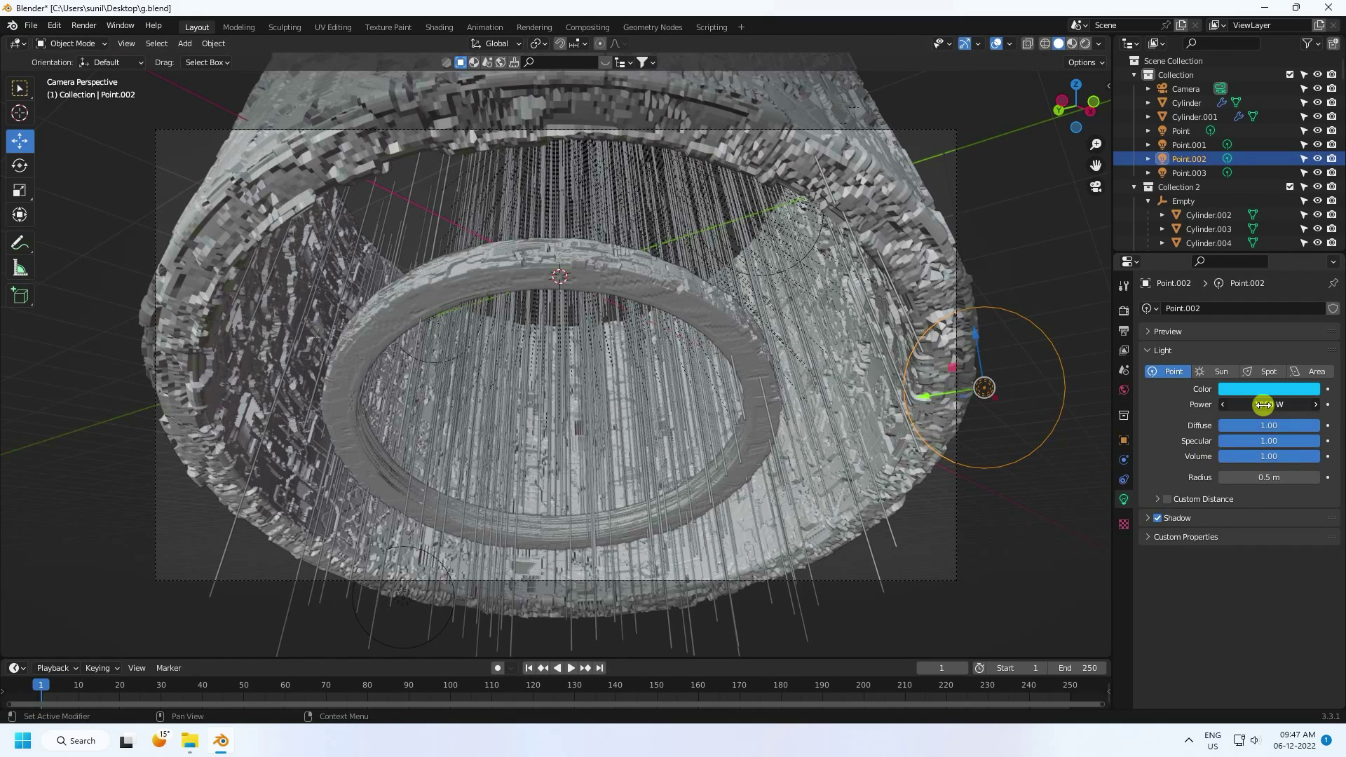
key(Return)
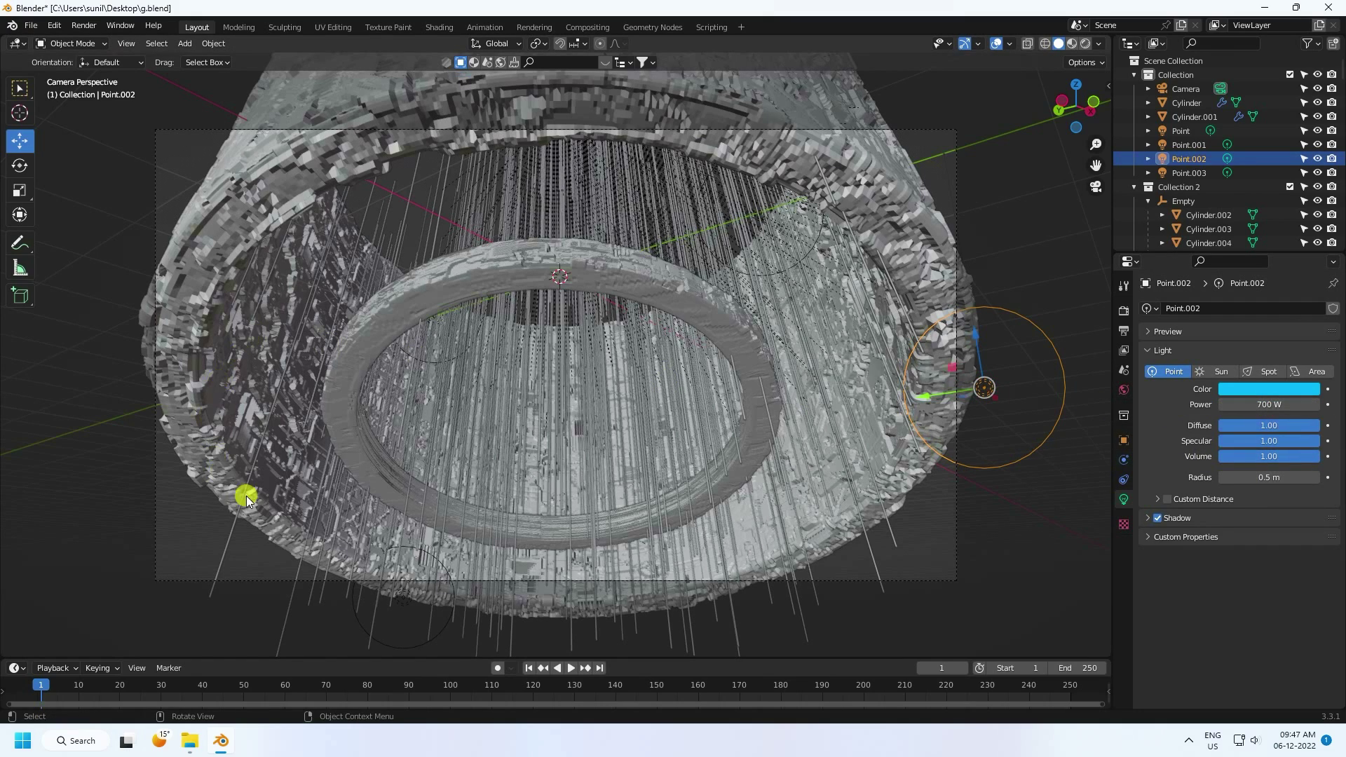
- Duplicate the orange point light below the cylinder and move the copy about -3.88 m along X
click(401, 590)
middle_drag(405, 602, 515, 545)
key(ctrl+c)
key(ctrl+v)
key(g)
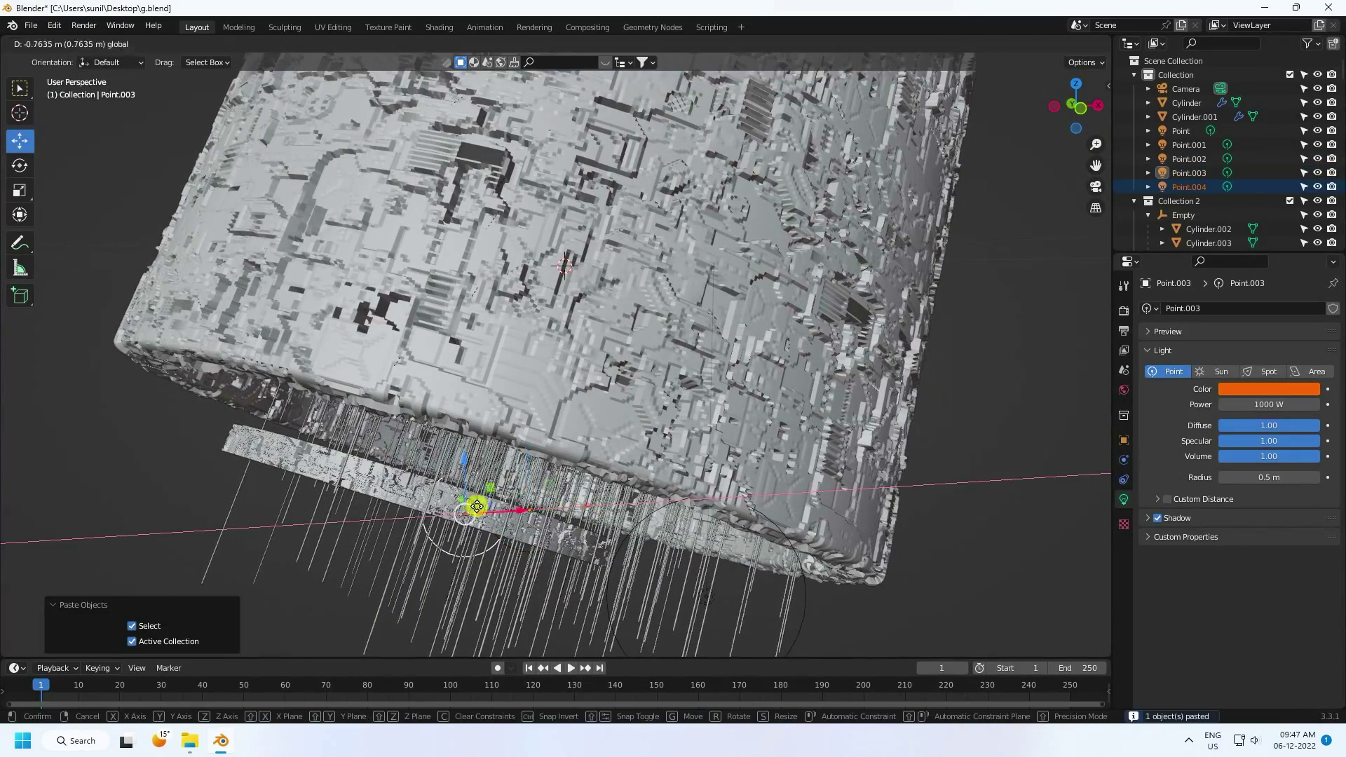
click(233, 506)
- In camera view, raise the copied orange light about 1.15 m along Z and shift it about 0.62 m along X
key(KP_0)
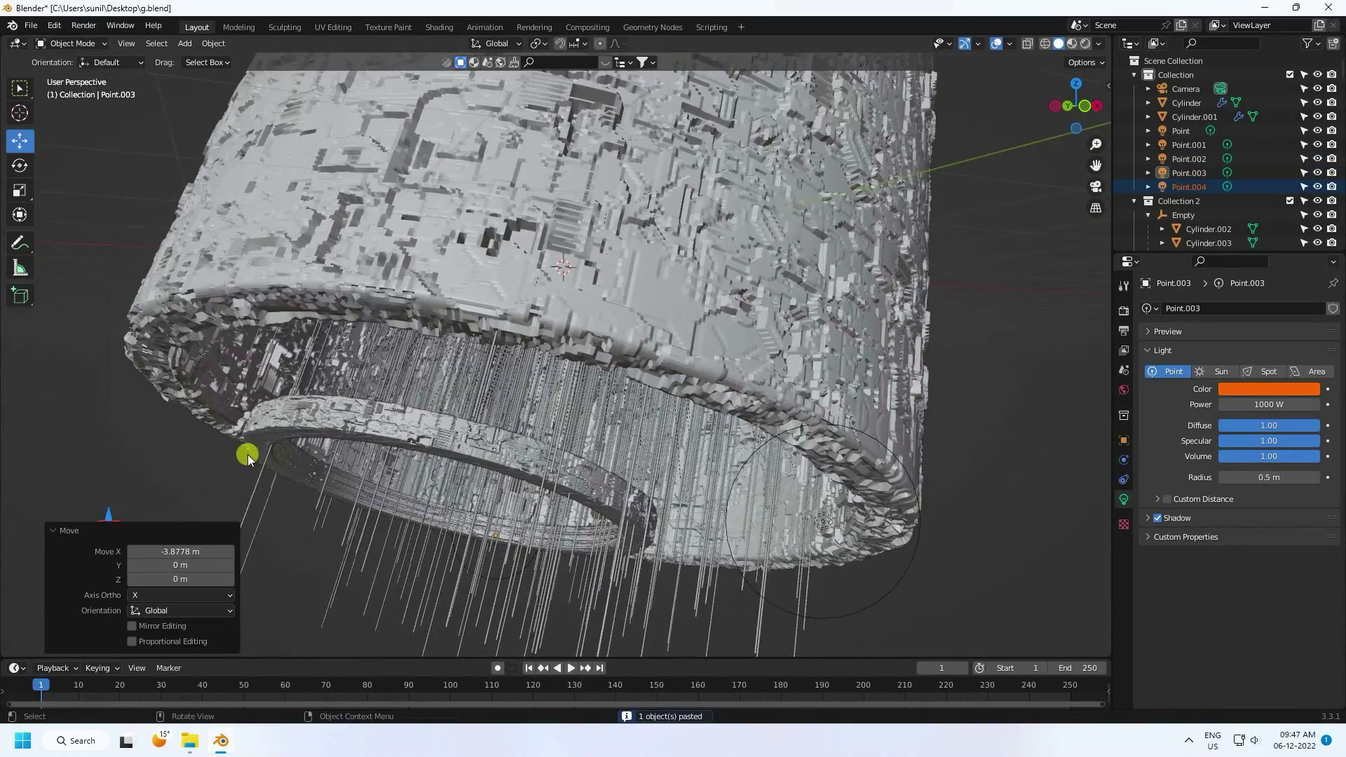
scroll(267, 450, up, 3)
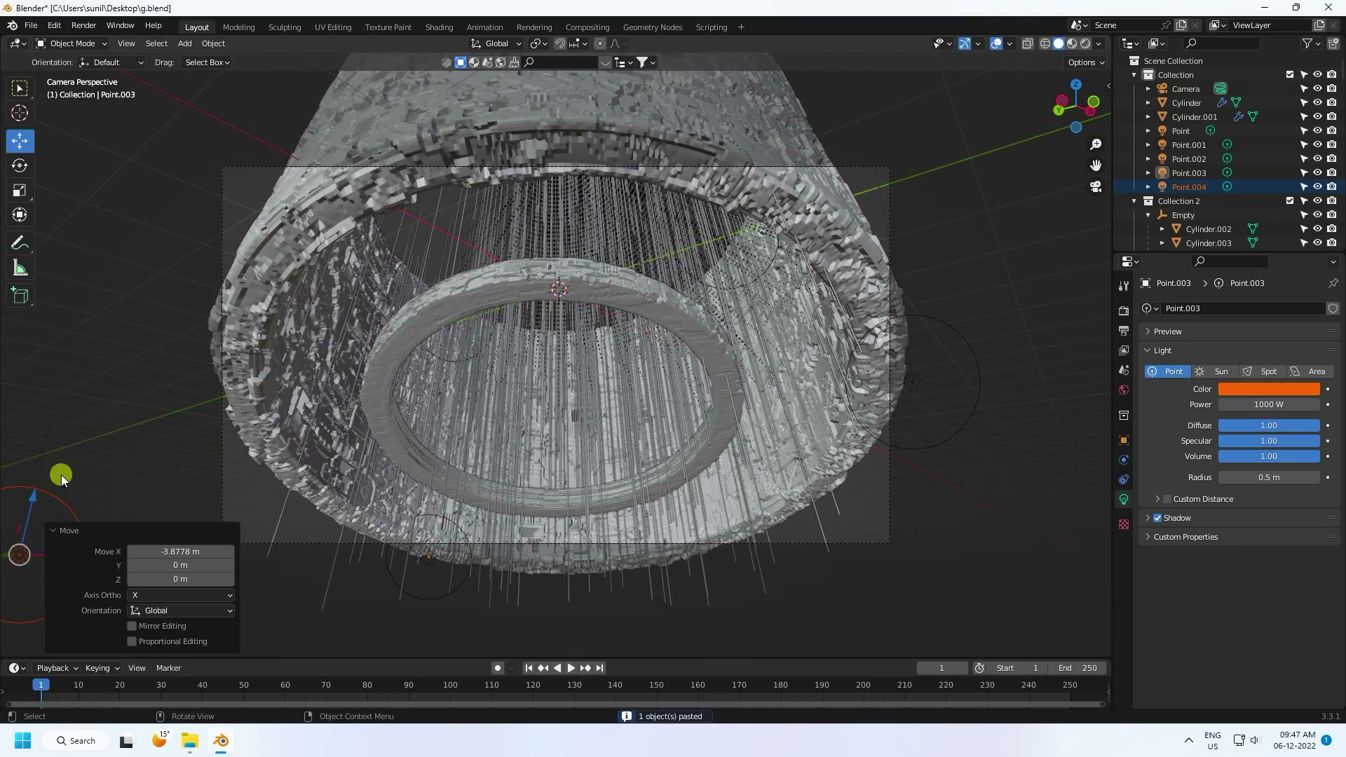
key(g)
key(z)
click(105, 406)
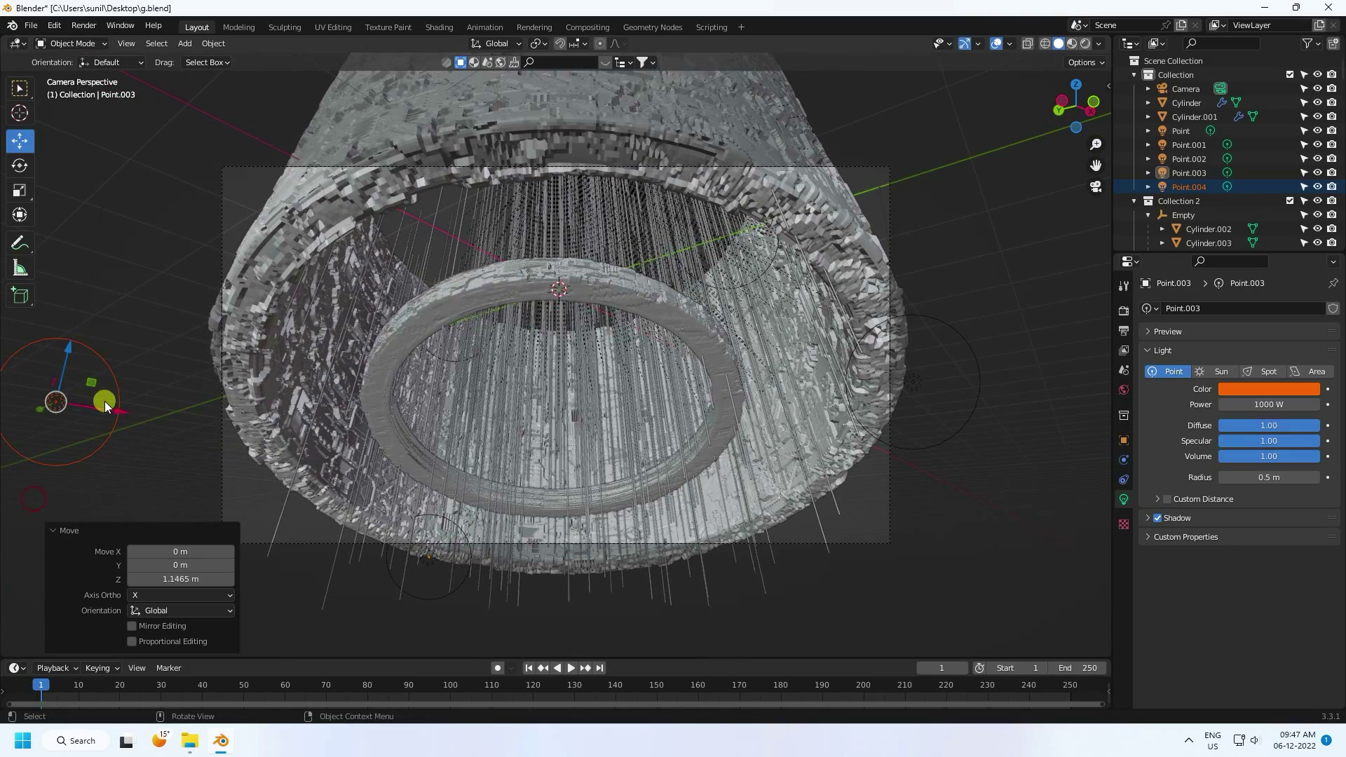
key(g)
key(x)
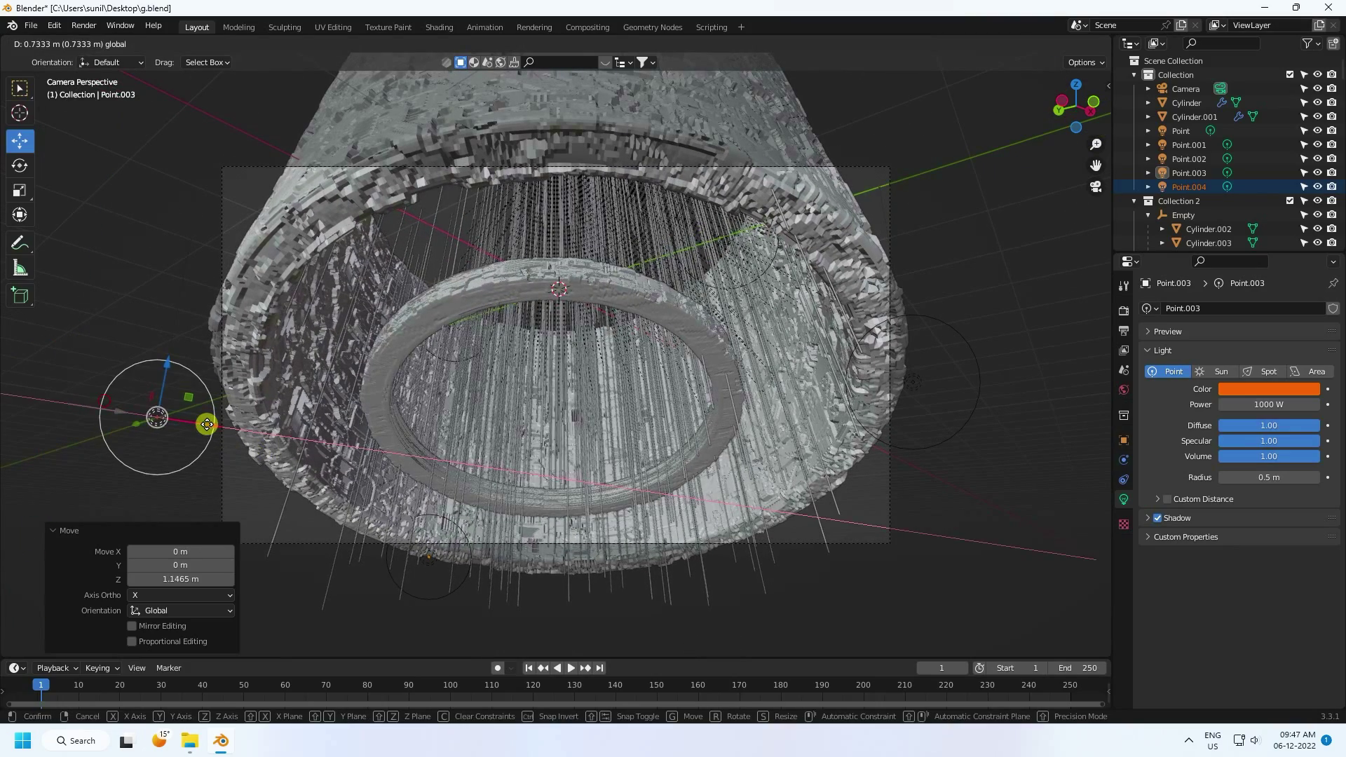
click(192, 420)
- Save the file, render the image and view the whole render result
key(ctrl+s)
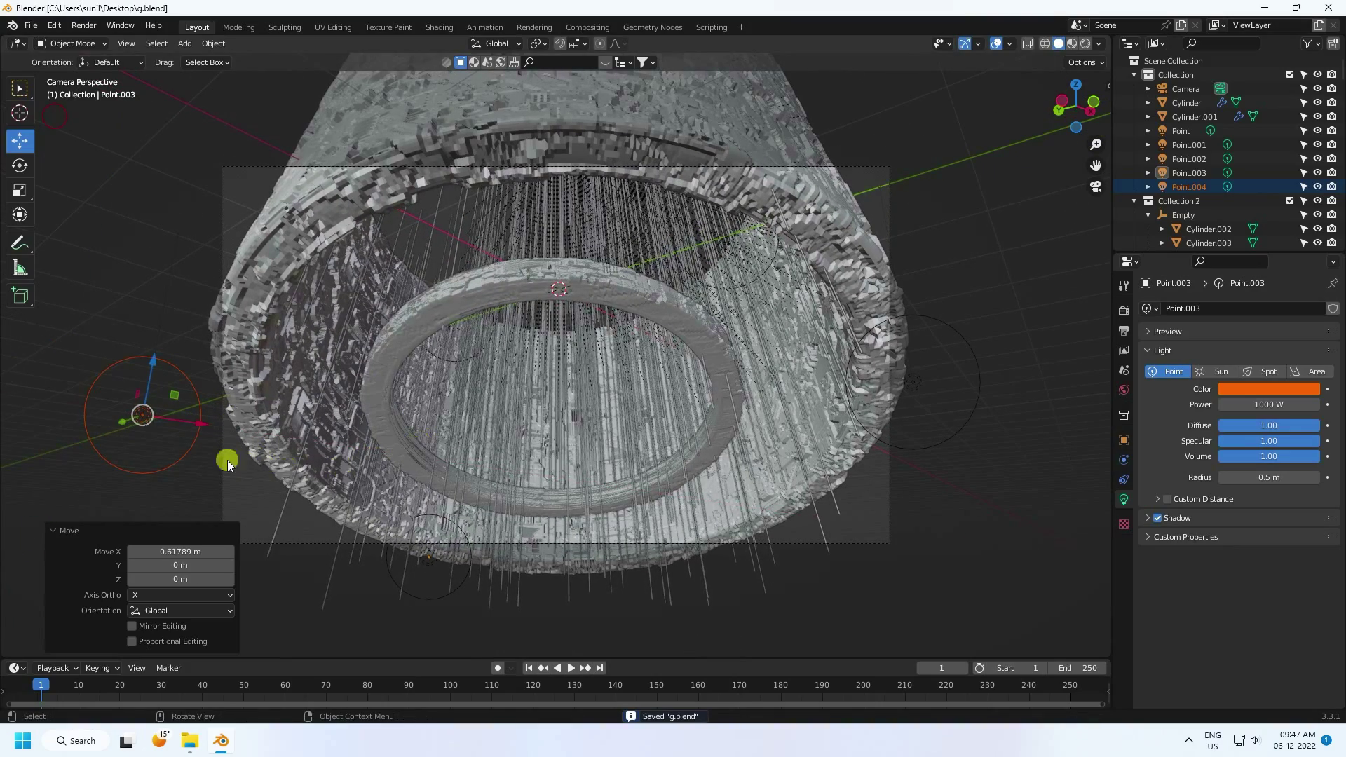
click(84, 26)
click(94, 44)
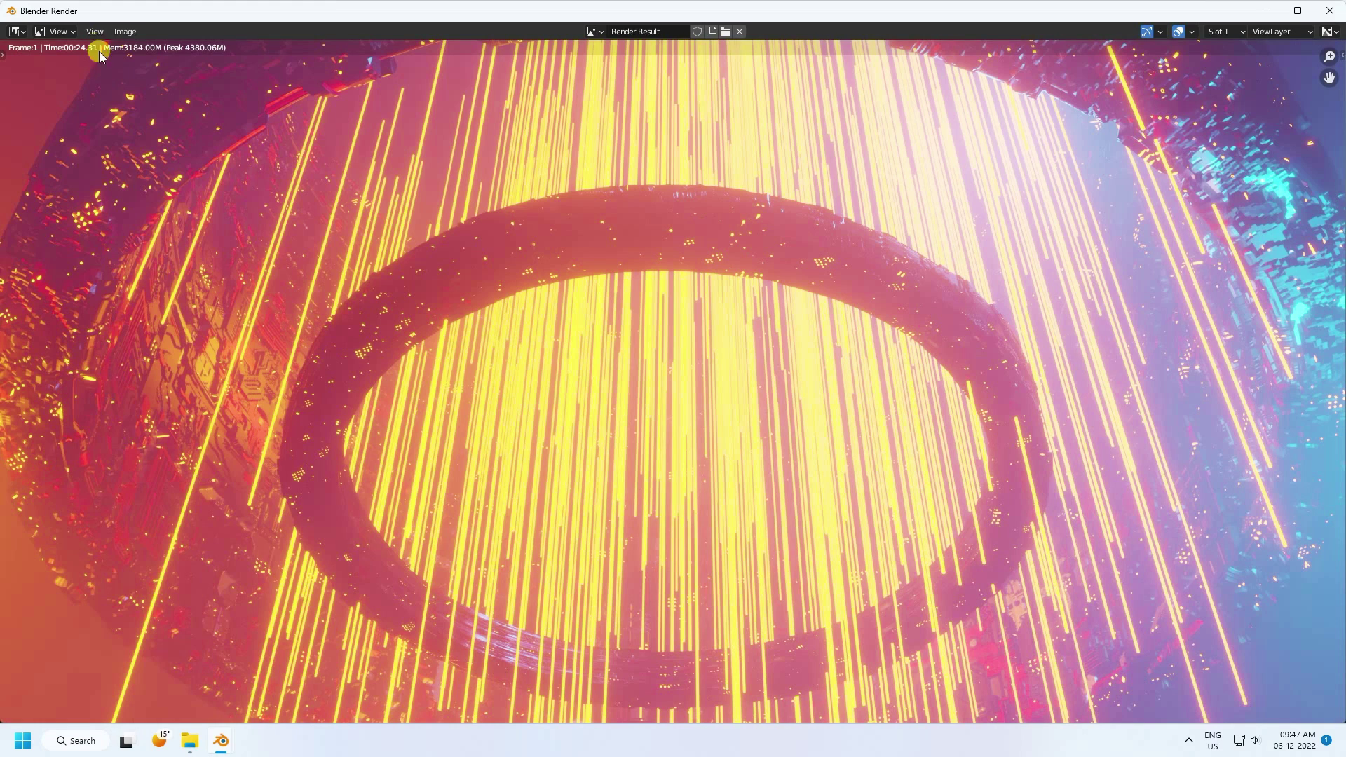
scroll(550, 327, down, 1)
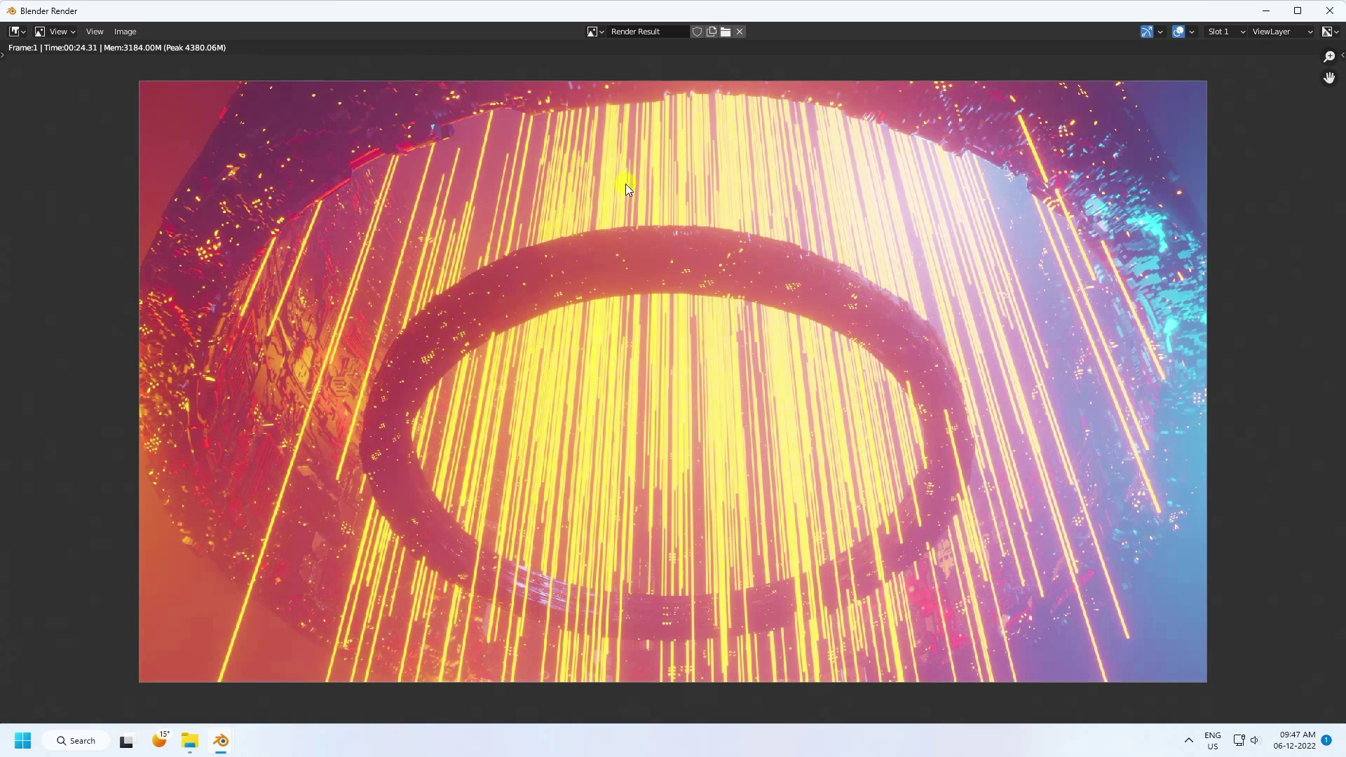